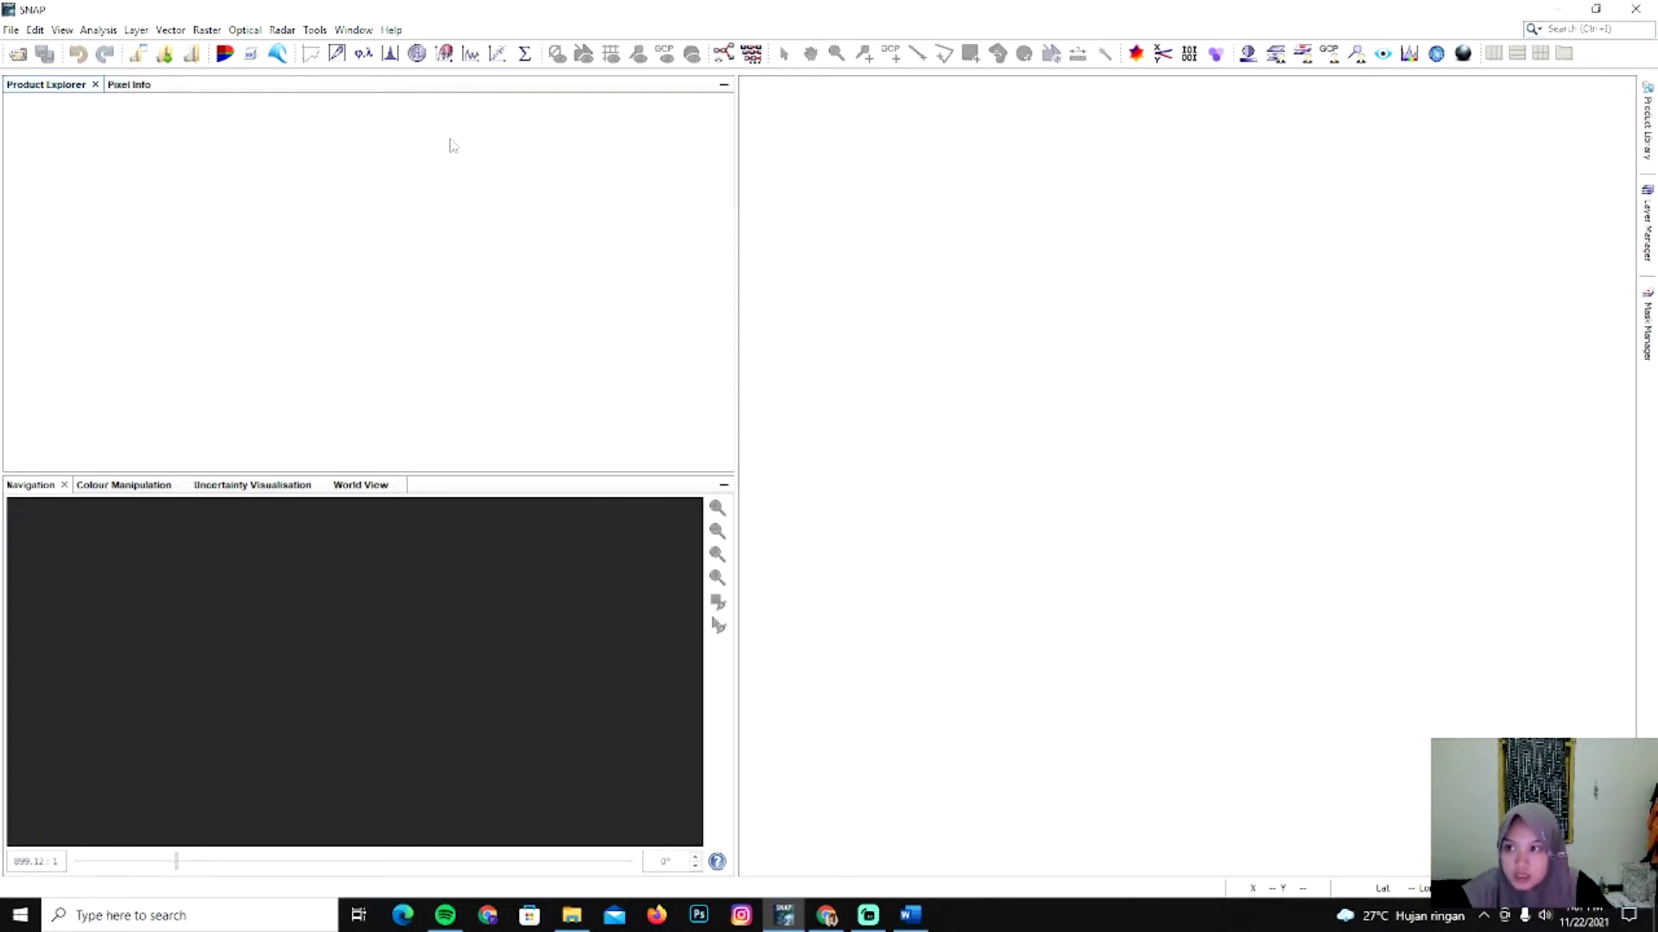
Open the Sentinel-1 SLC product dated 20180808 (ending 9A37) from the LOMBOK AGUSTUS 2018 folder inside ACARA 8 GEOFIS.
click(10, 29)
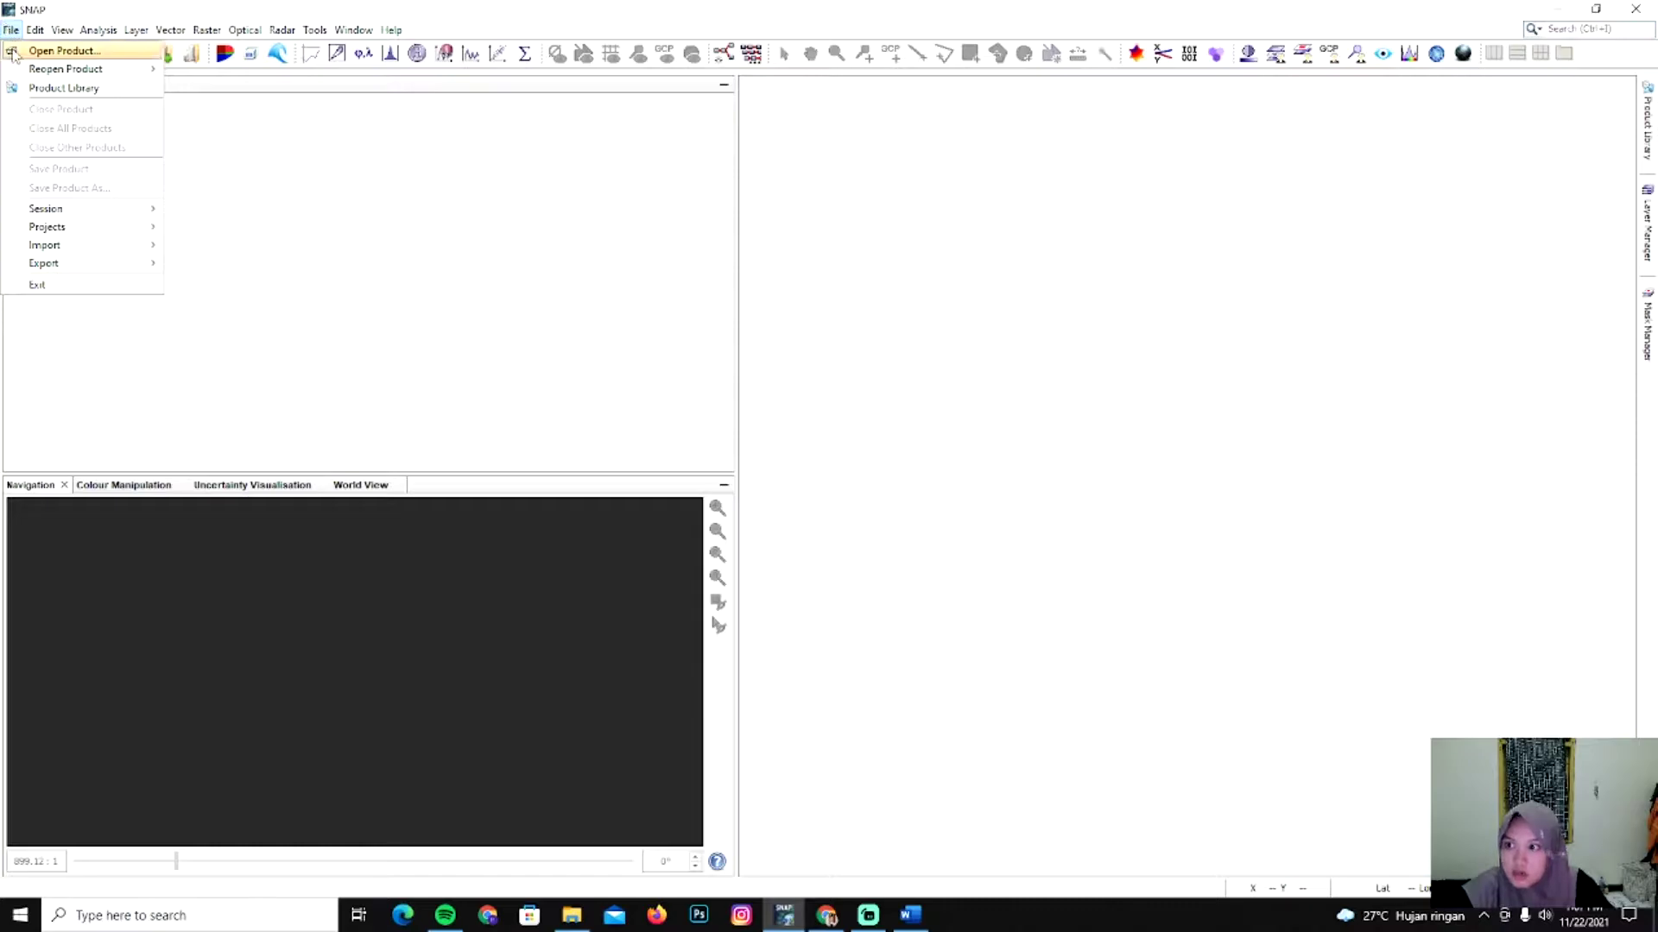
click(13, 53)
click(925, 282)
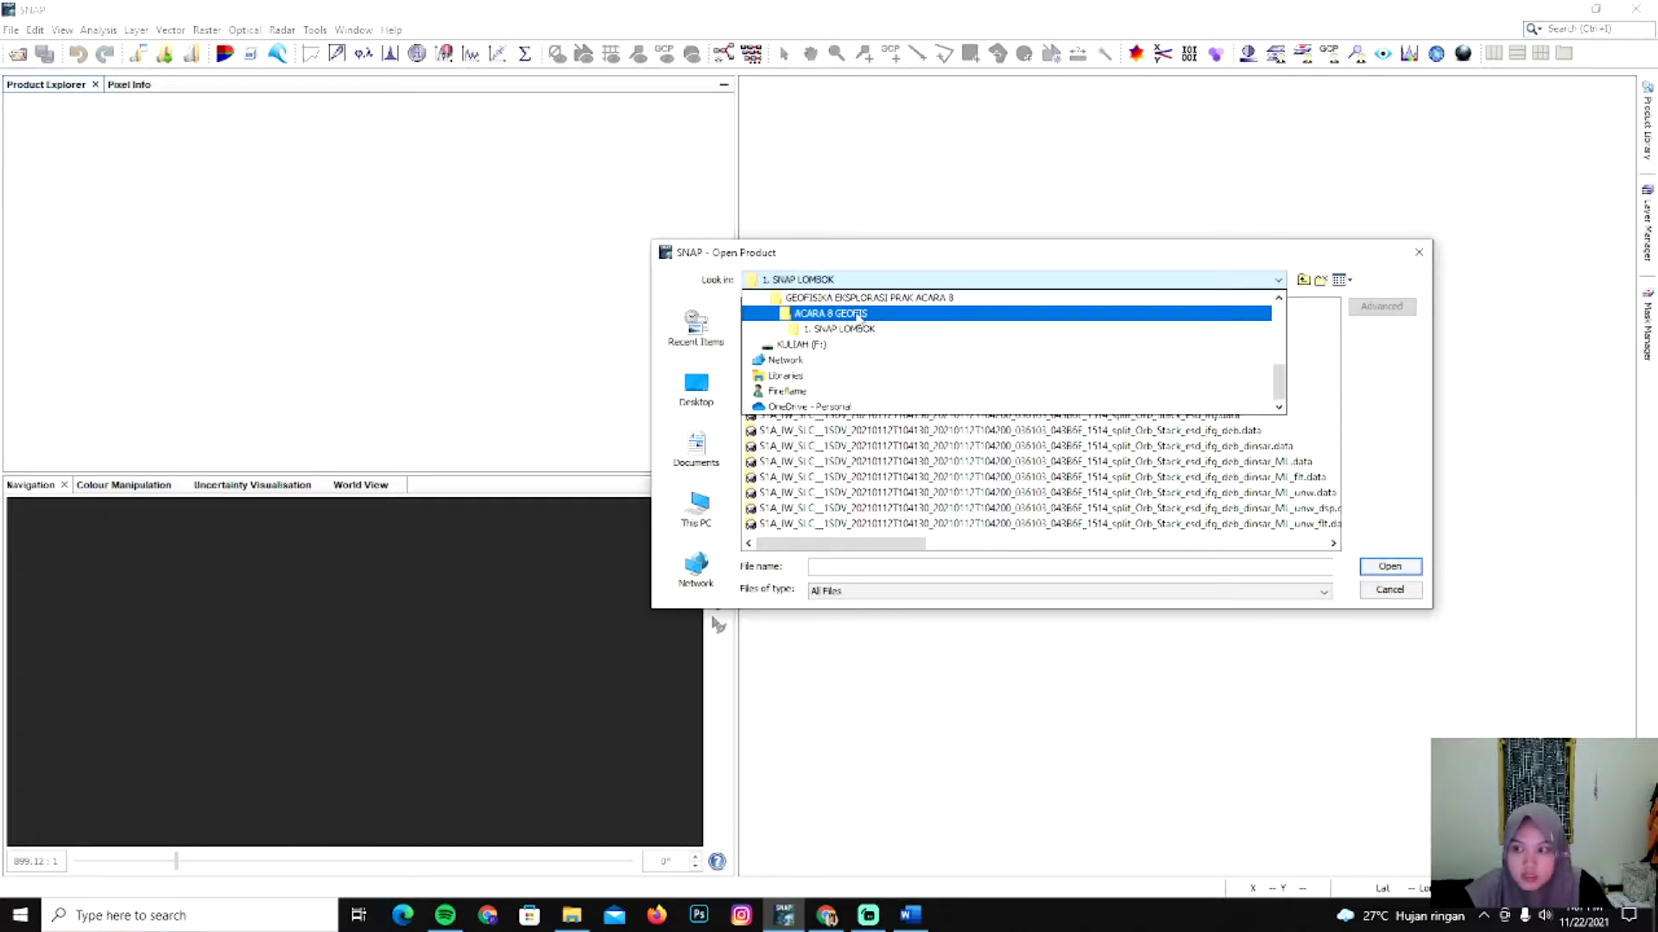
click(865, 318)
double_click(859, 353)
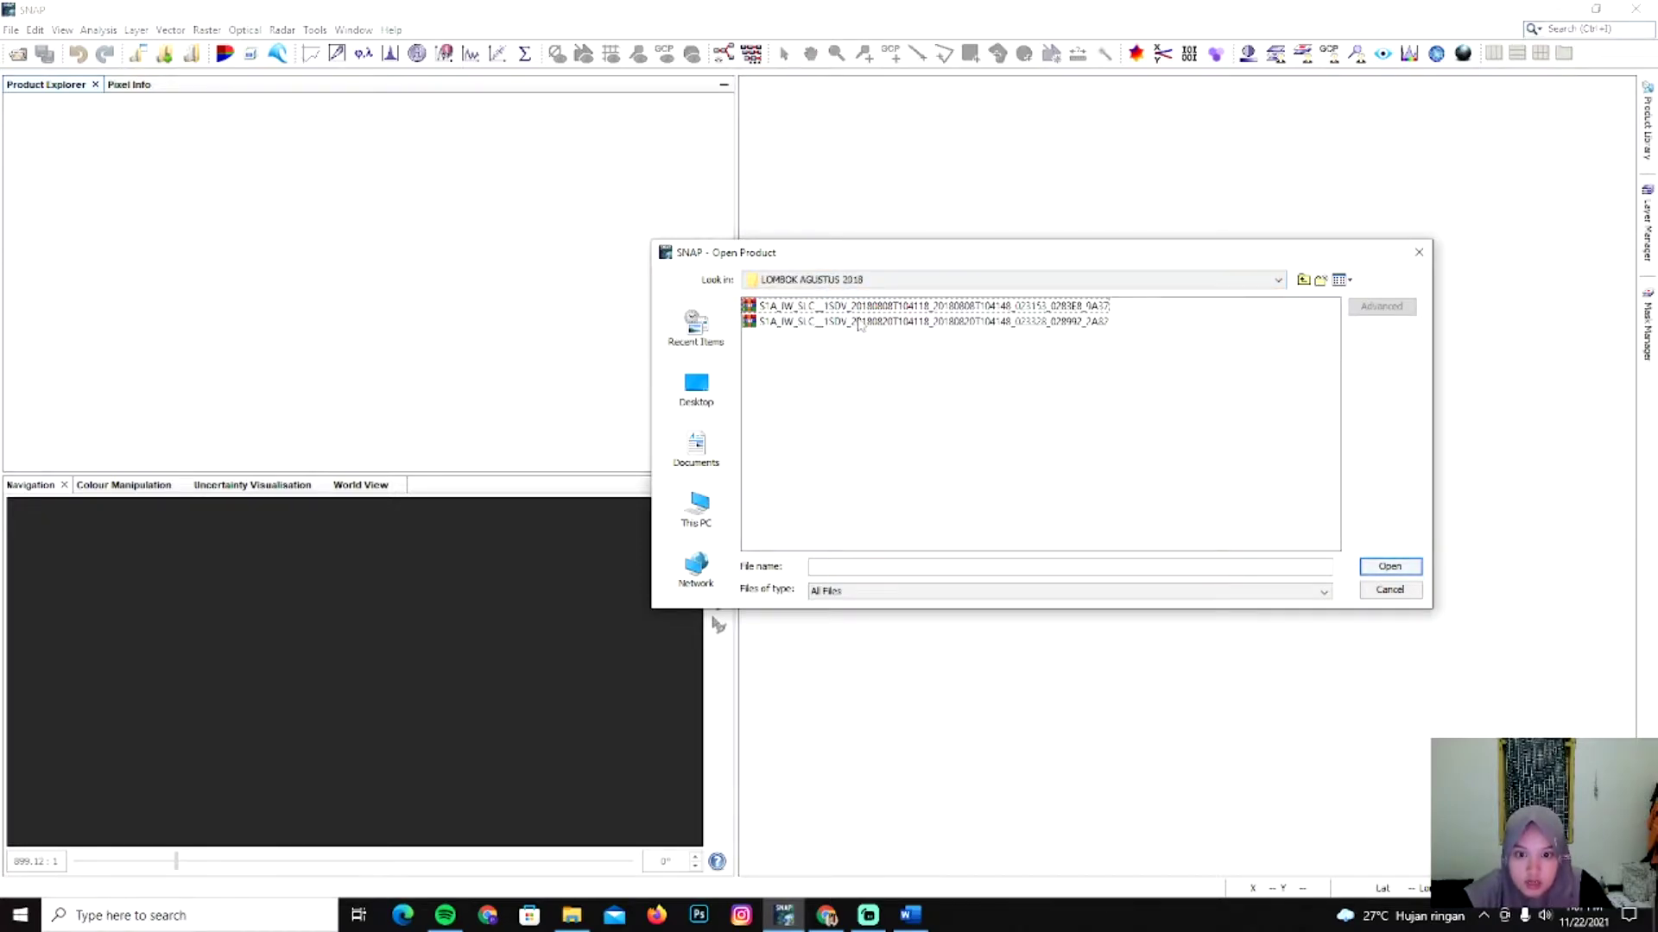
click(859, 305)
click(1389, 567)
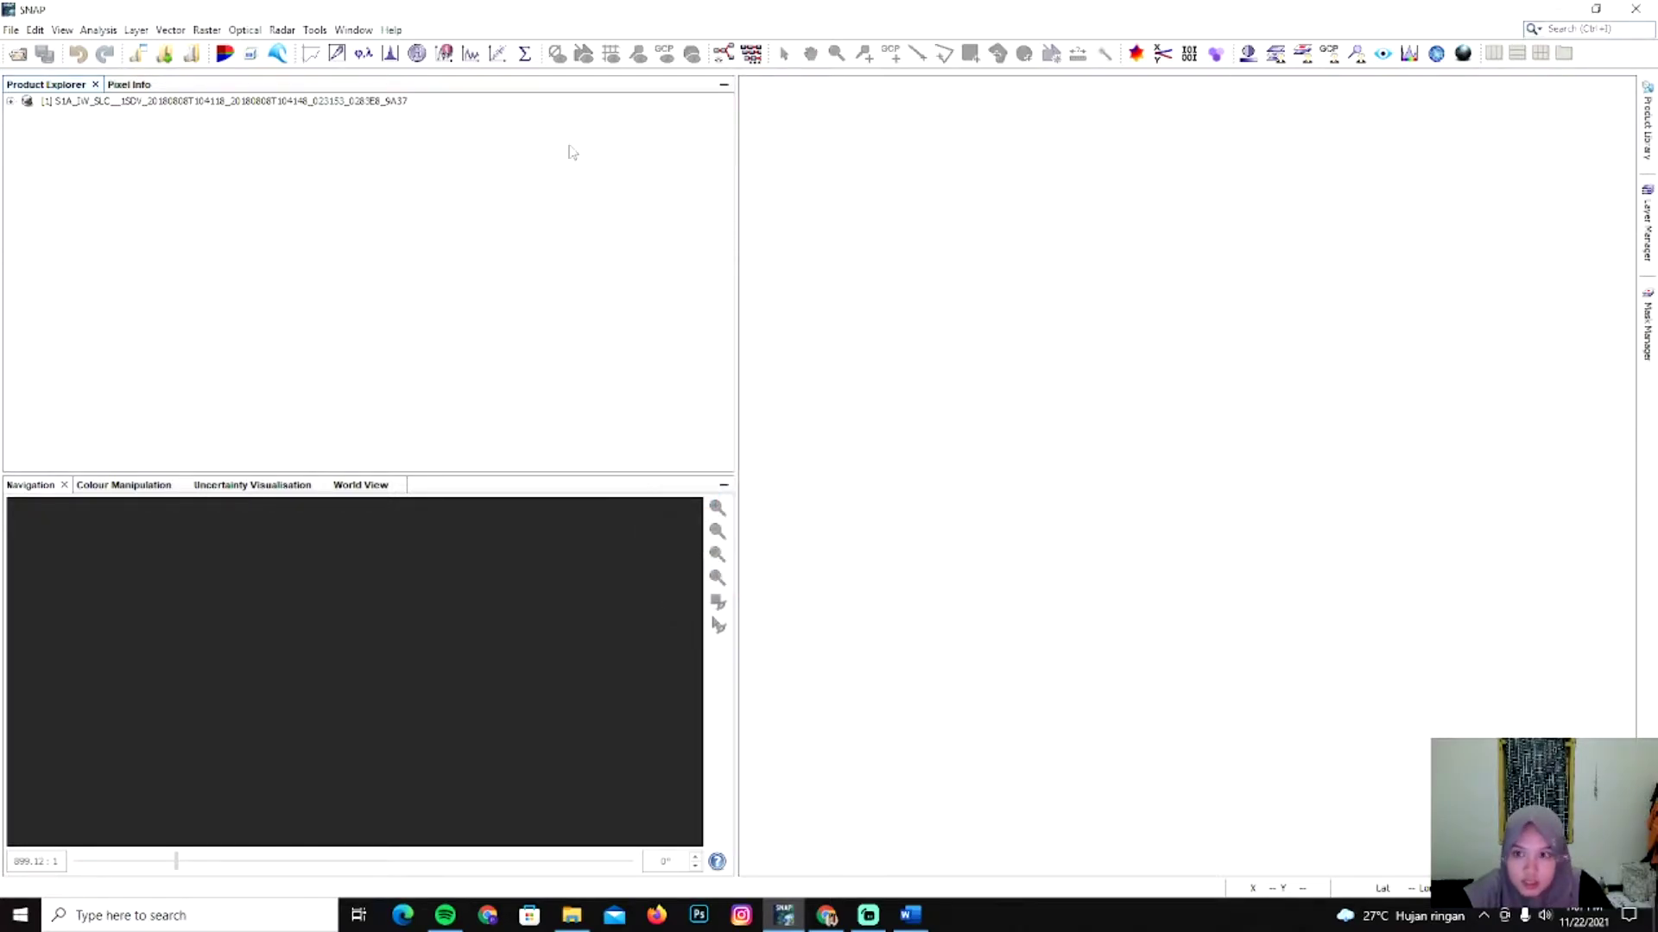
Open the second Sentinel-1 SLC product, dated 20180820 (ending 2A82), from the LOMBOK AGUSTUS 2018 folder.
click(12, 29)
click(35, 50)
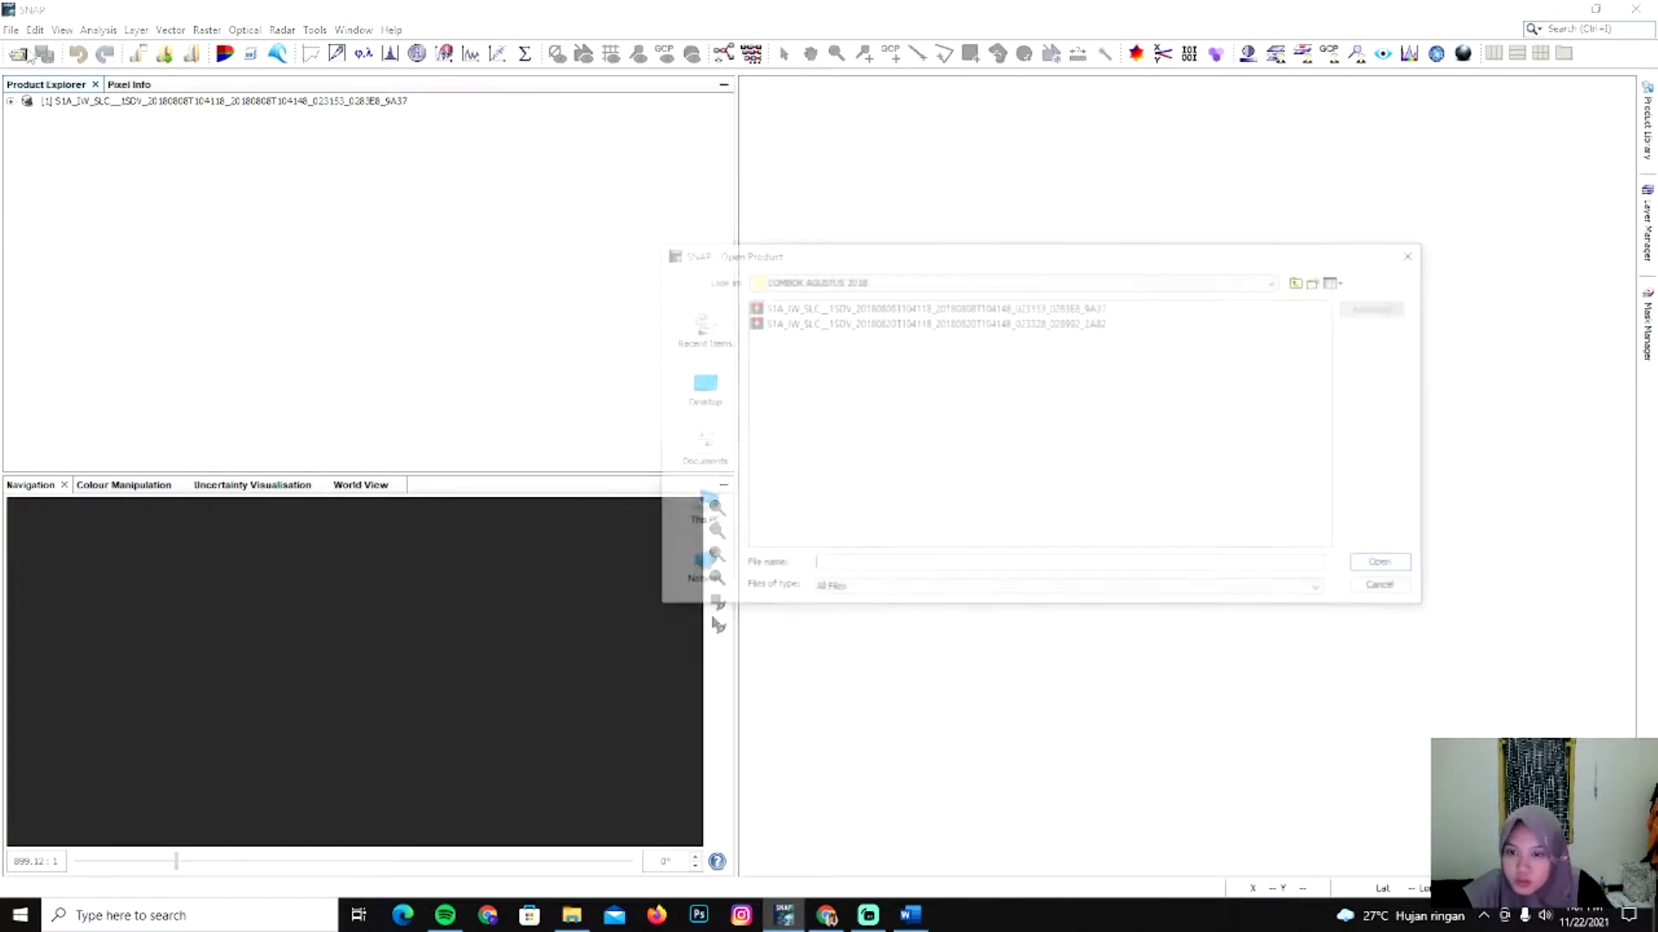
click(864, 321)
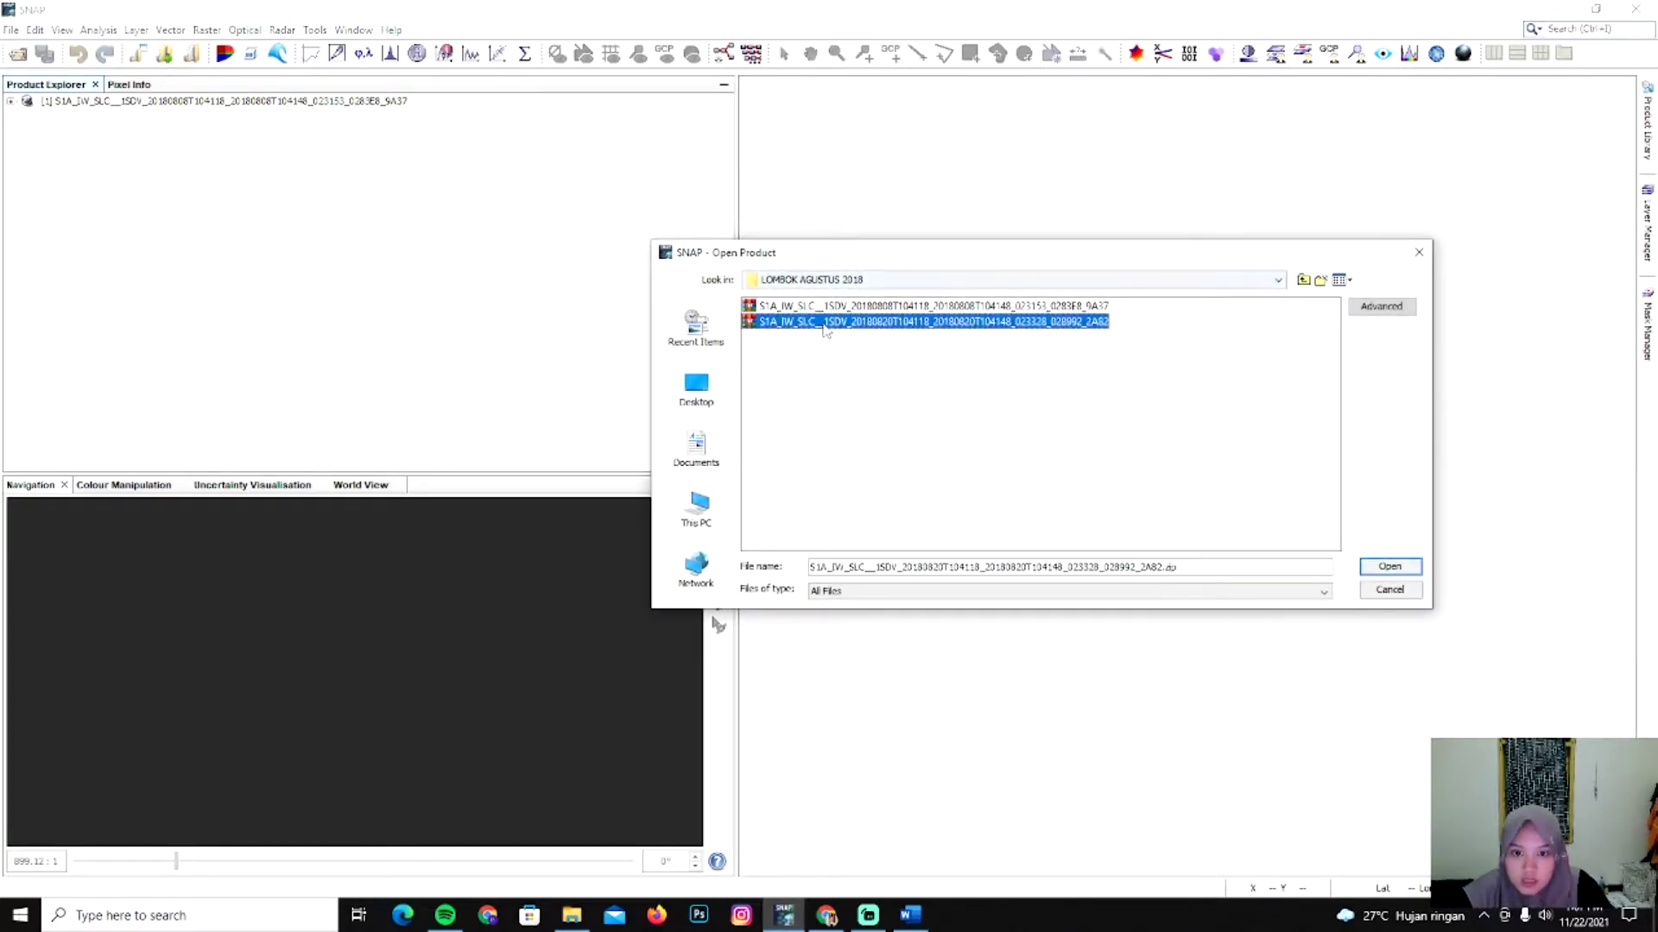
click(1389, 566)
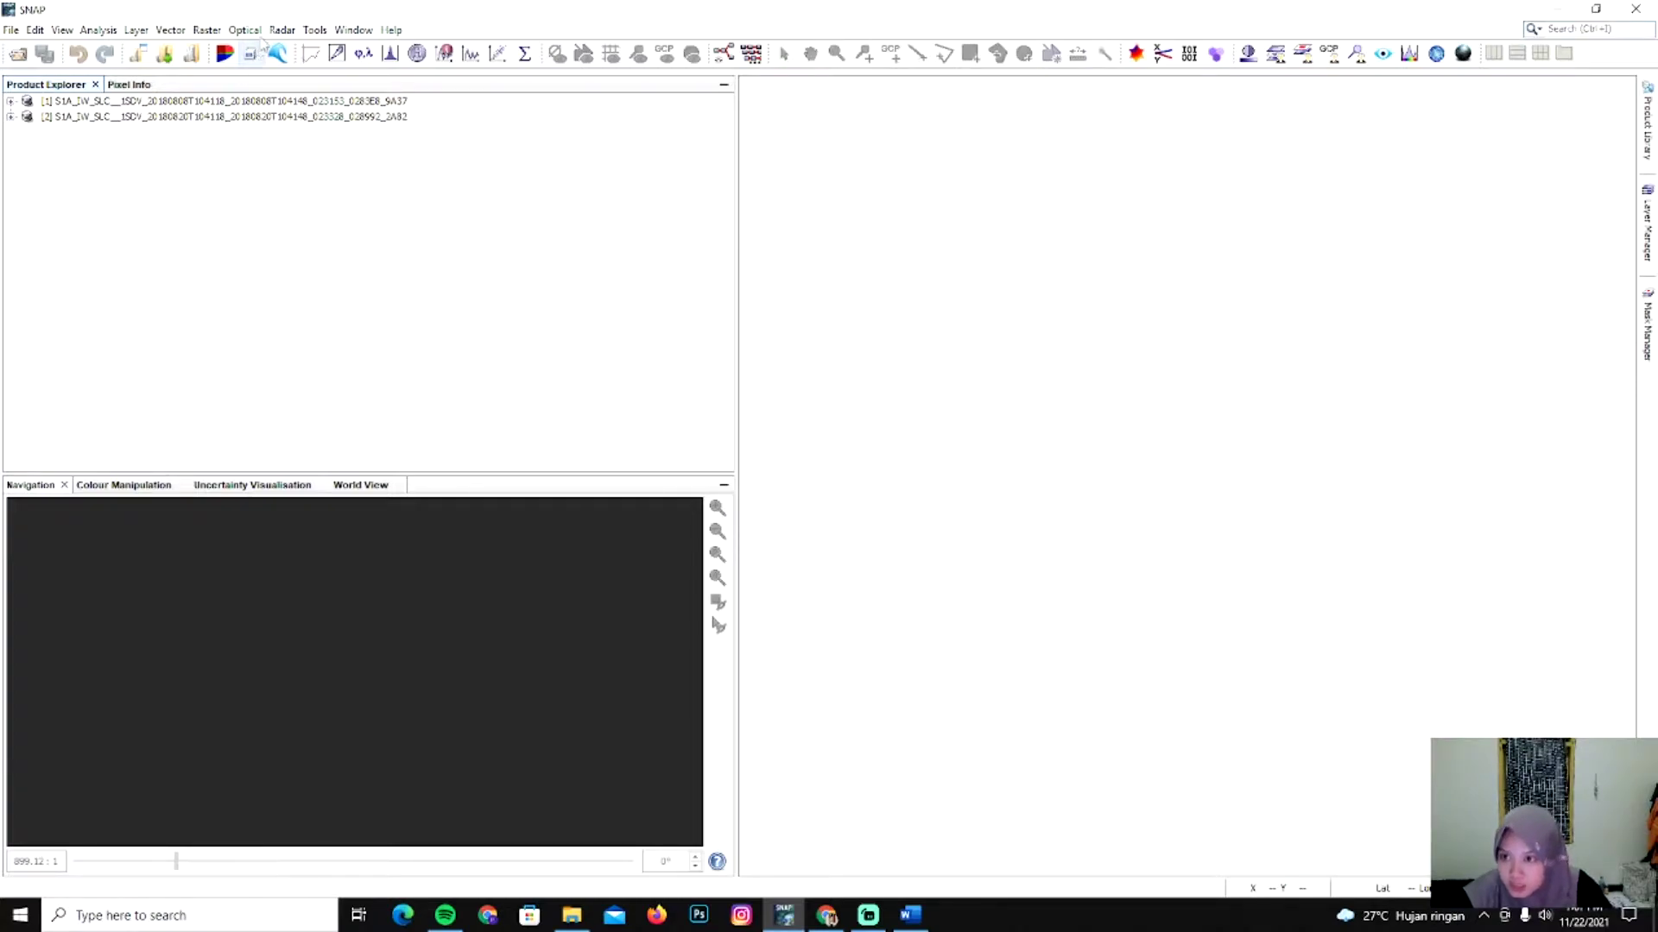
Set up S-1 TOPS Split for the 20180808 product with subswath IW3, VV polarisation and bursts 4 to 8, and close it without running.
click(280, 103)
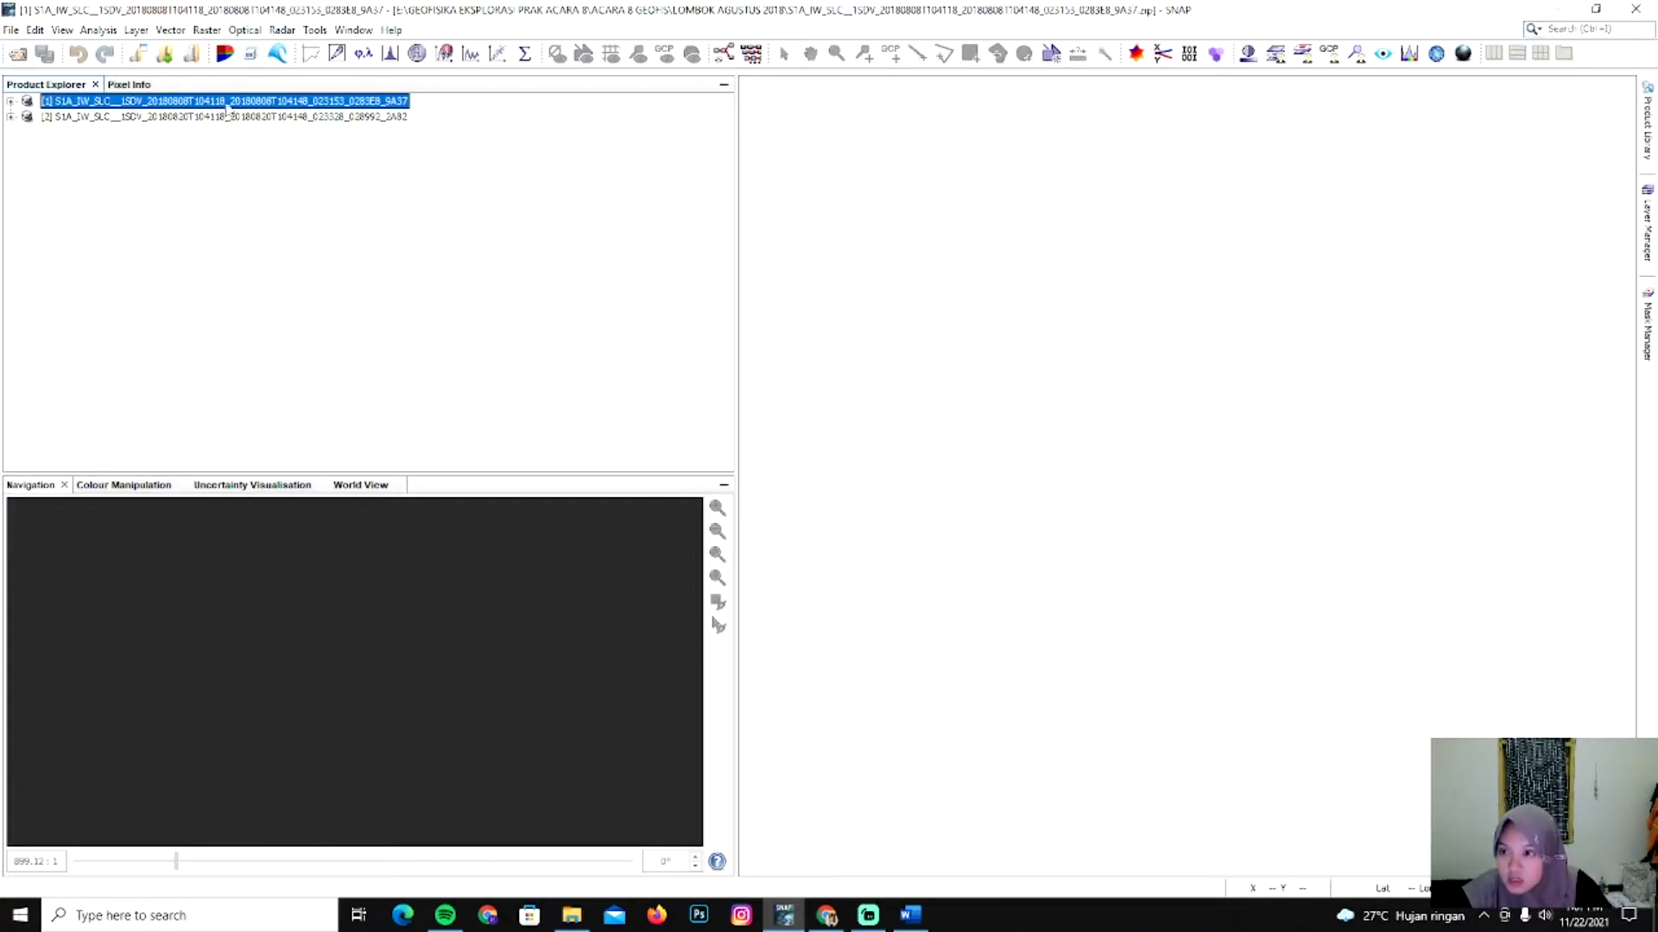
click(282, 29)
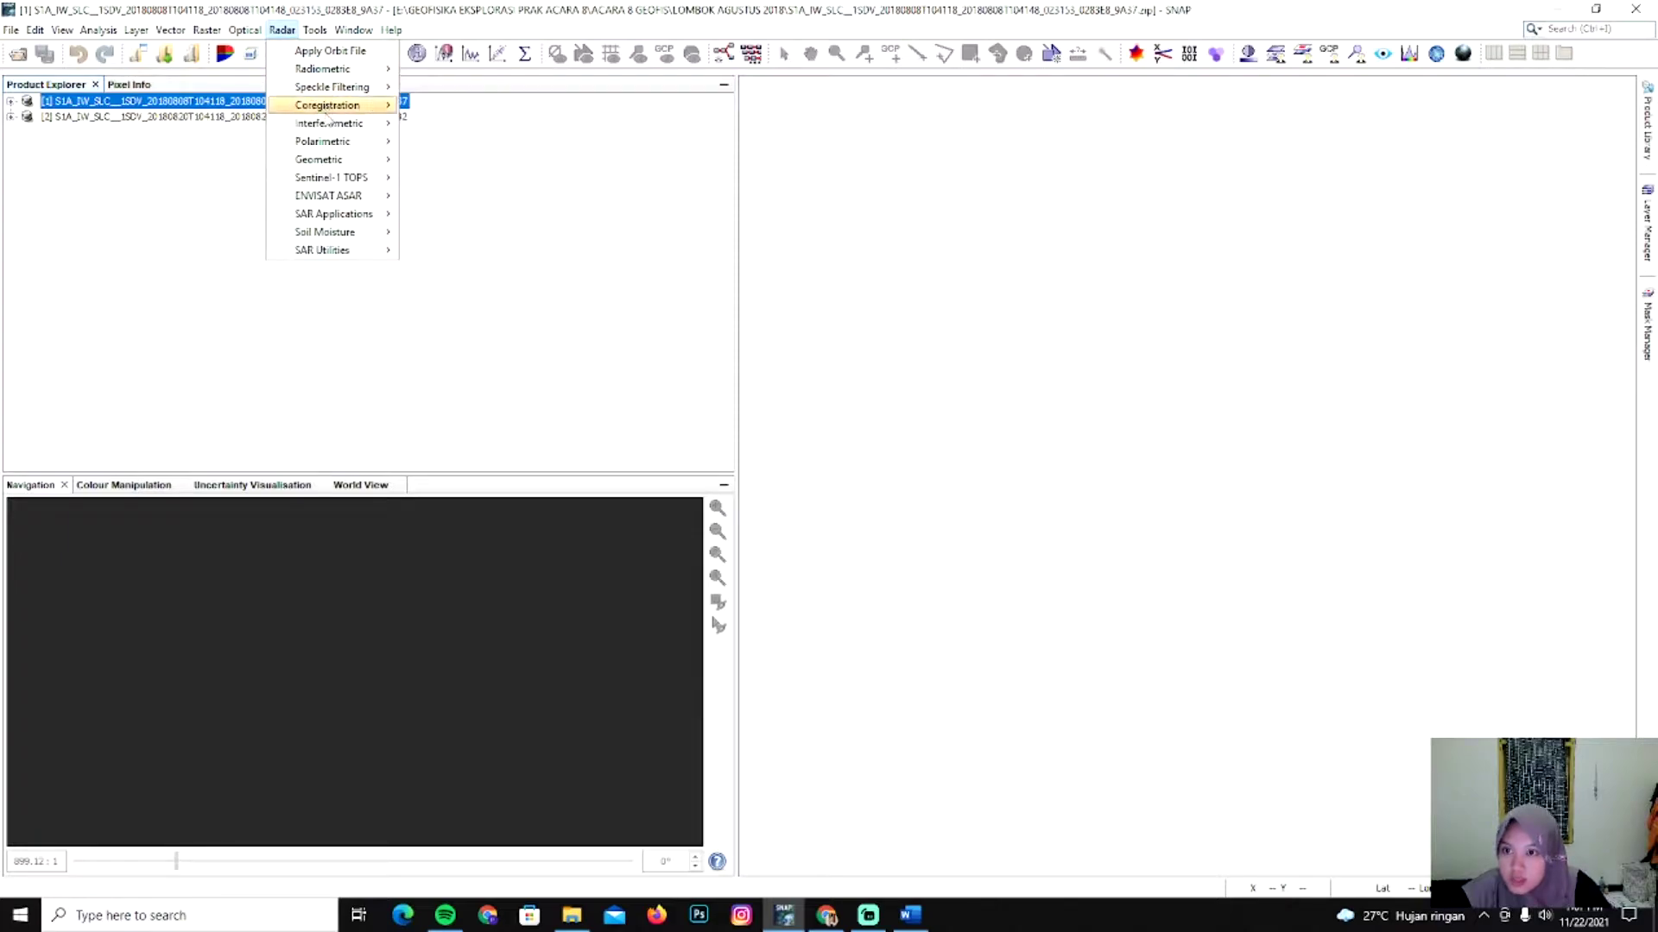
mouse_move(330, 180)
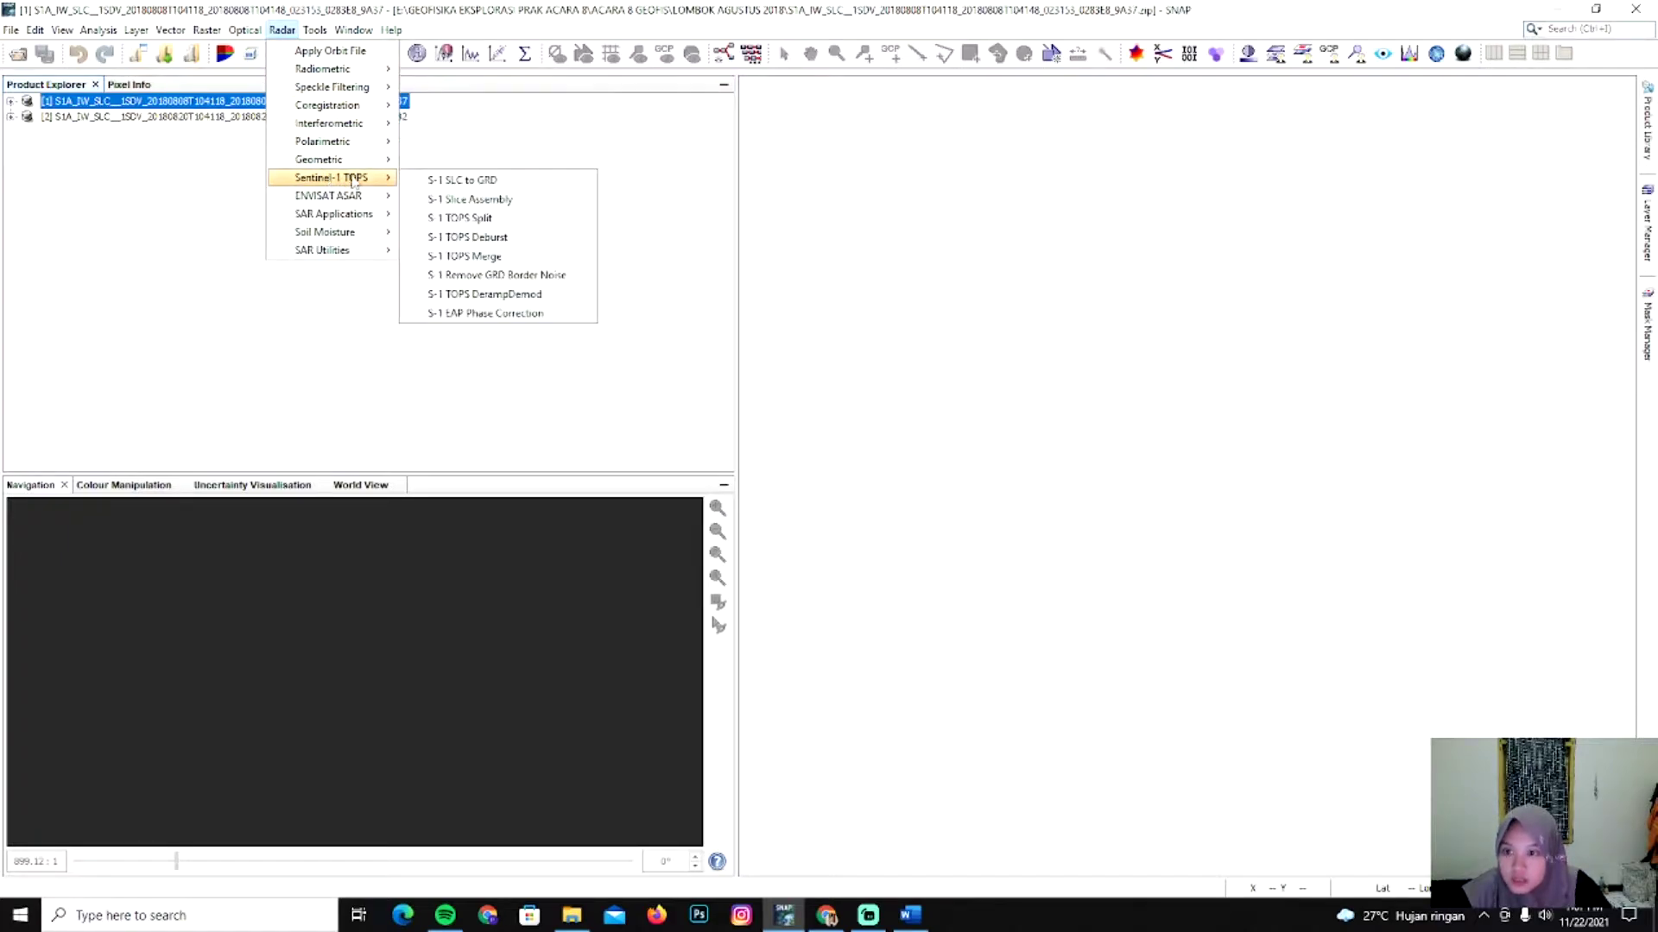
click(484, 219)
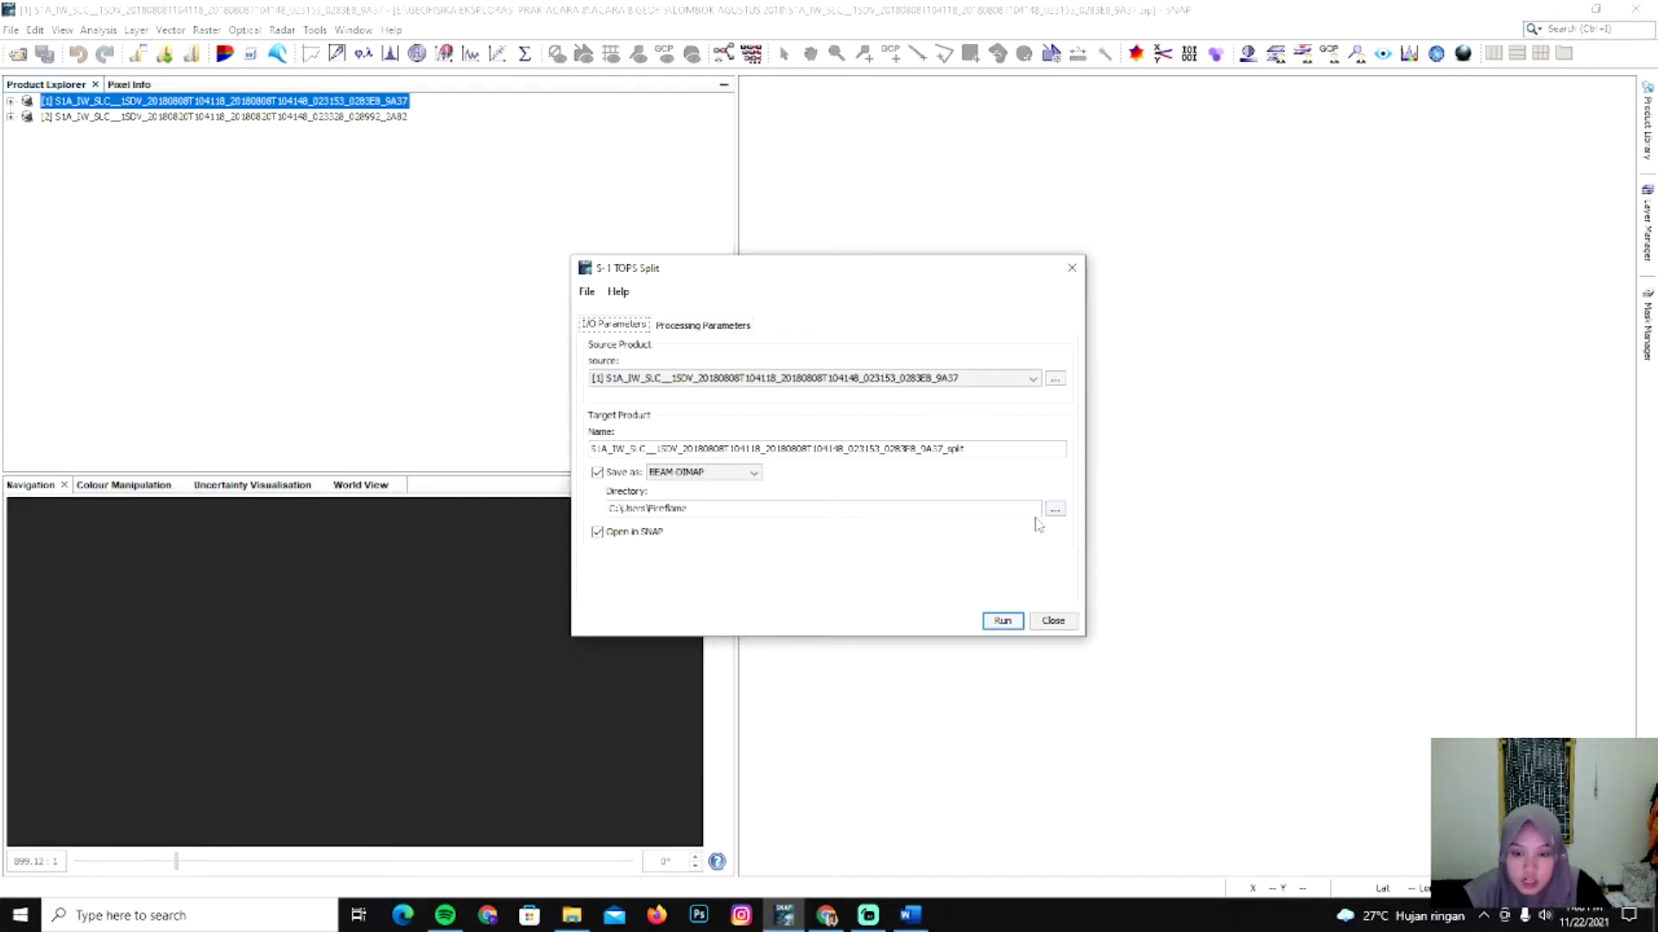
click(705, 327)
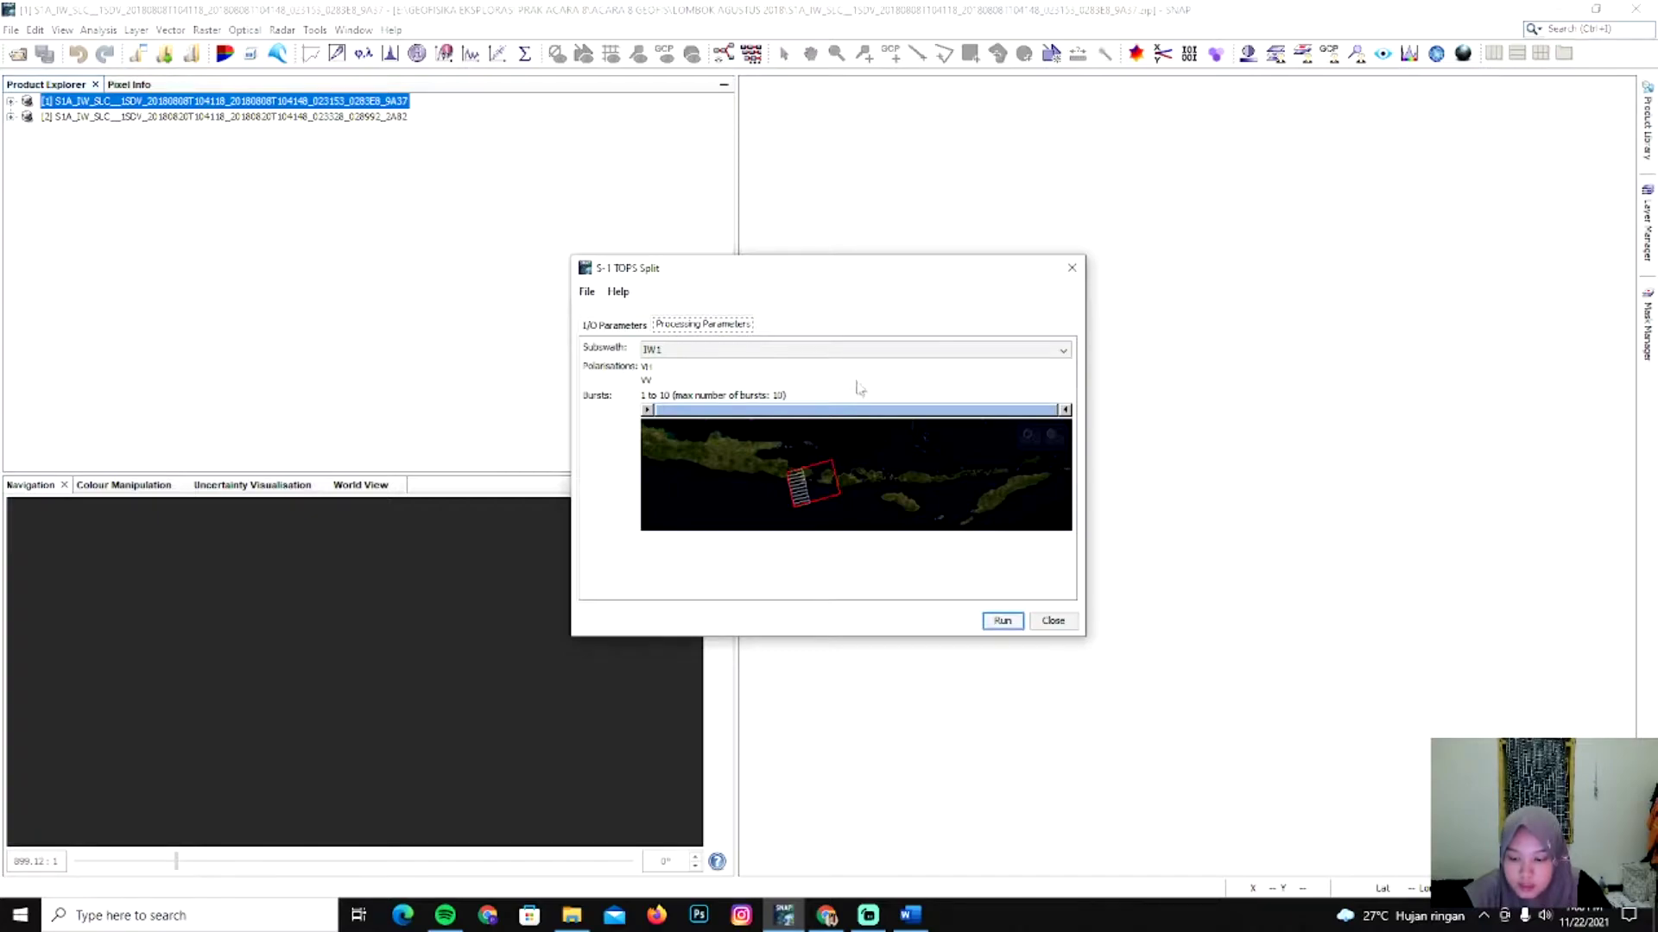
click(704, 350)
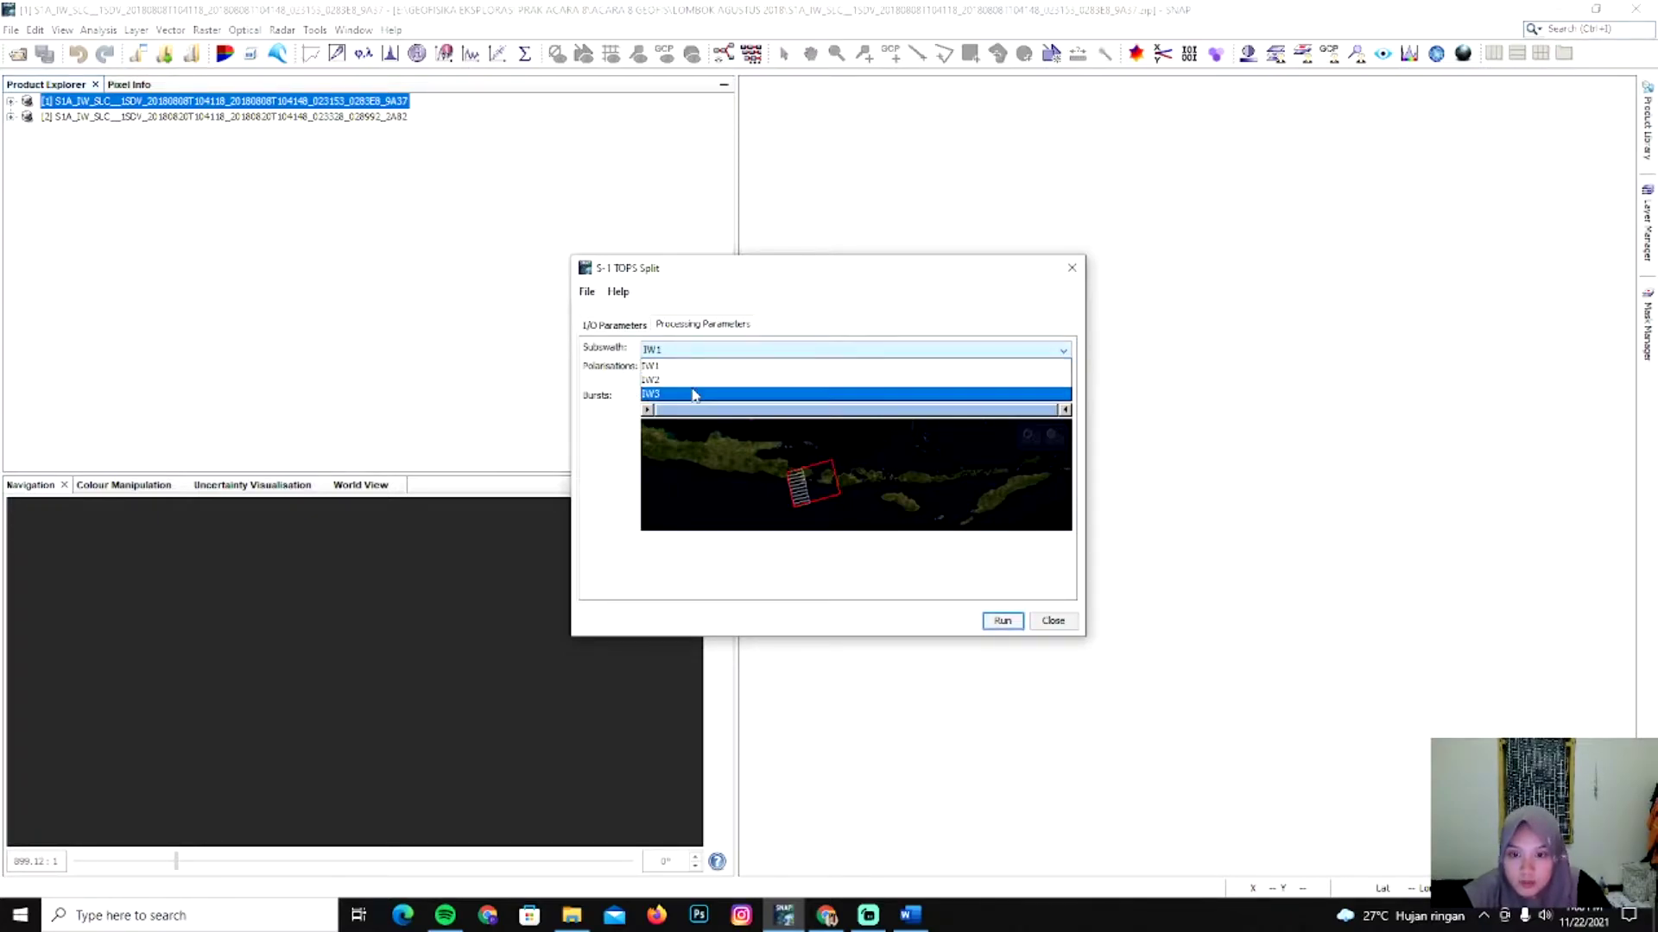
click(695, 394)
click(663, 379)
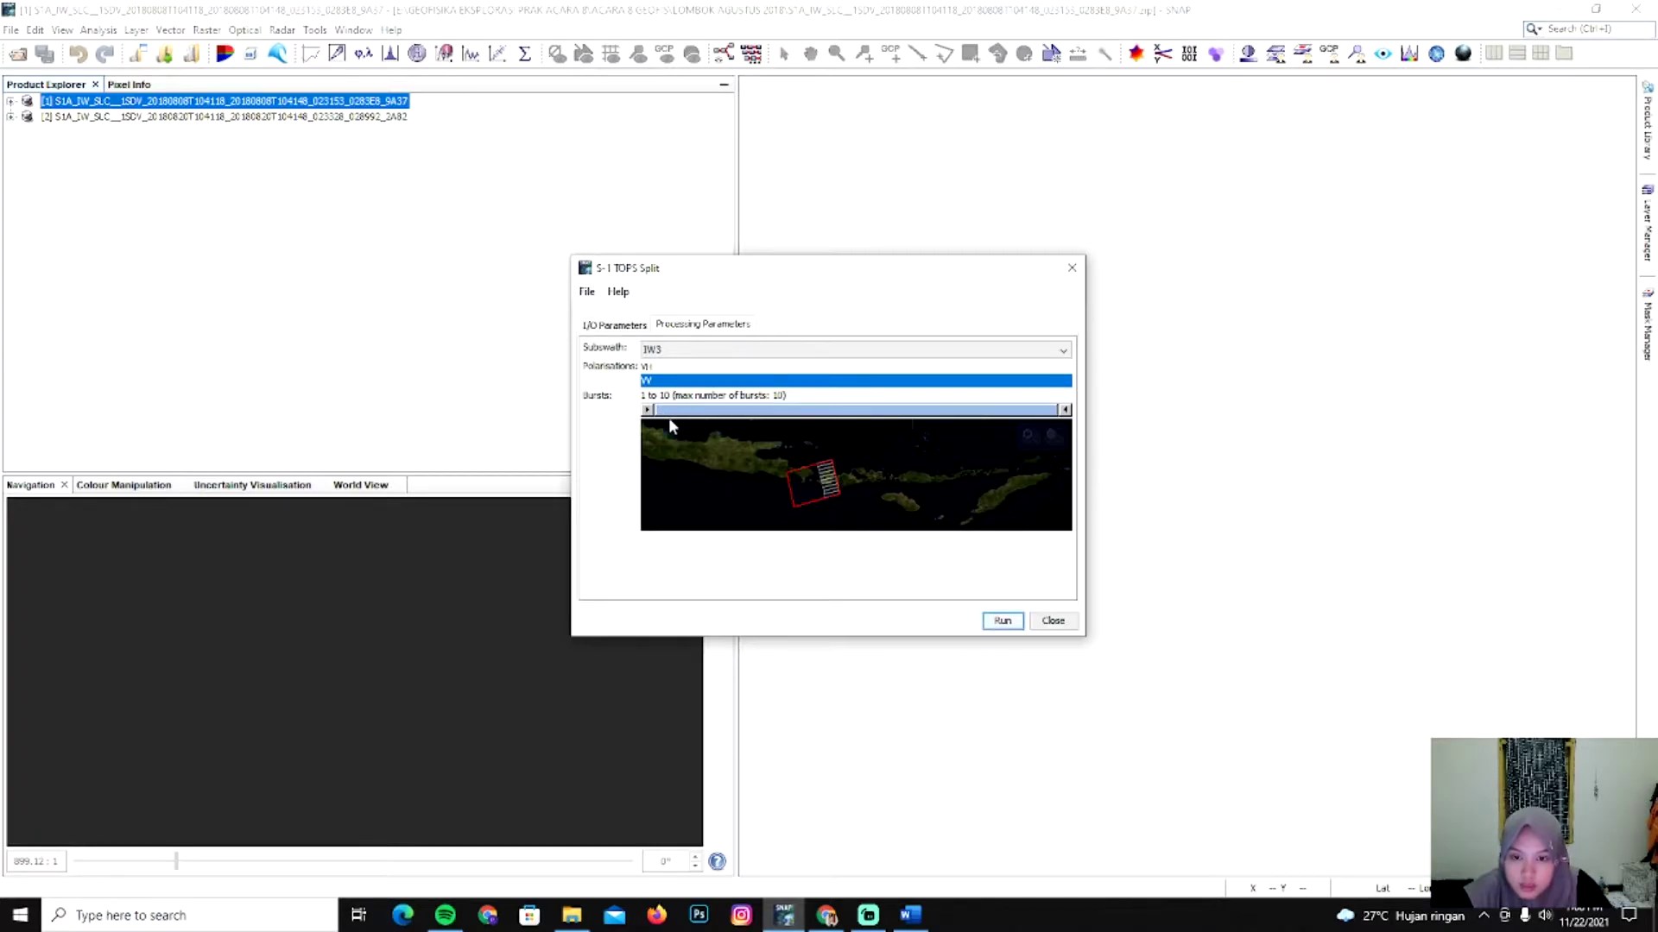
drag(650, 411, 771, 413)
drag(1068, 413, 994, 421)
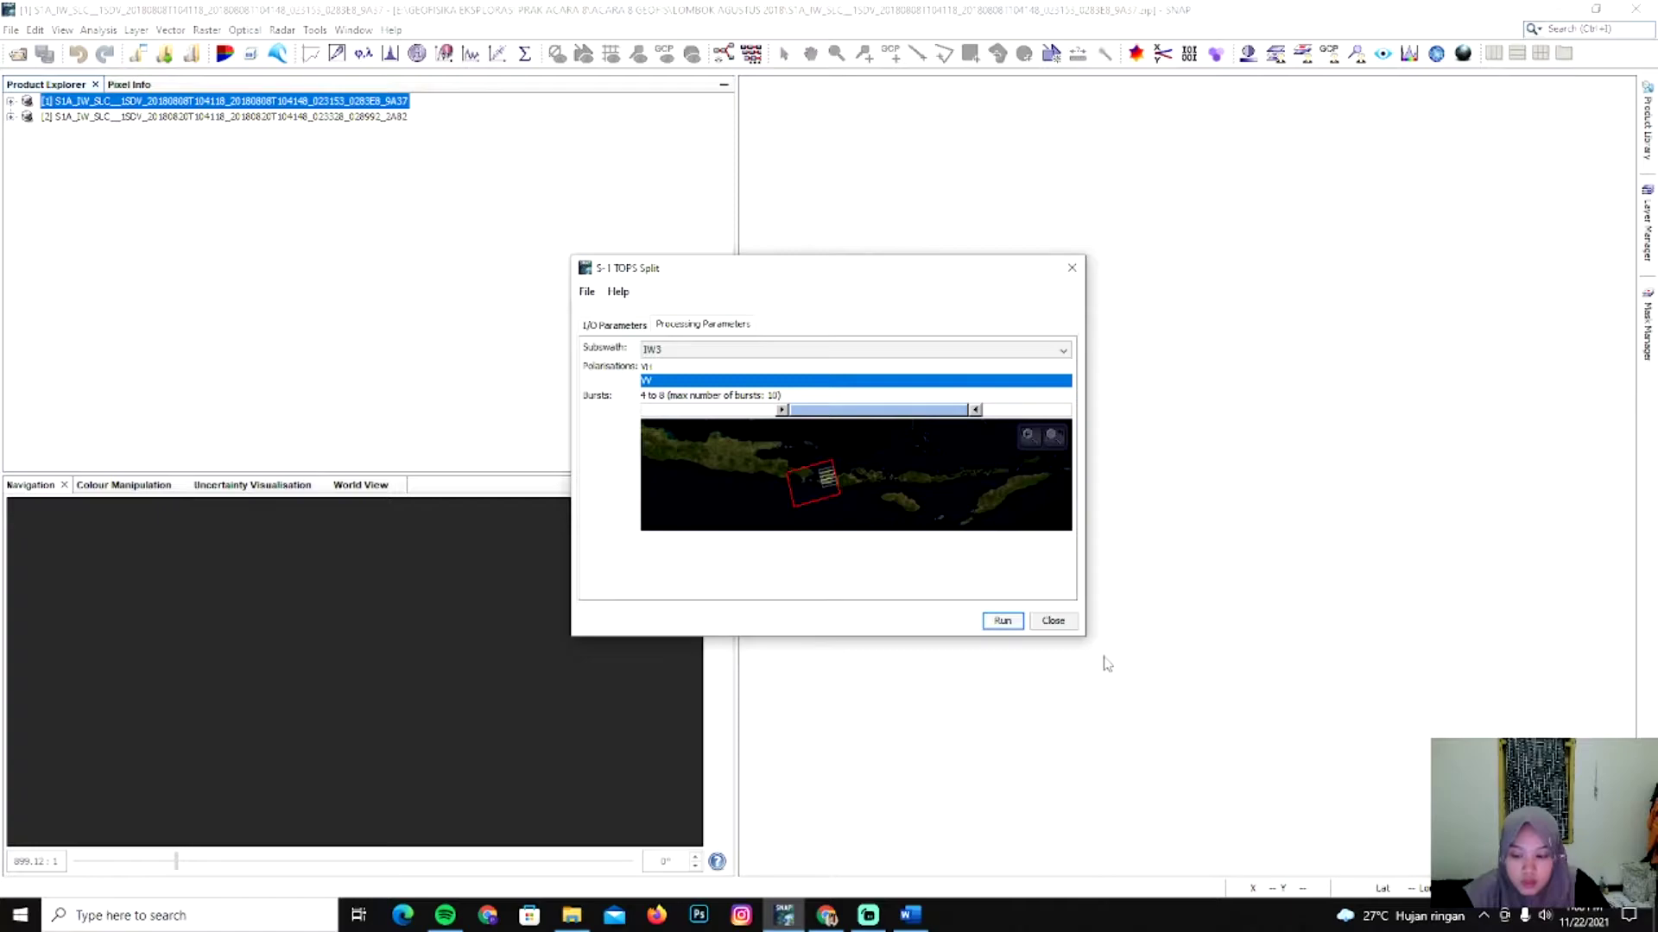
click(1053, 620)
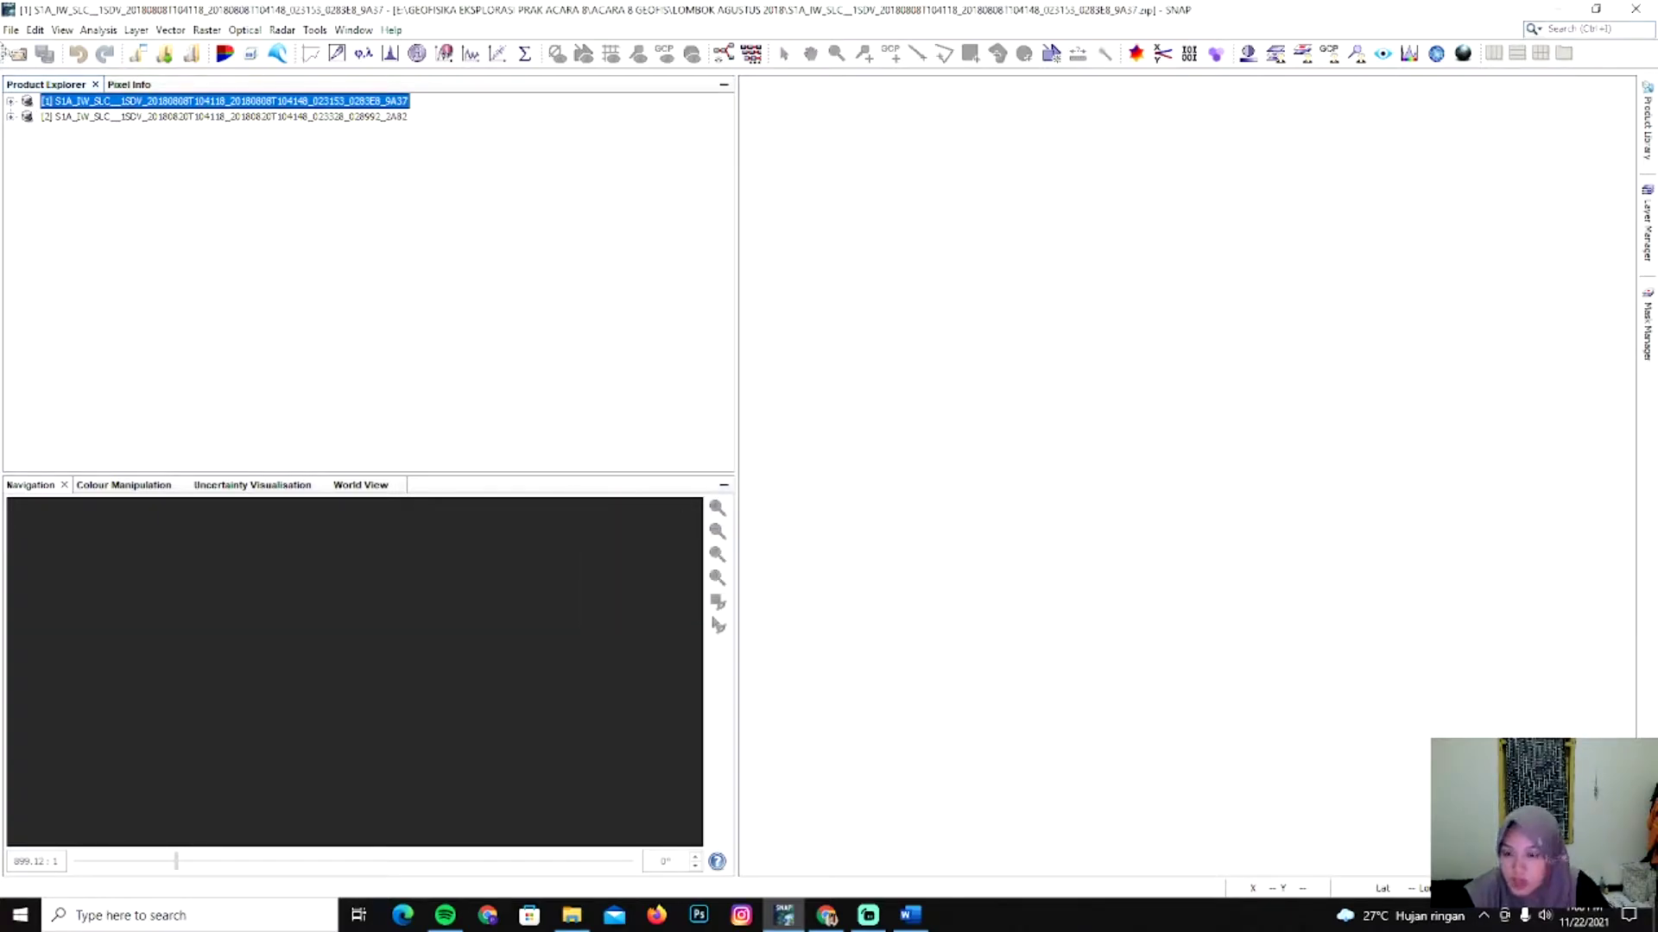
Open the already split 20210112 product (ending 1514_split) from the 1. SNAP LOMBOK folder and select it in the product list.
click(11, 30)
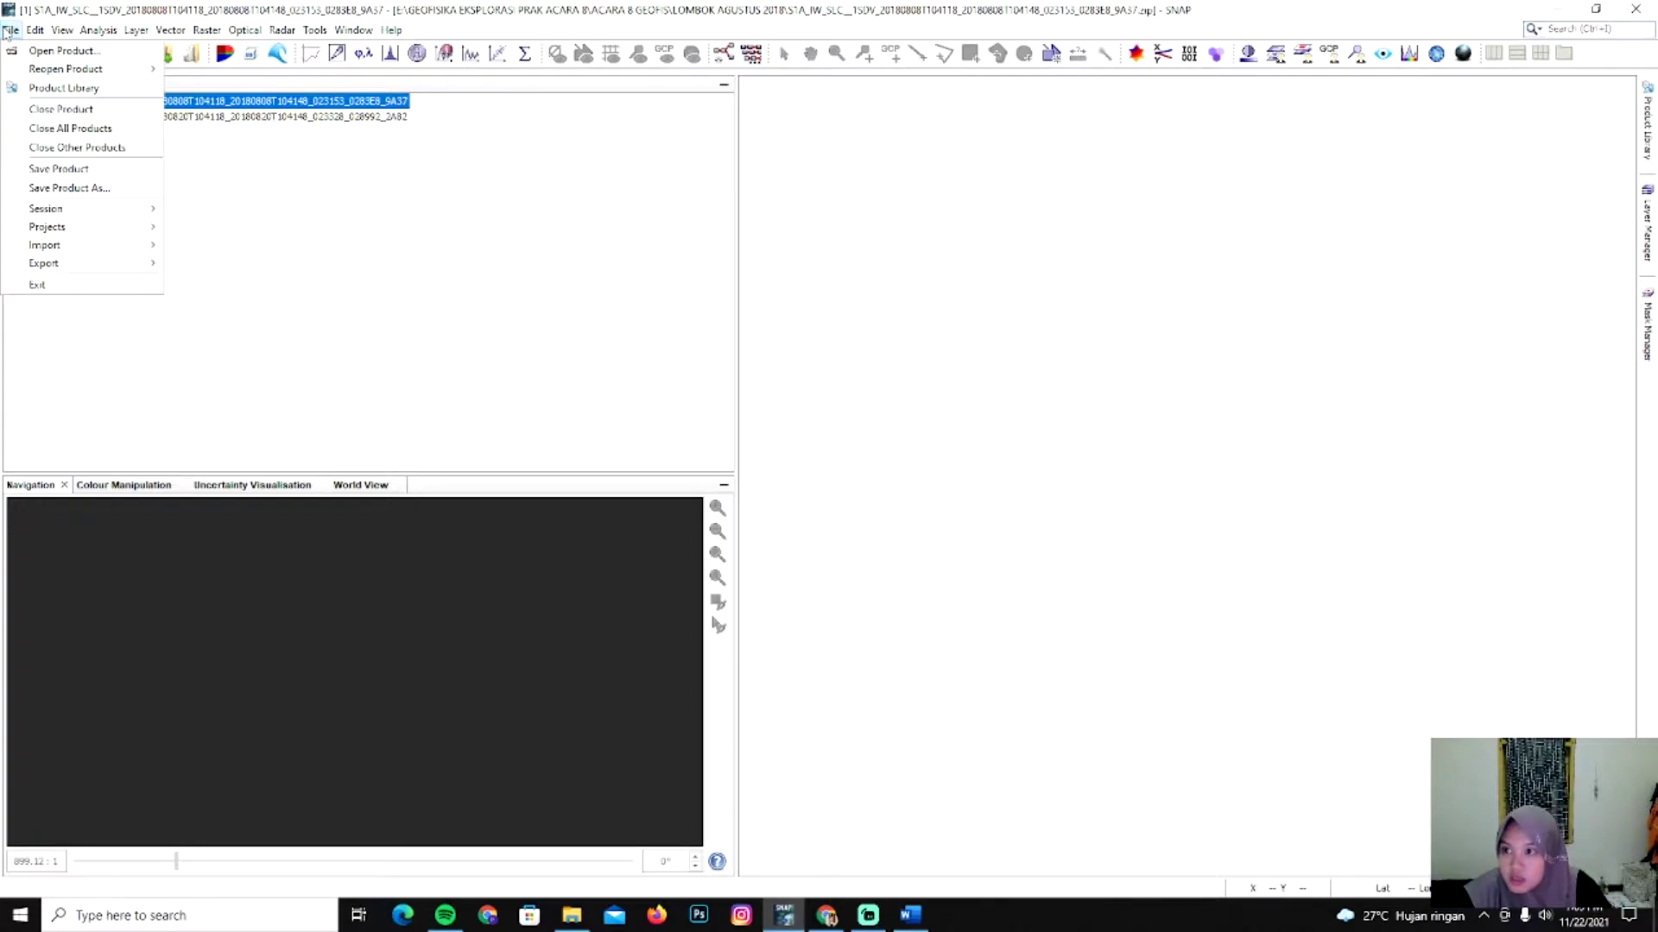
click(38, 48)
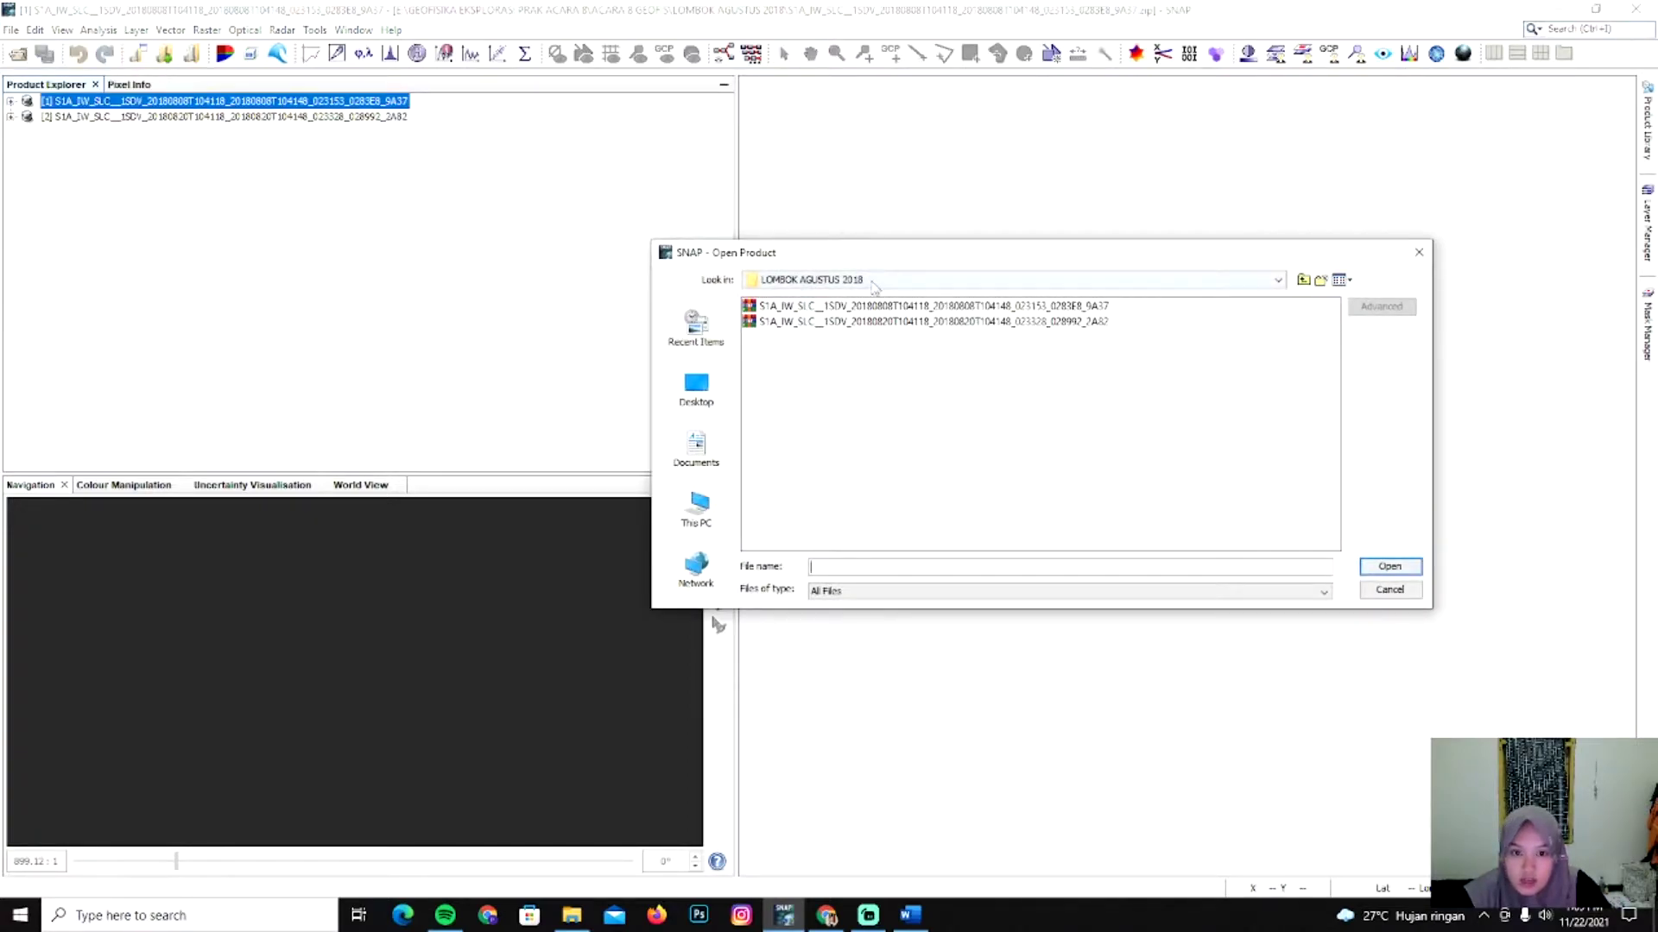
click(785, 280)
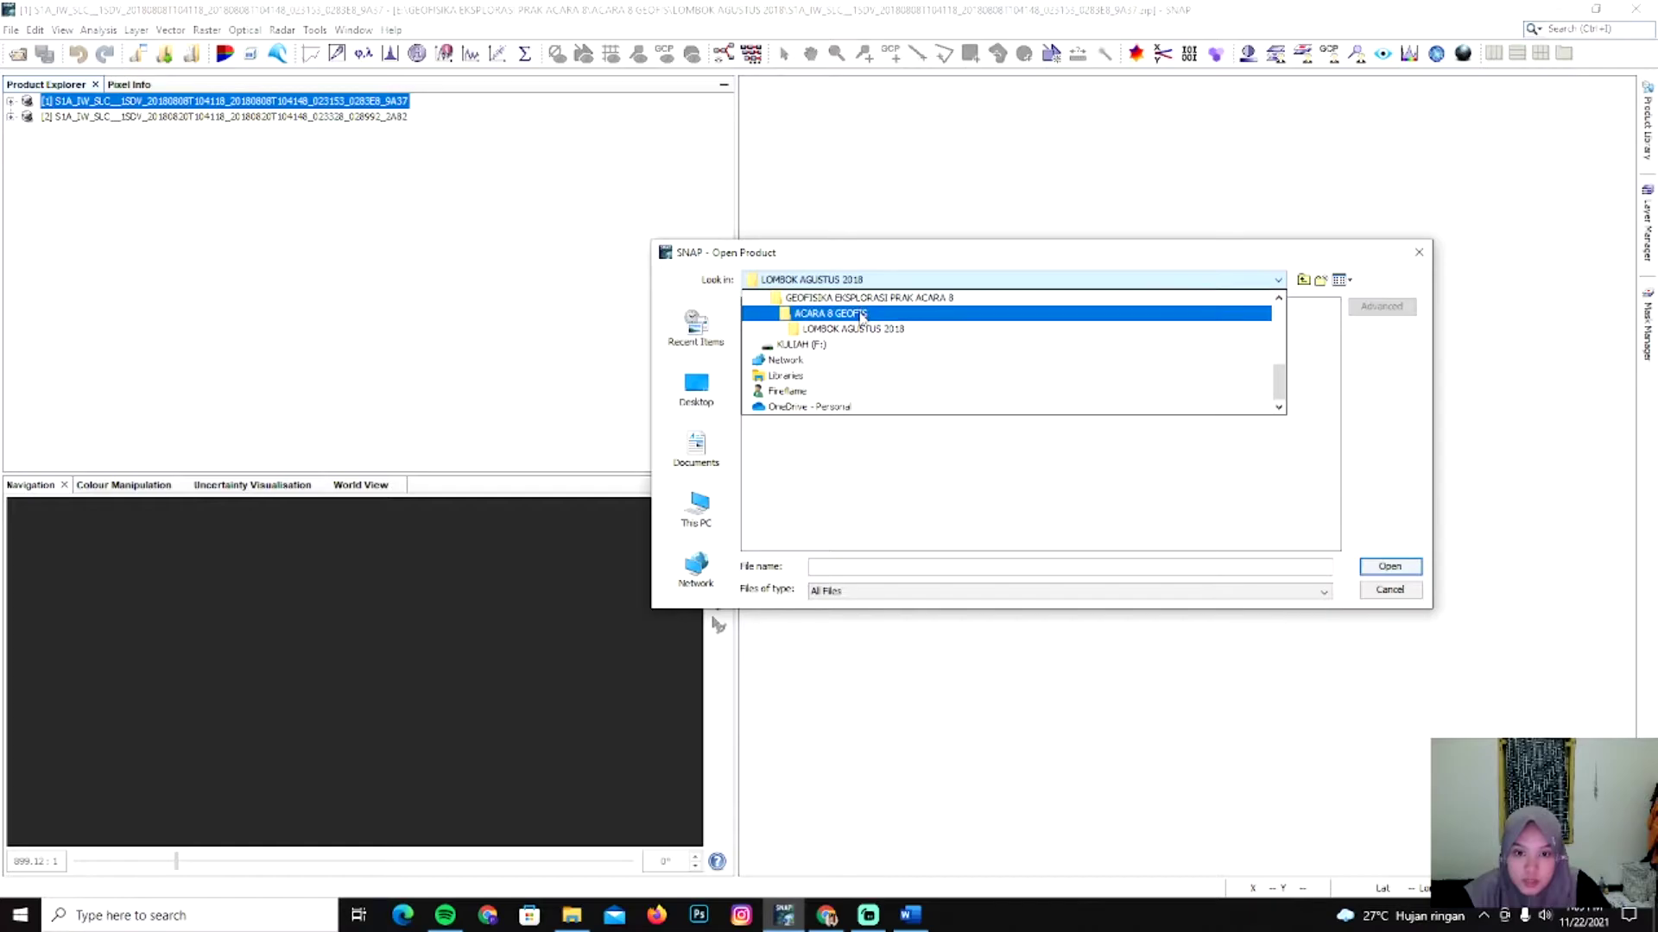
click(816, 314)
double_click(796, 307)
scroll(1082, 462, down, 1)
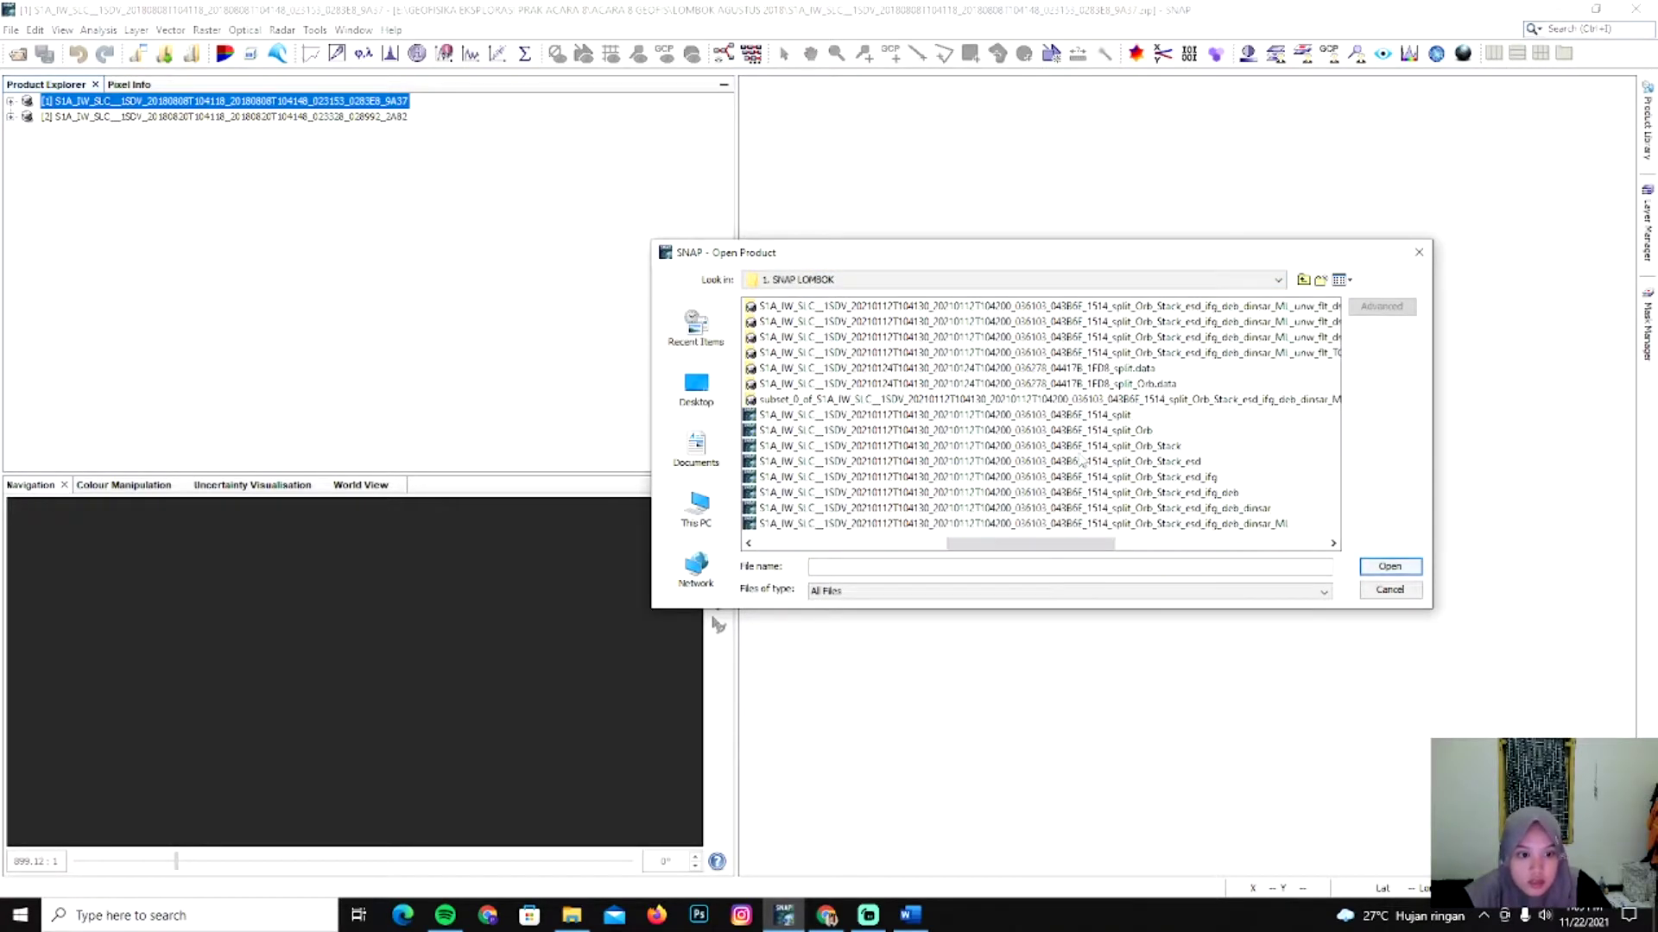
click(993, 415)
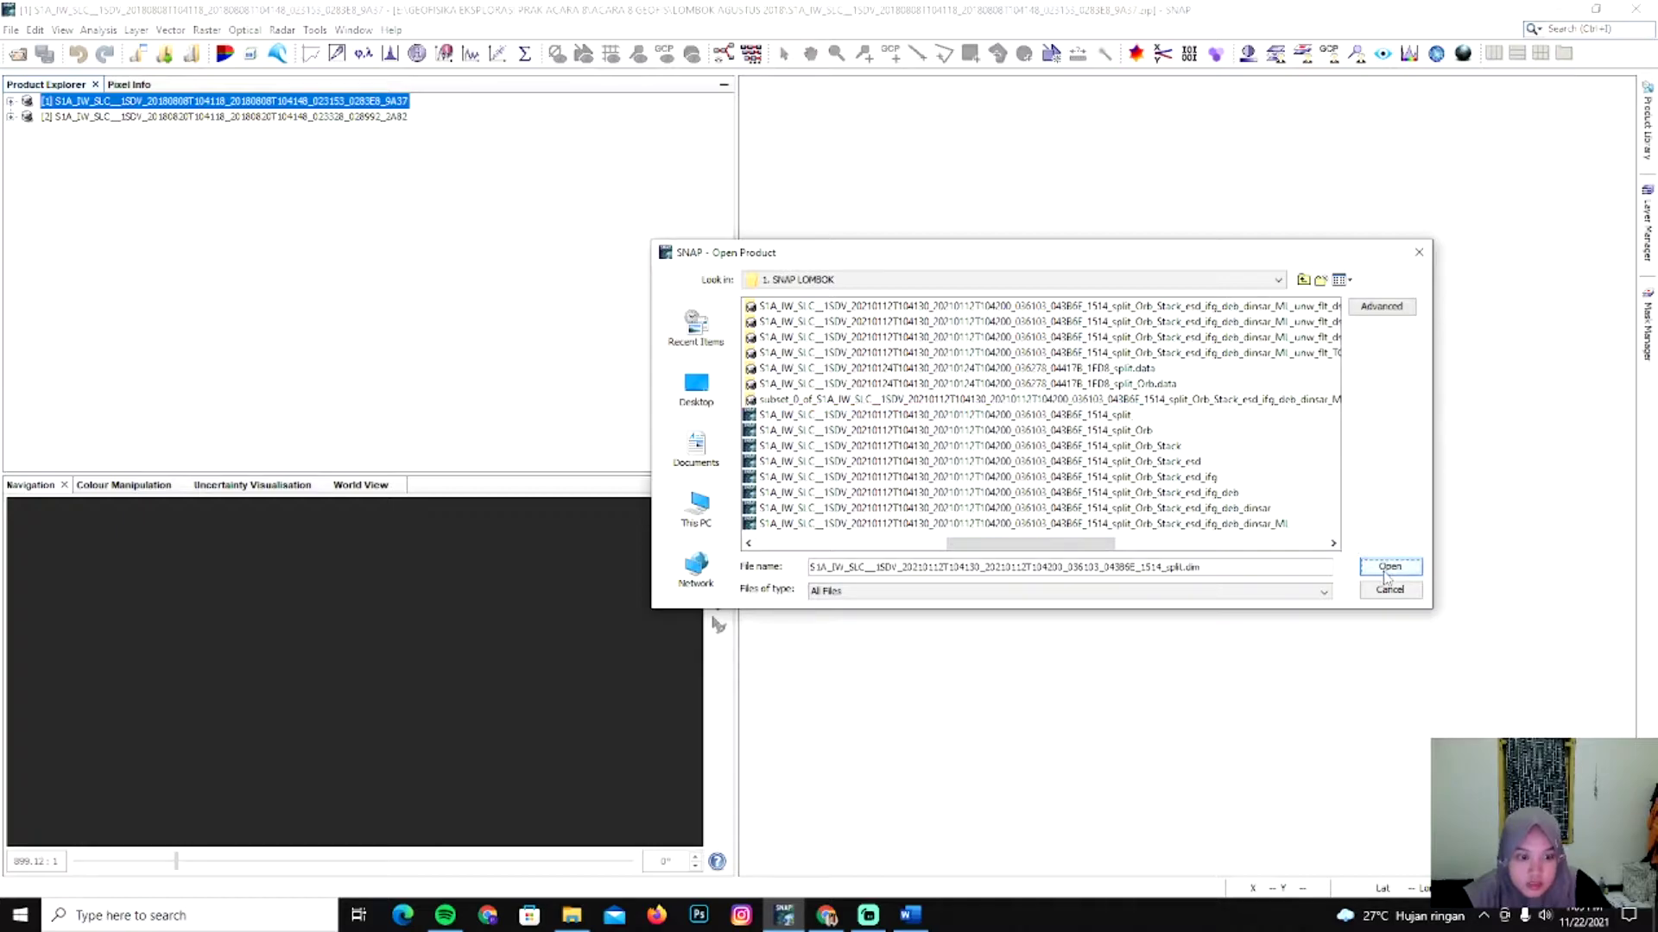
click(1388, 568)
click(391, 134)
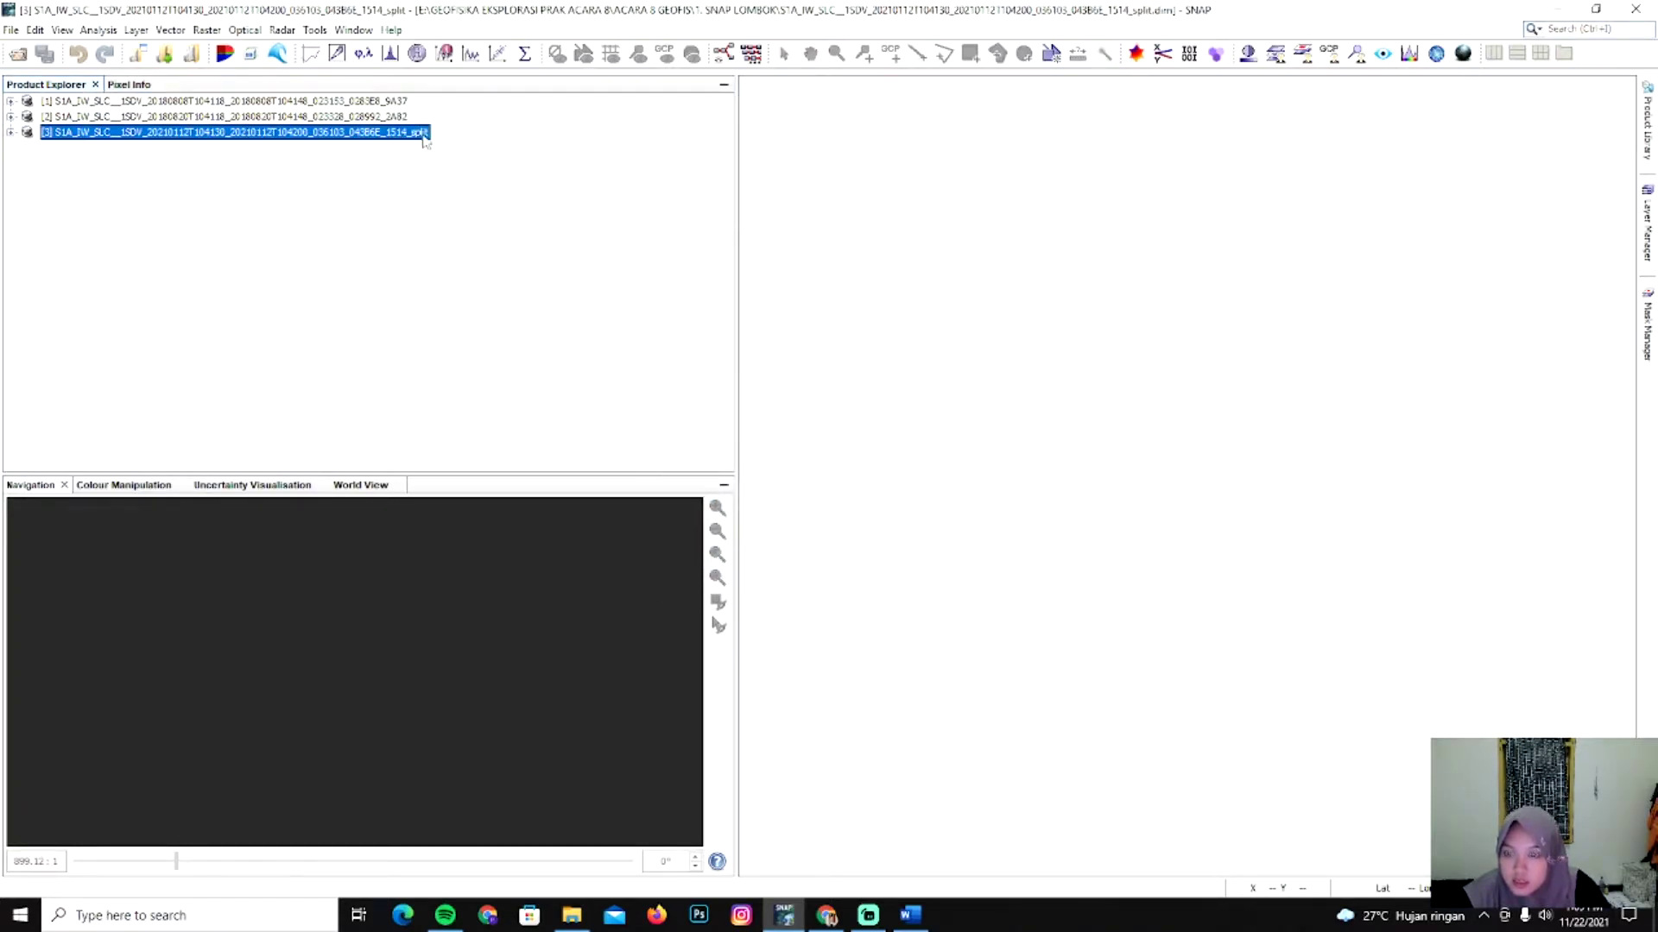
Set up S-1 TOPS Split for the 20180820 product with subswath IW3, VV polarisation and bursts 4 to 8, and close it without running.
click(380, 117)
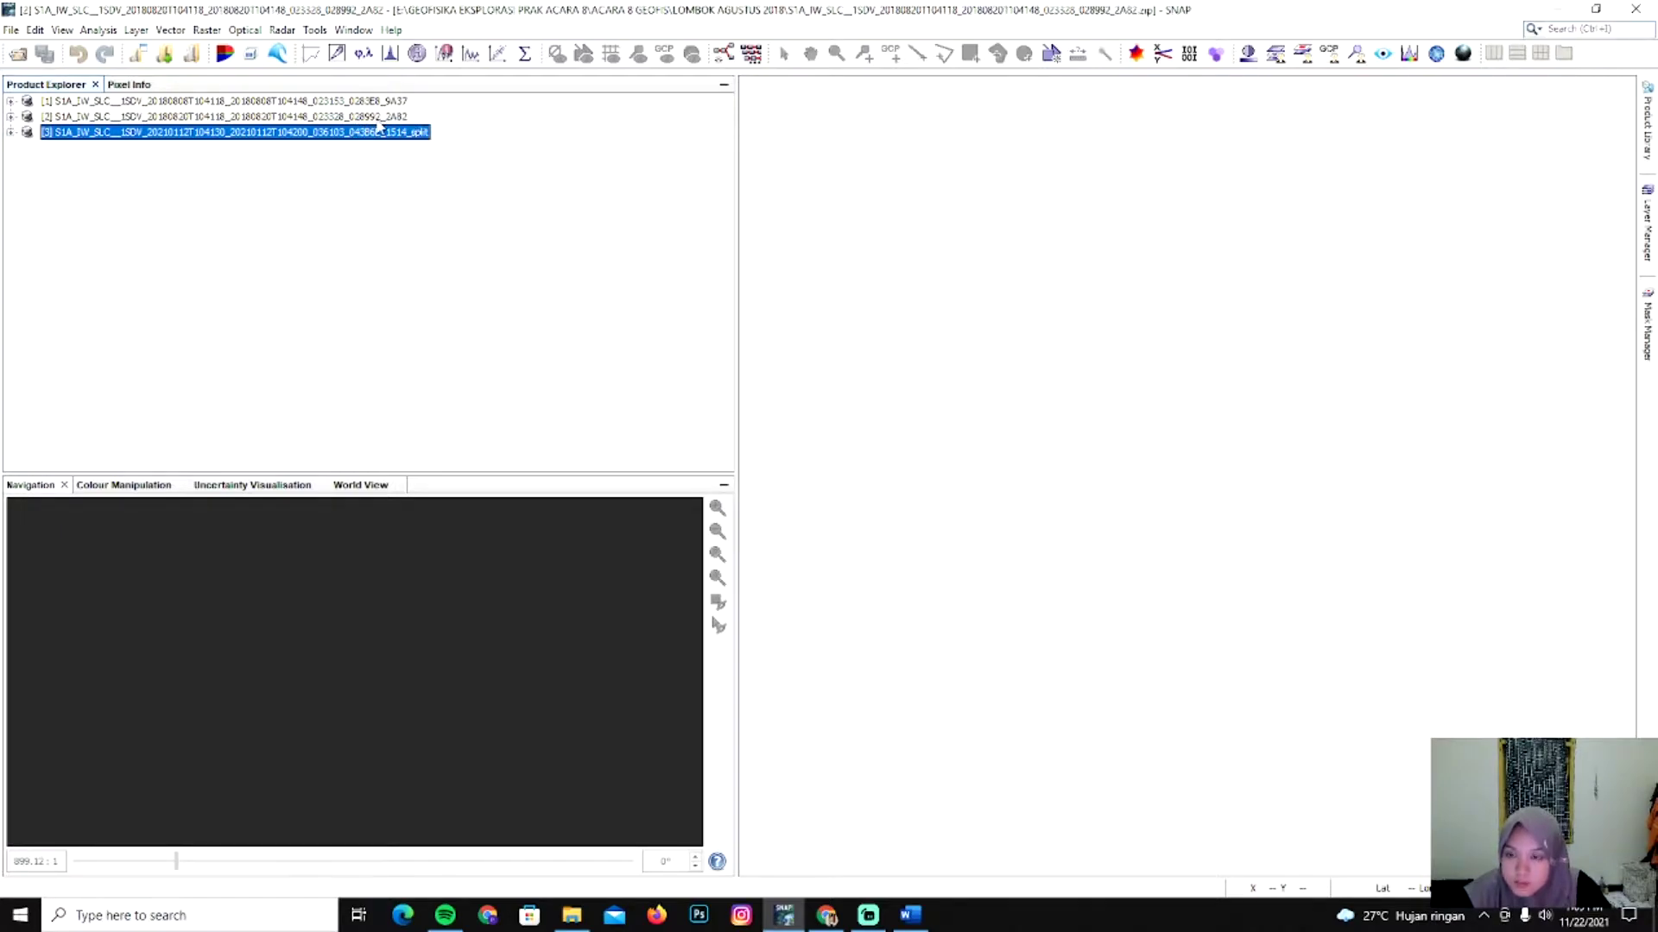
click(283, 31)
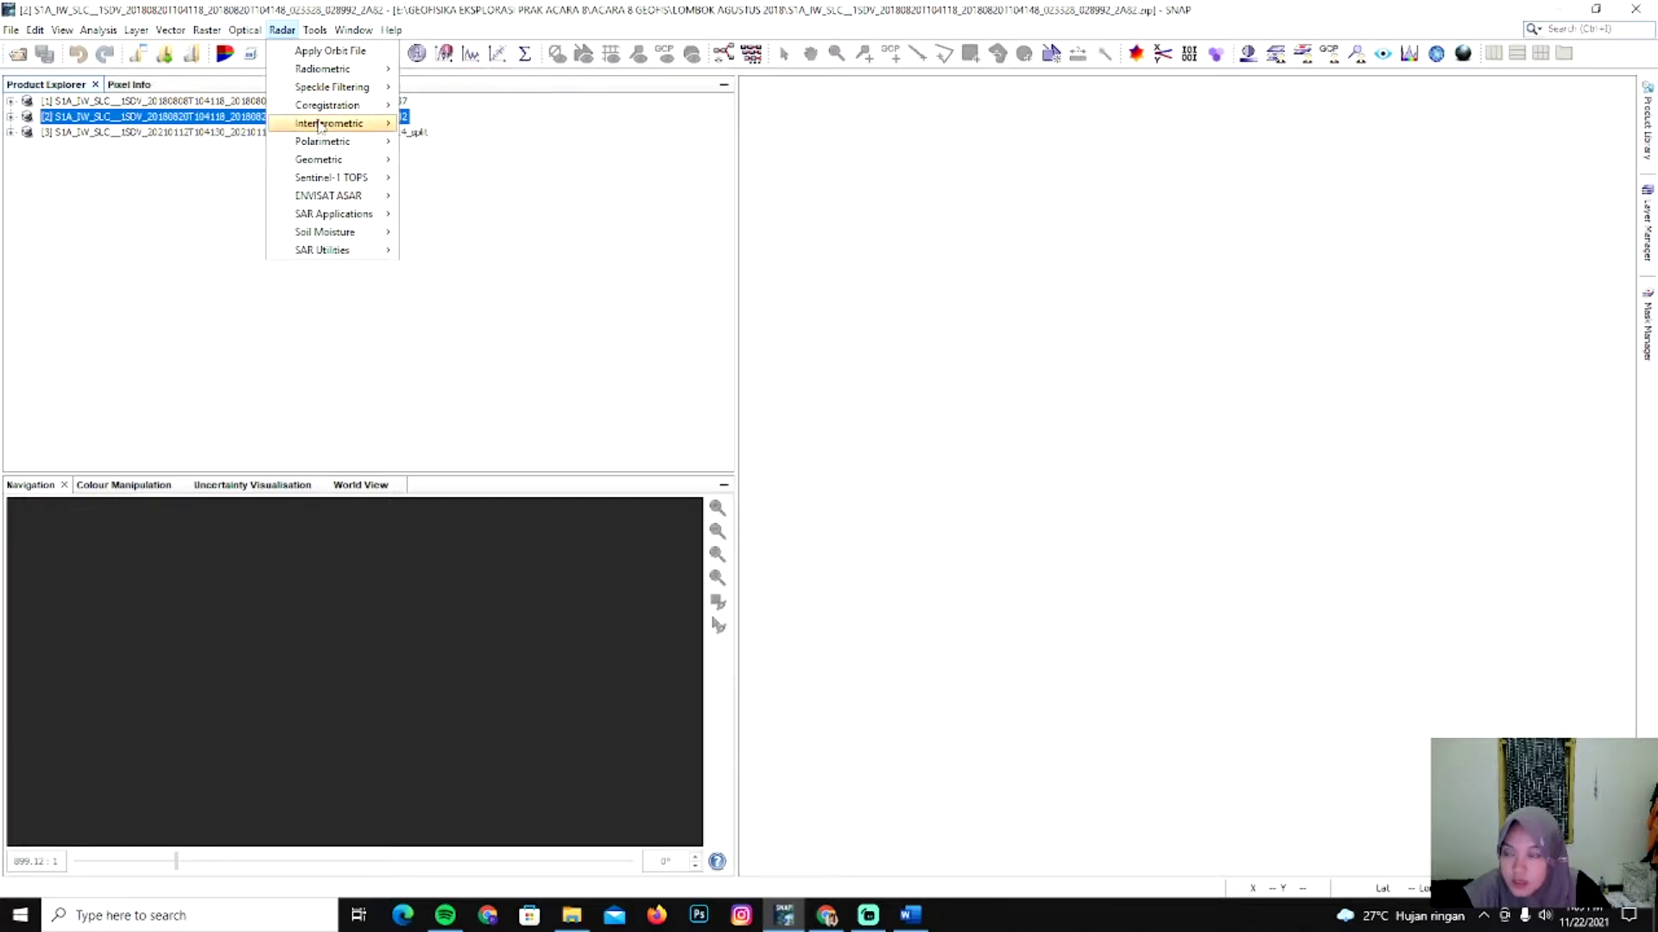
mouse_move(342, 181)
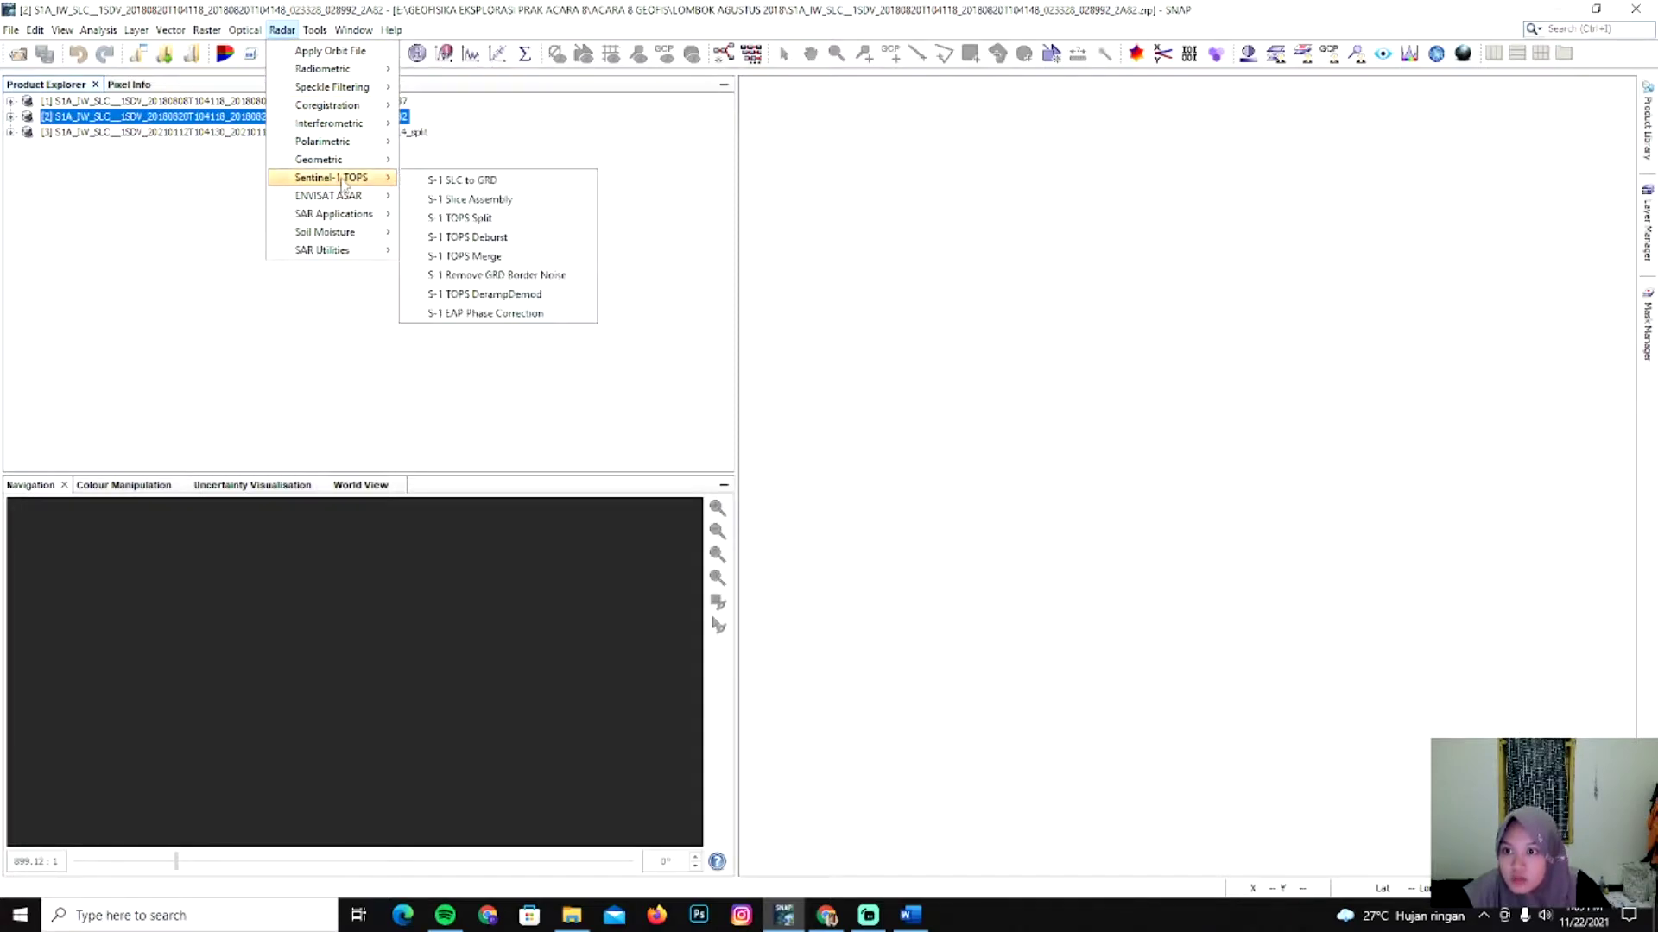
click(465, 220)
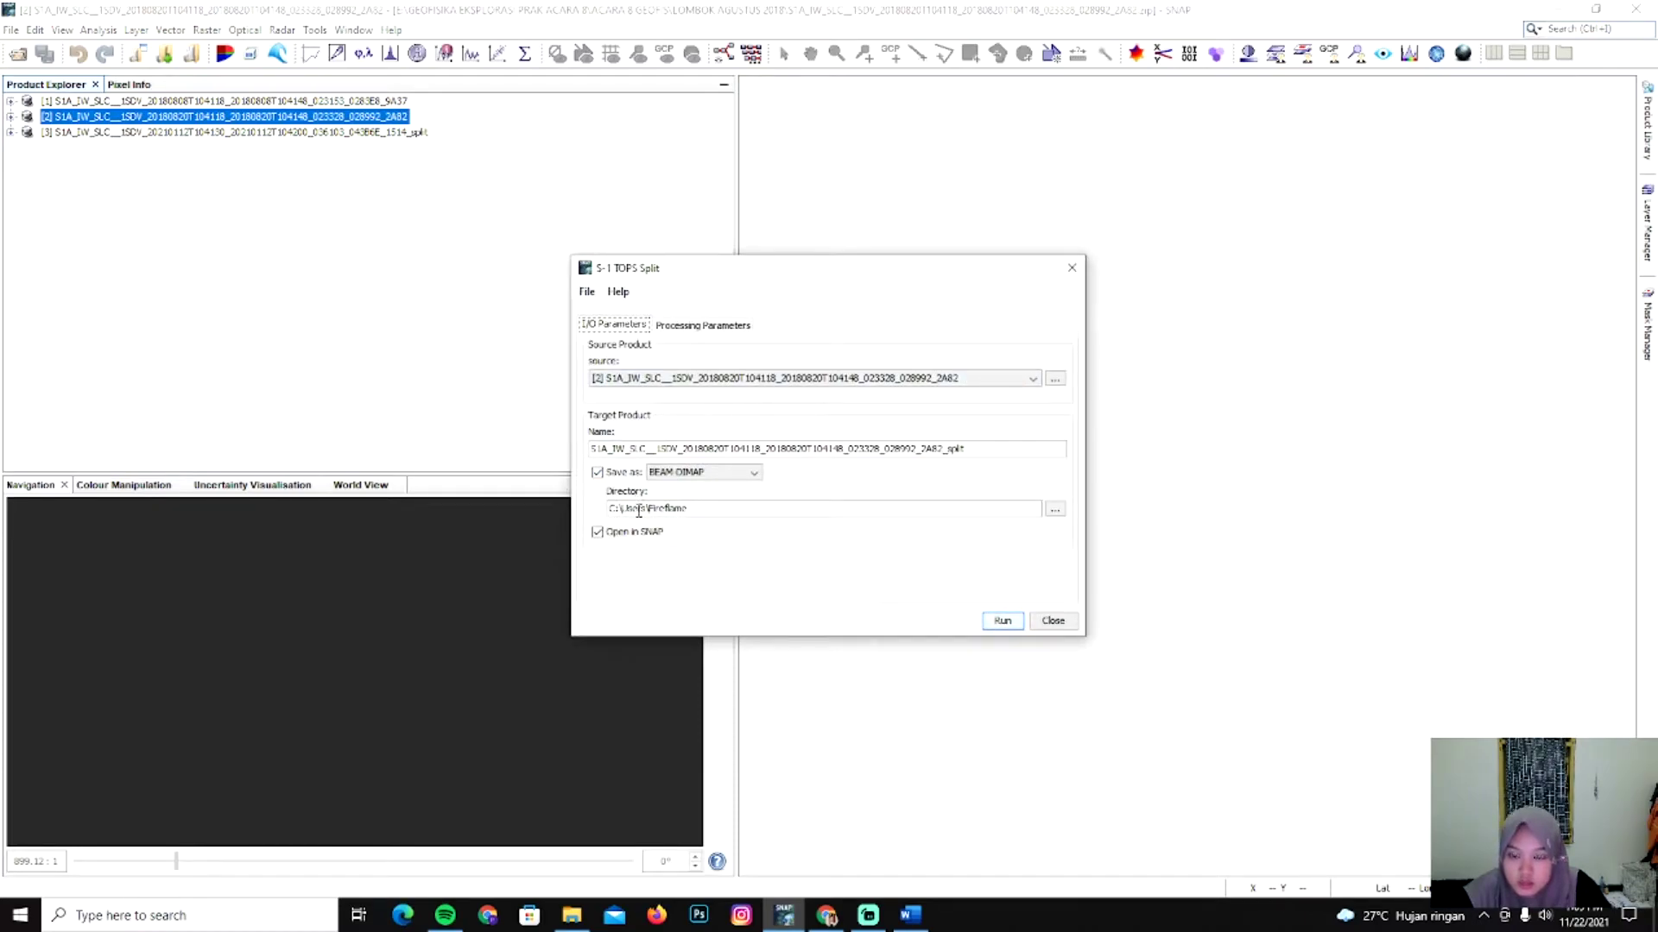
click(701, 326)
click(675, 349)
click(672, 395)
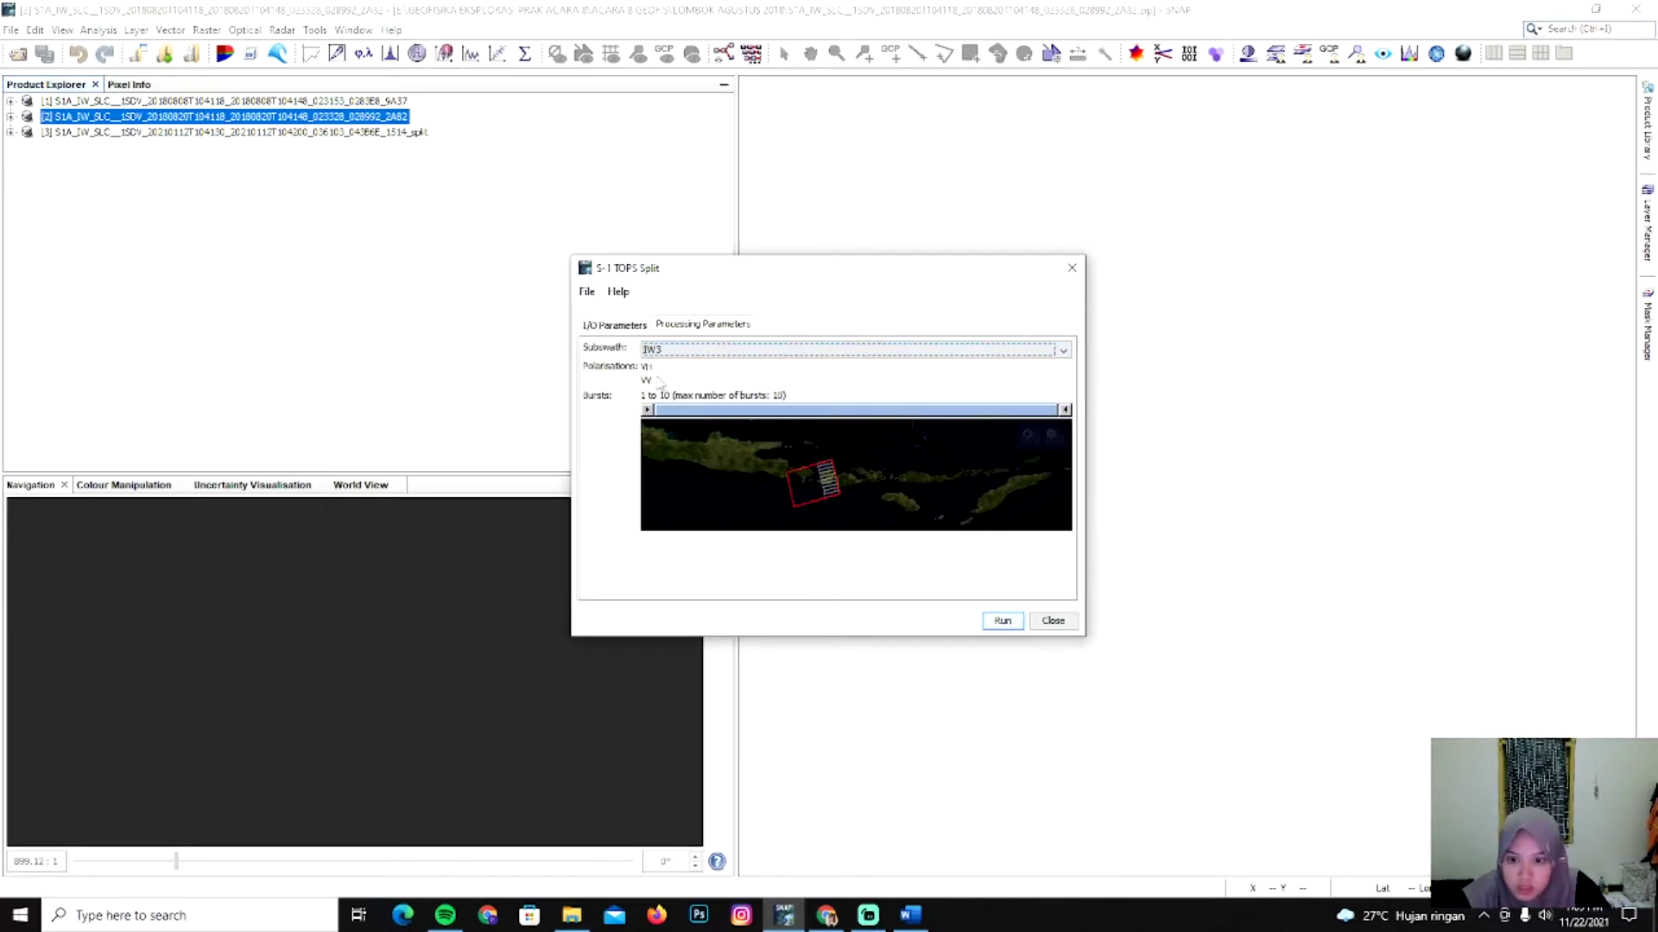
click(658, 381)
drag(649, 410, 763, 415)
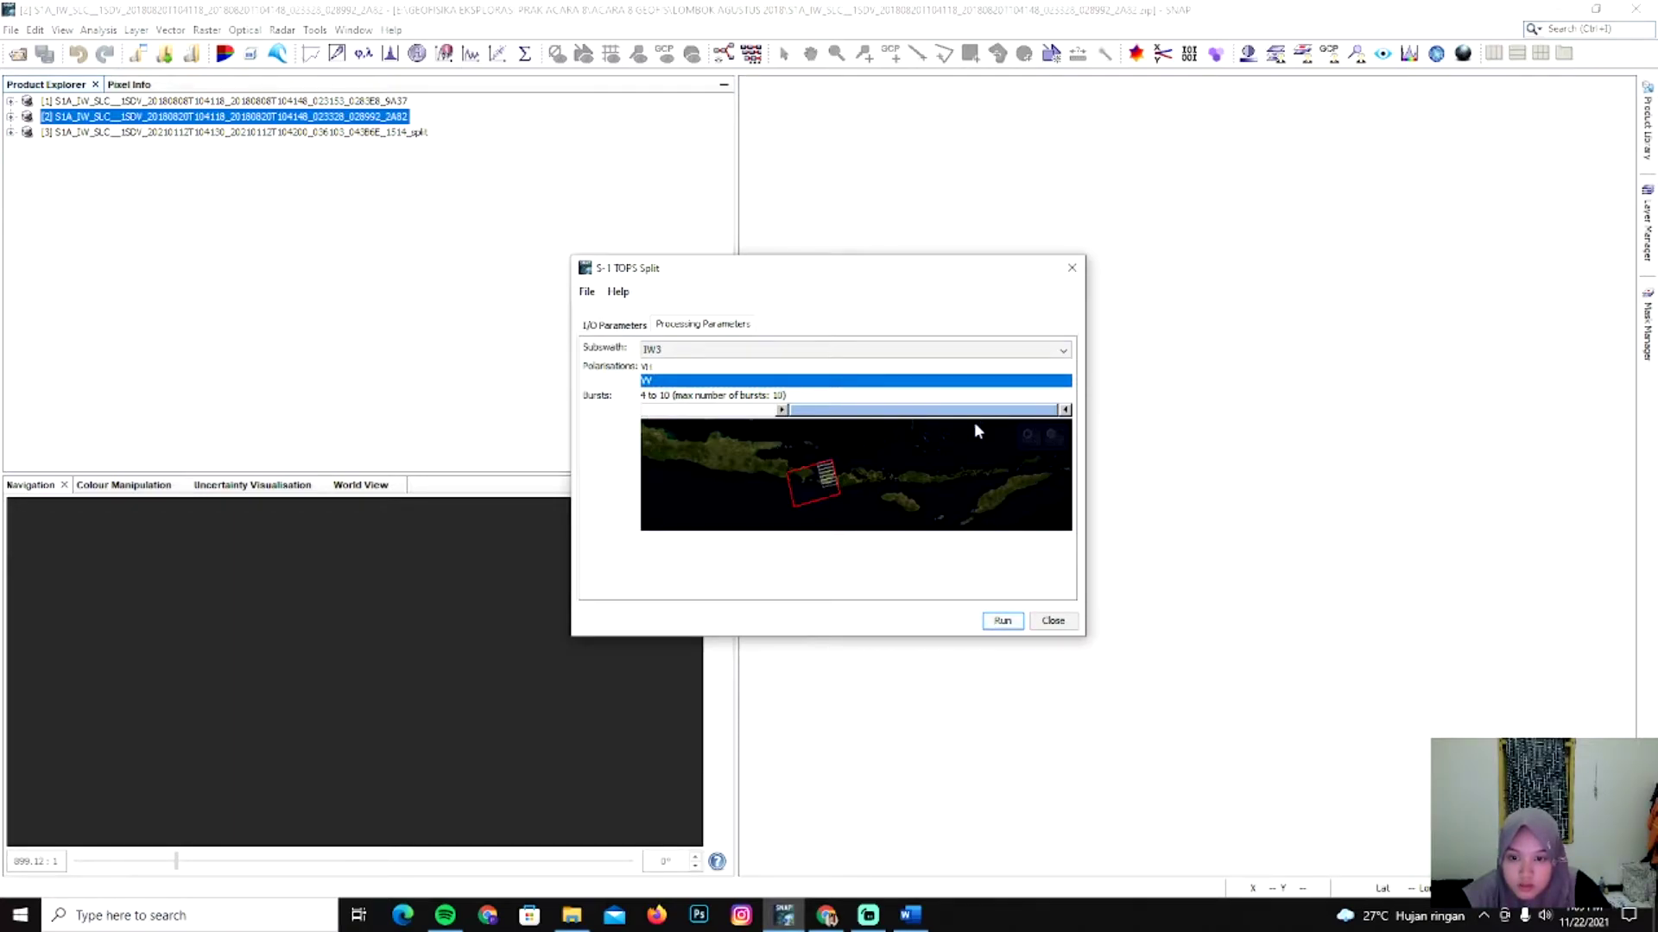
drag(1065, 411, 992, 418)
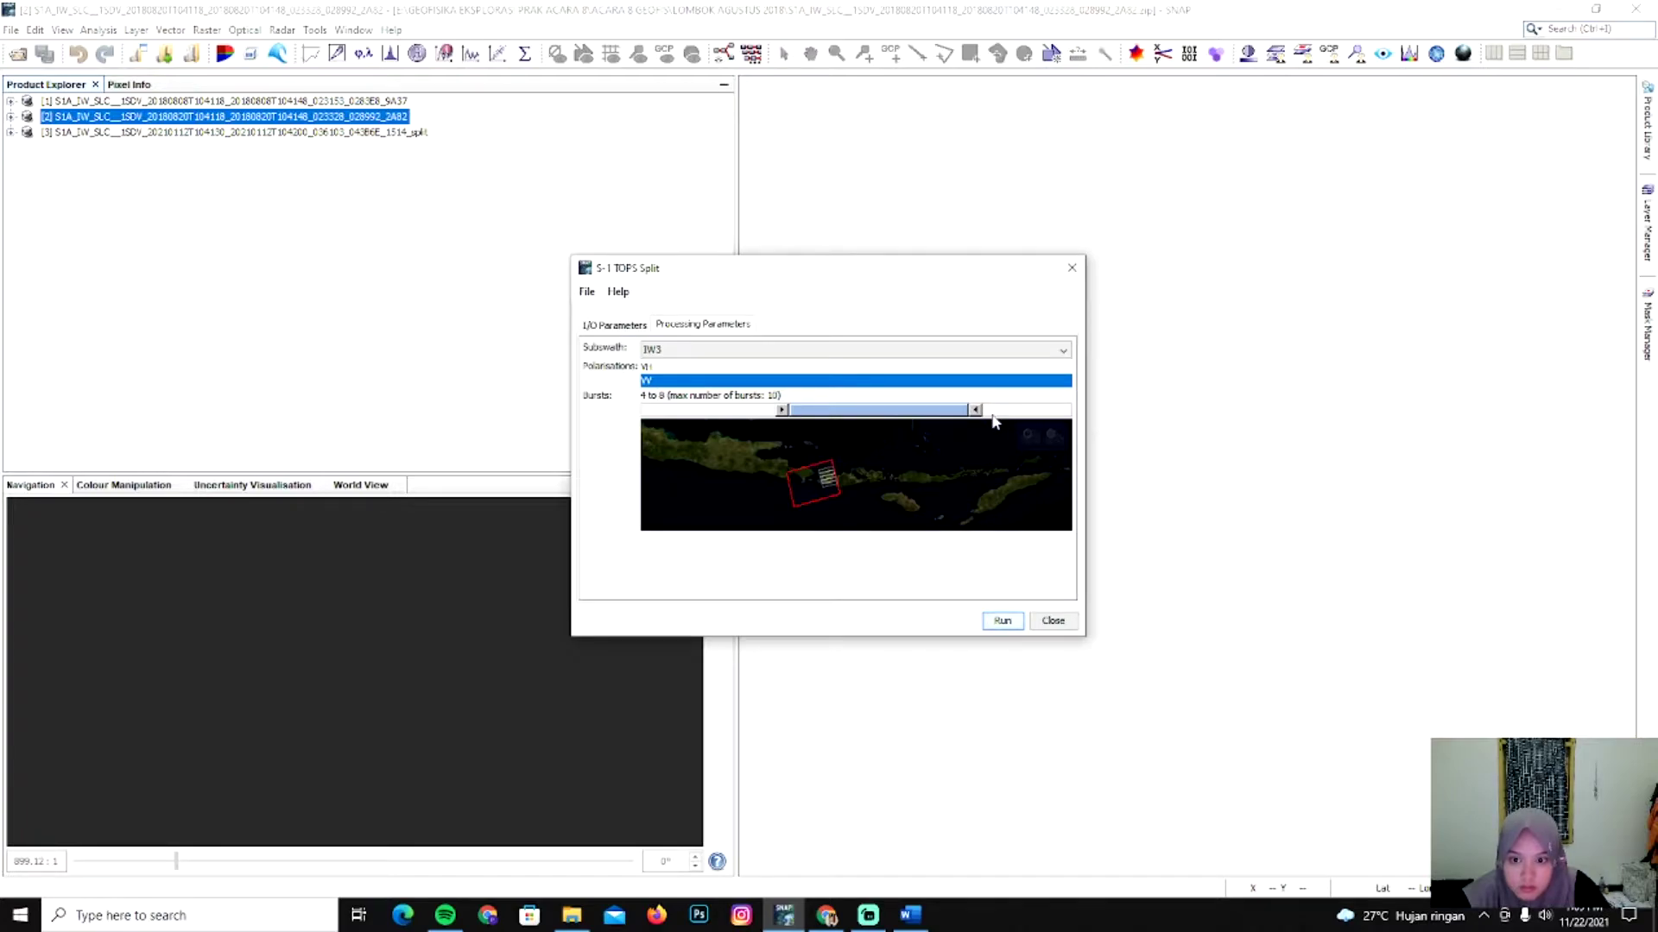
click(1053, 620)
Open the already split 20210124 product (ending 1FD8_split) from the 1. SNAP LOMBOK folder, and select the 20210112 split product.
click(11, 30)
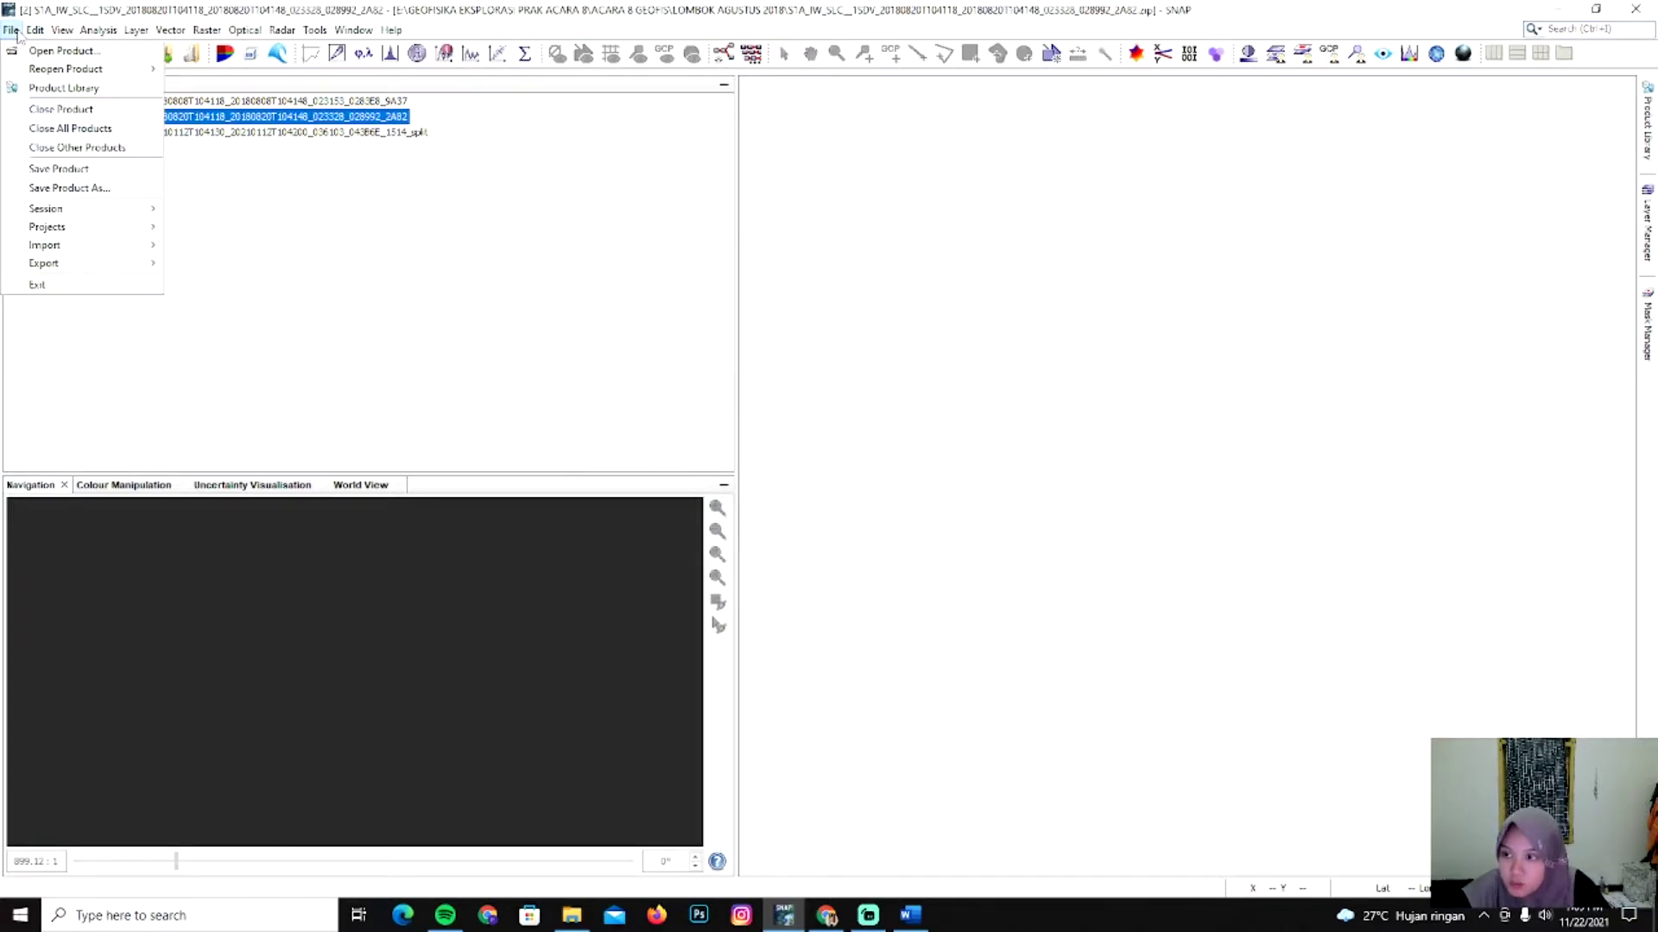
click(61, 51)
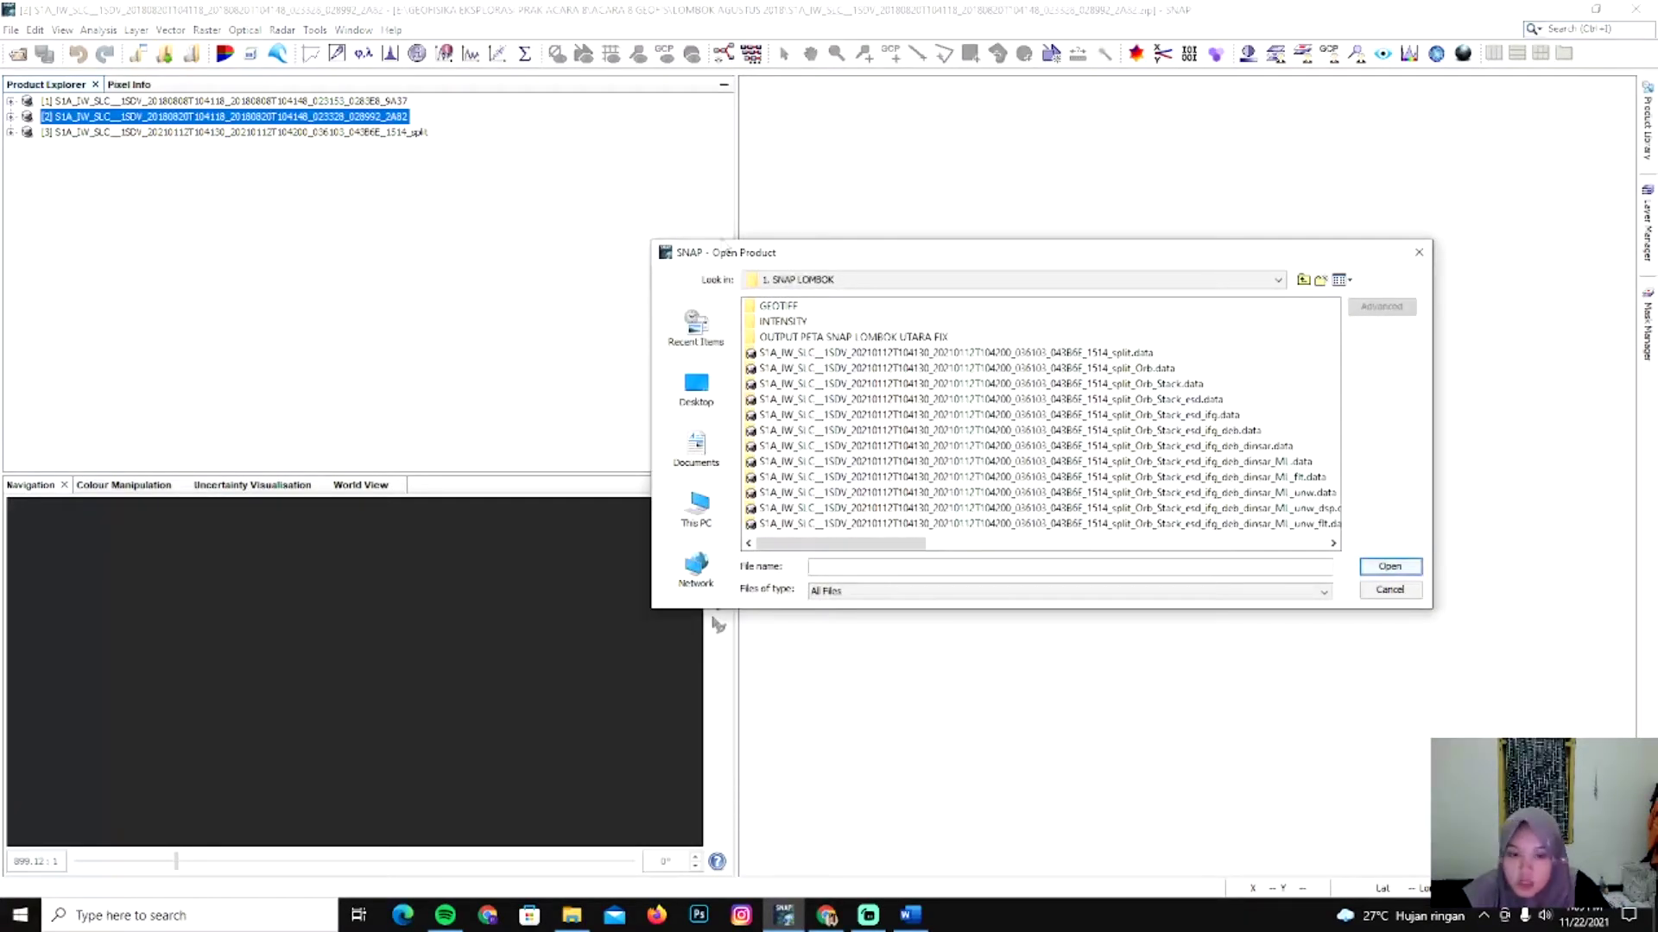
scroll(1124, 458, down, 2)
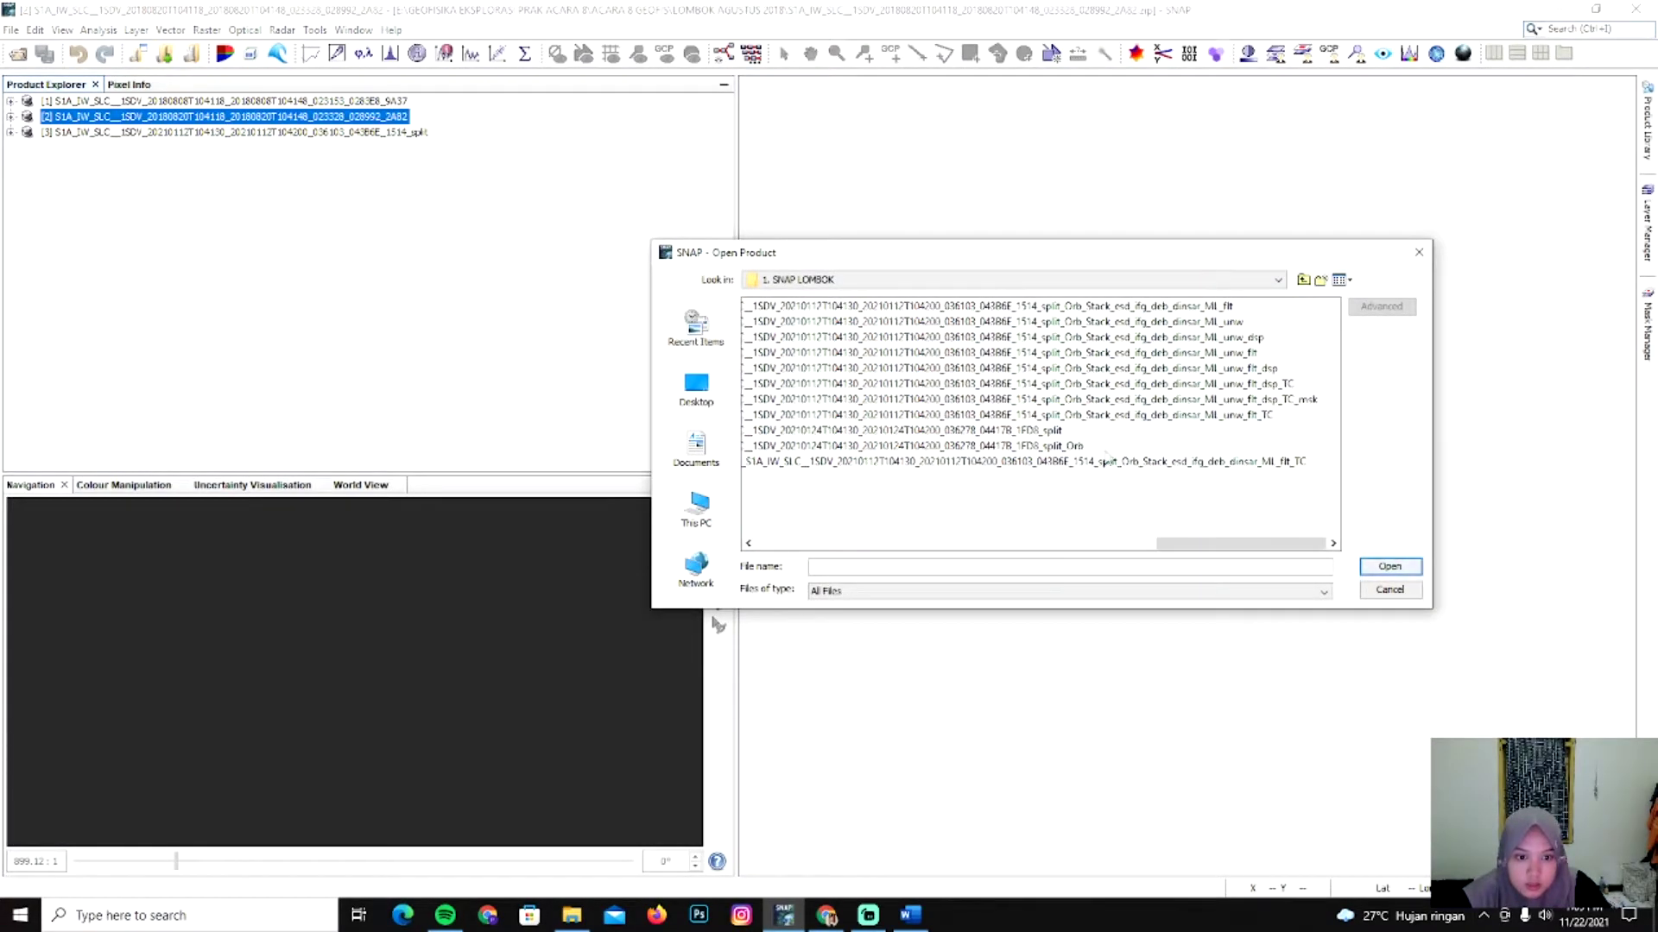
drag(1190, 545, 1146, 549)
scroll(1112, 377, down, 1)
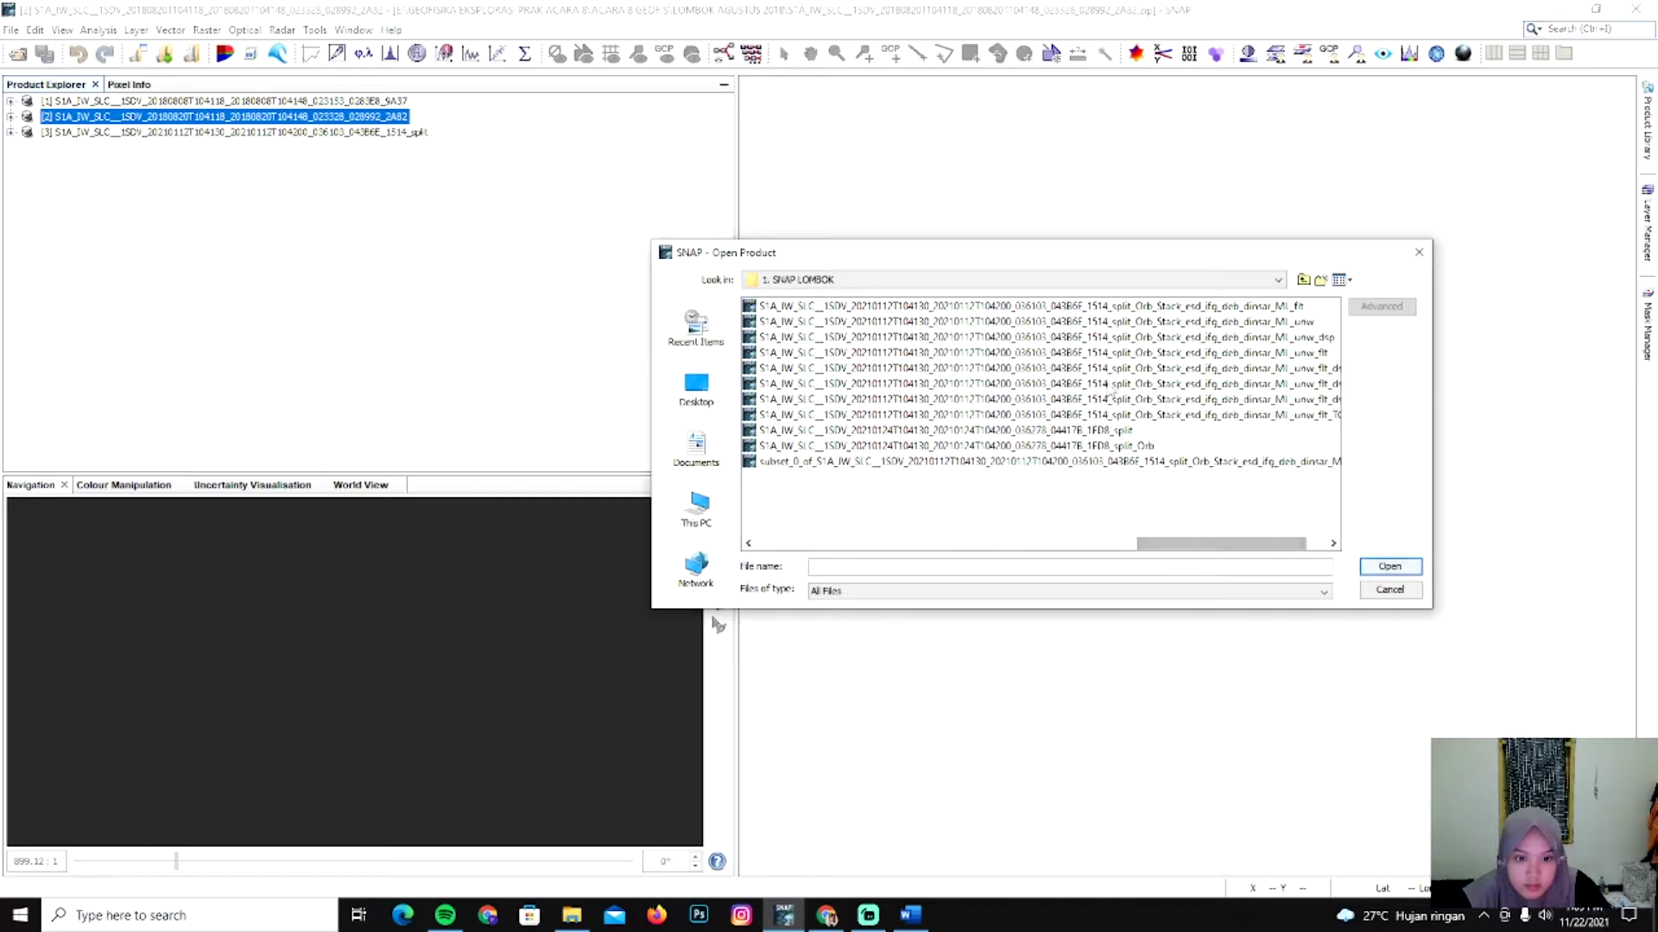
click(1119, 430)
click(1388, 567)
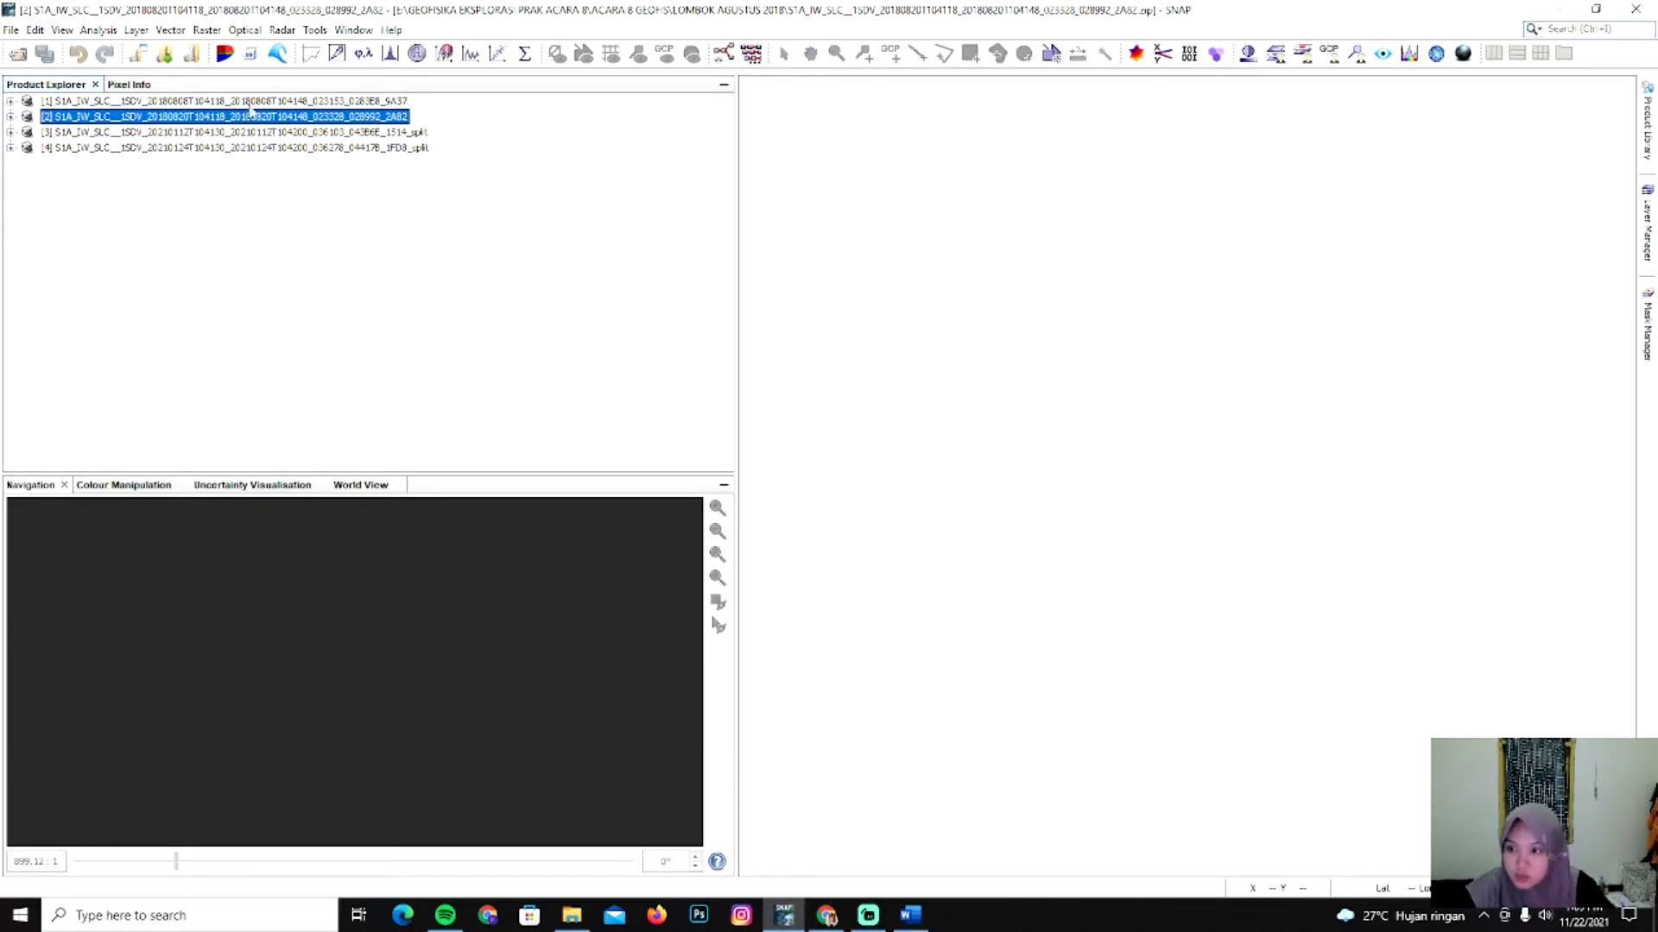
click(405, 135)
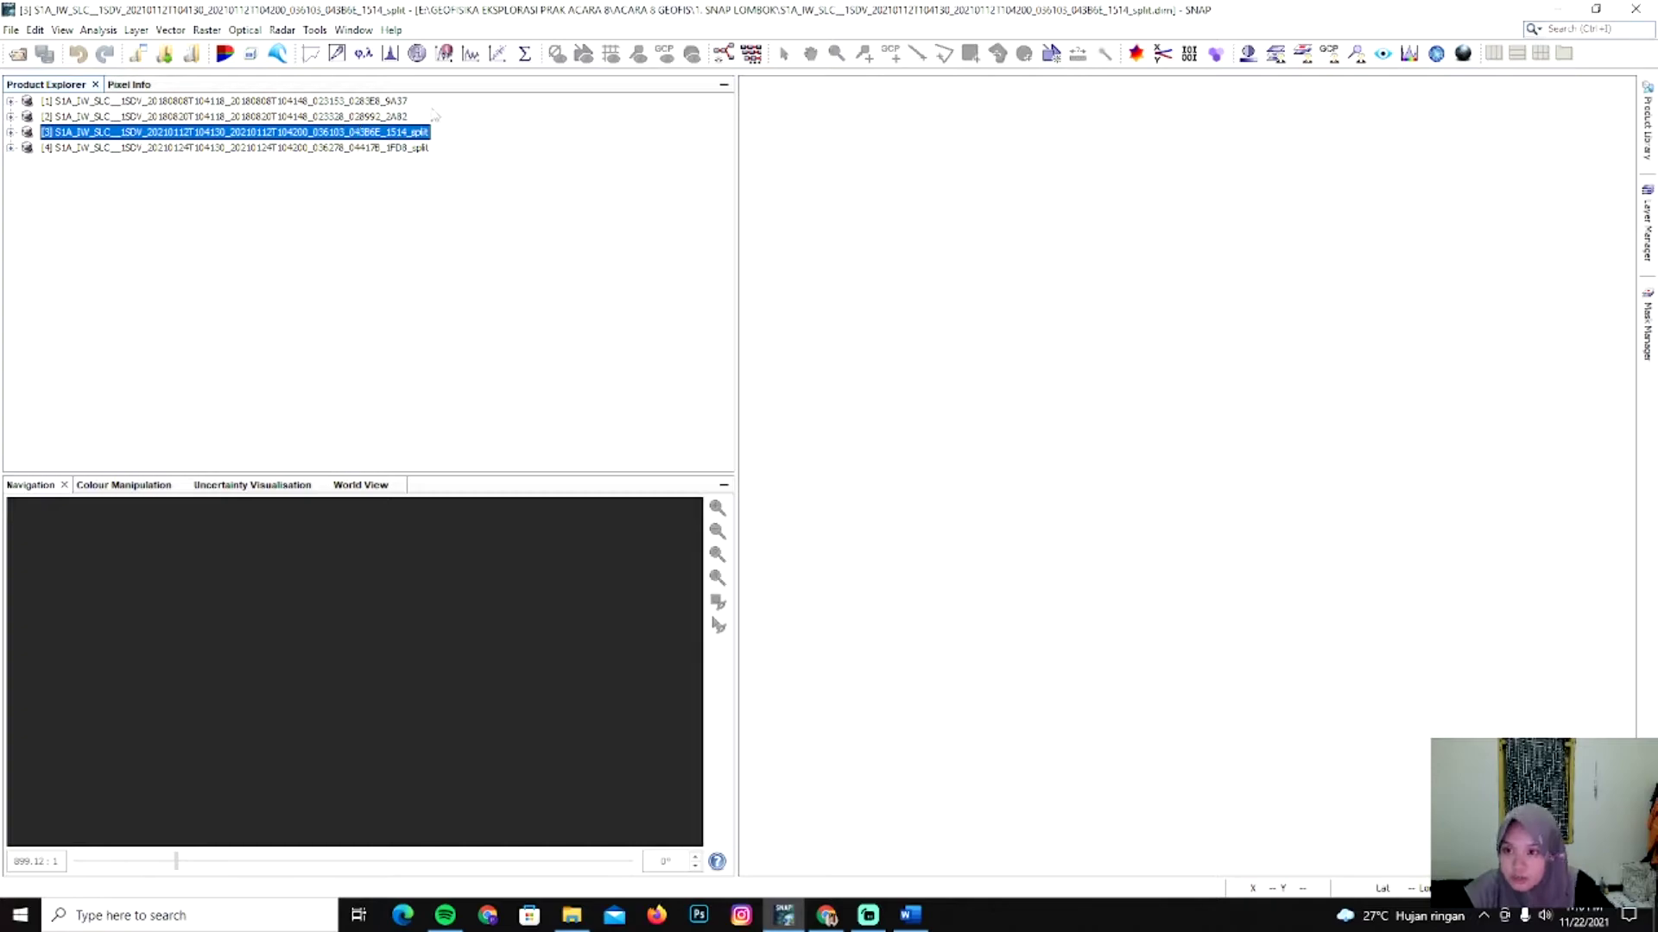
Set up Apply Orbit File for the 20210112 split product with "Do not fail if new orbit file is not found" enabled, and close it without running.
click(281, 30)
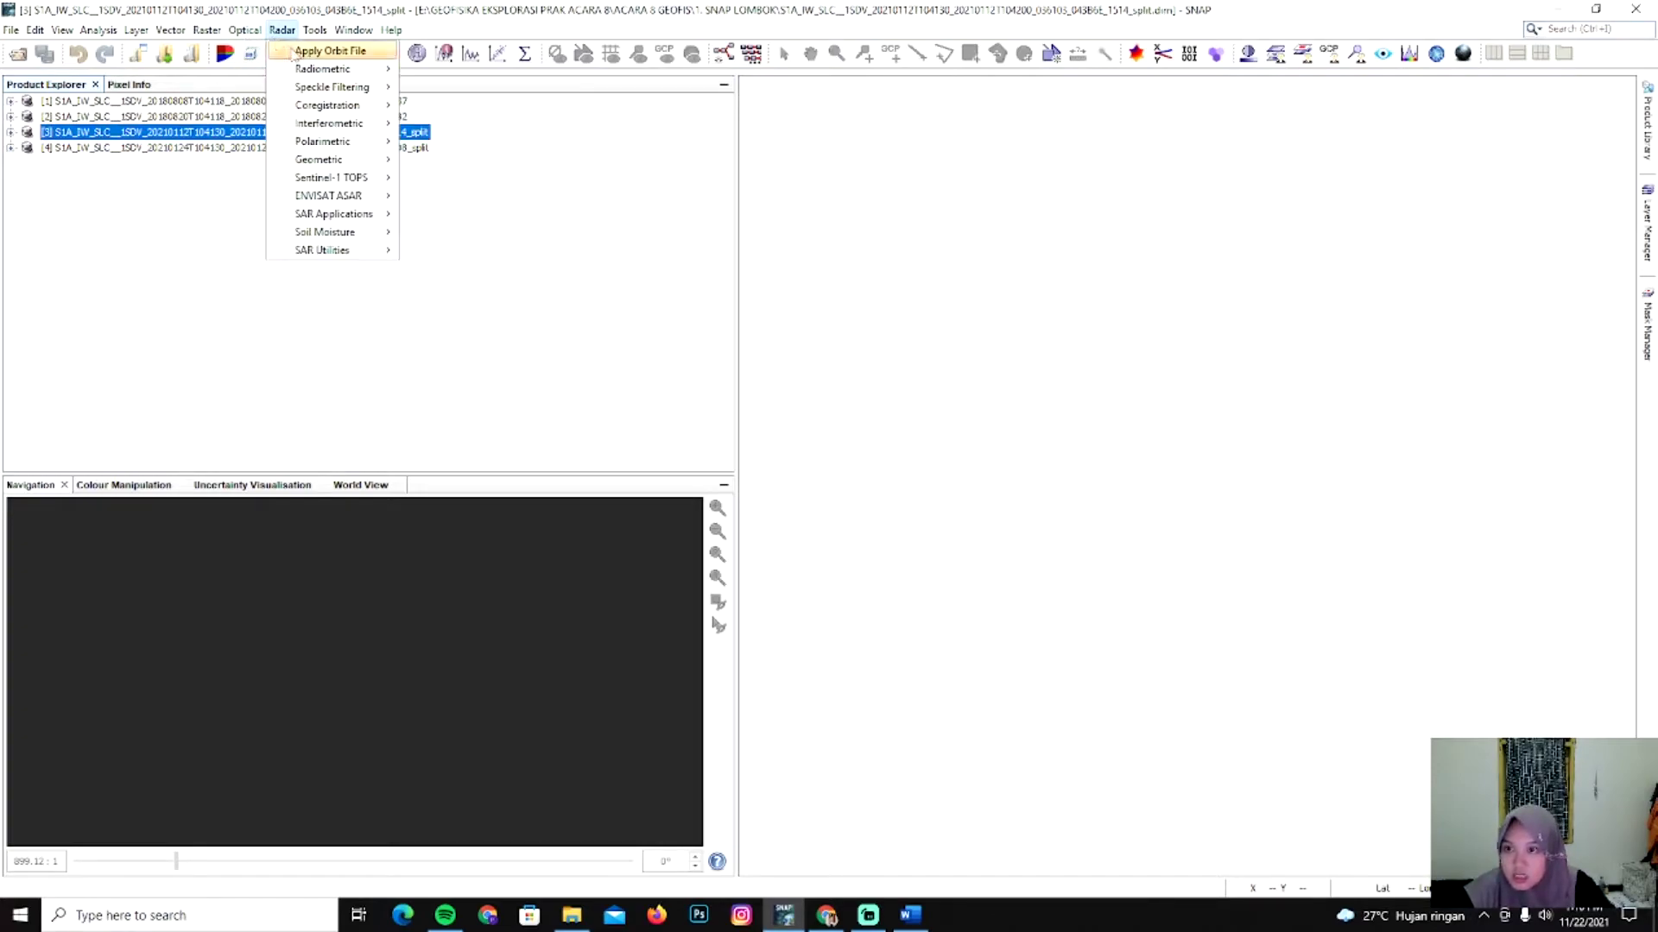
click(296, 52)
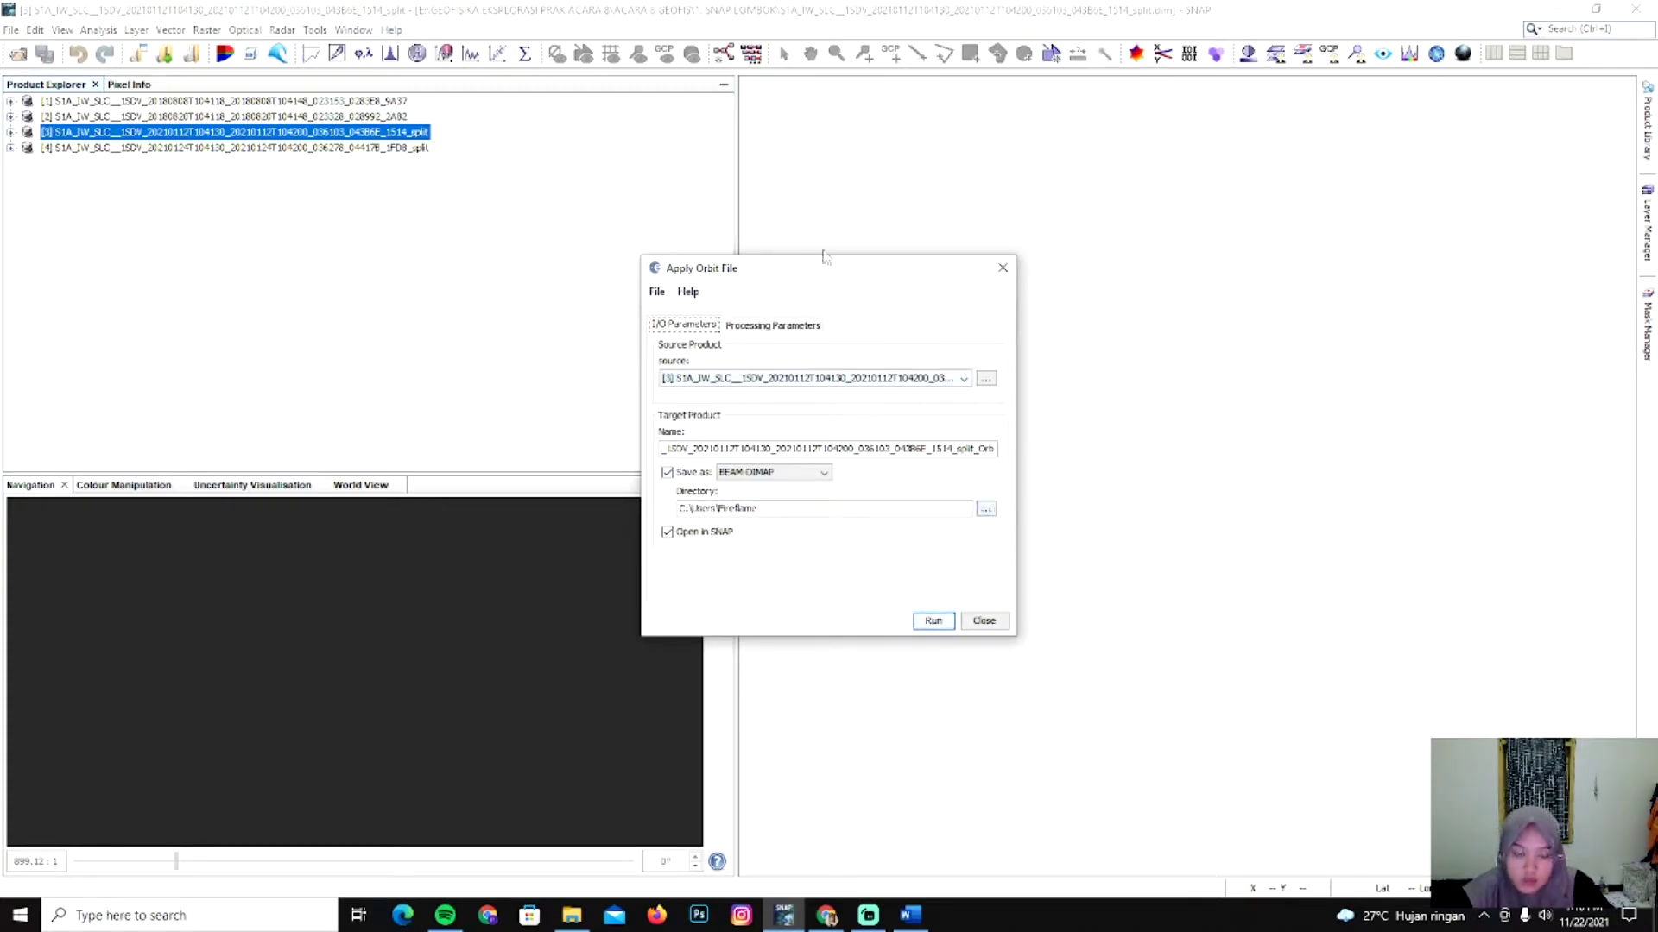
click(802, 336)
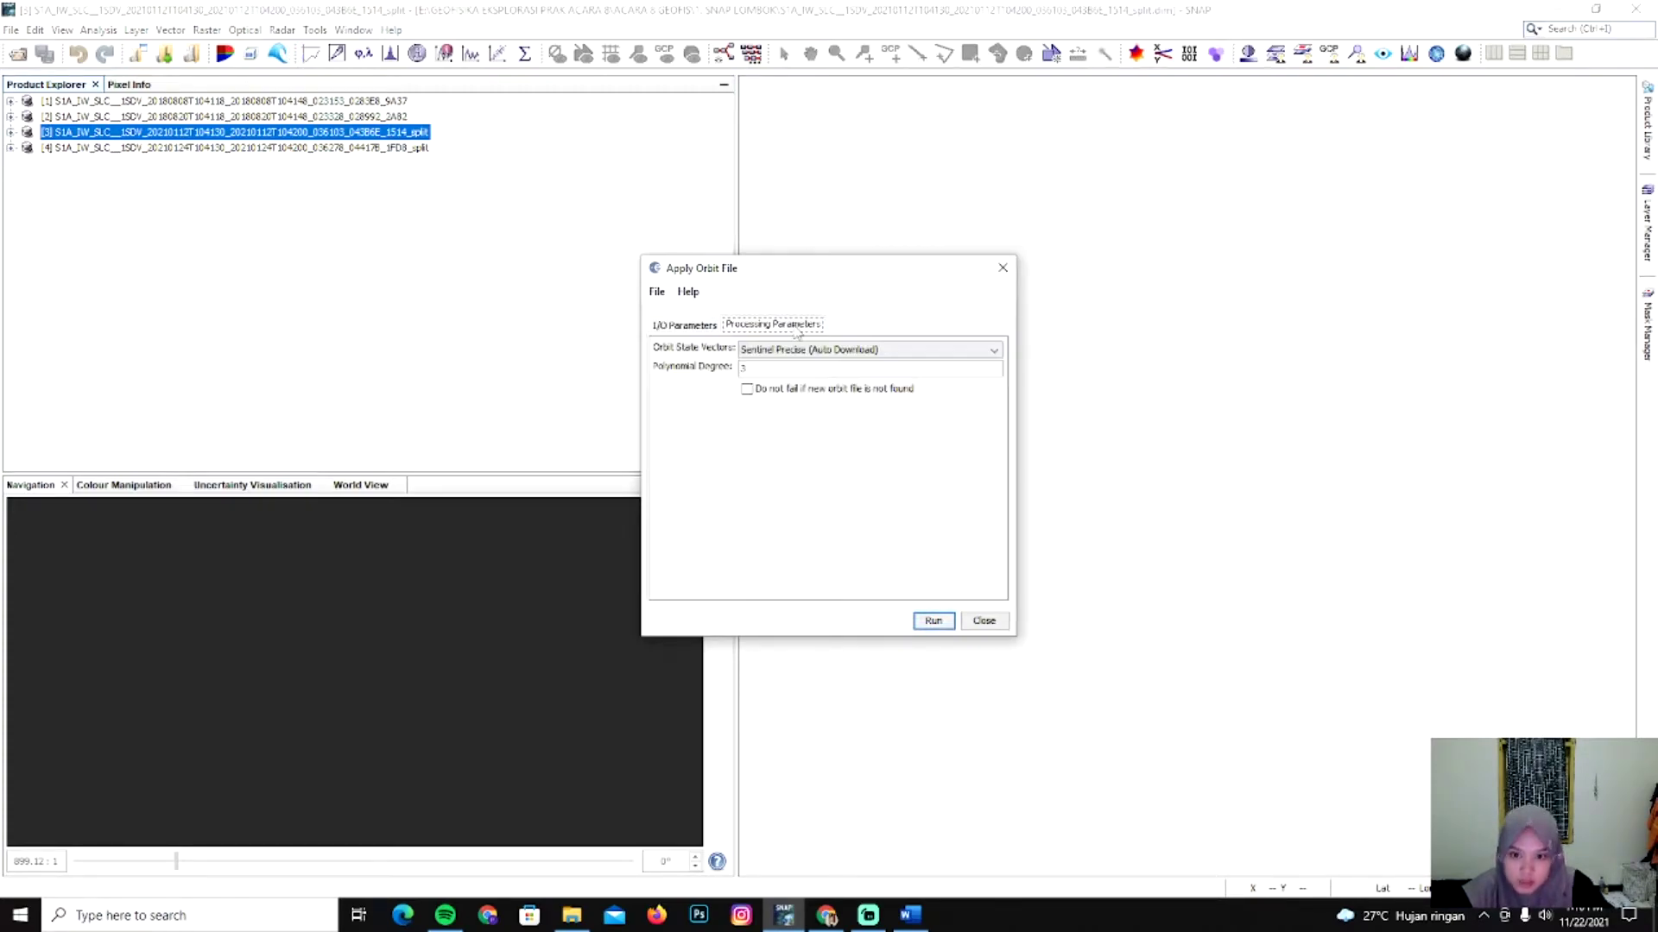
click(747, 389)
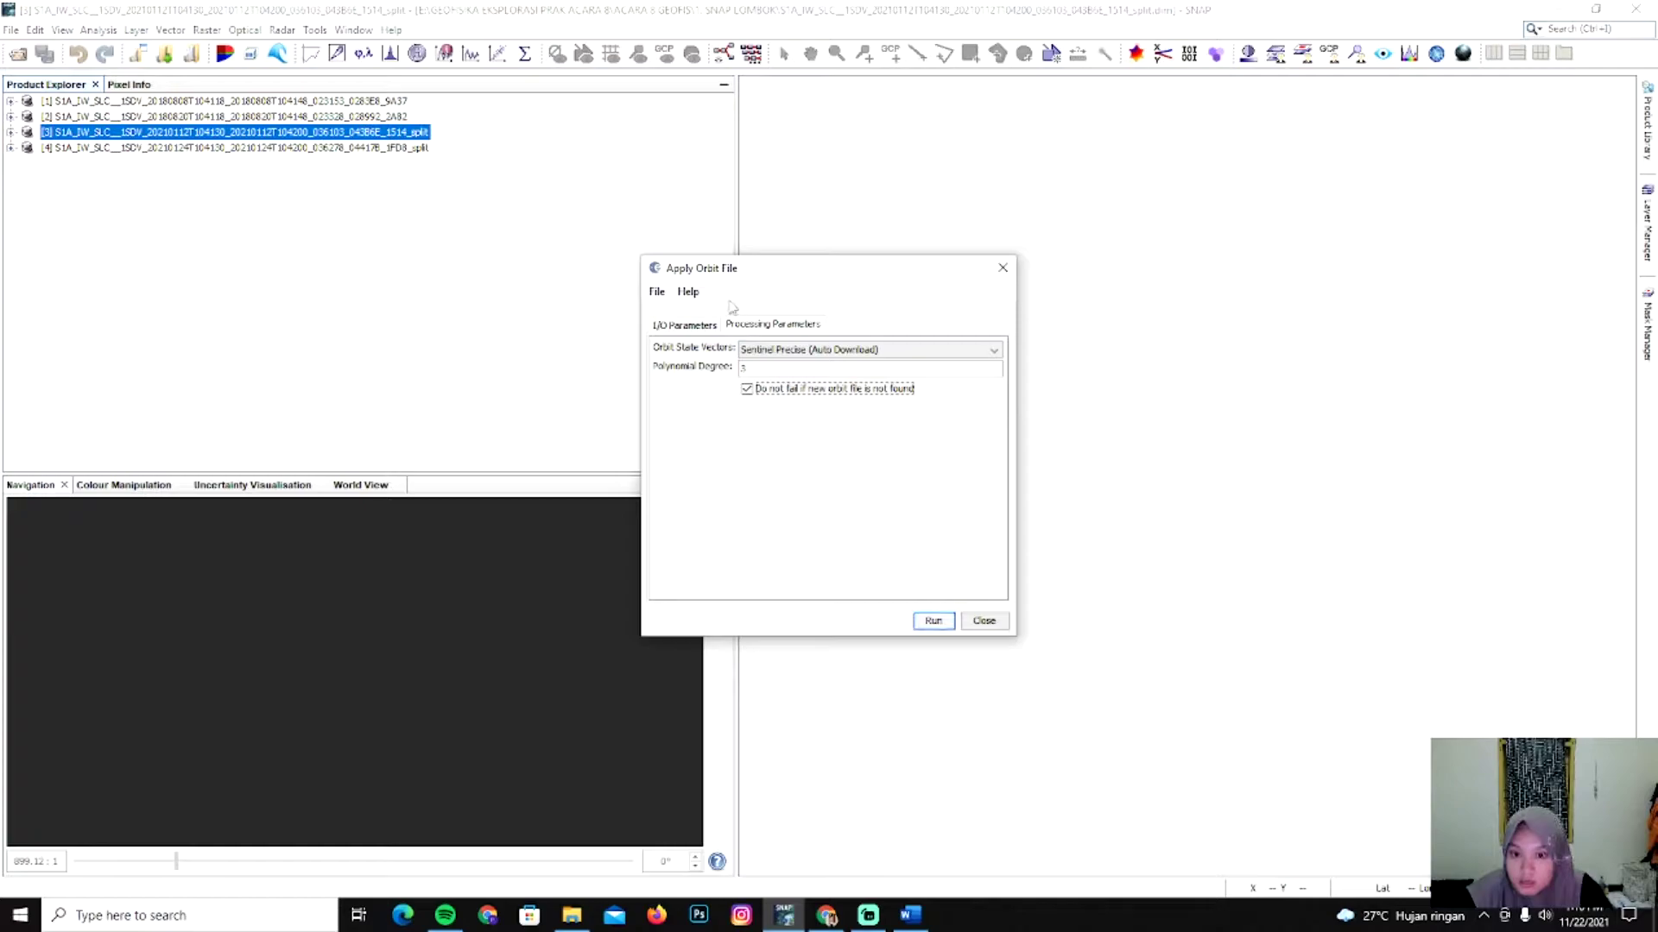
click(984, 620)
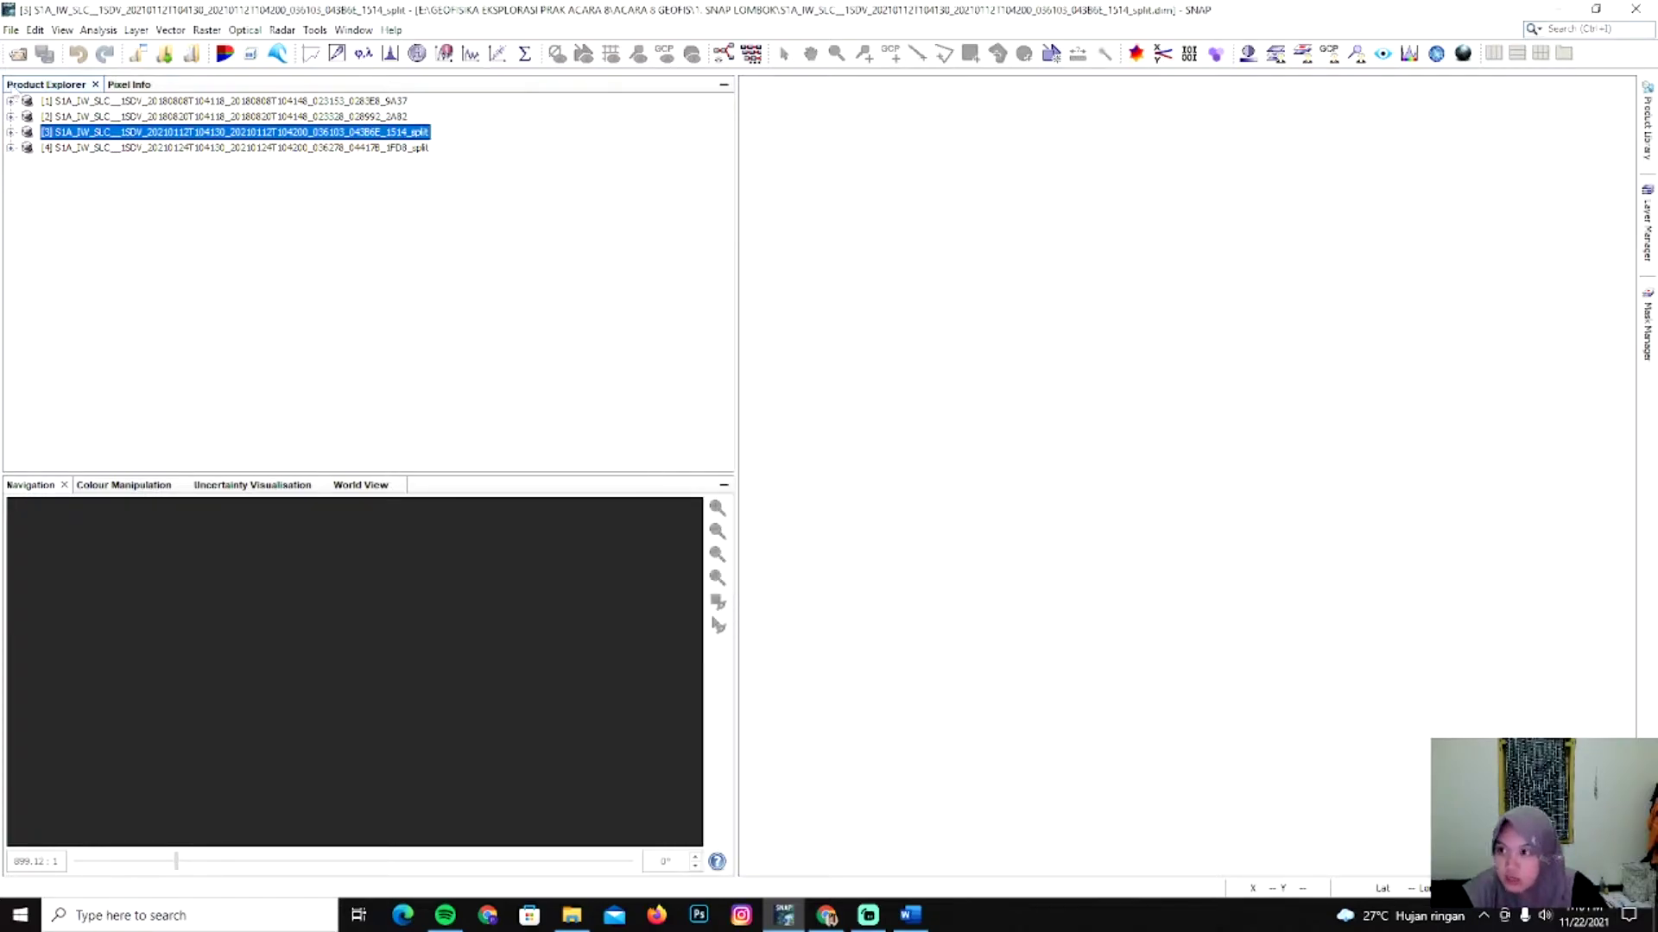
Open the already orbit-corrected 20210112 product (ending 1514_split_Orb) from the 1. SNAP LOMBOK folder.
click(12, 29)
click(35, 45)
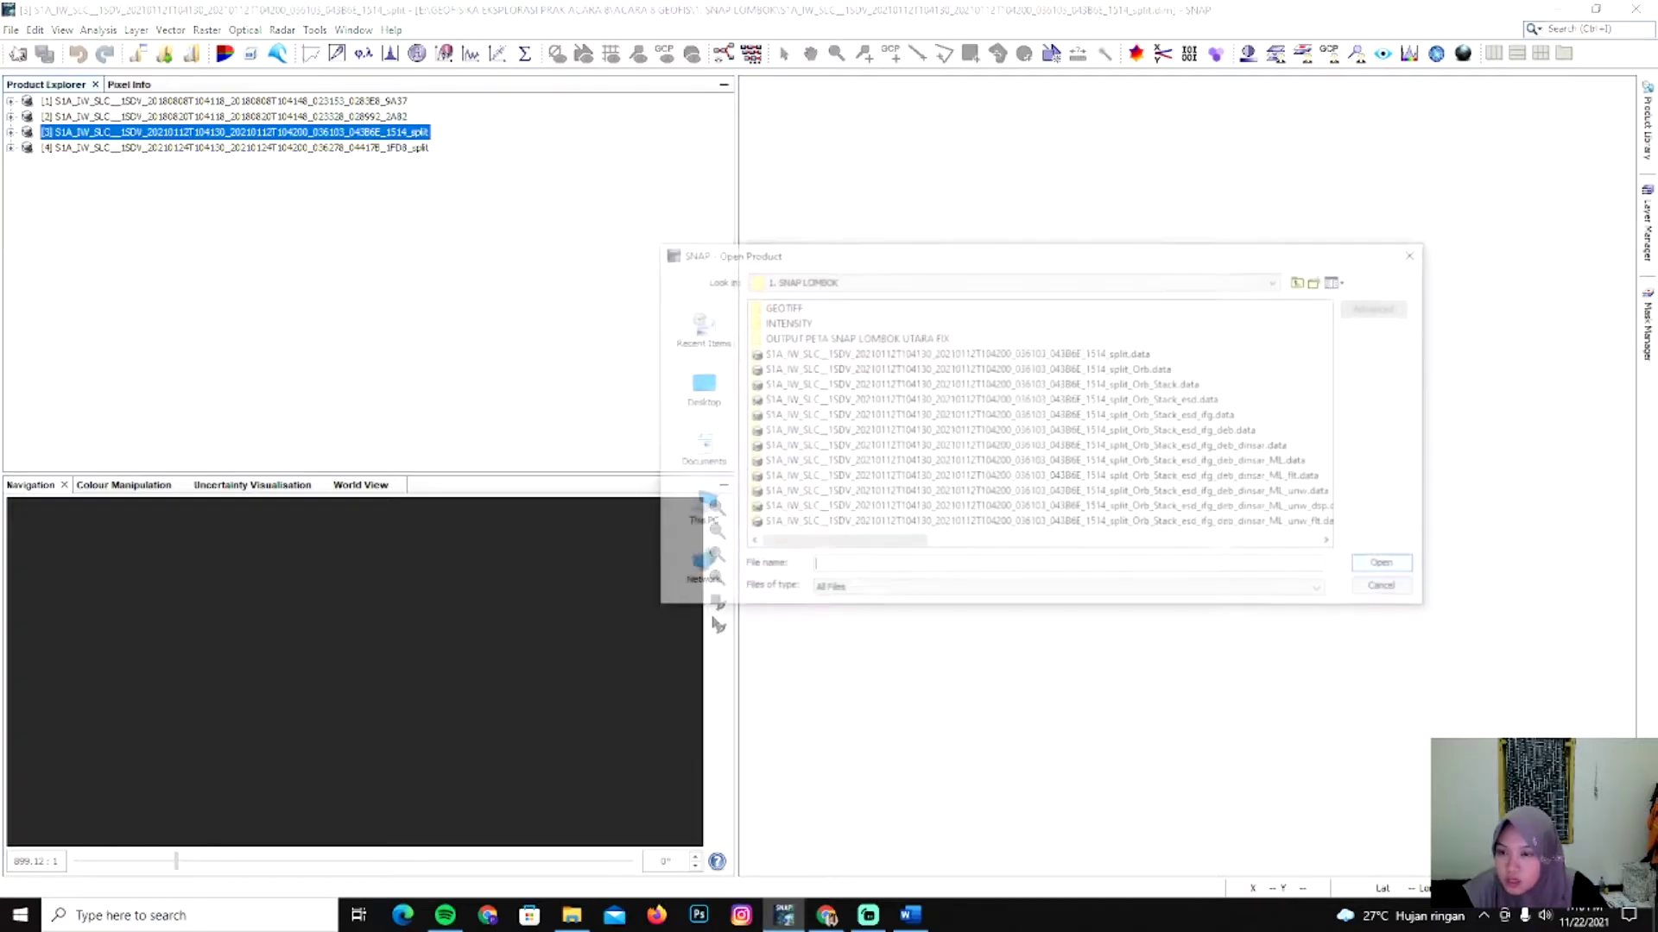
scroll(1173, 451, down, 3)
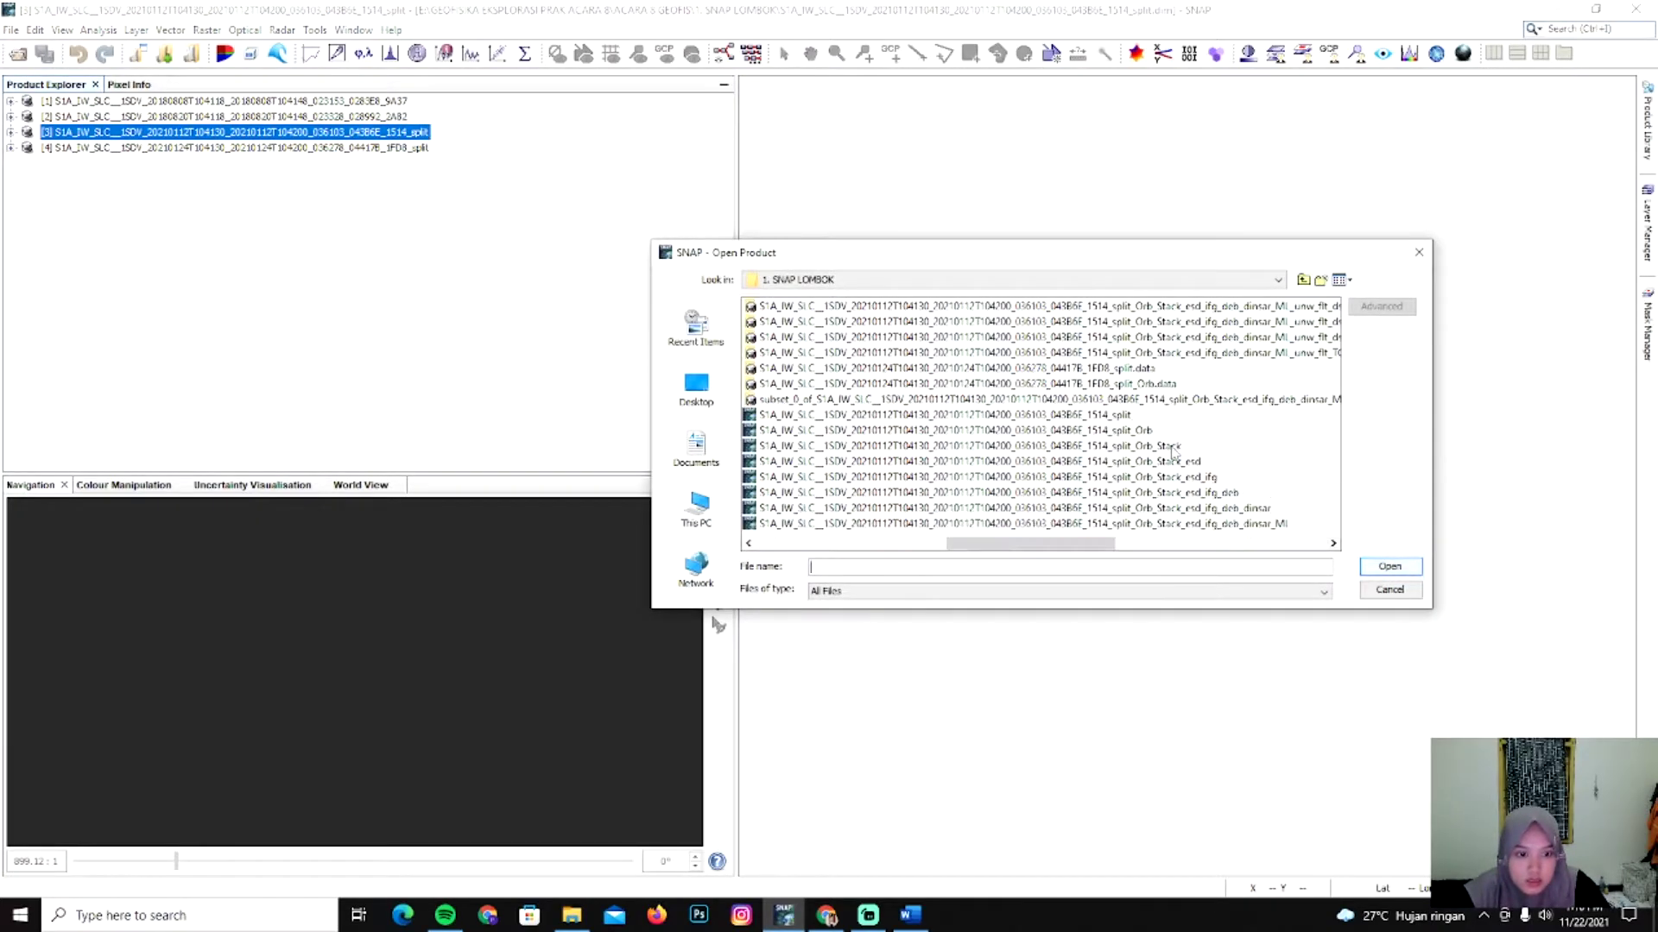
click(1134, 430)
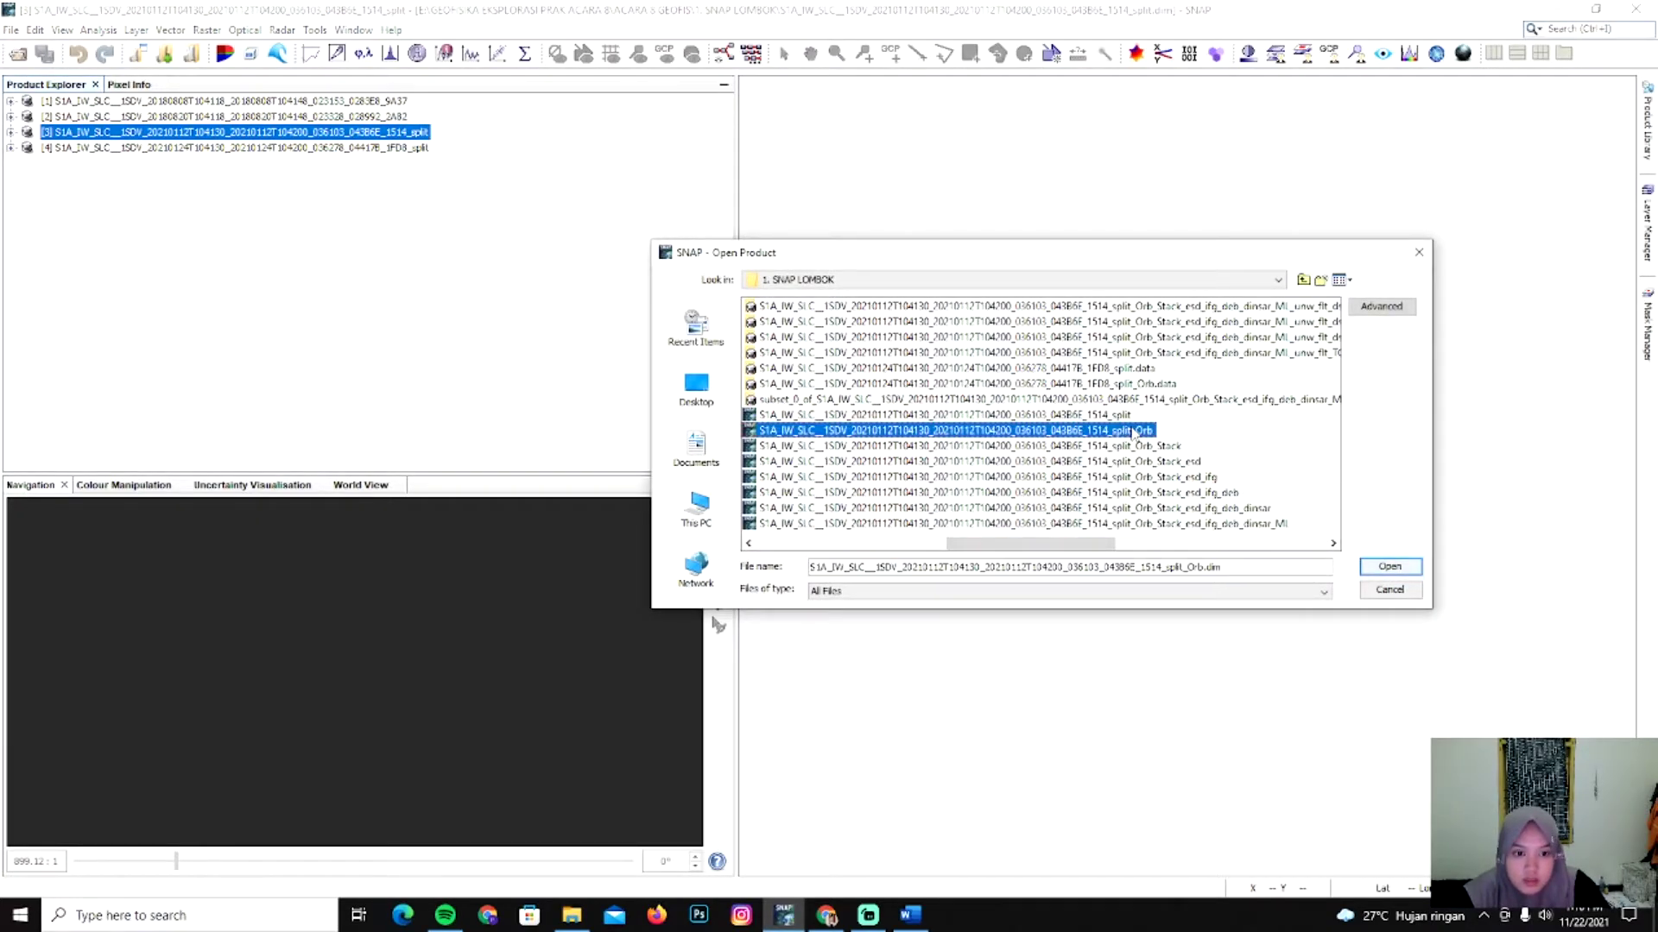
click(1392, 567)
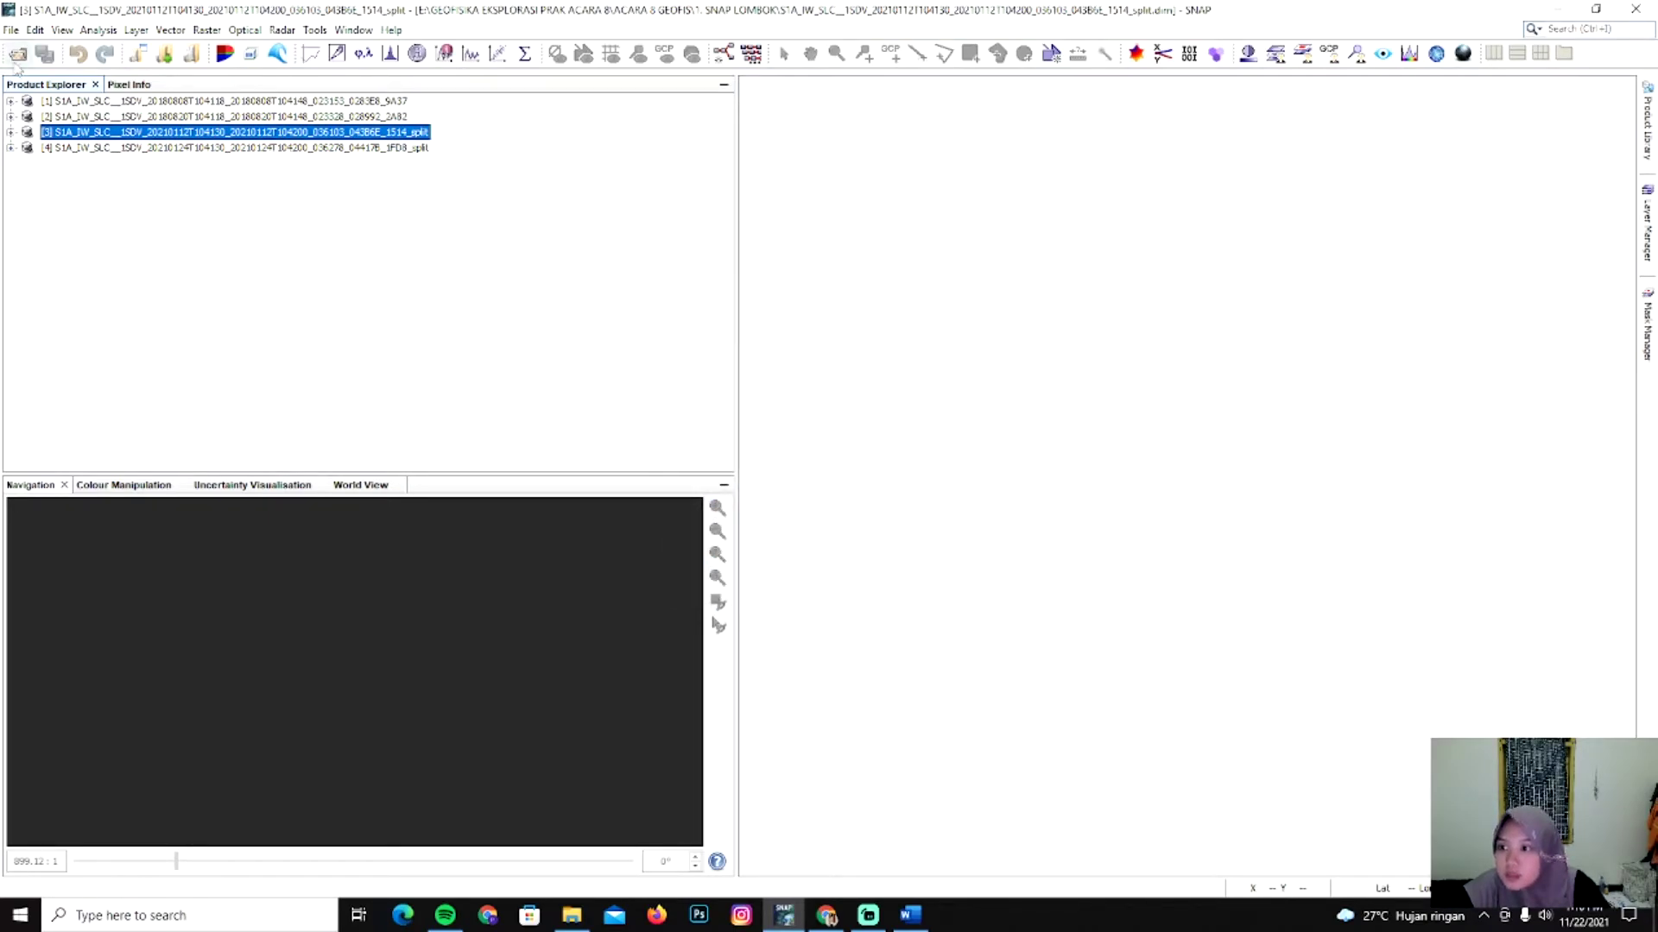
click(11, 30)
click(52, 50)
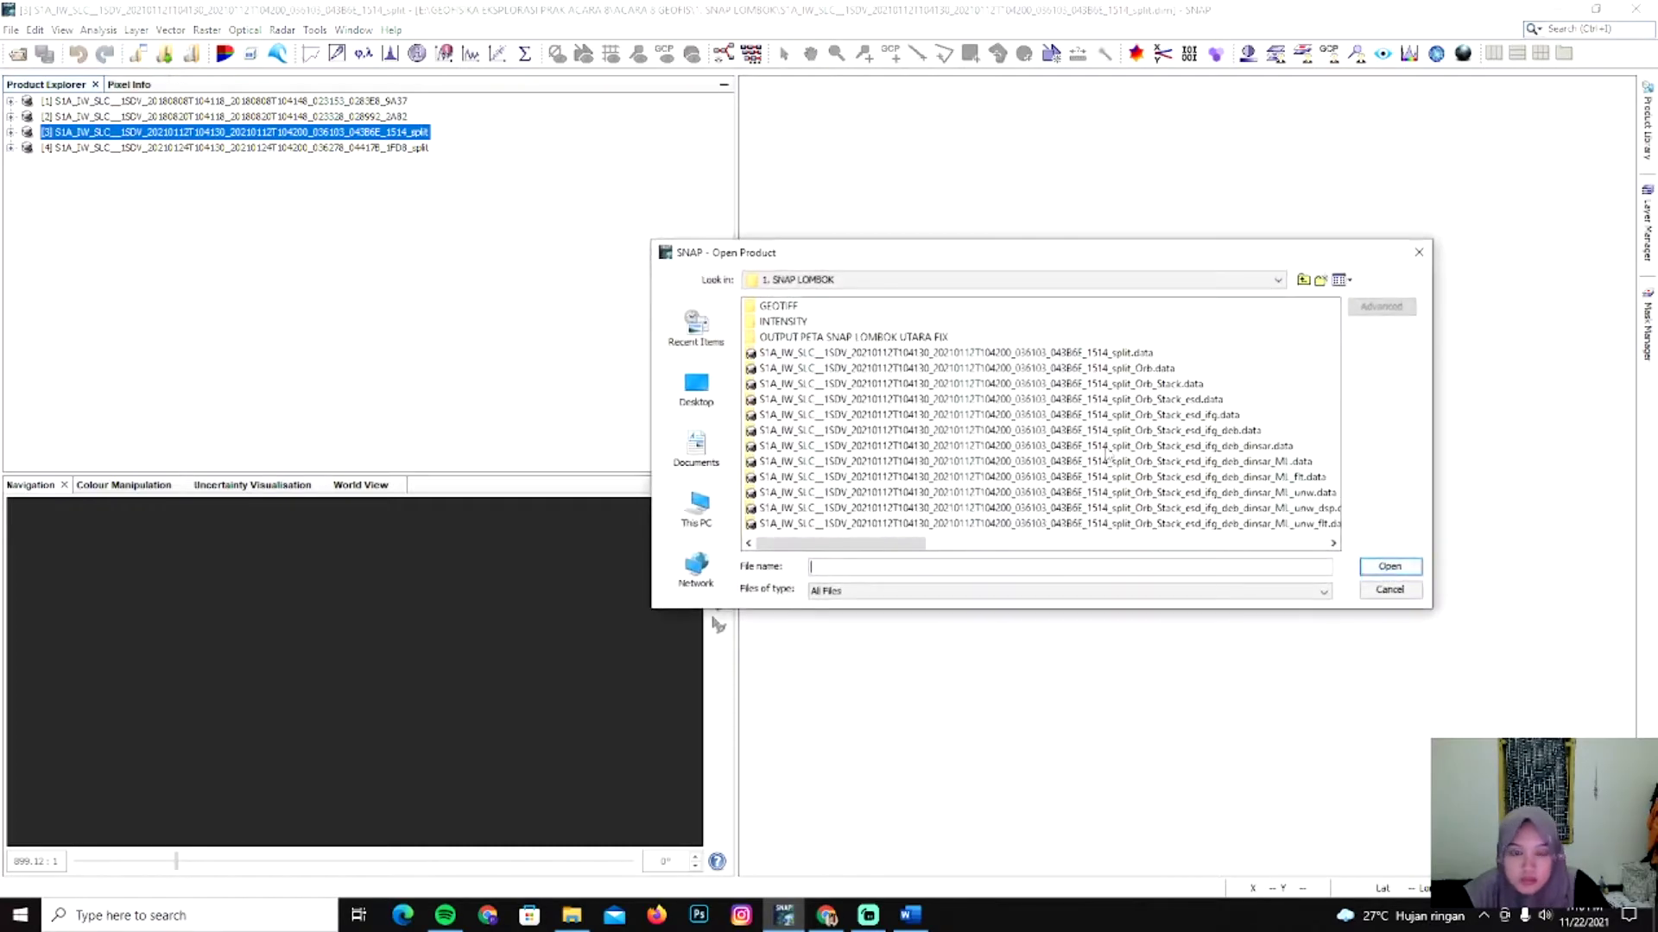
scroll(1110, 462, down, 5)
scroll(1171, 461, down, 2)
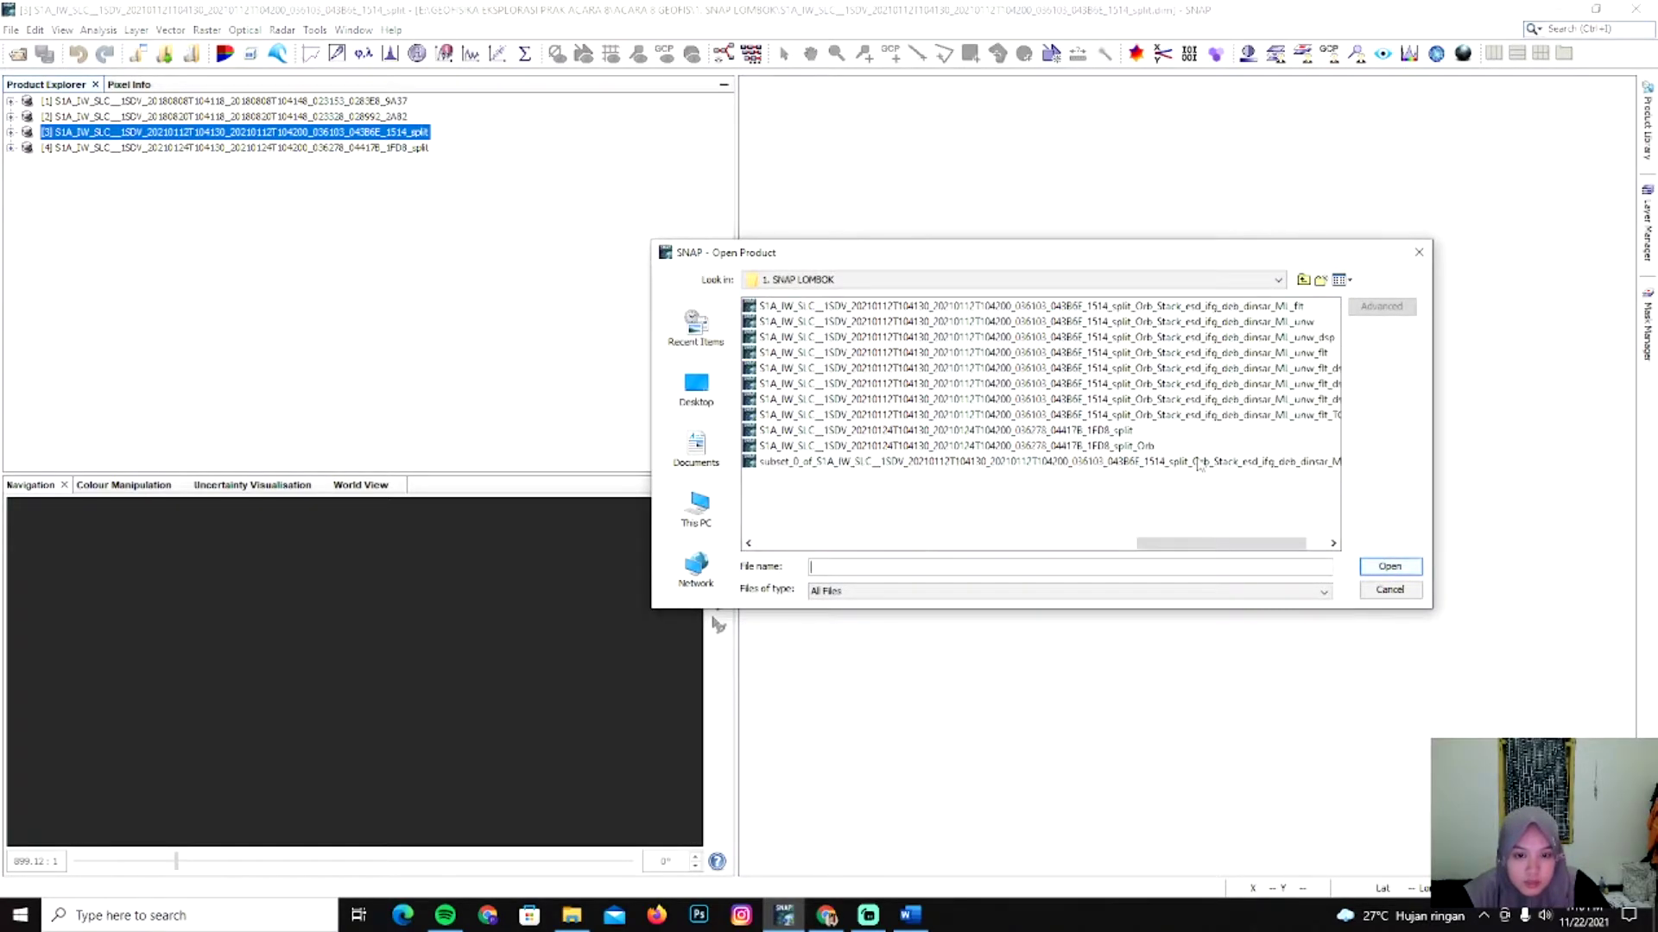
scroll(1130, 463, down, 1)
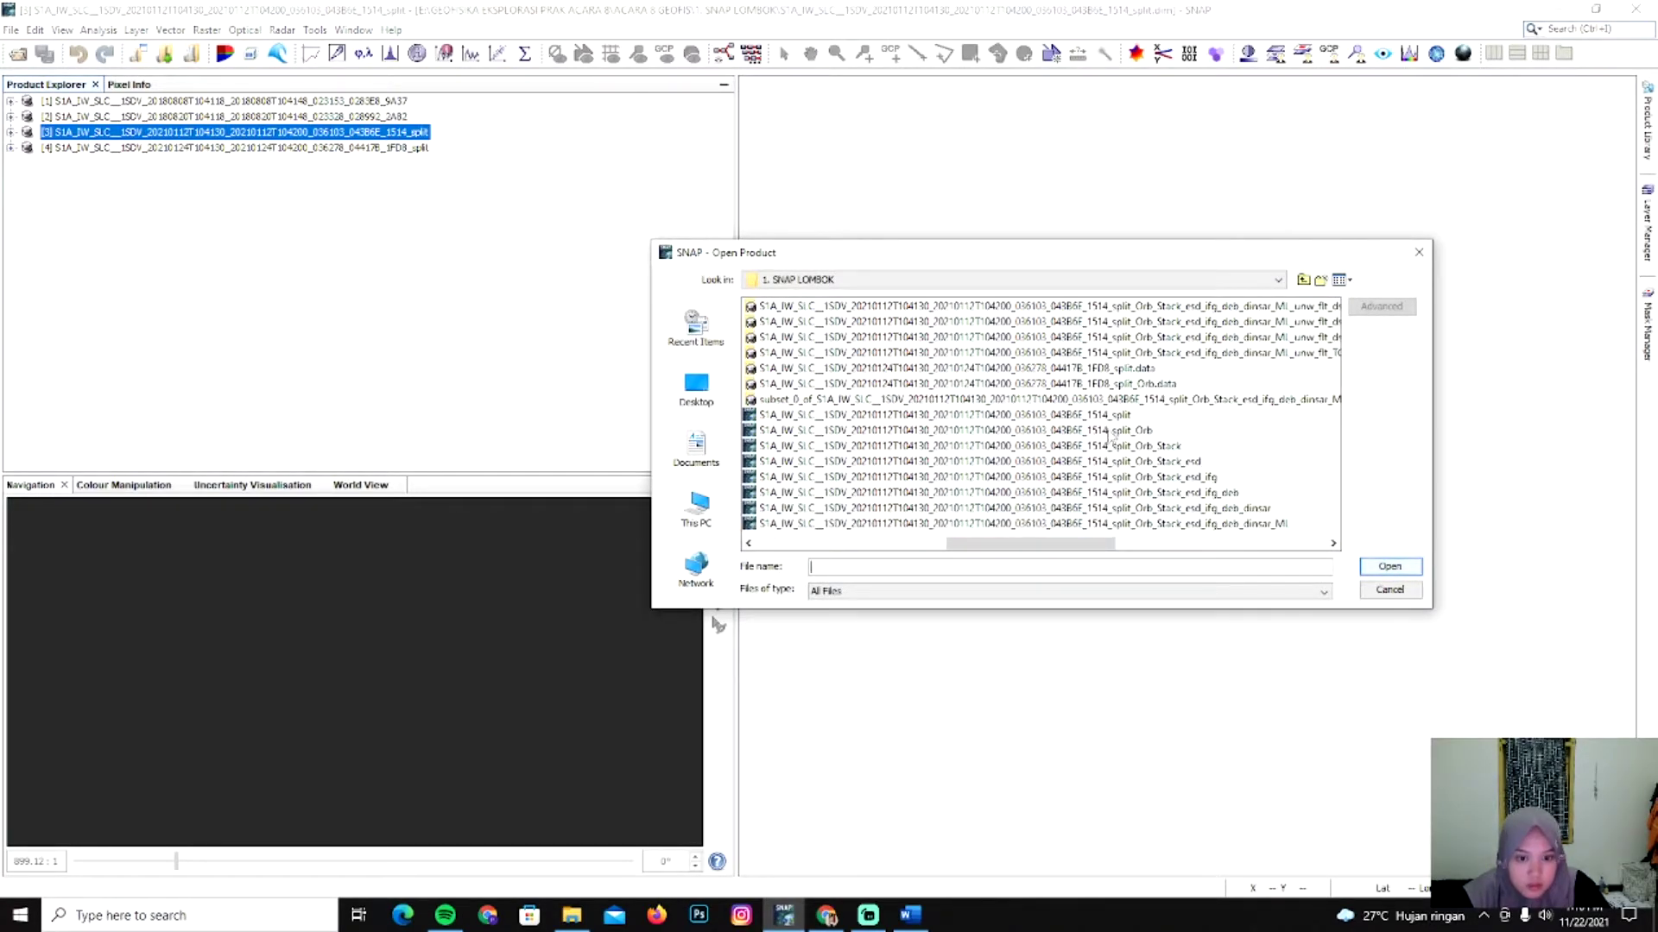
click(1111, 430)
click(1385, 569)
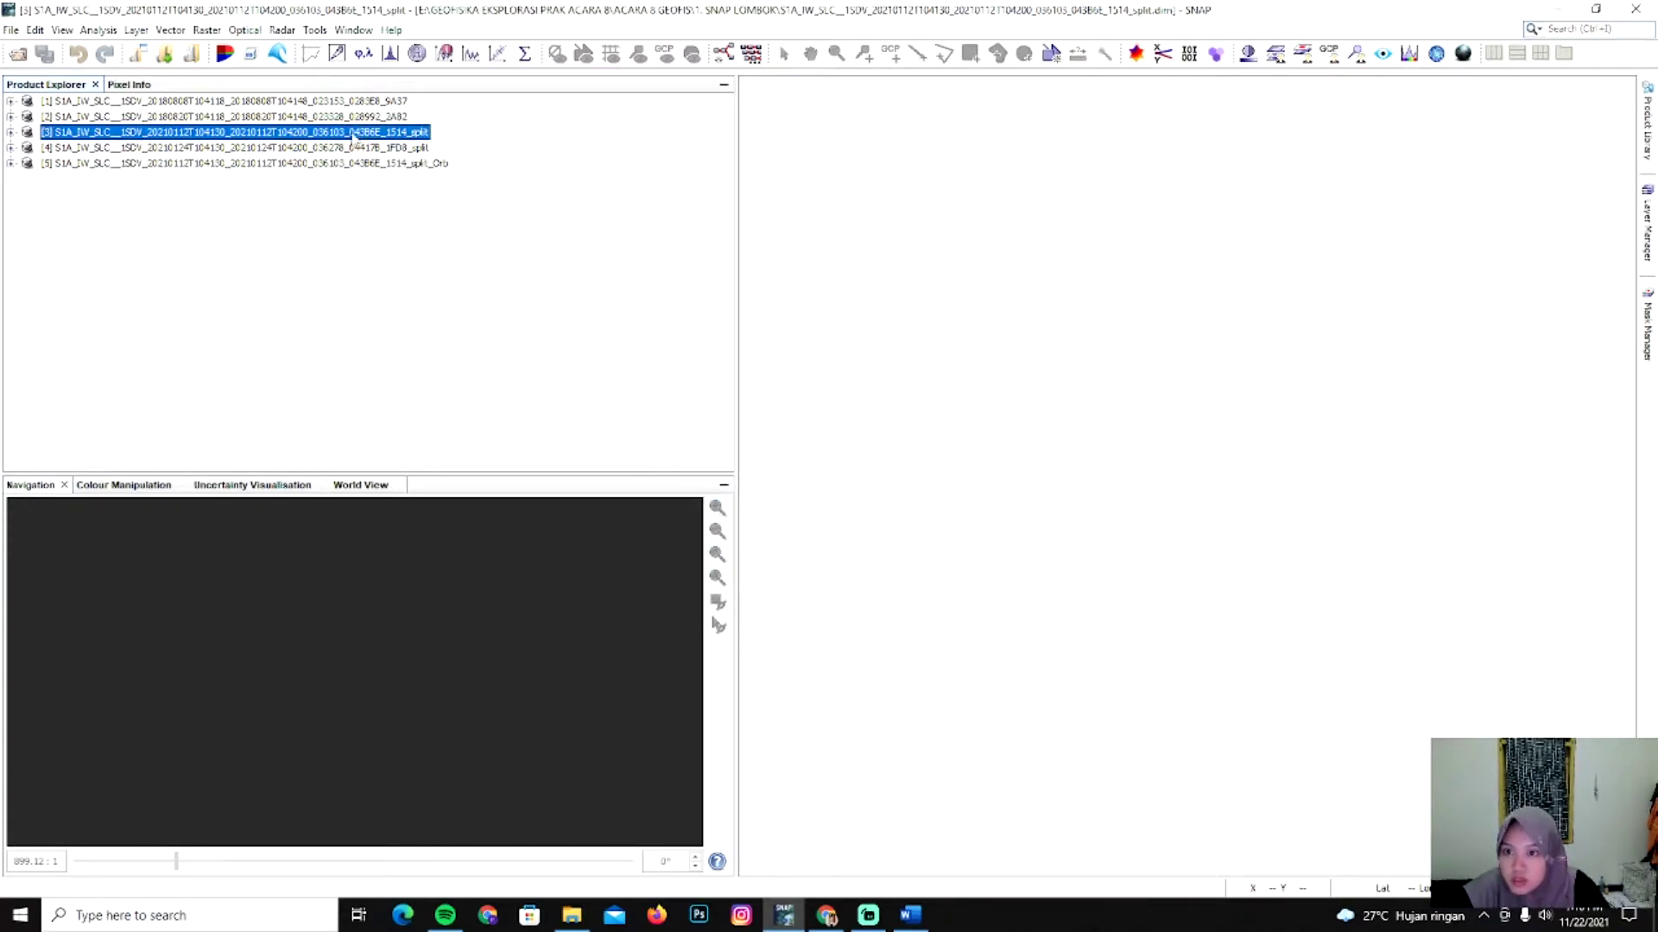
Review the Apply Orbit File processing parameters for the 20210124 split product, and close it without running.
click(400, 149)
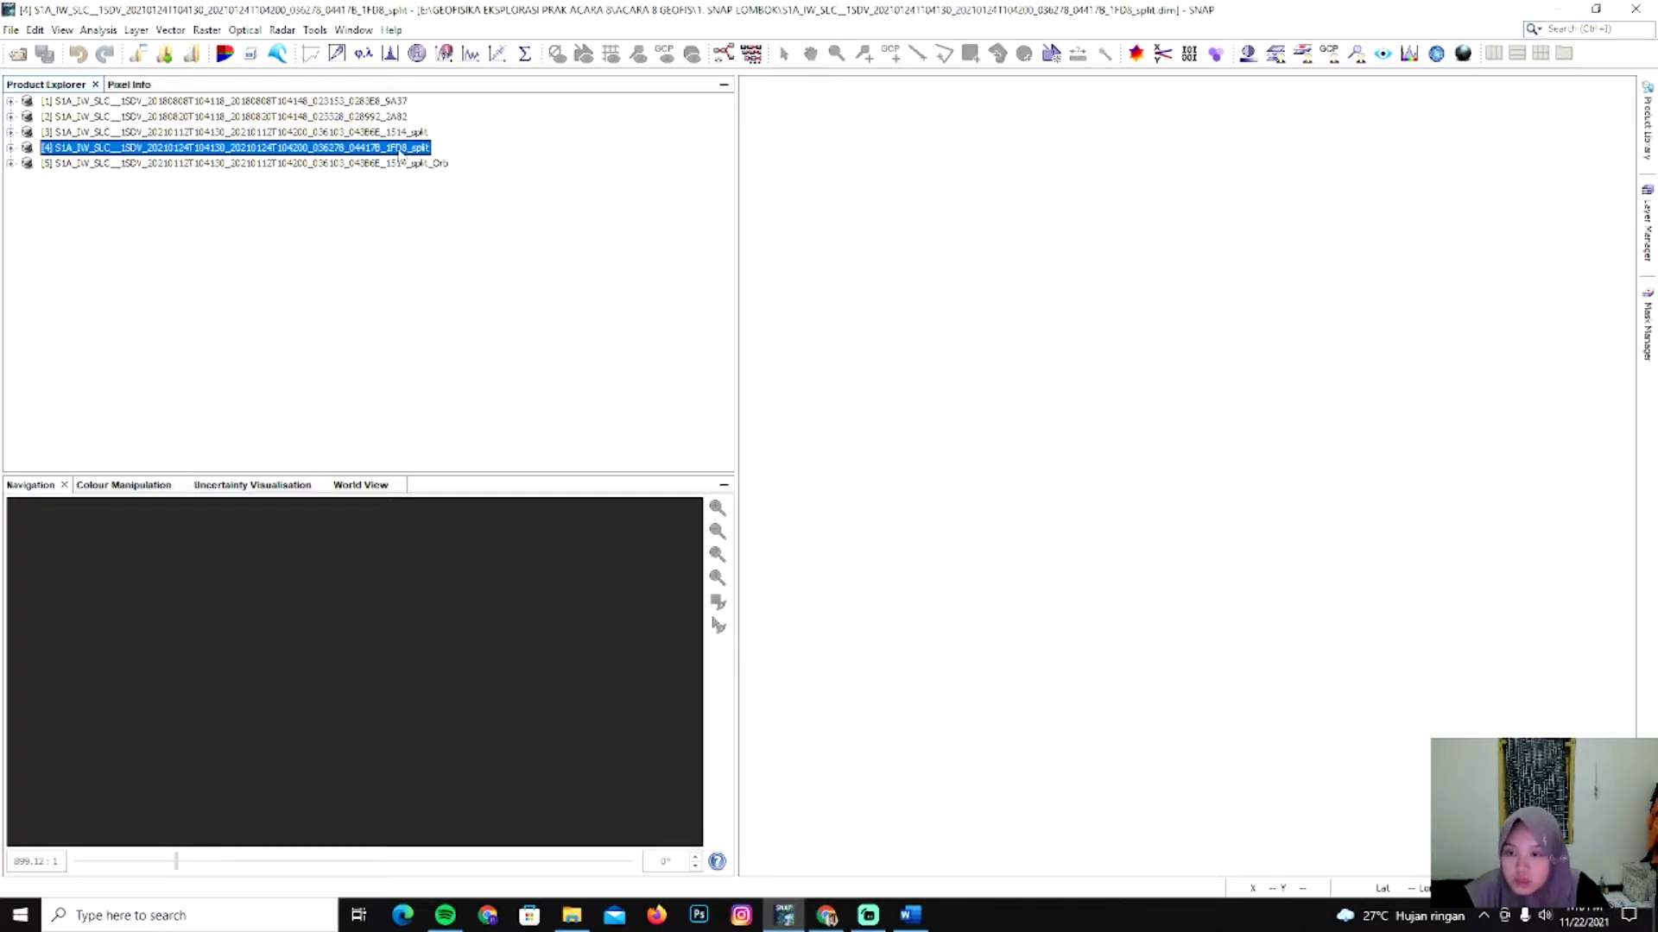
click(282, 30)
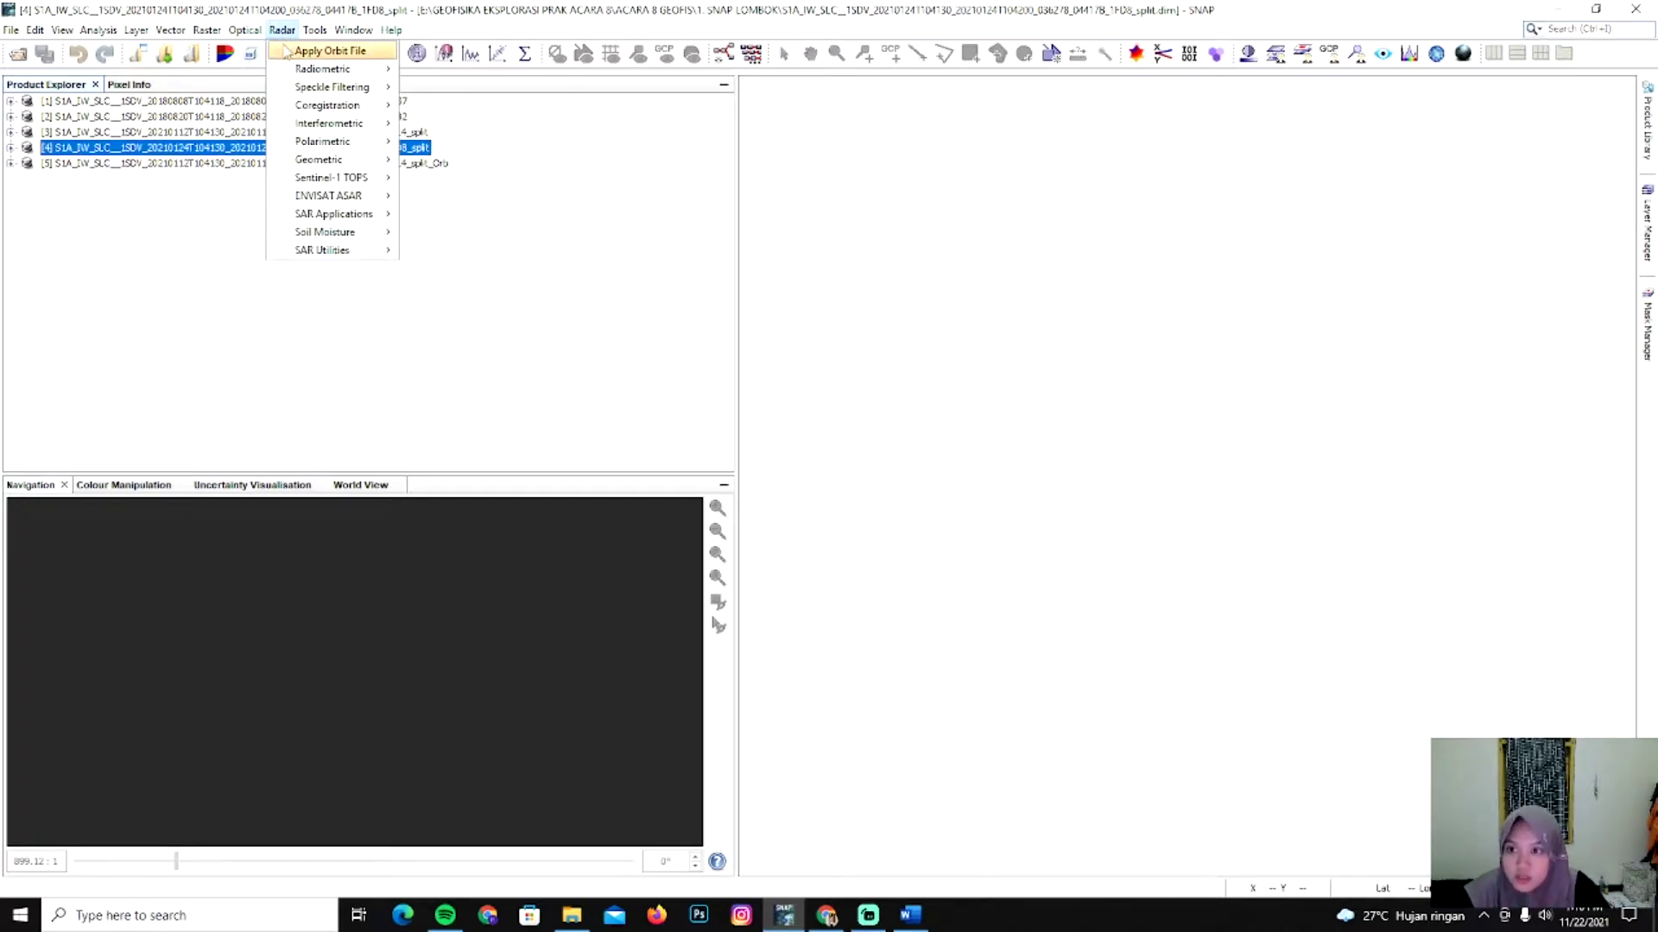
click(286, 52)
click(773, 325)
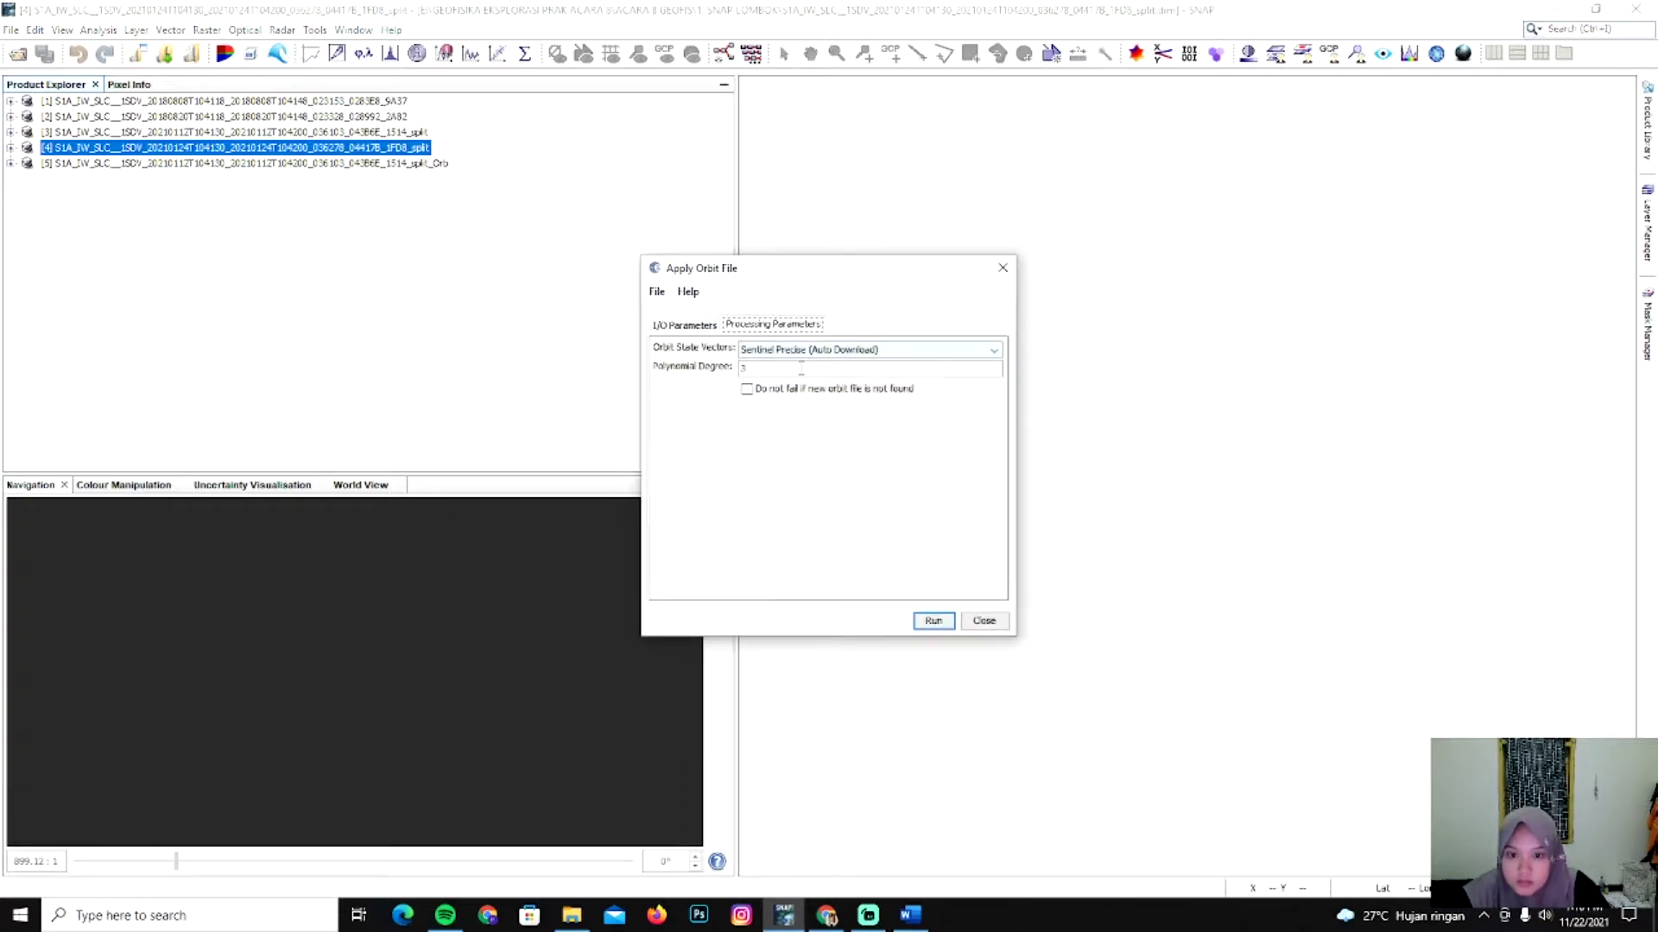
click(985, 621)
Open the already orbit-corrected 20210124 product (ending 1FD8_split_Orb) from the 1. SNAP LOMBOK folder and select it in the product list.
click(9, 29)
click(39, 48)
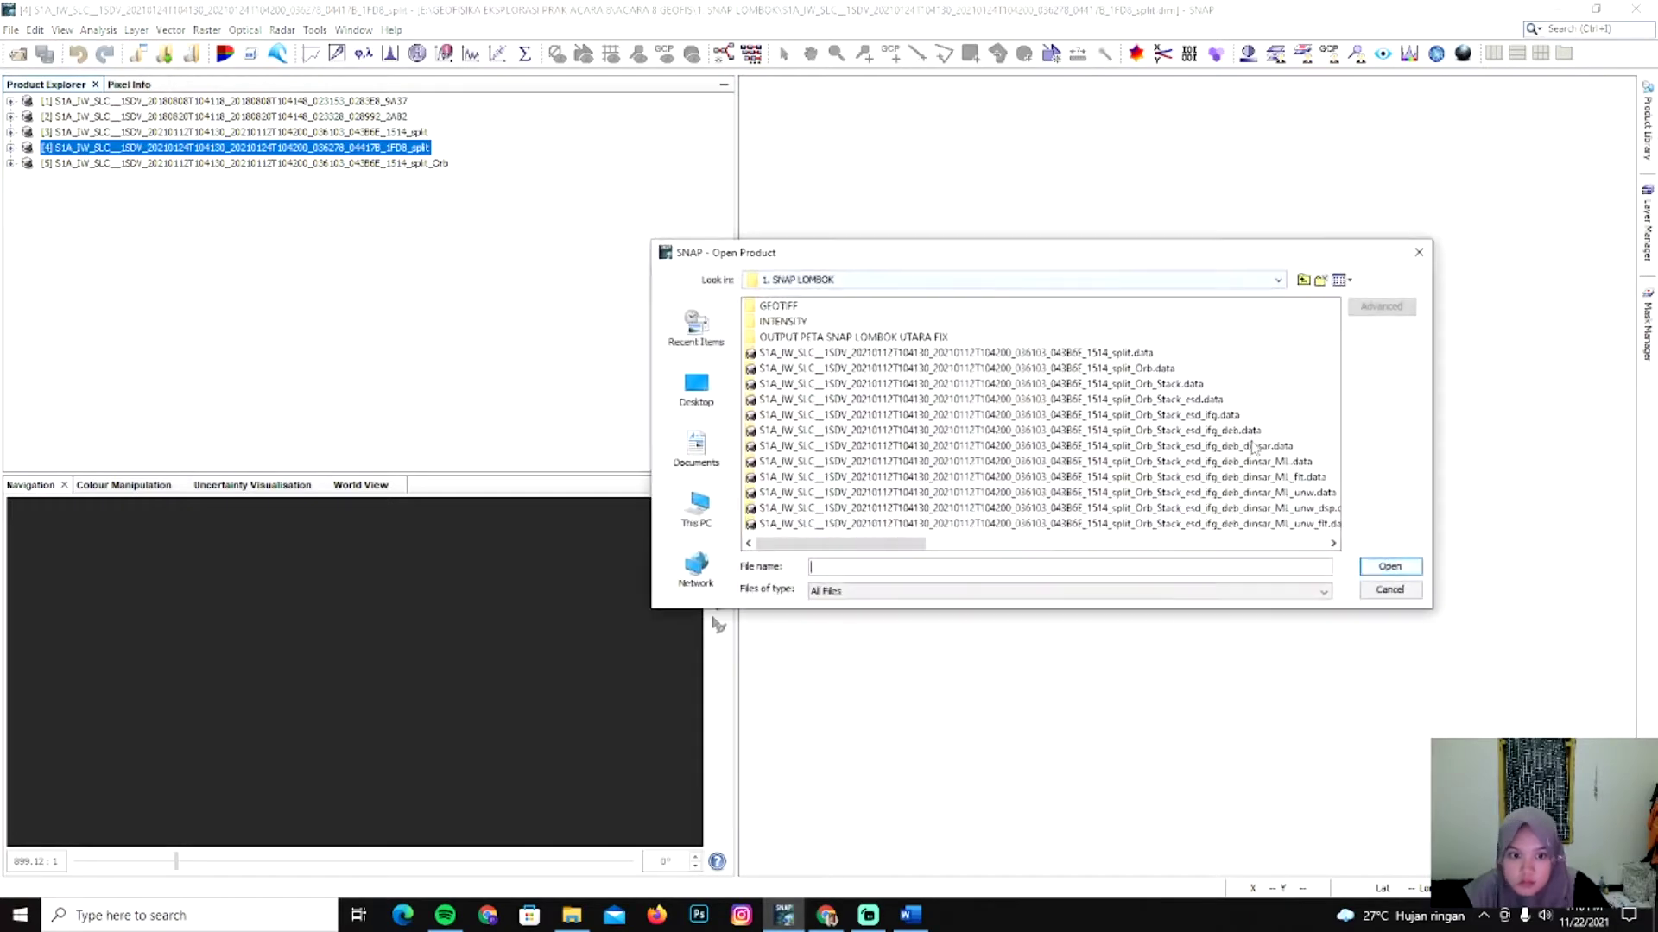
click(1138, 447)
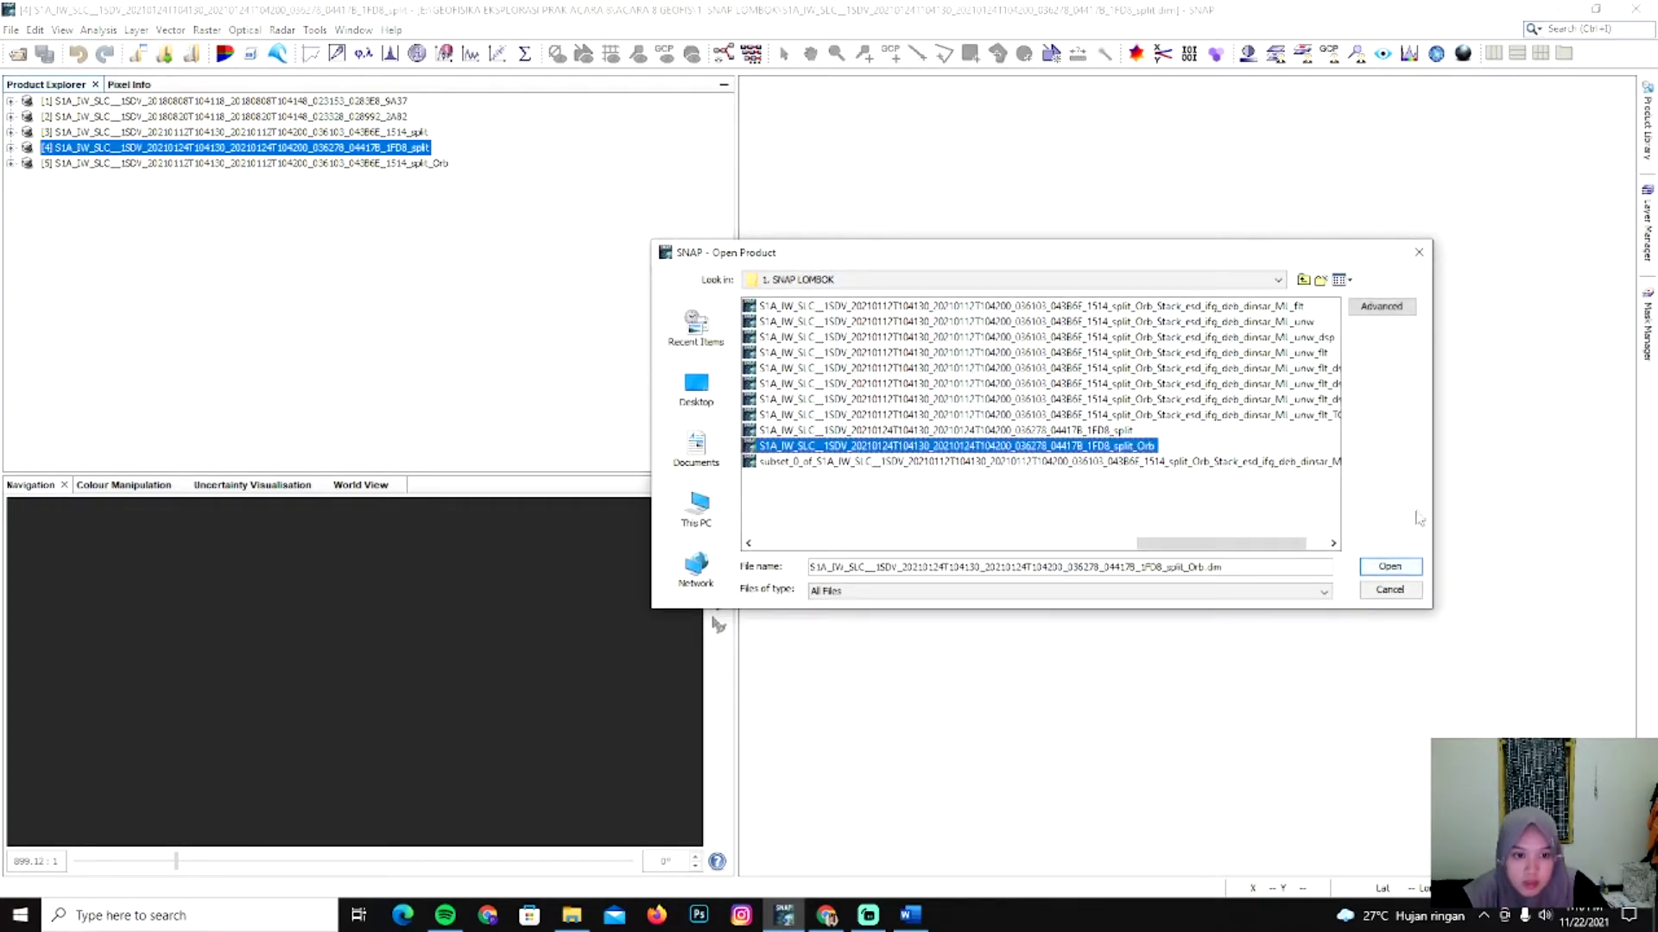
click(1390, 567)
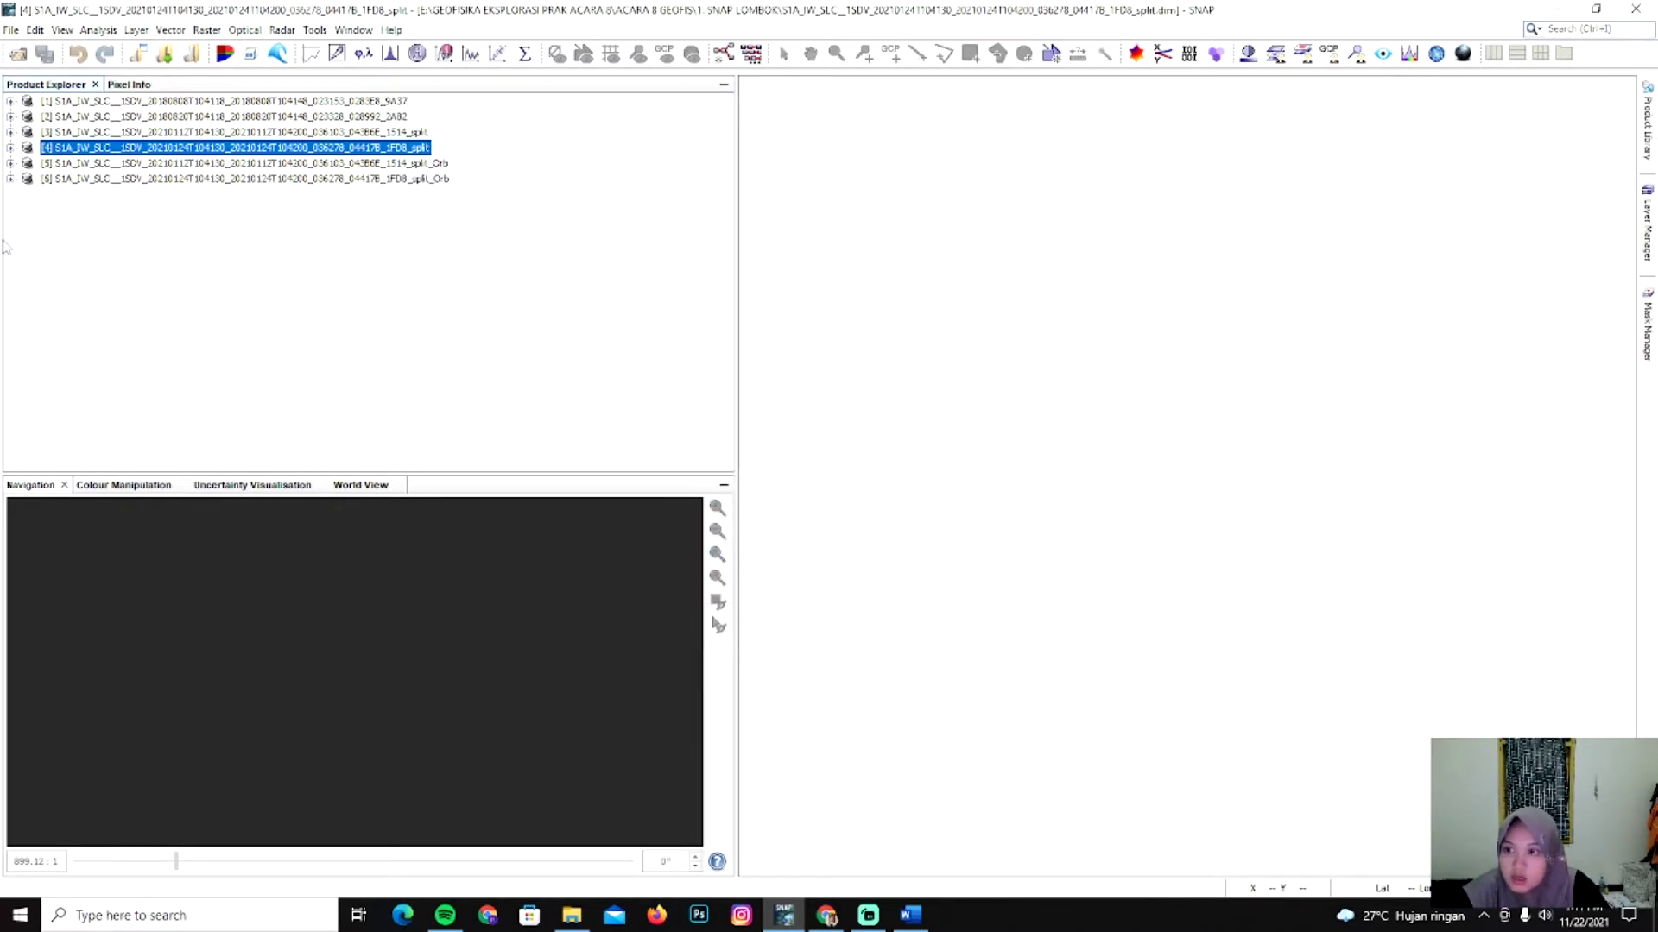
click(411, 179)
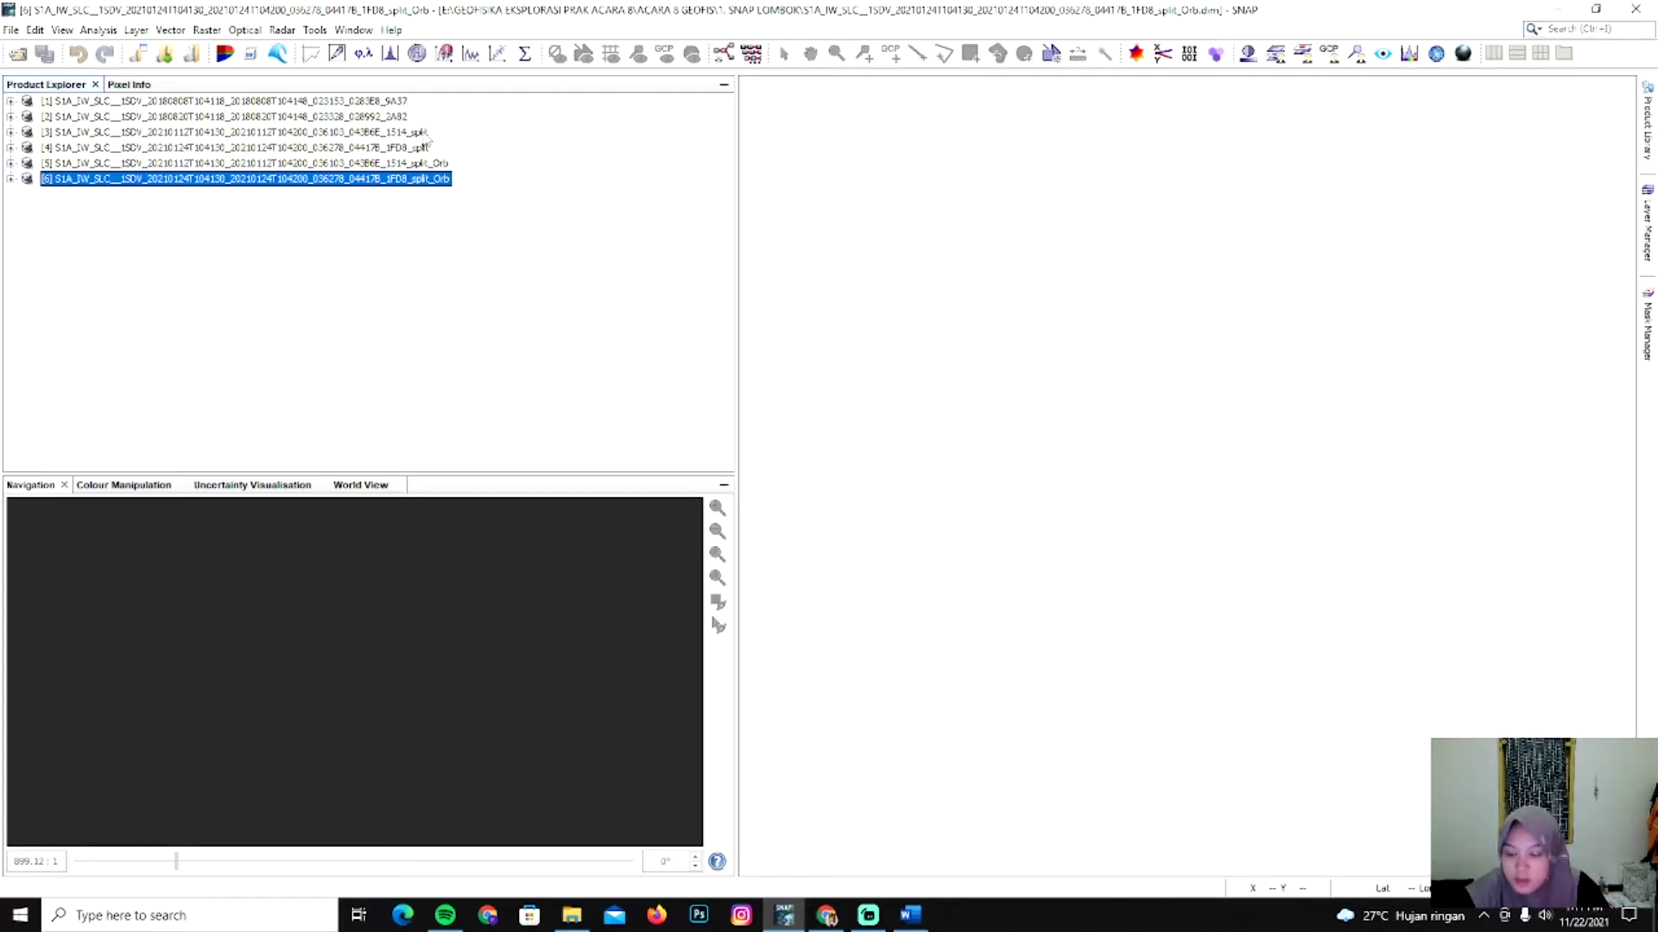
Start S-1 Back Geocoding, add all opened products, and remove the first four so only the two split_Orb products remain.
click(283, 30)
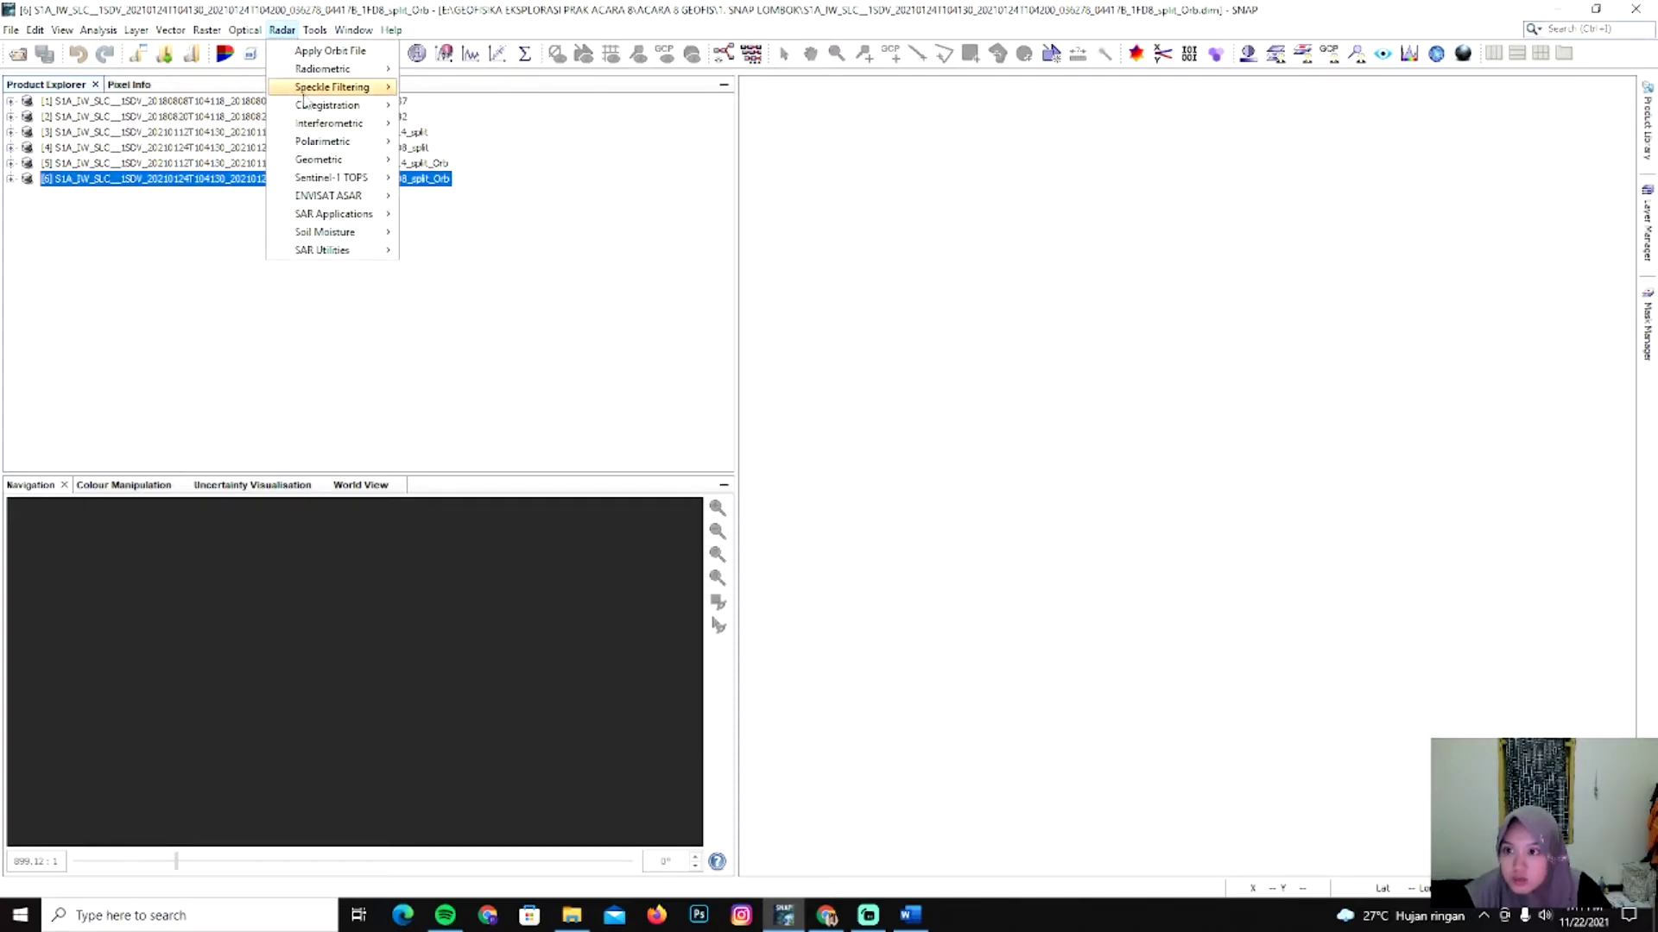
mouse_move(305, 105)
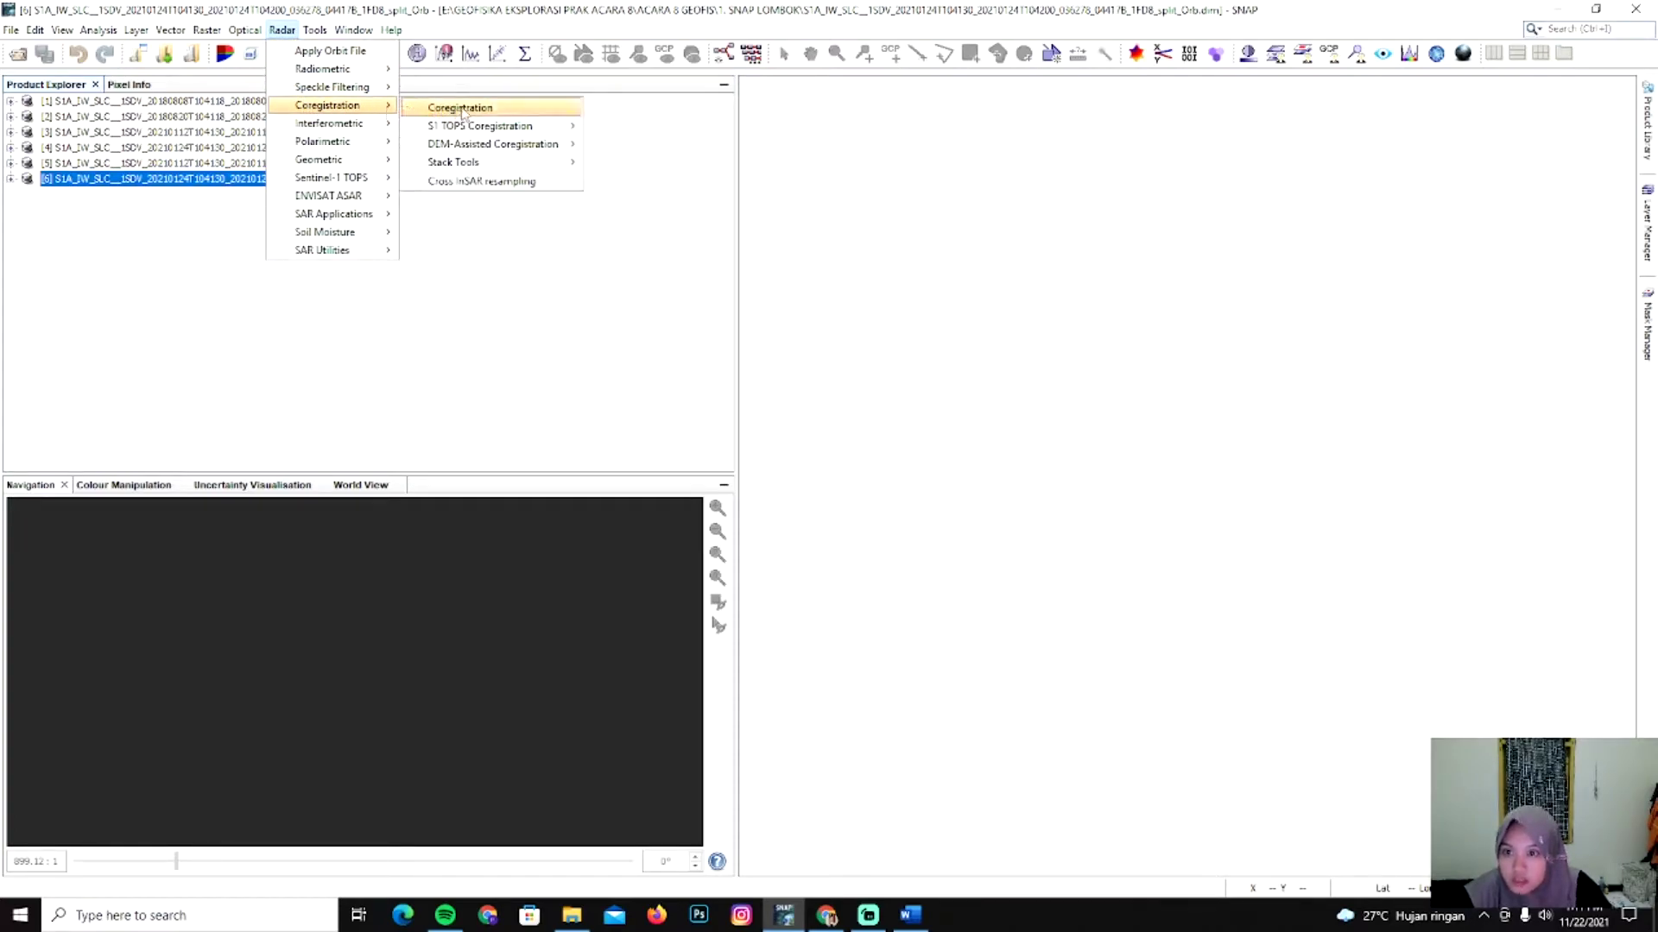
mouse_move(488, 129)
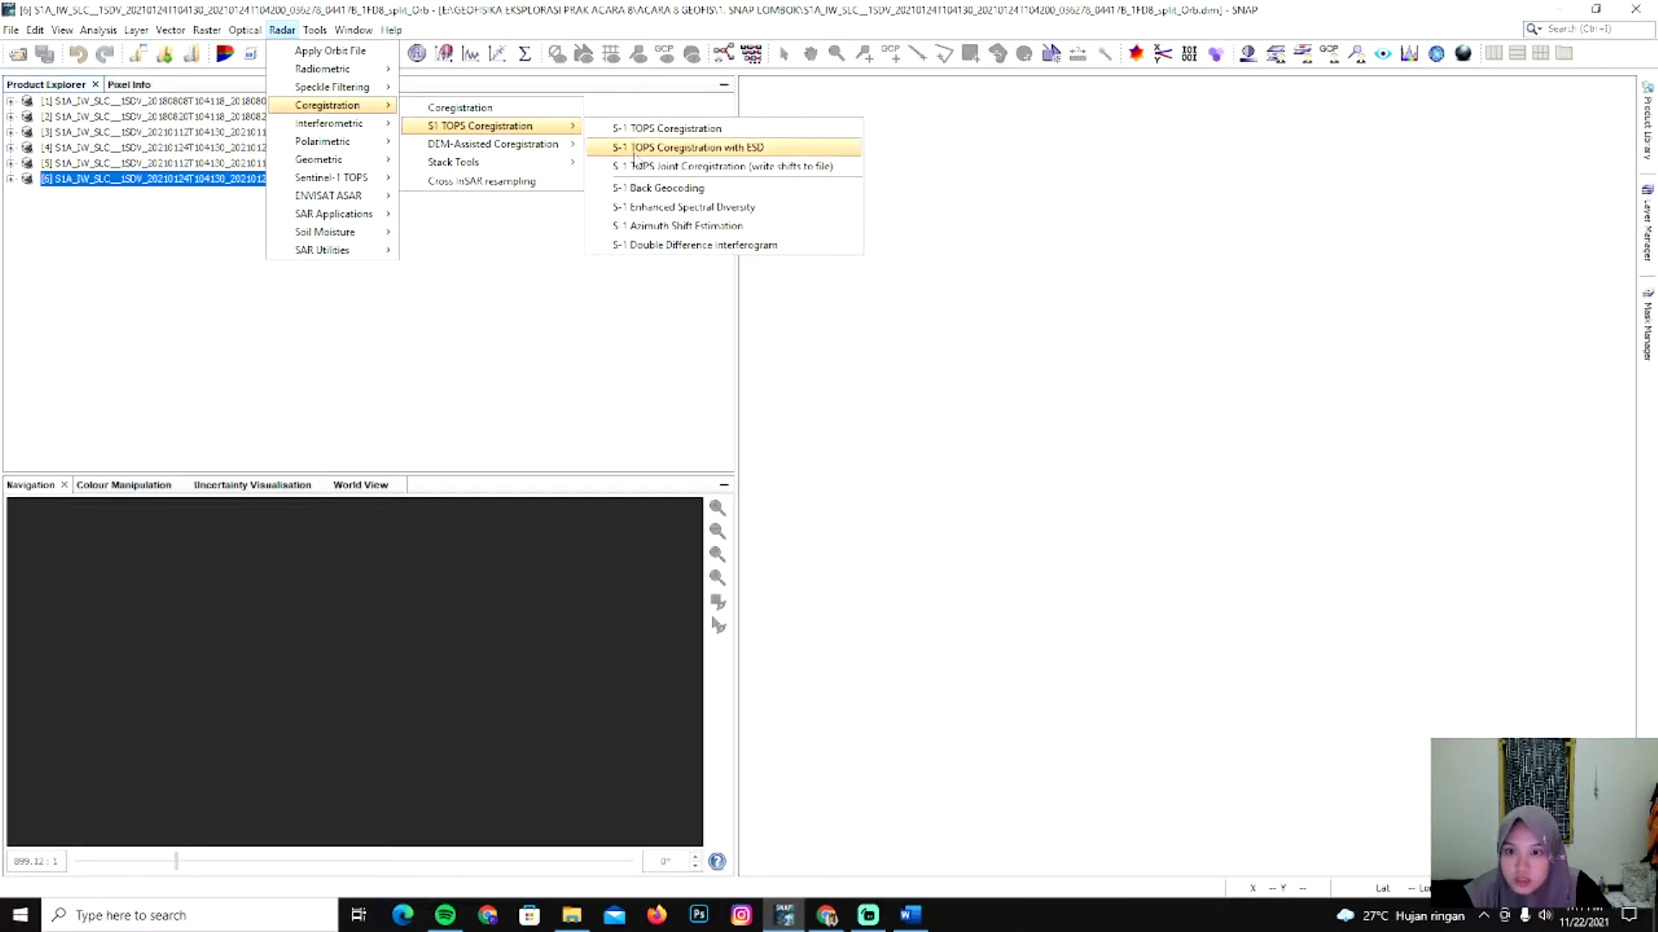
click(648, 188)
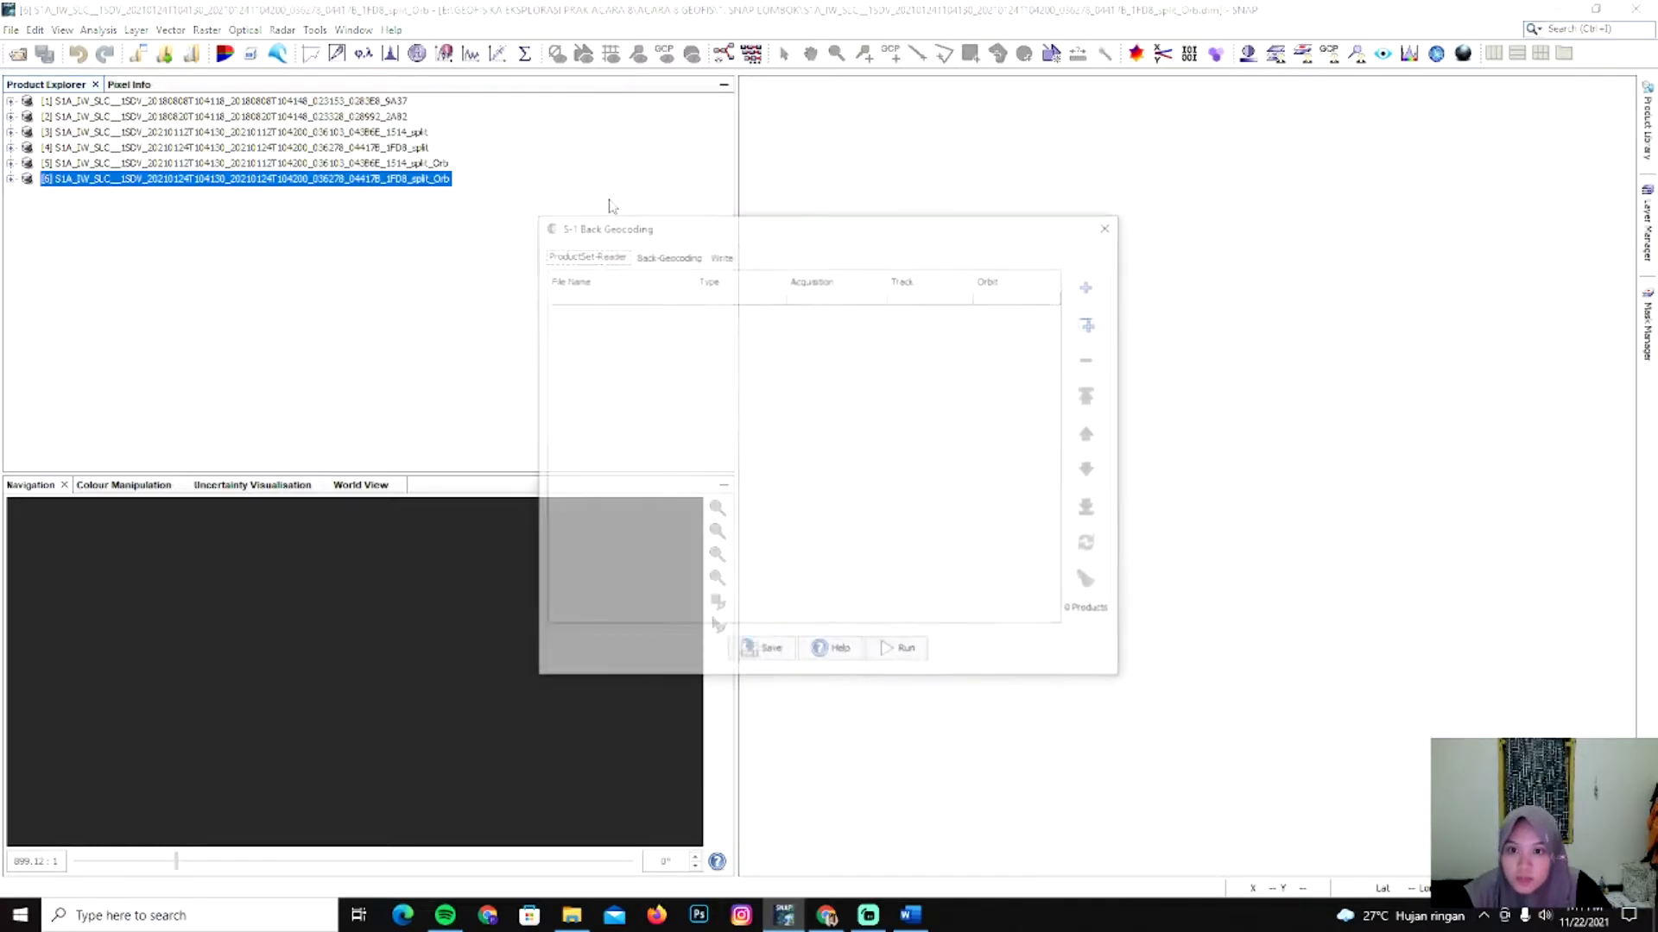
click(1092, 323)
click(746, 297)
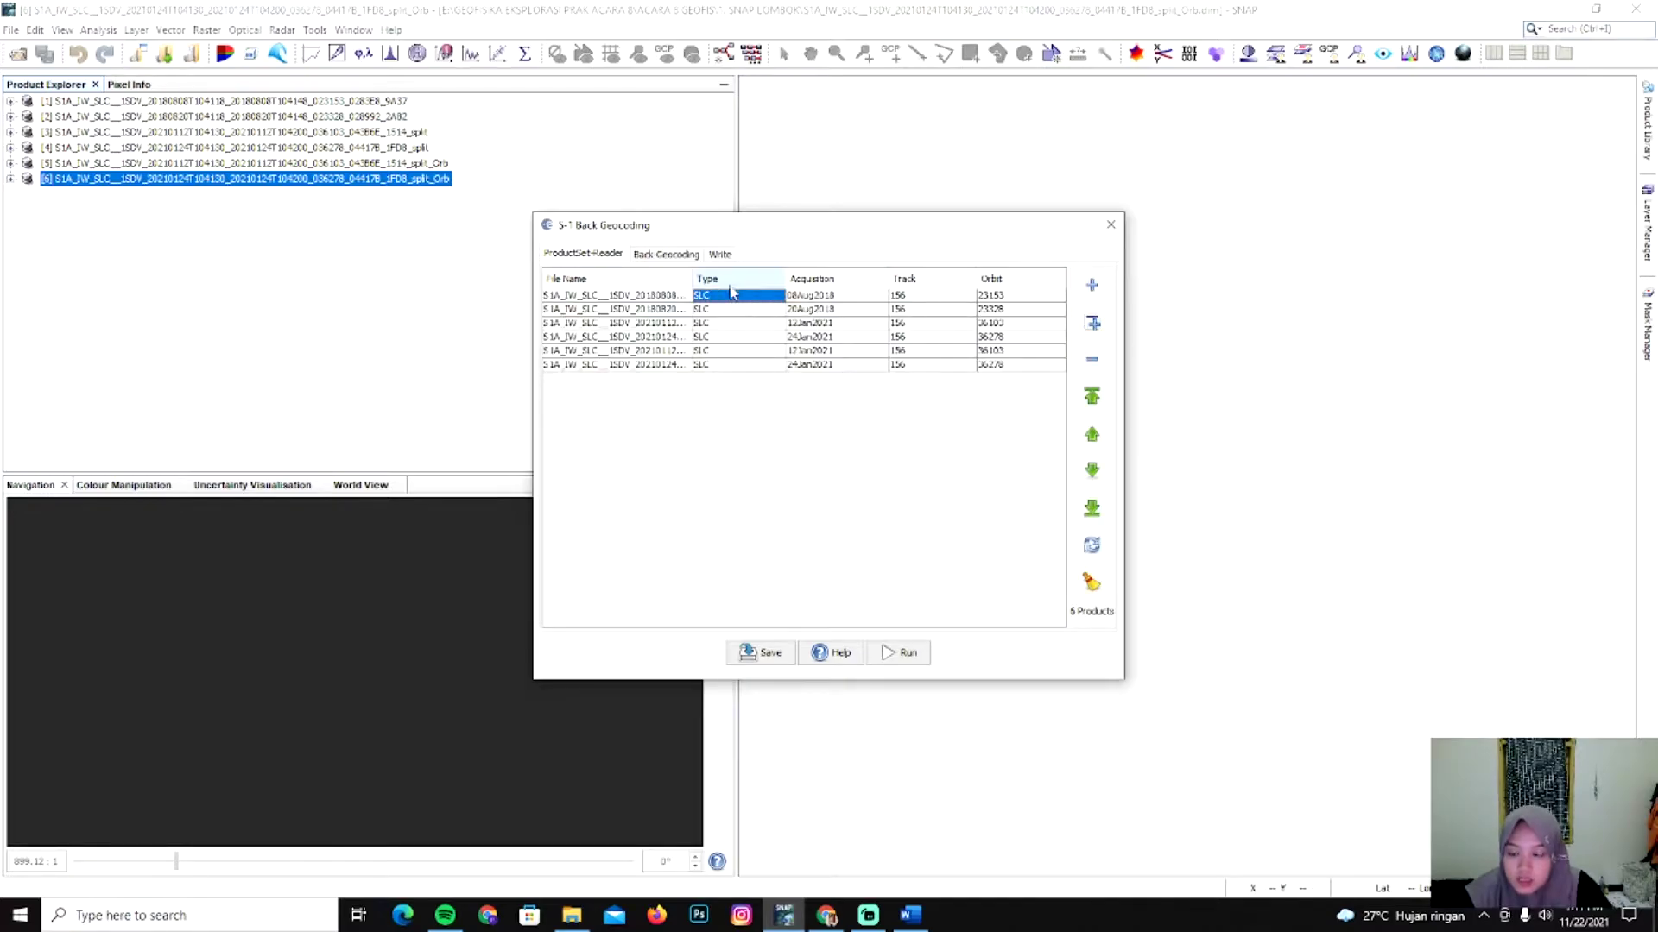
click(656, 297)
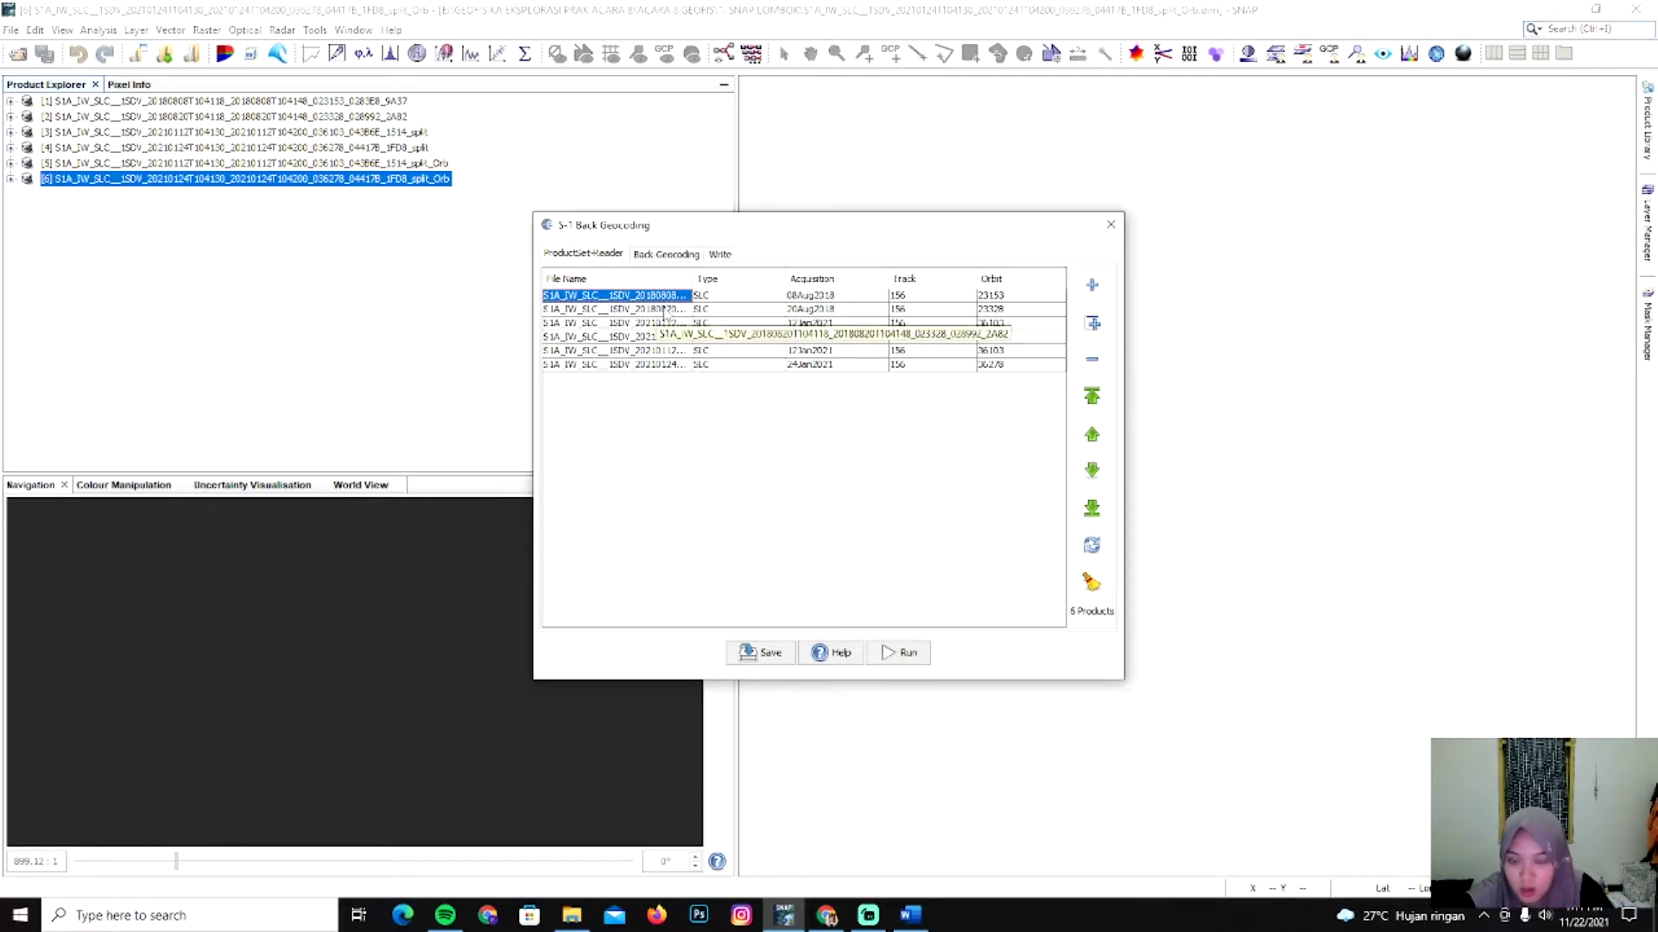
shift+click(682, 323)
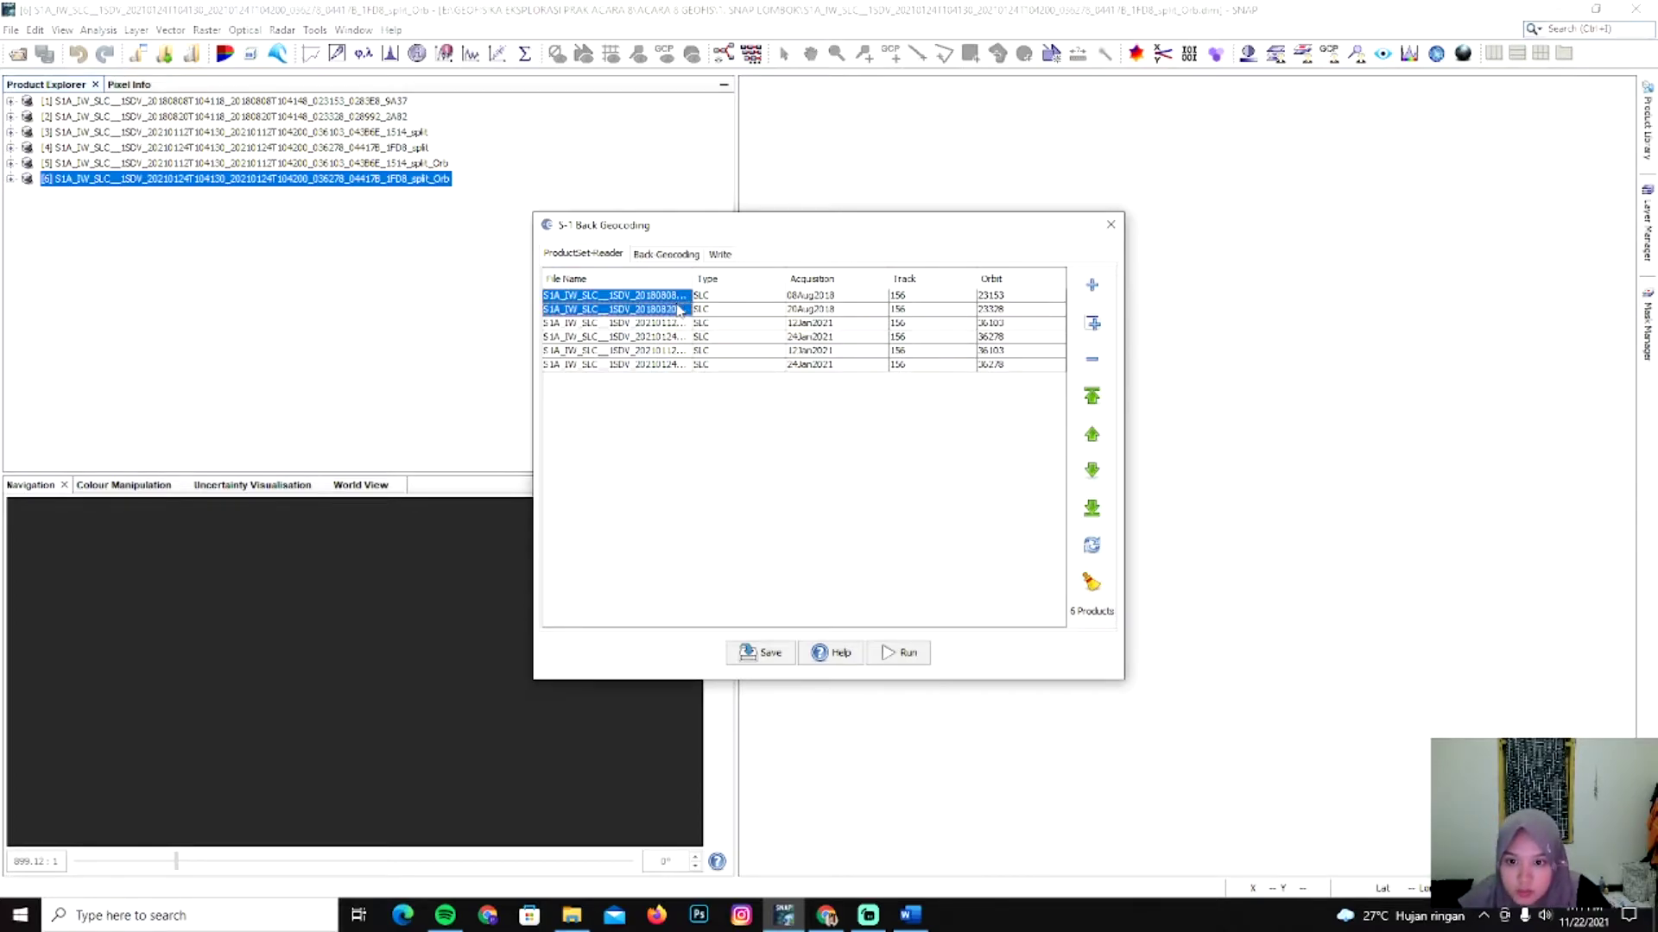
shift+click(684, 337)
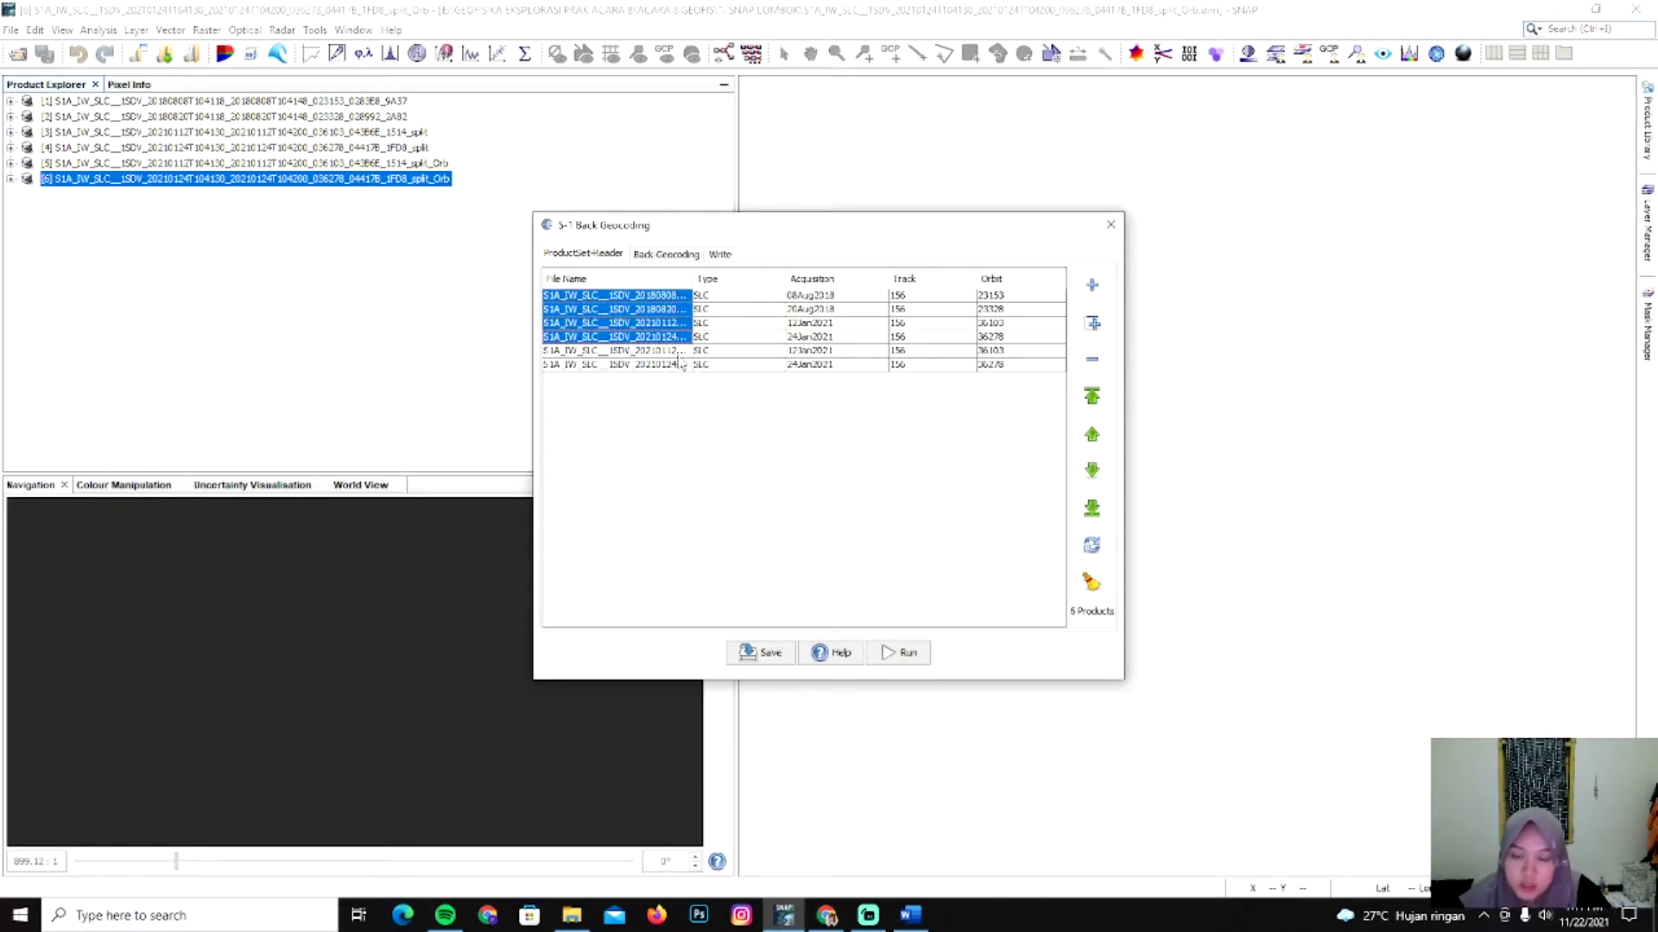
click(1090, 365)
Enable Output Deramp and Demod Phase in the back-geocoding parameters, and close S-1 Back Geocoding without running.
click(646, 255)
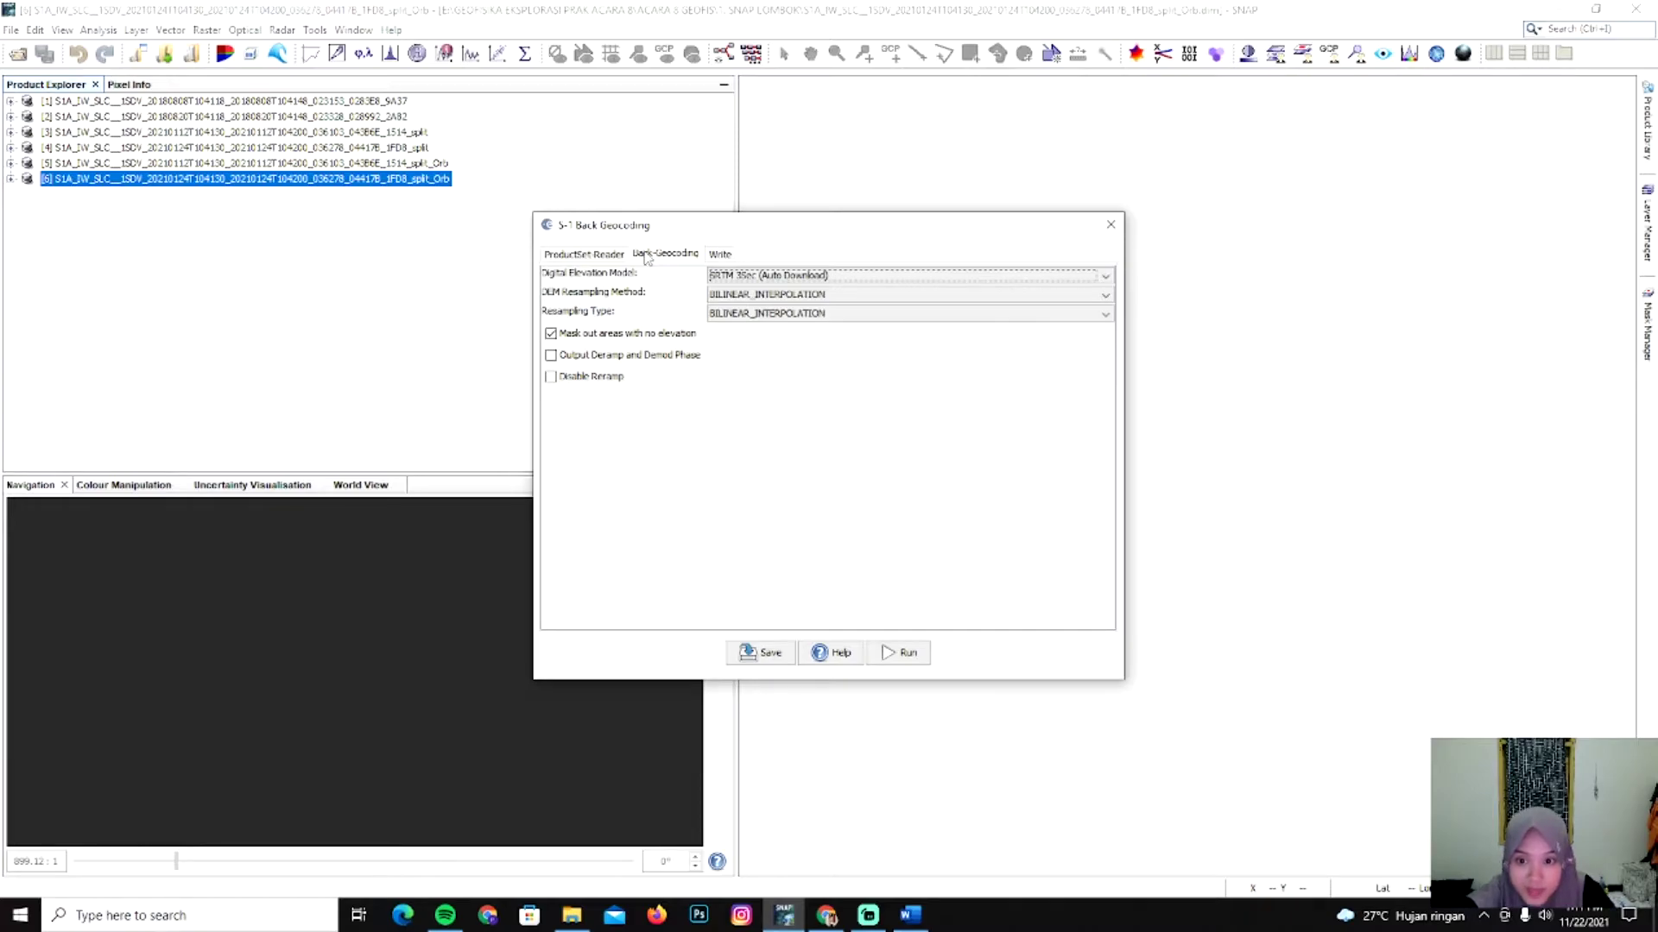
click(643, 359)
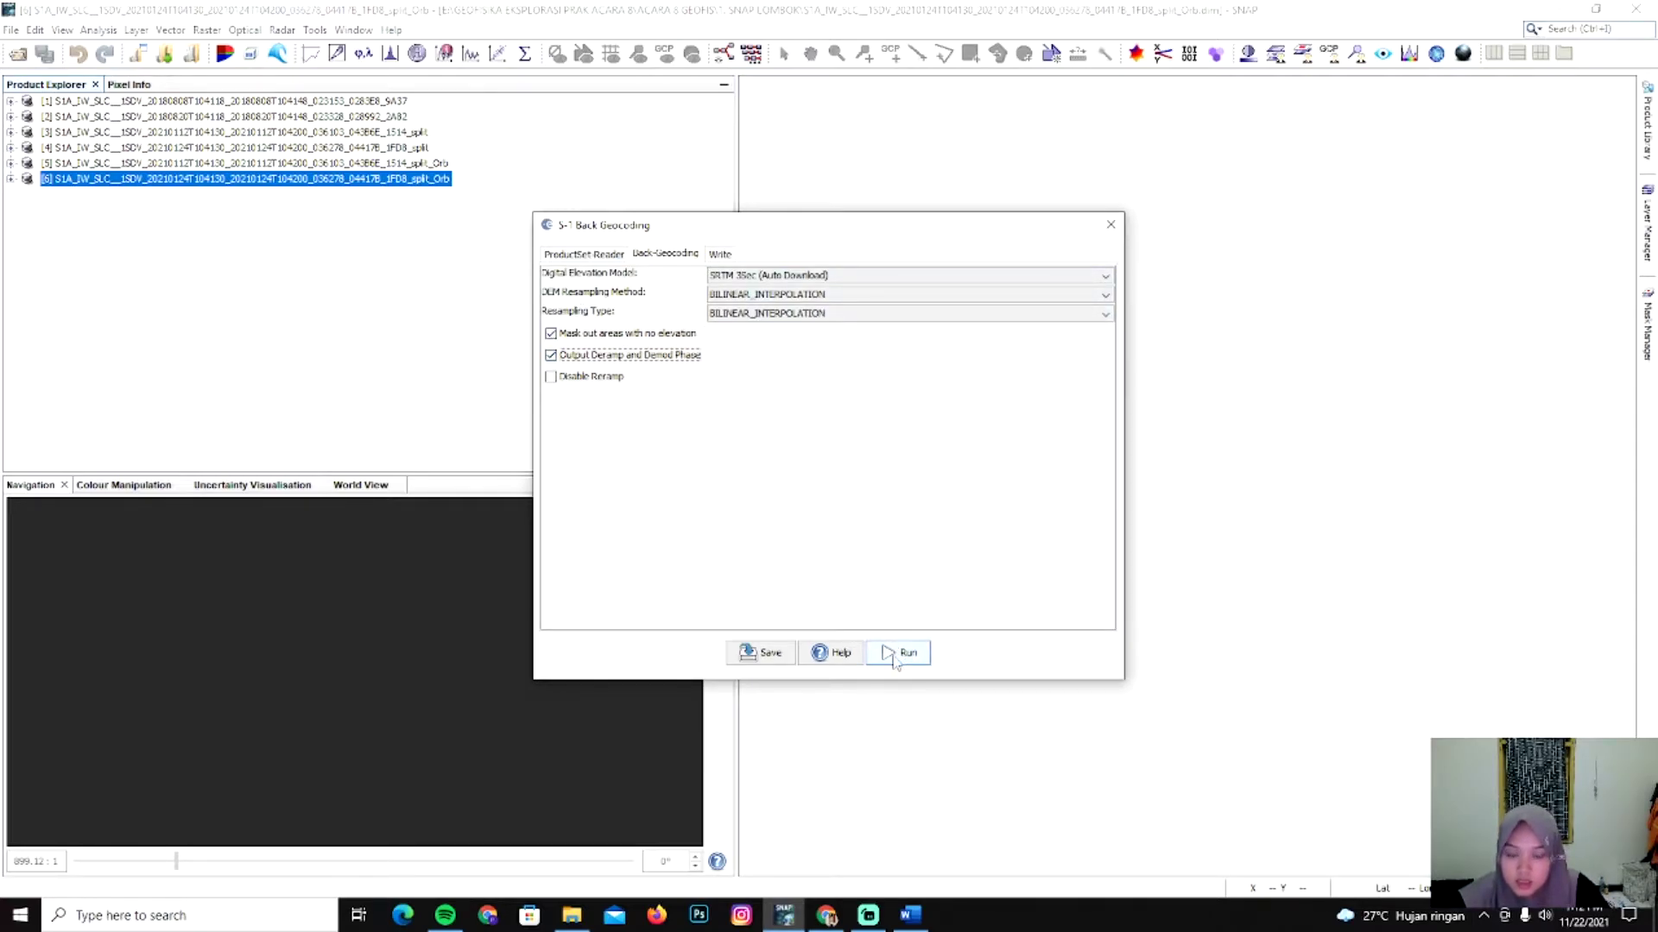
click(1110, 224)
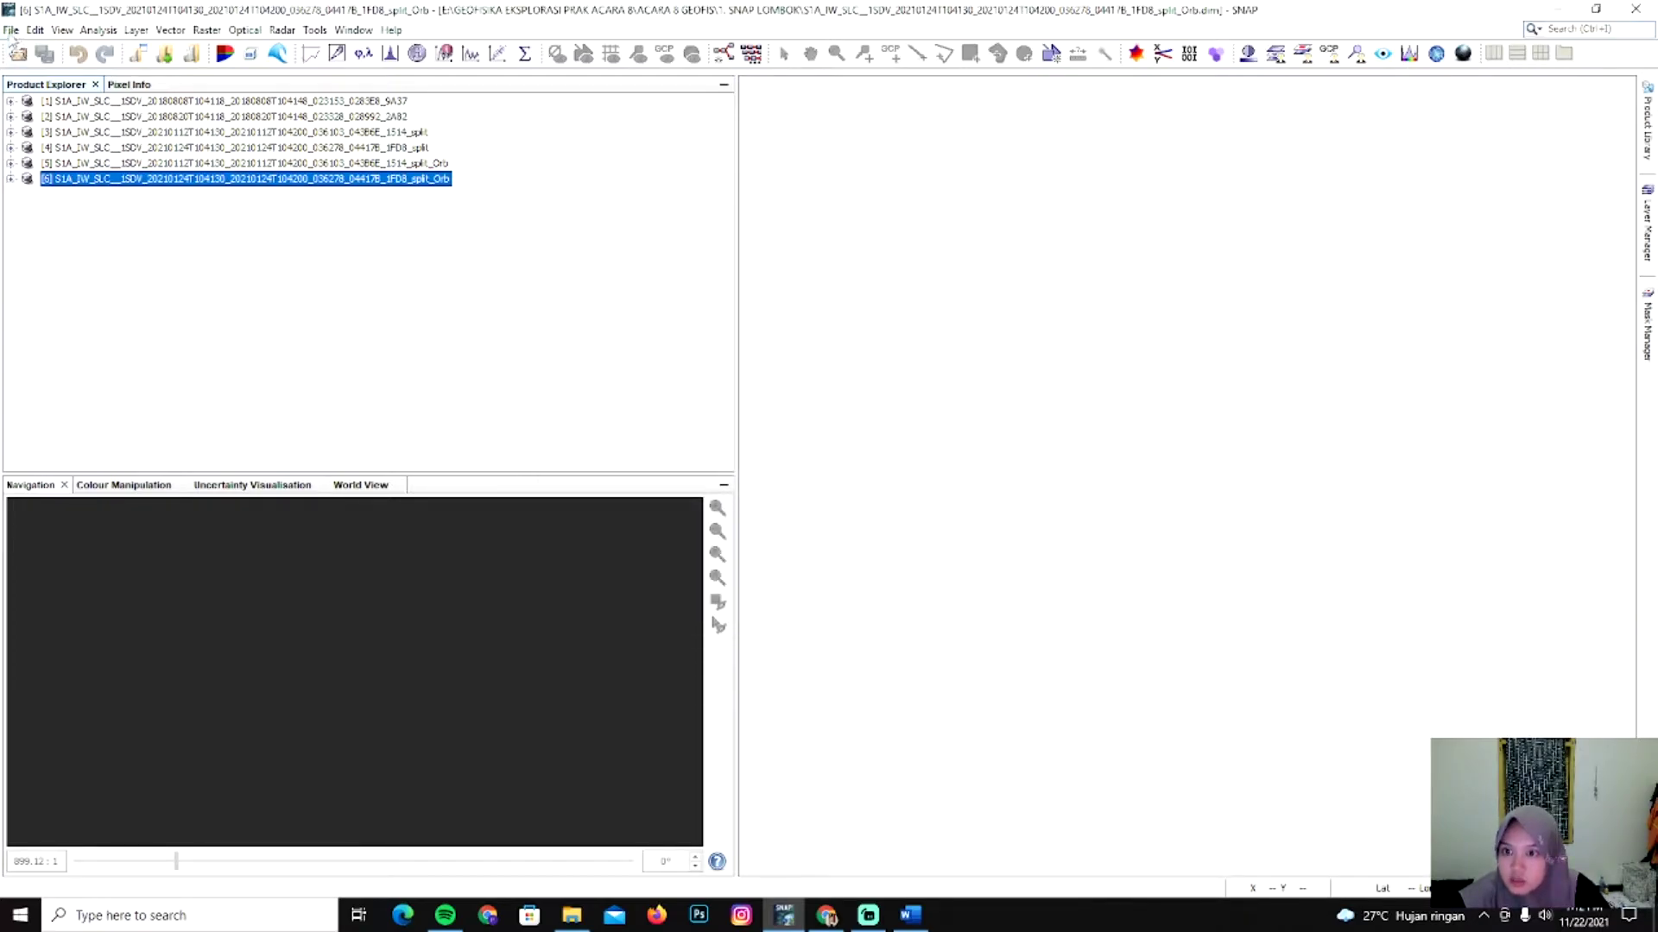
Open the already coregistered 20210112 product (ending 1514_split_Orb_Stack) from the 1. SNAP LOMBOK folder and select it in the product list.
click(11, 31)
click(26, 49)
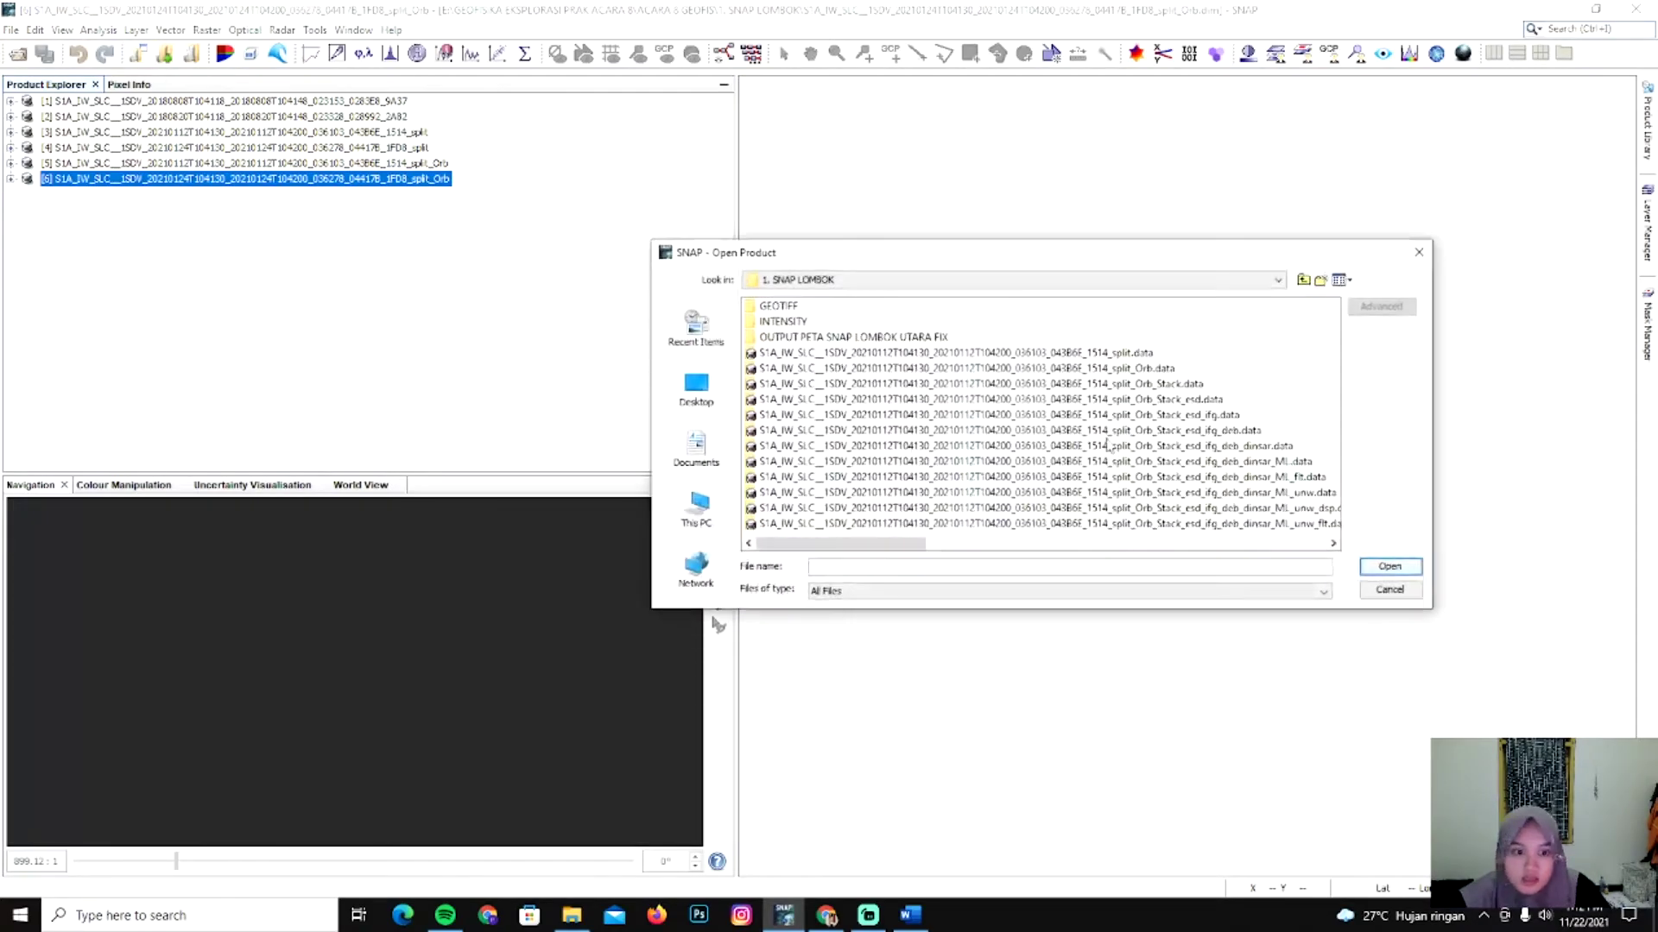
scroll(1107, 444, down, 5)
click(1176, 447)
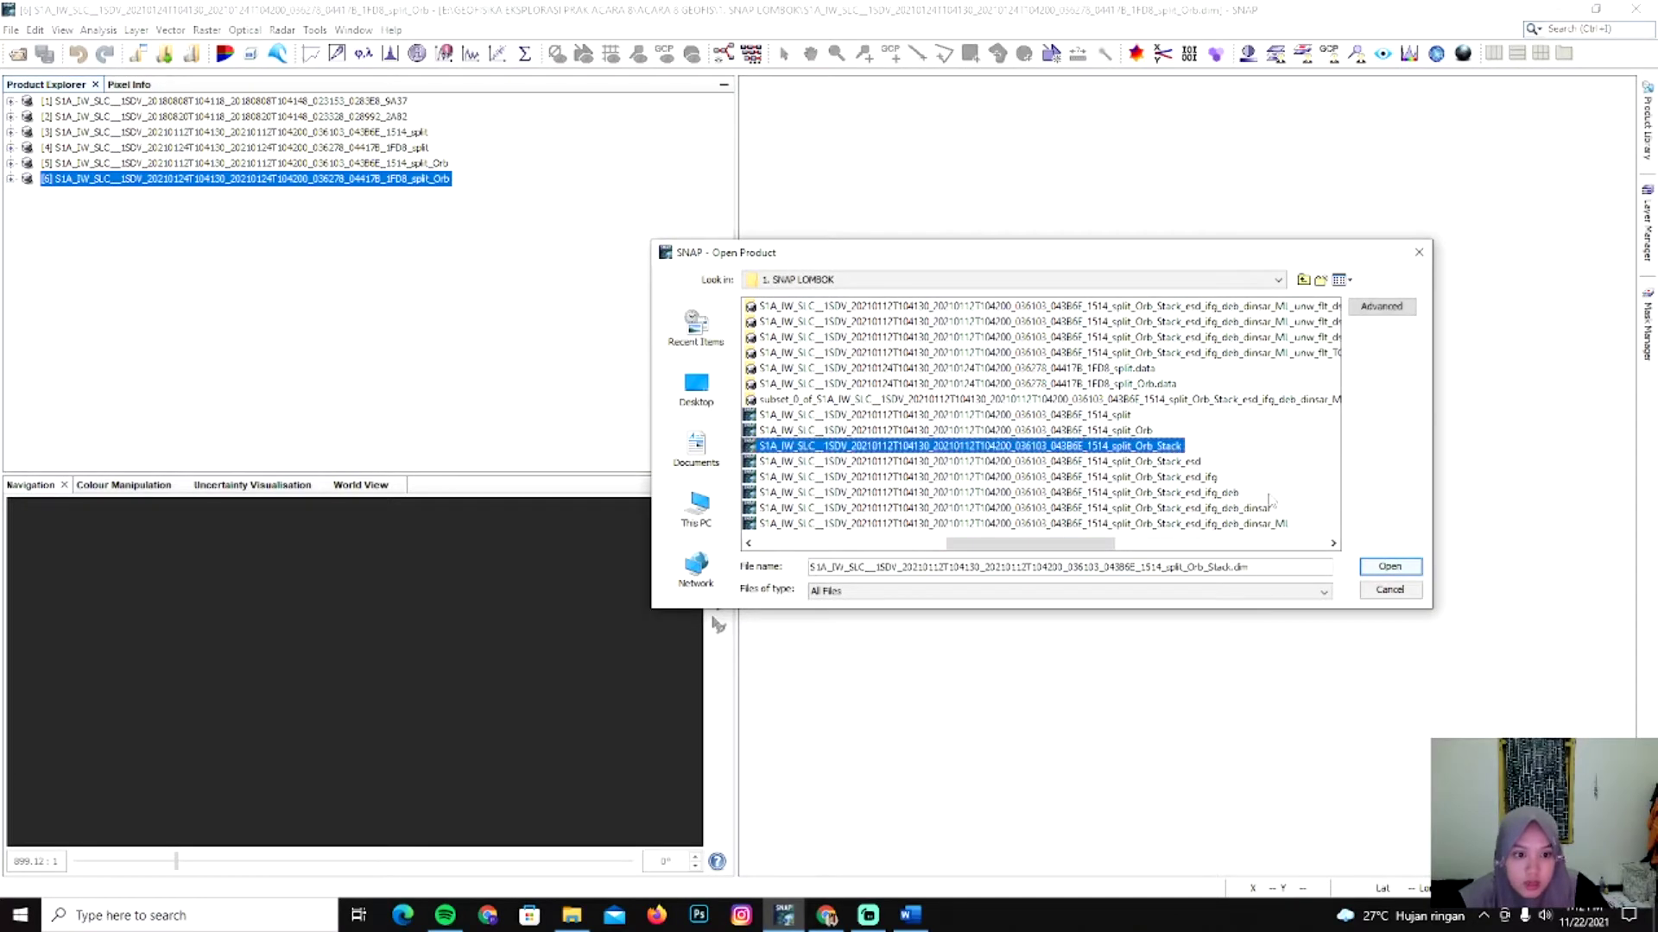
click(1382, 566)
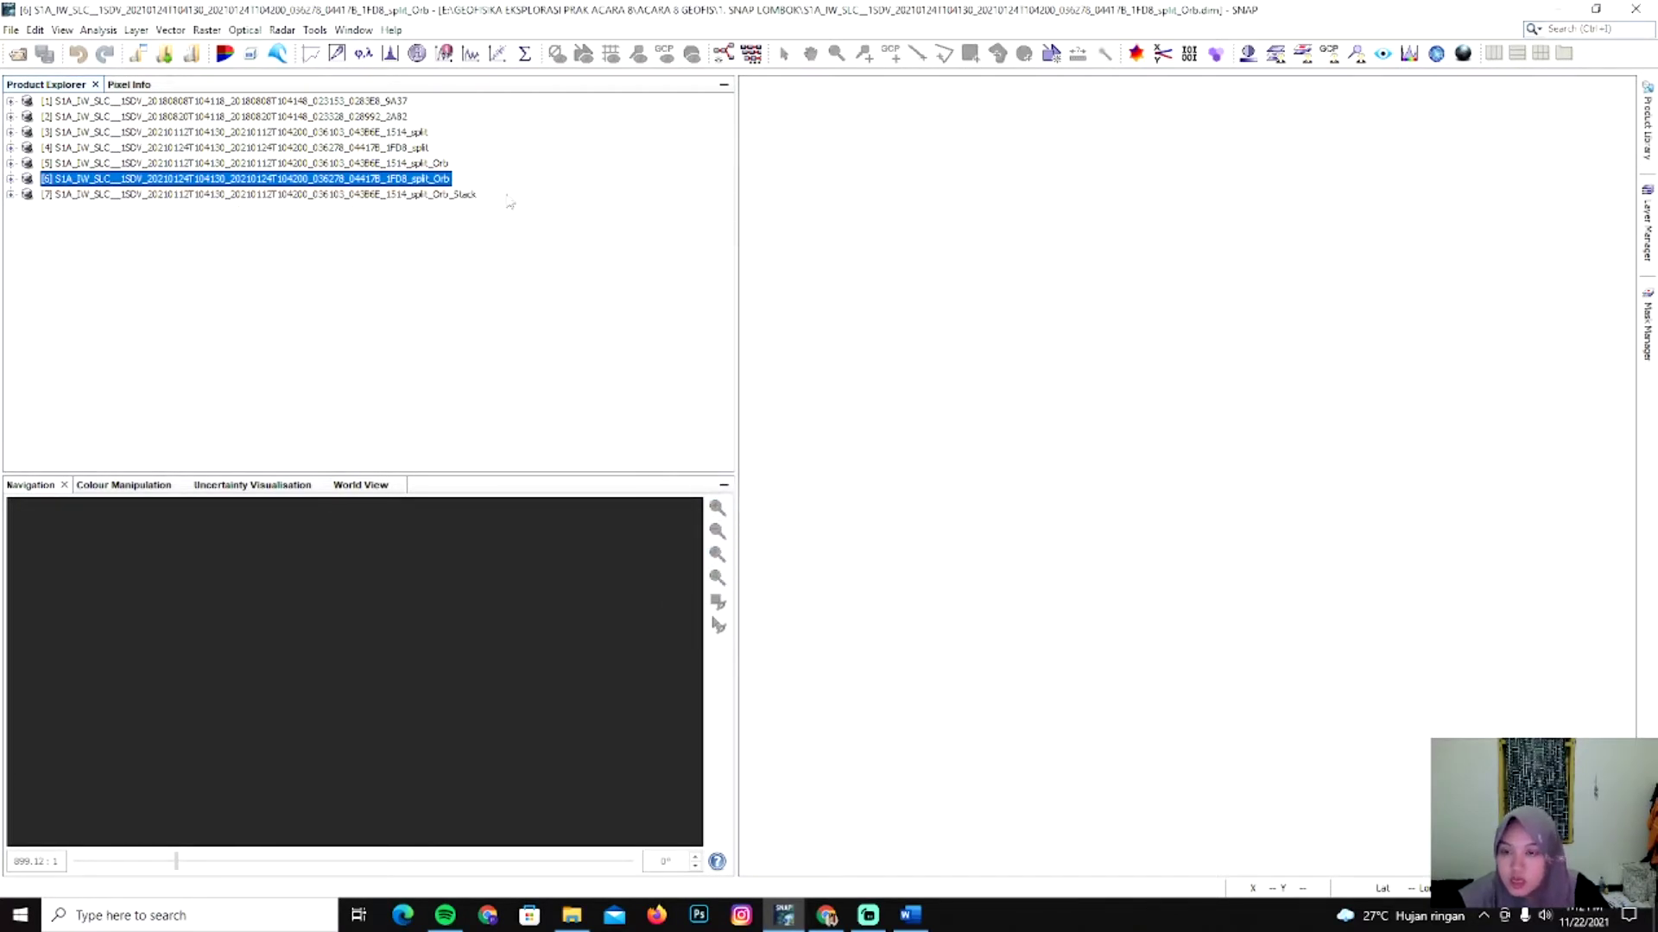
click(408, 199)
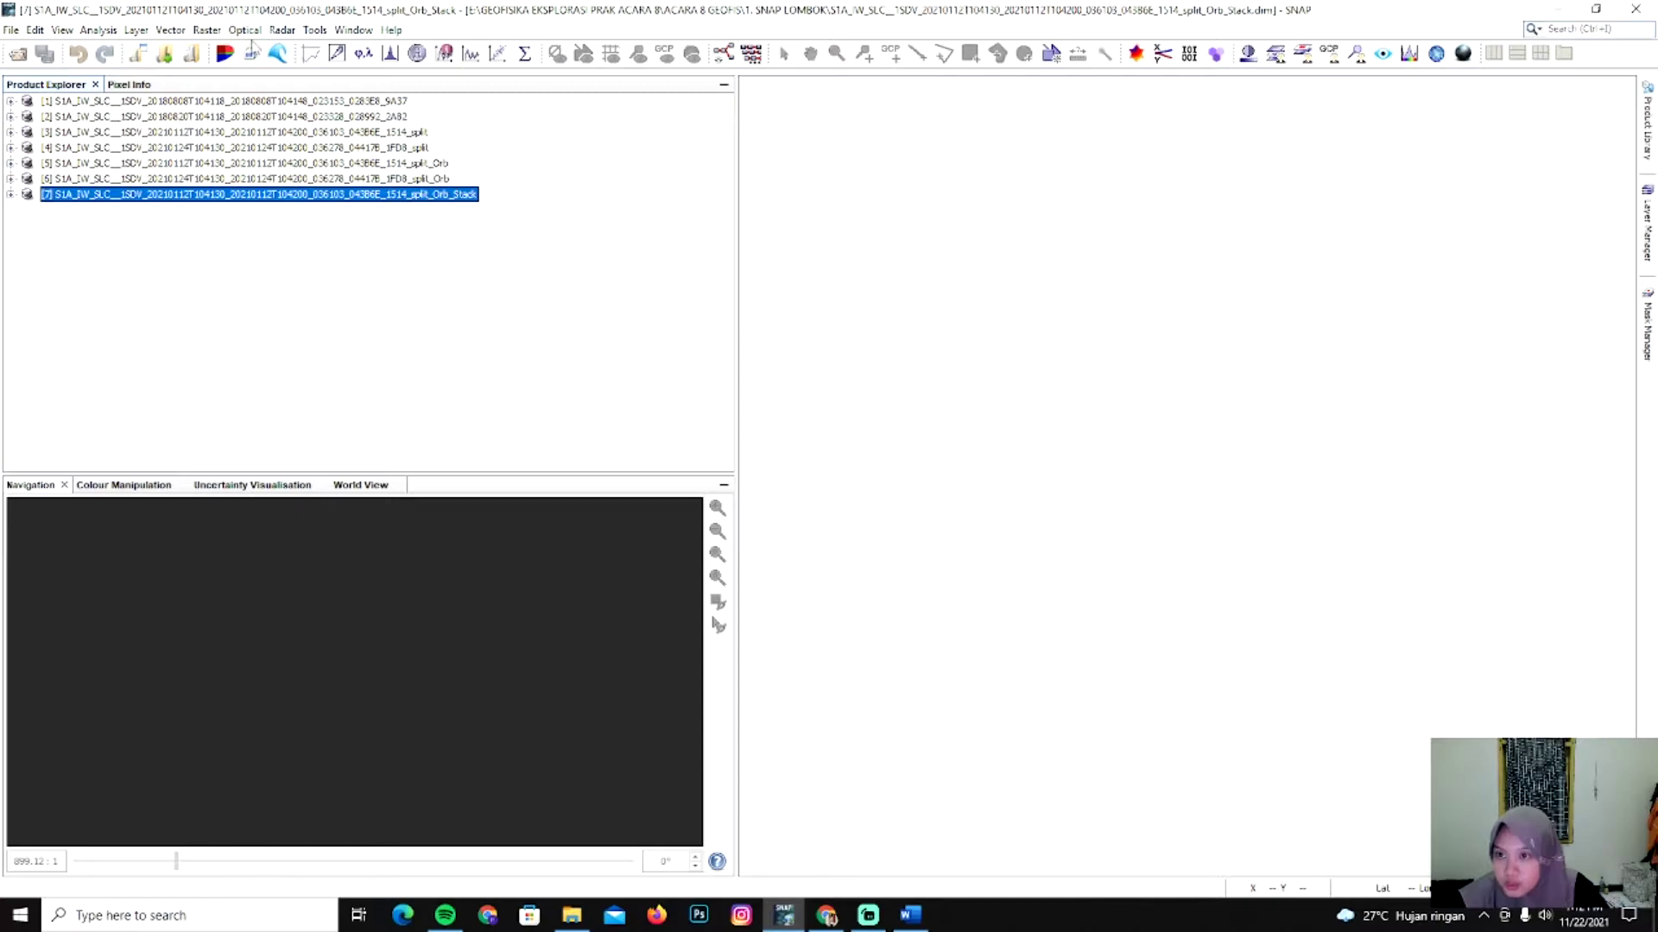
Review the I/O and processing parameters of S-1 Enhanced Spectral Diversity for the split_Orb_Stack product, and close it without running.
click(282, 31)
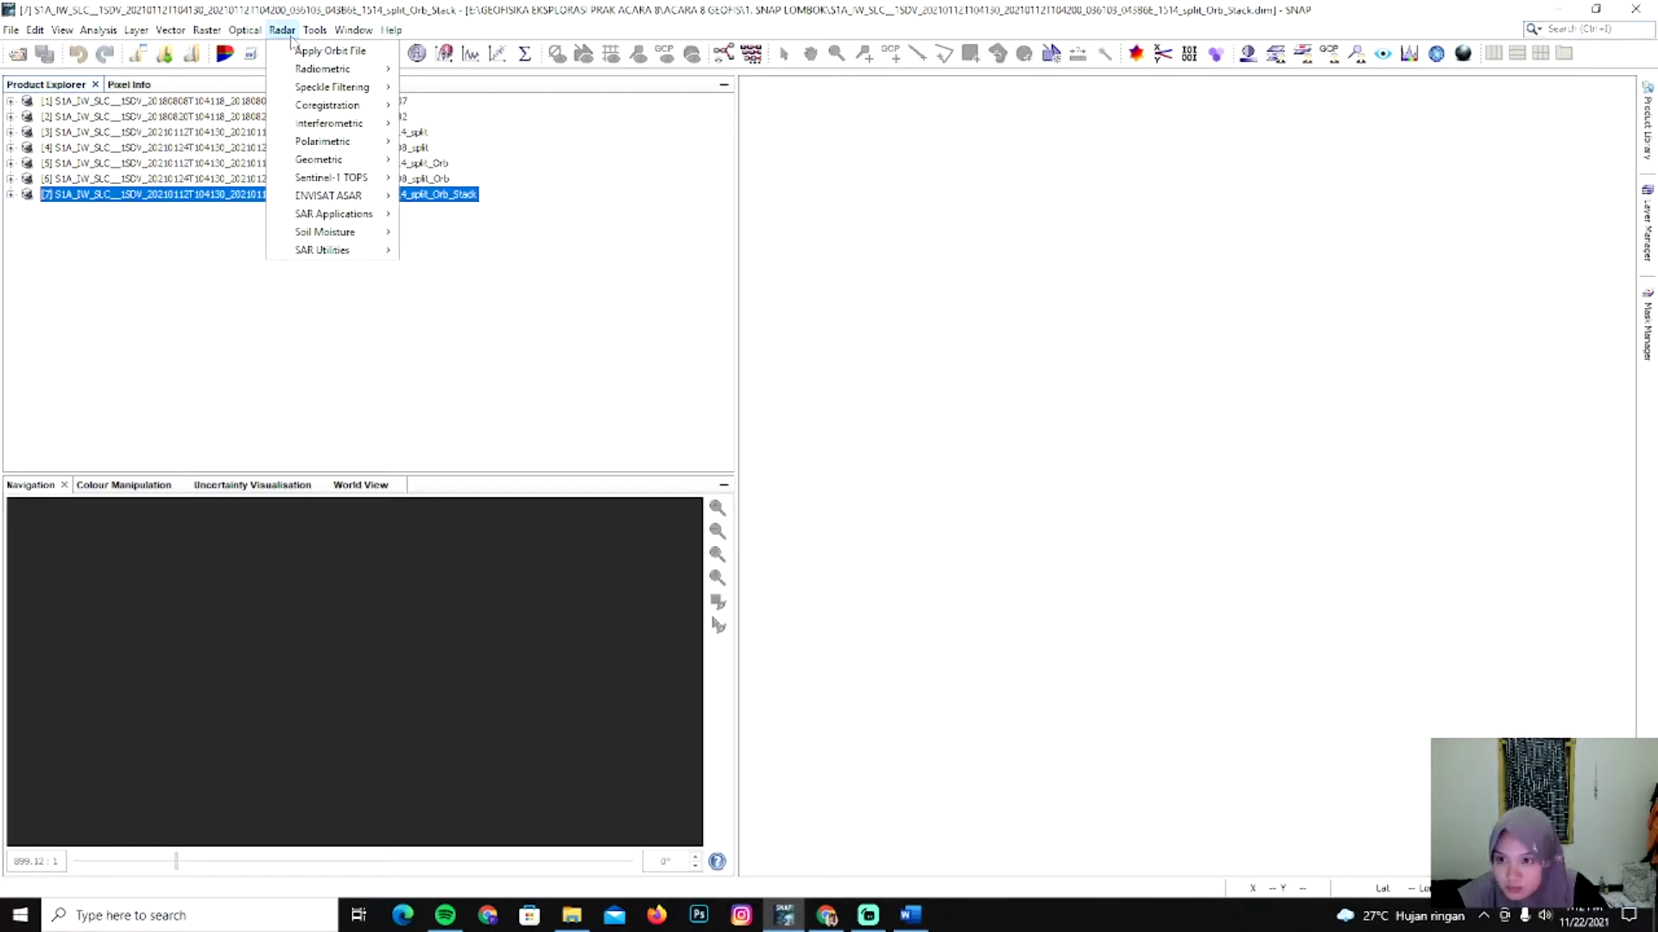
click(552, 401)
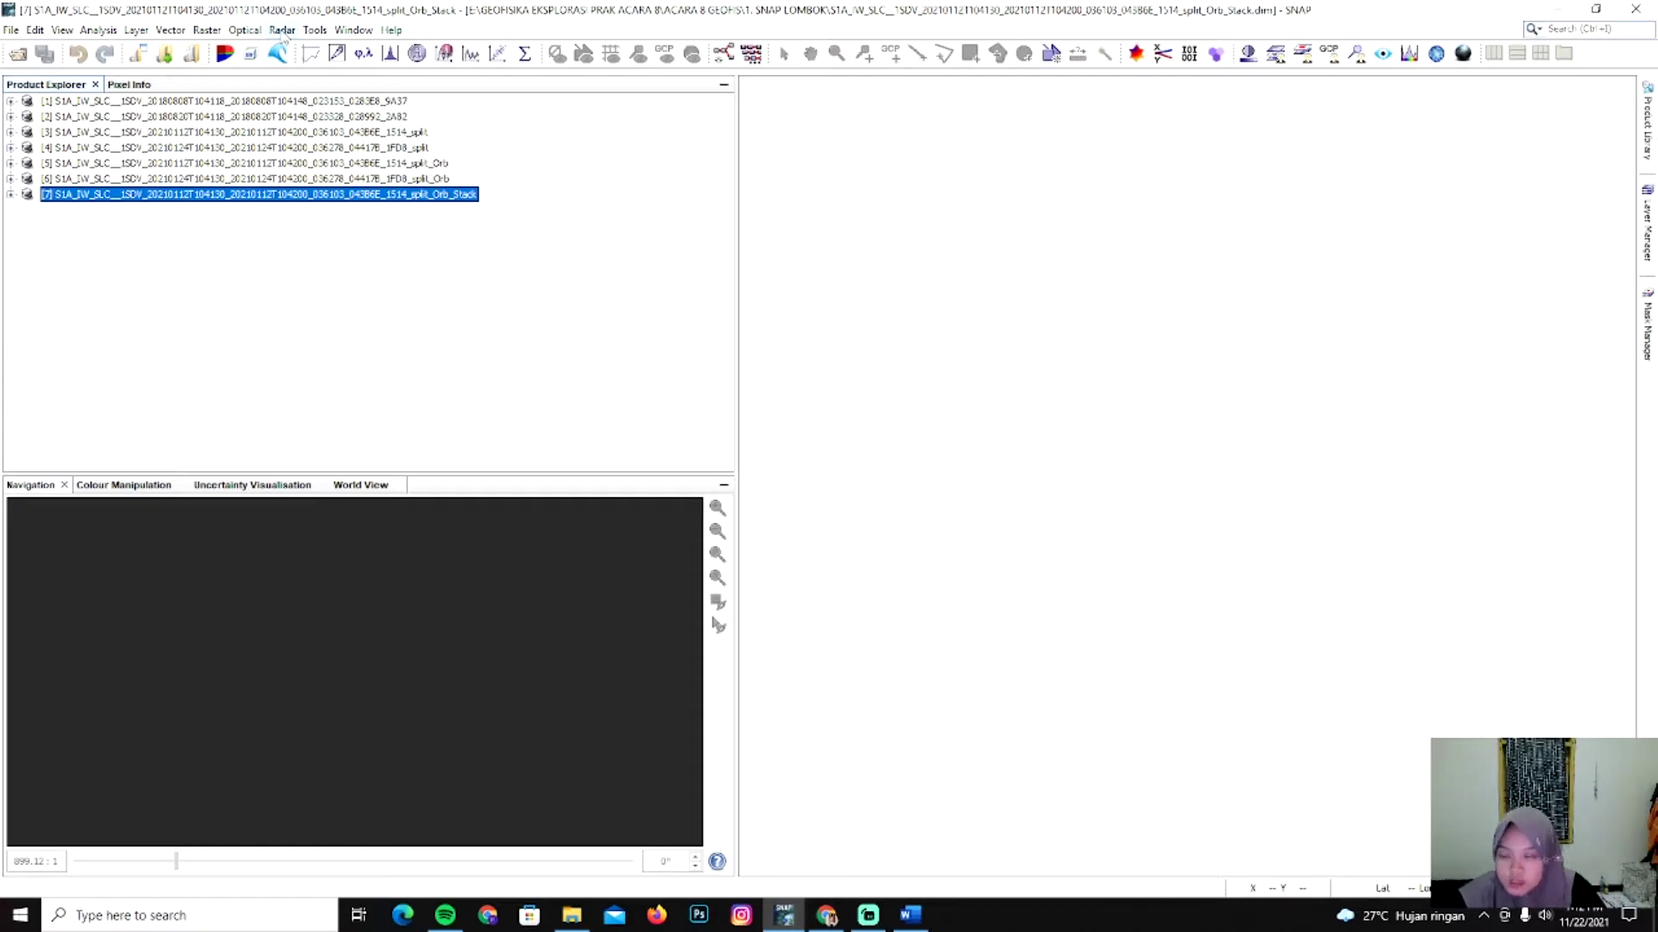
click(283, 31)
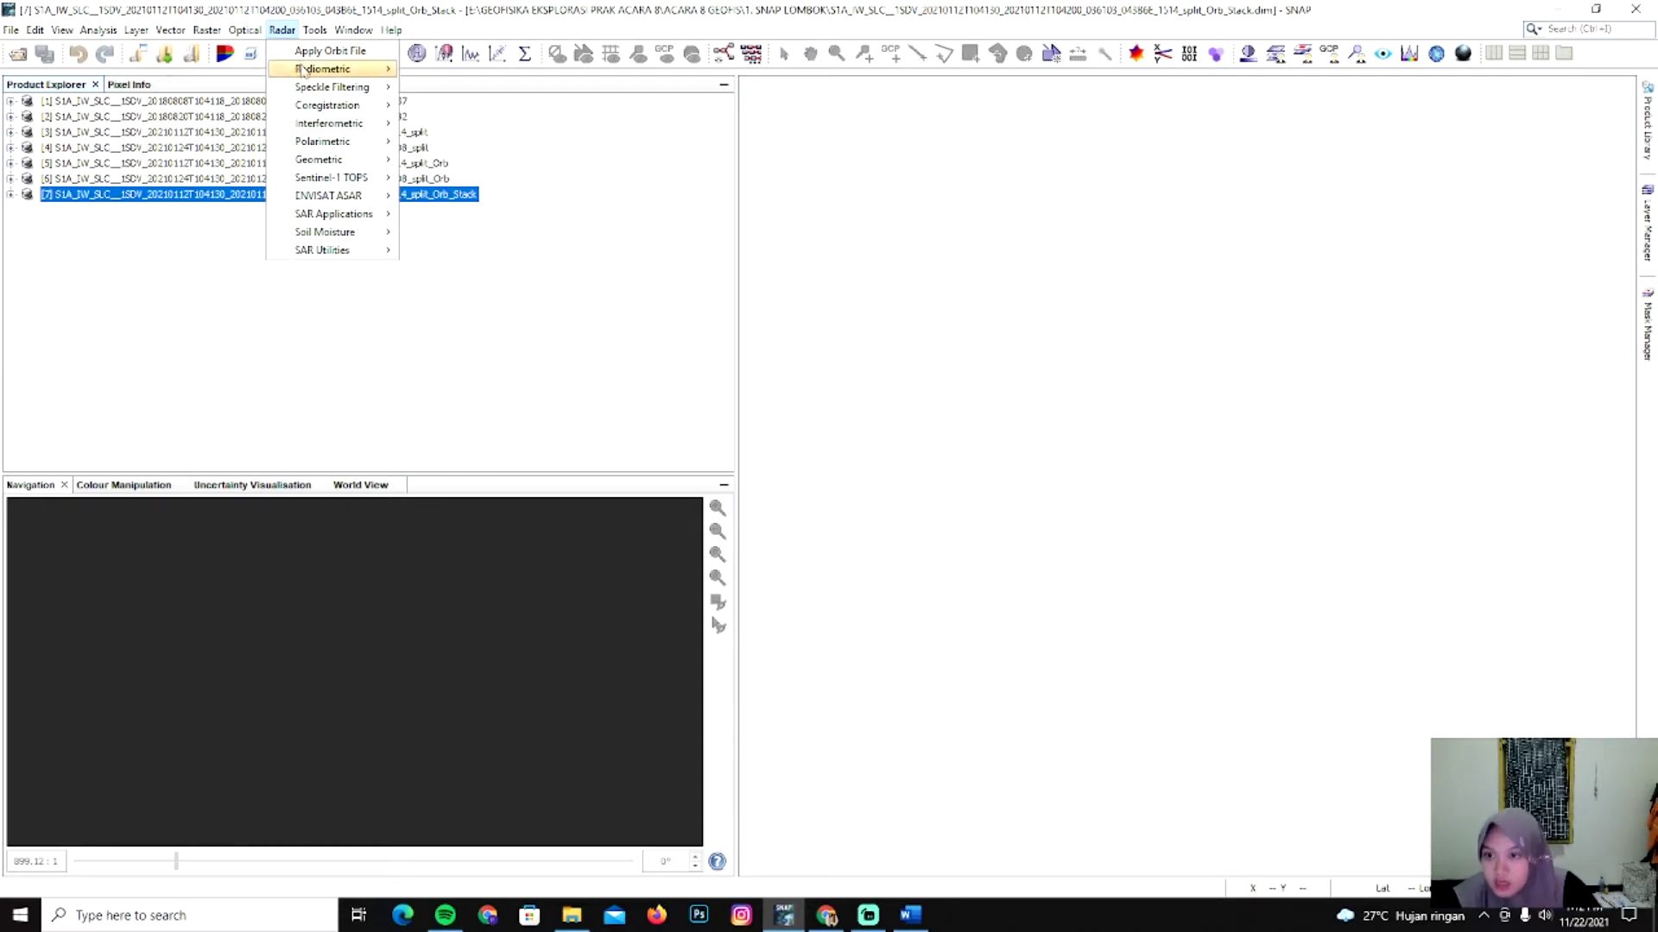
mouse_move(320, 128)
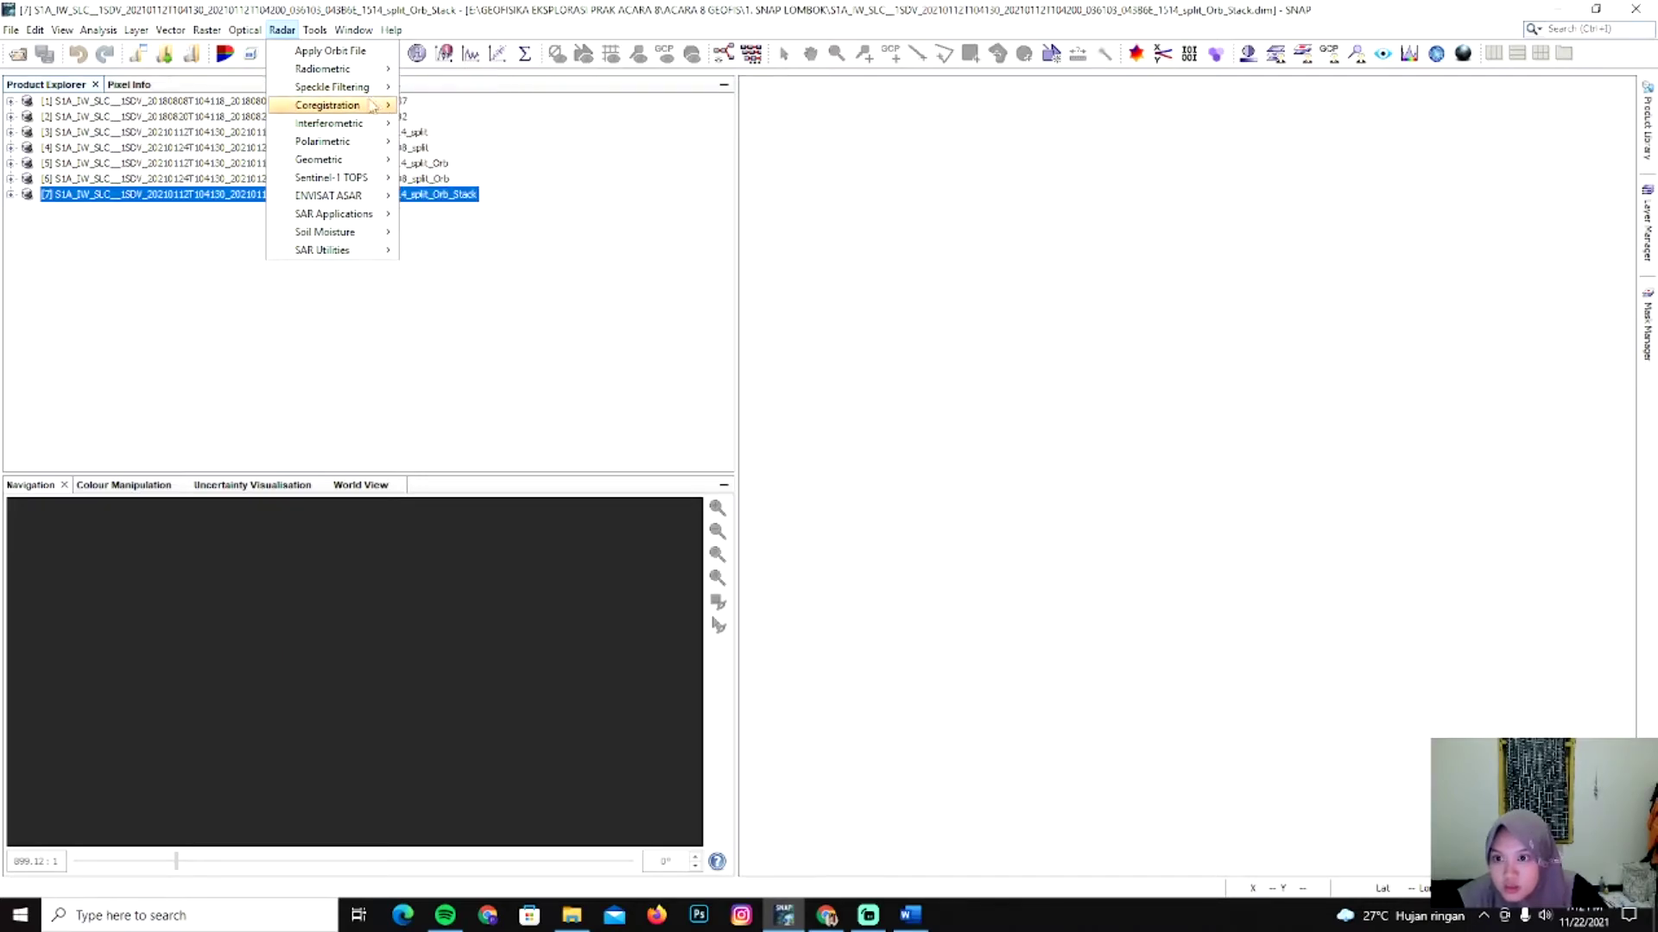
mouse_move(371, 105)
mouse_move(460, 127)
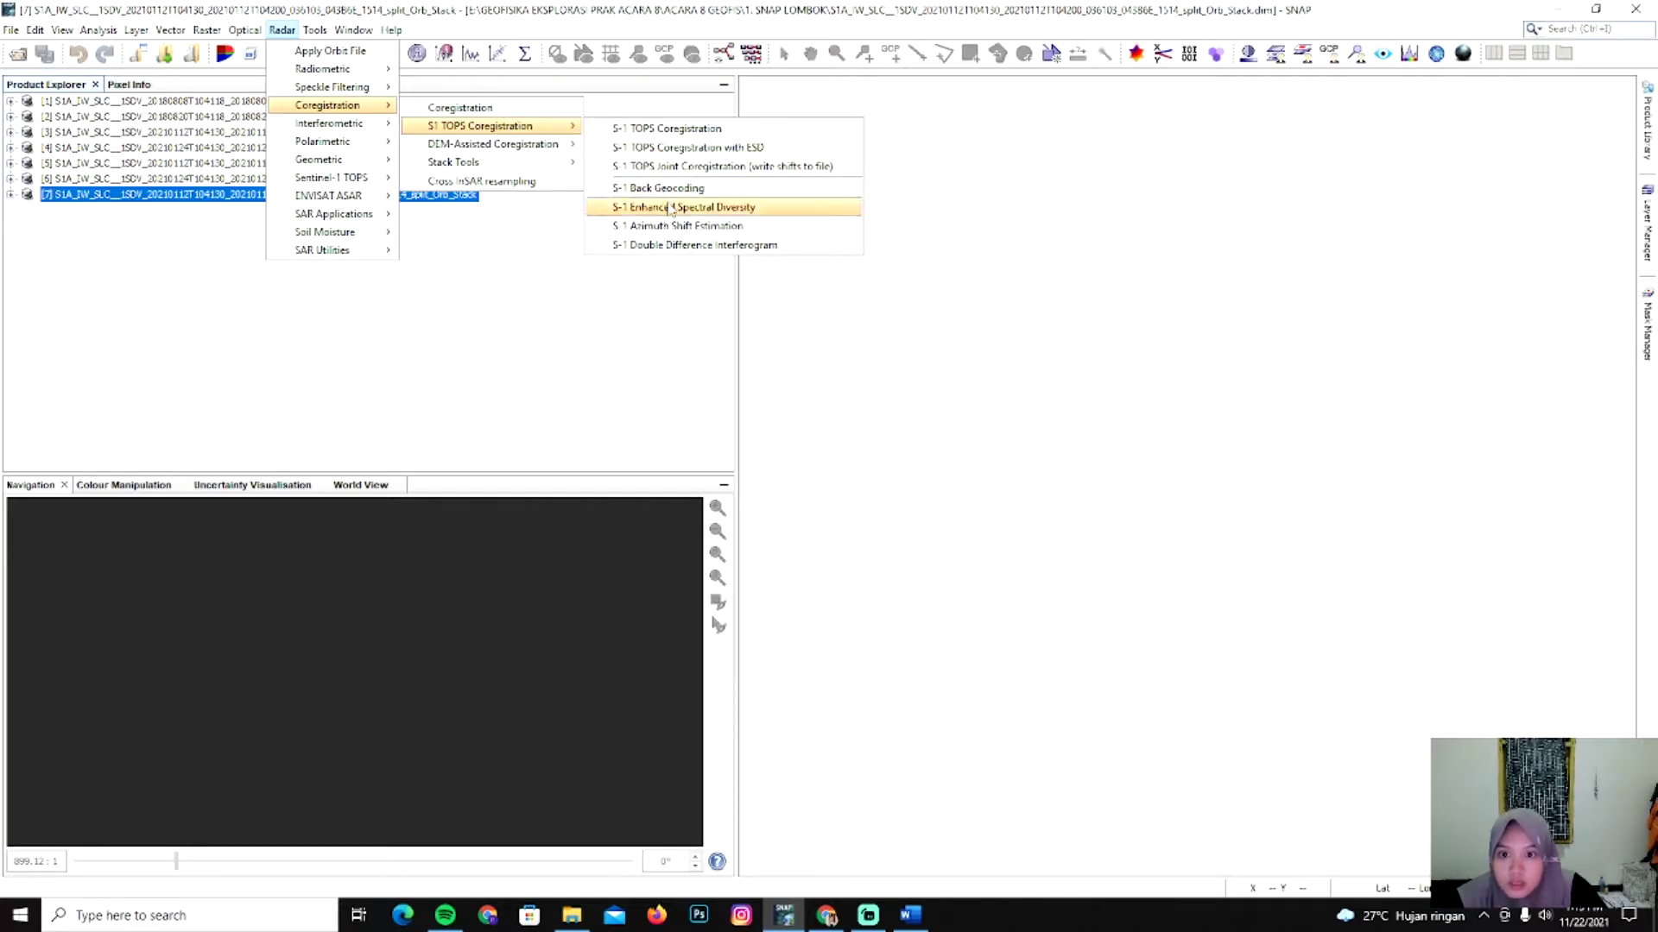
click(730, 209)
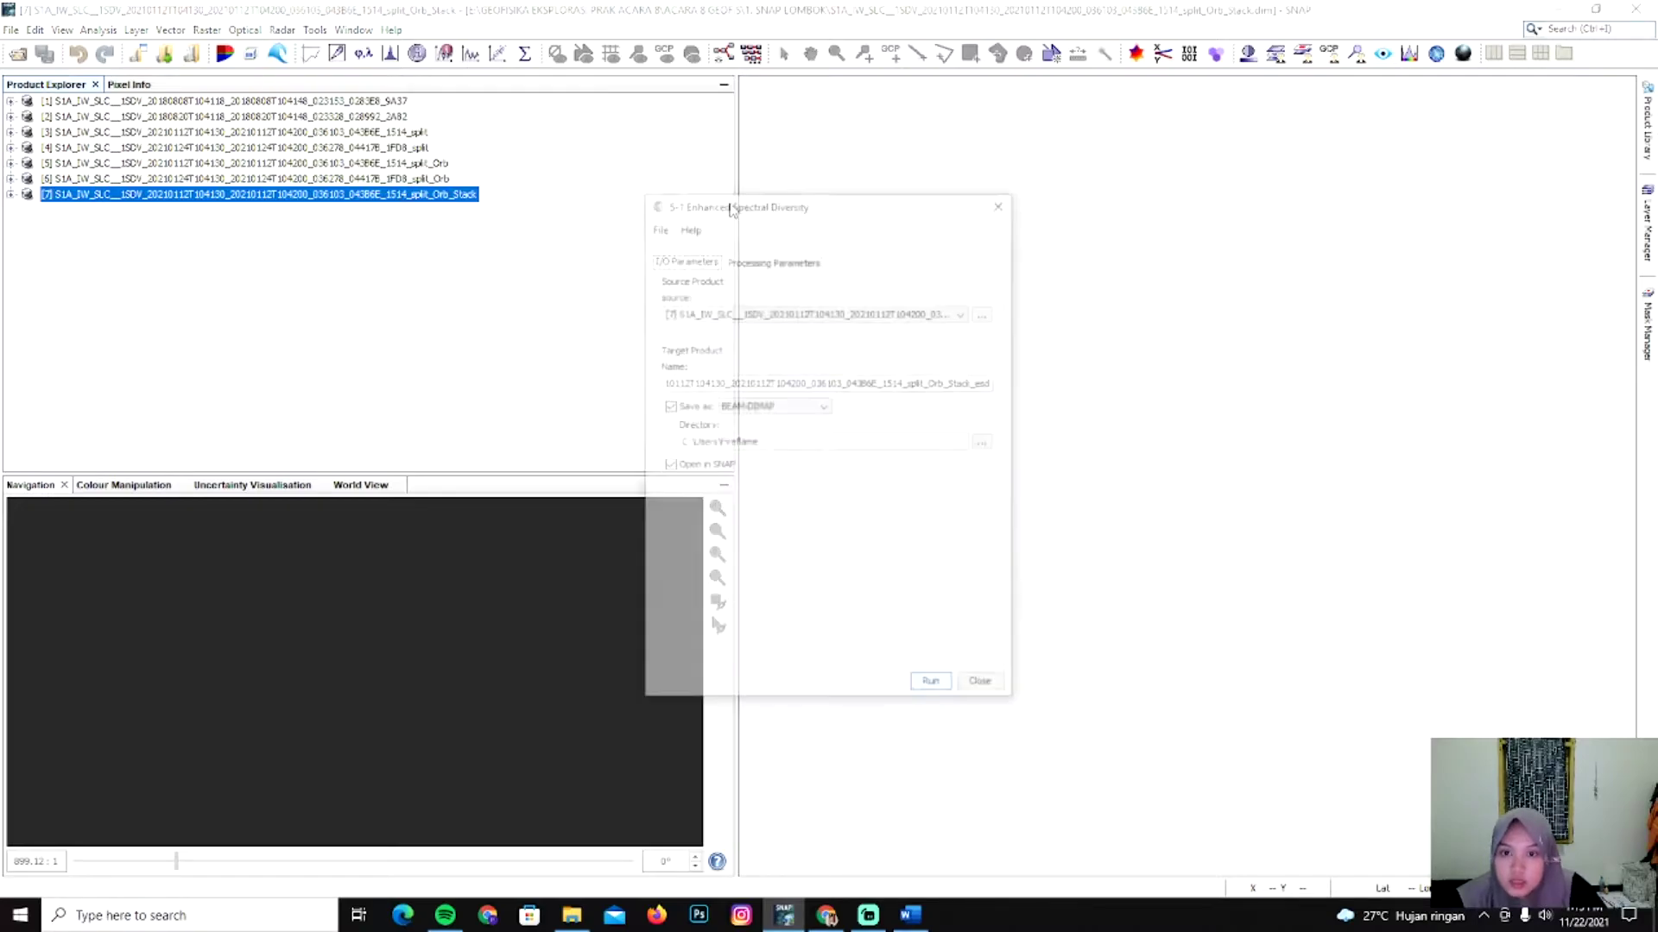
click(784, 258)
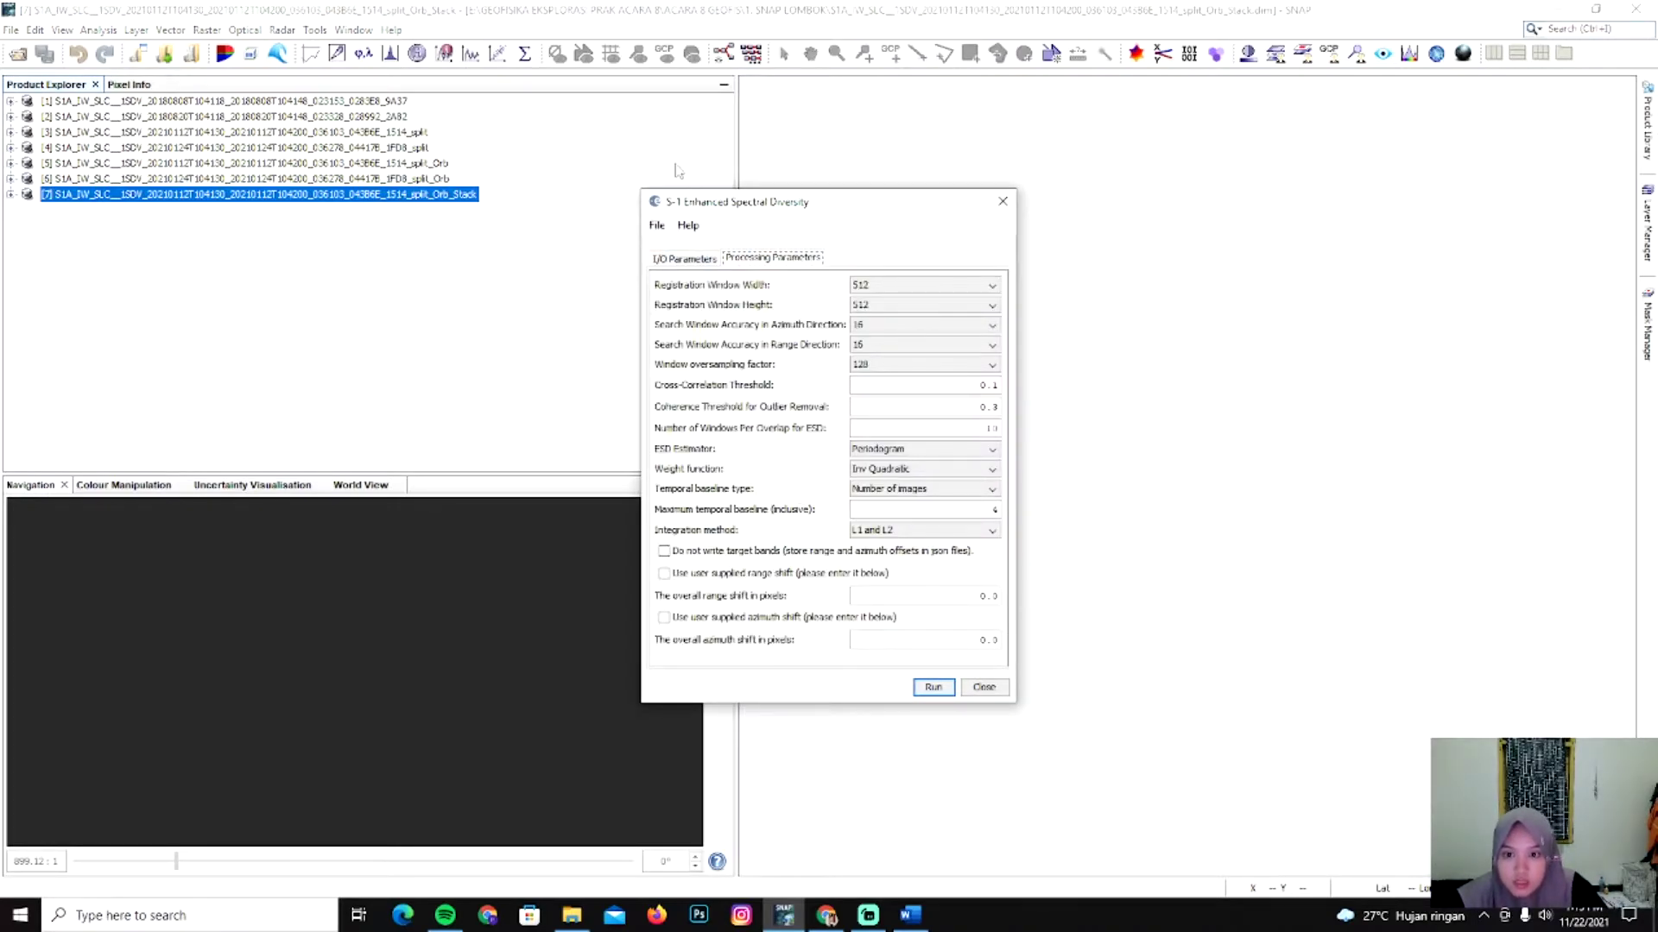
click(682, 259)
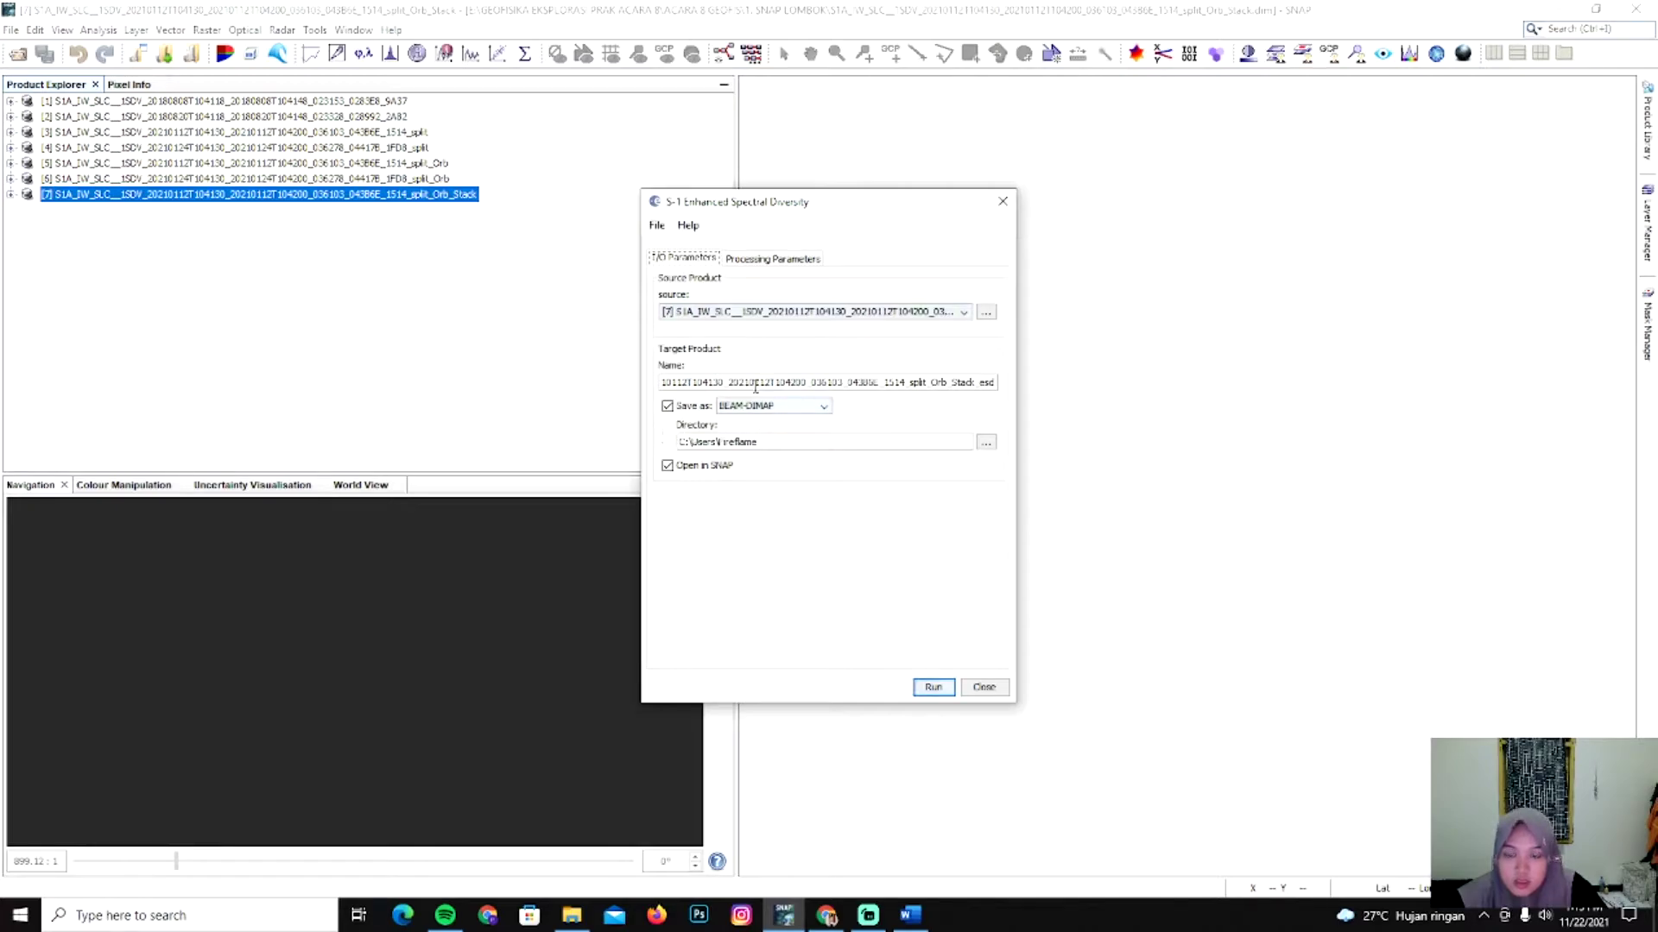
click(788, 261)
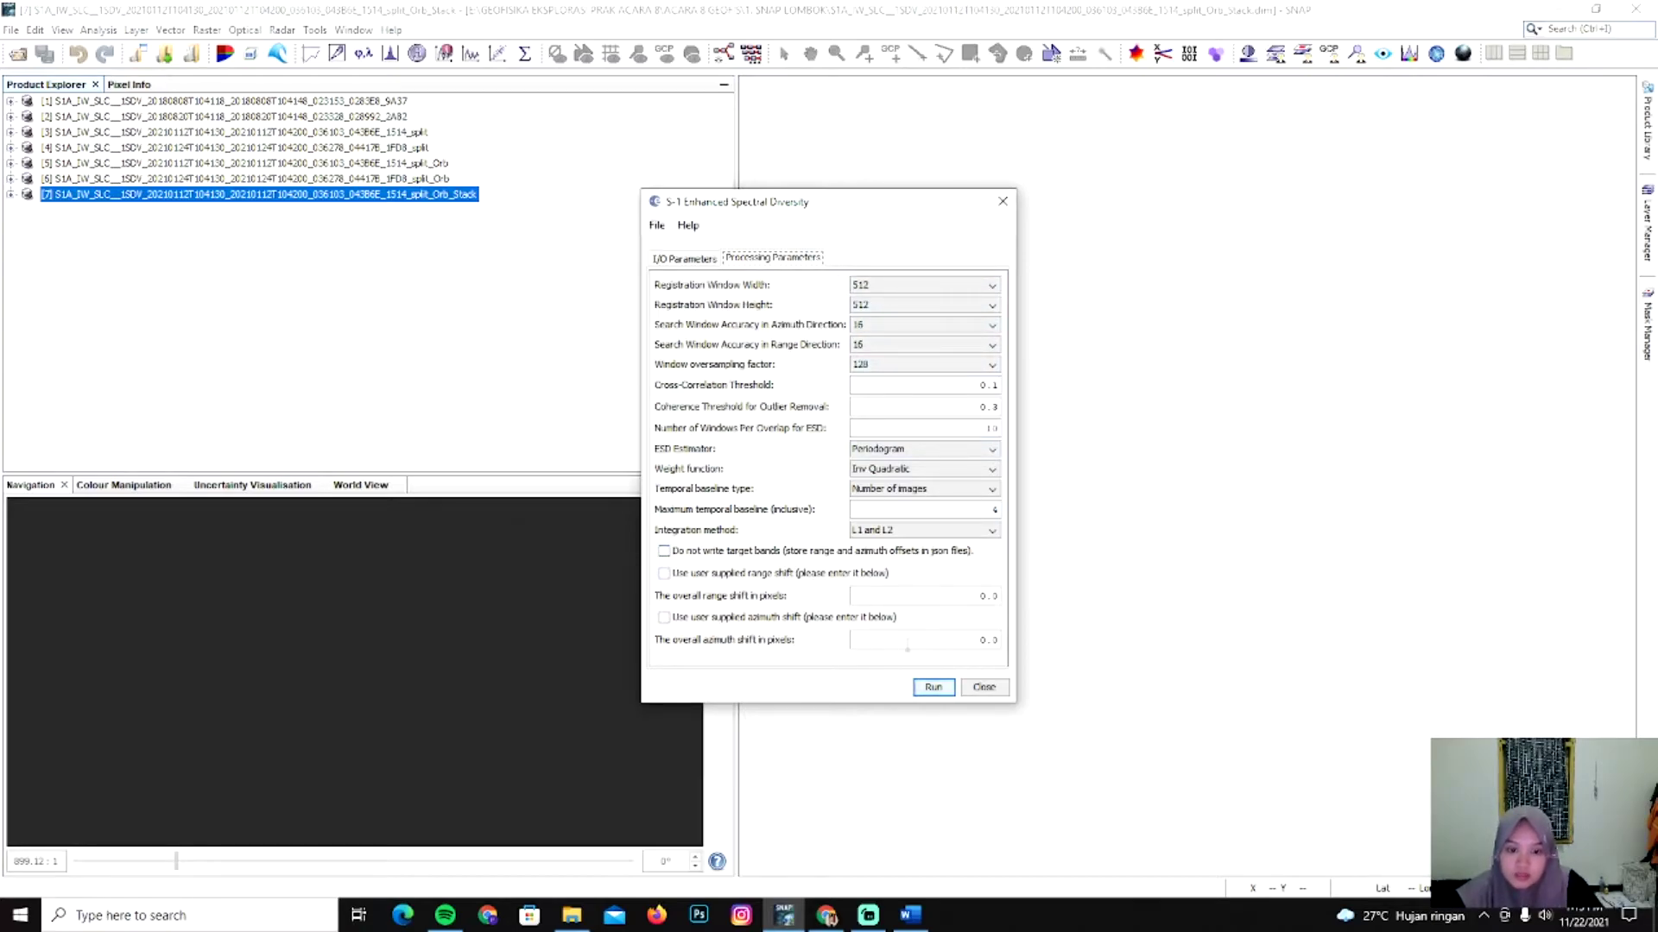
click(981, 688)
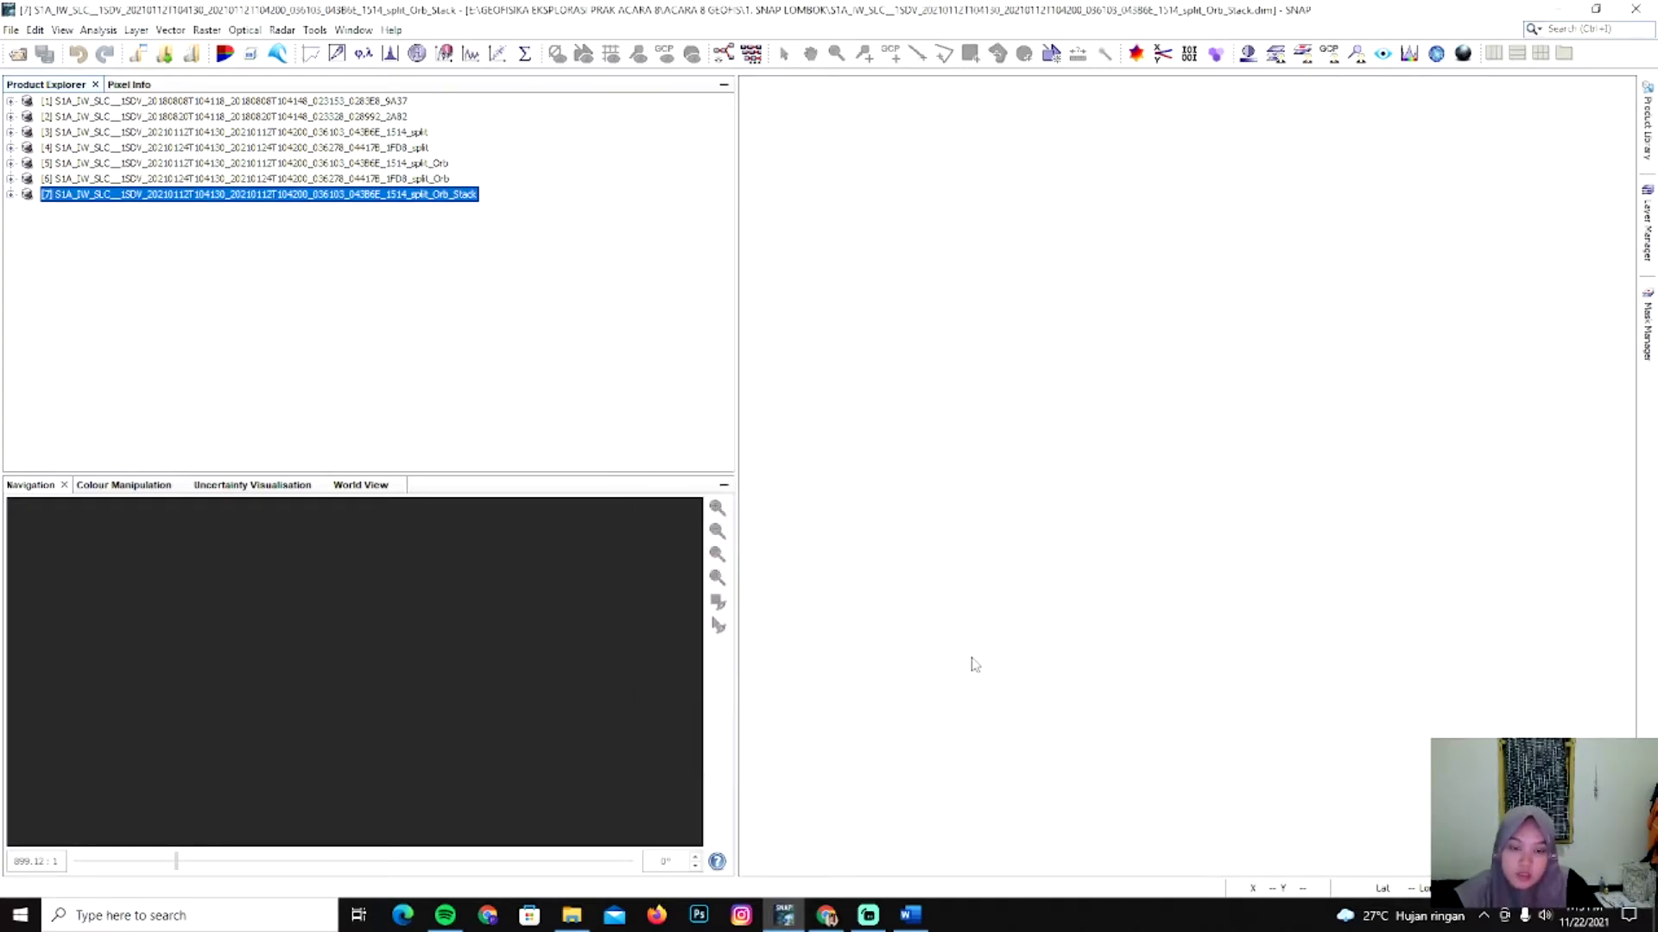
Open the already ESD-processed 20210112 product (ending 1514_split_Orb_Stack_esd) from the 1. SNAP LOMBOK folder.
click(8, 31)
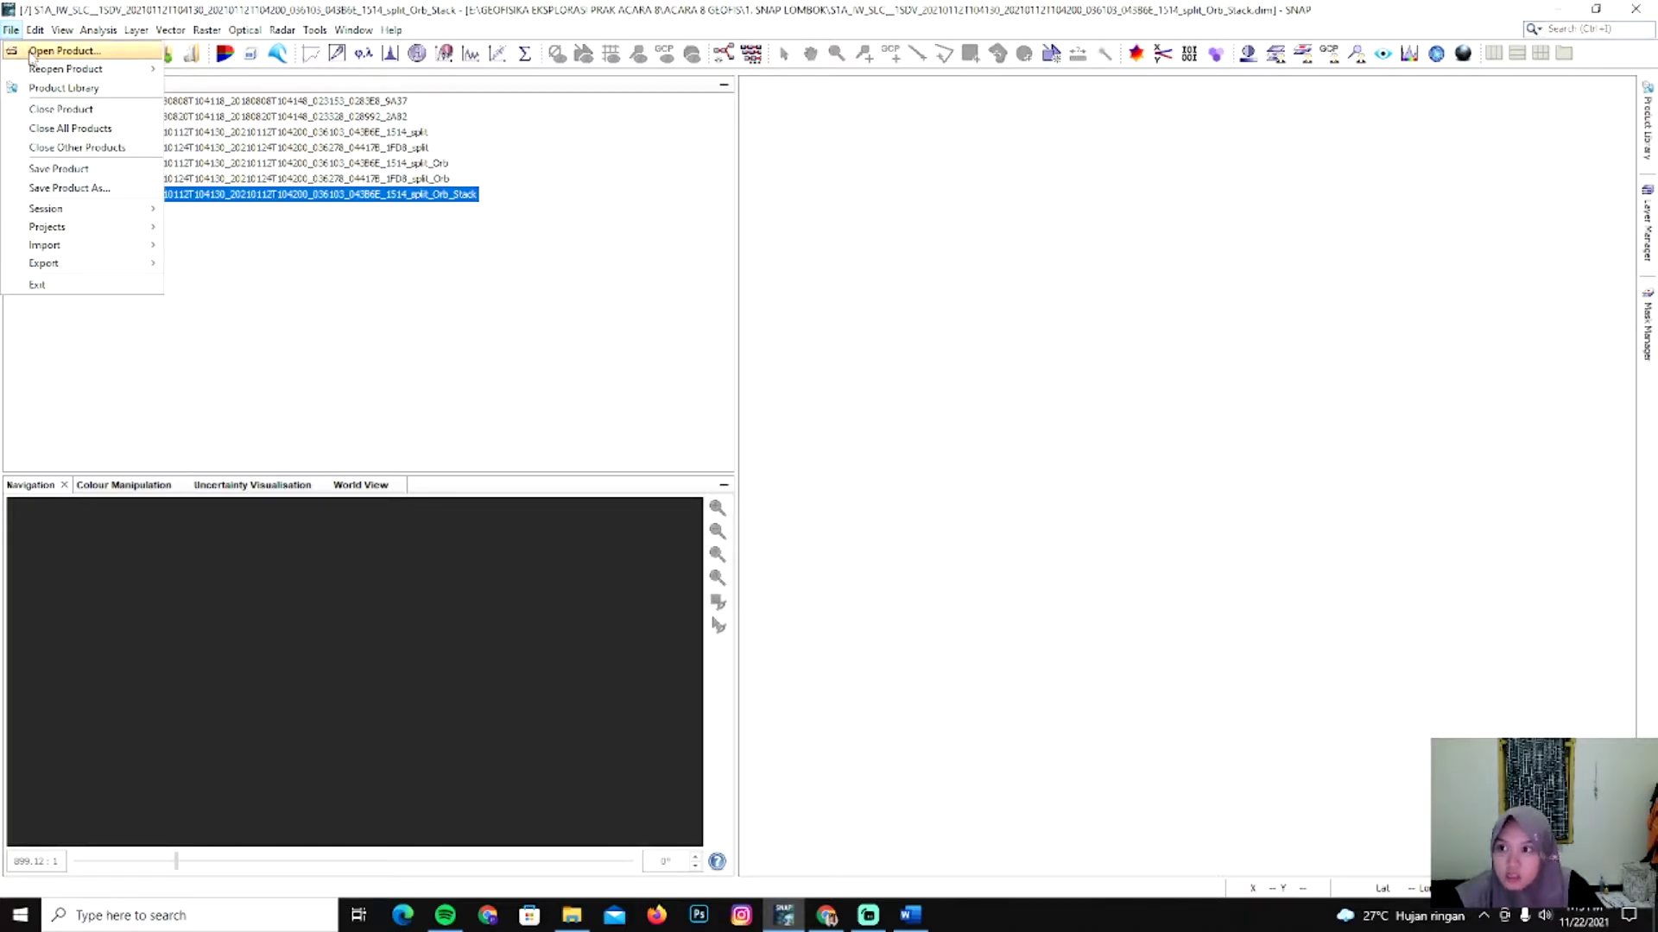
click(32, 55)
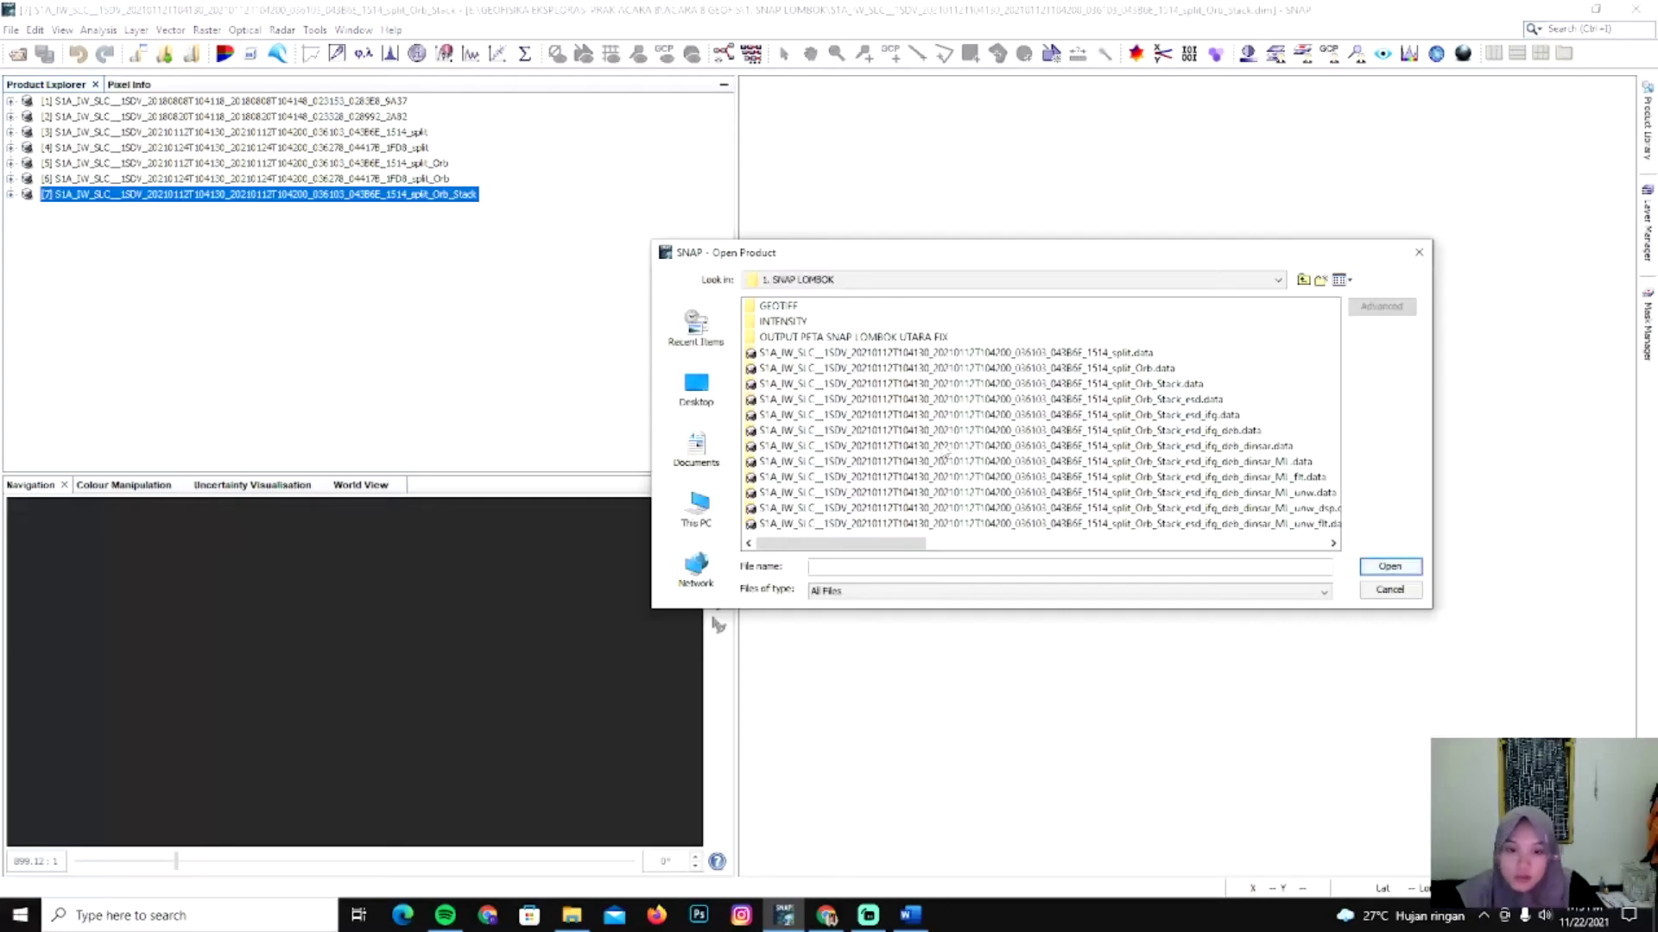
scroll(947, 453, down, 3)
scroll(947, 453, down, 3)
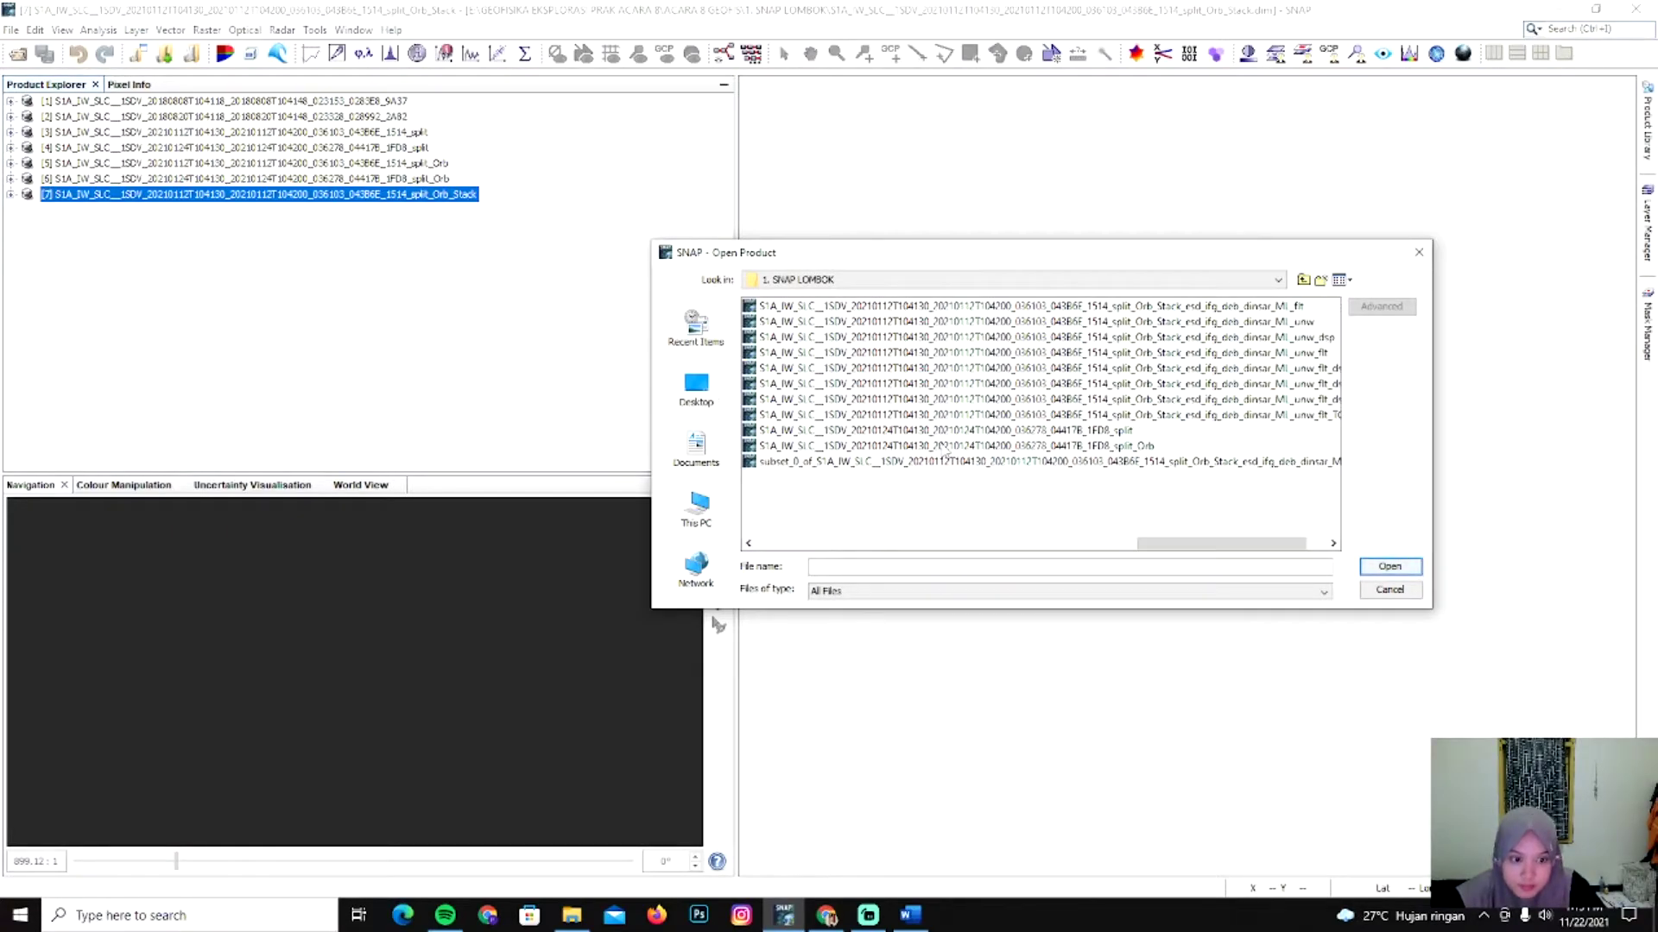
scroll(947, 454, up, 1)
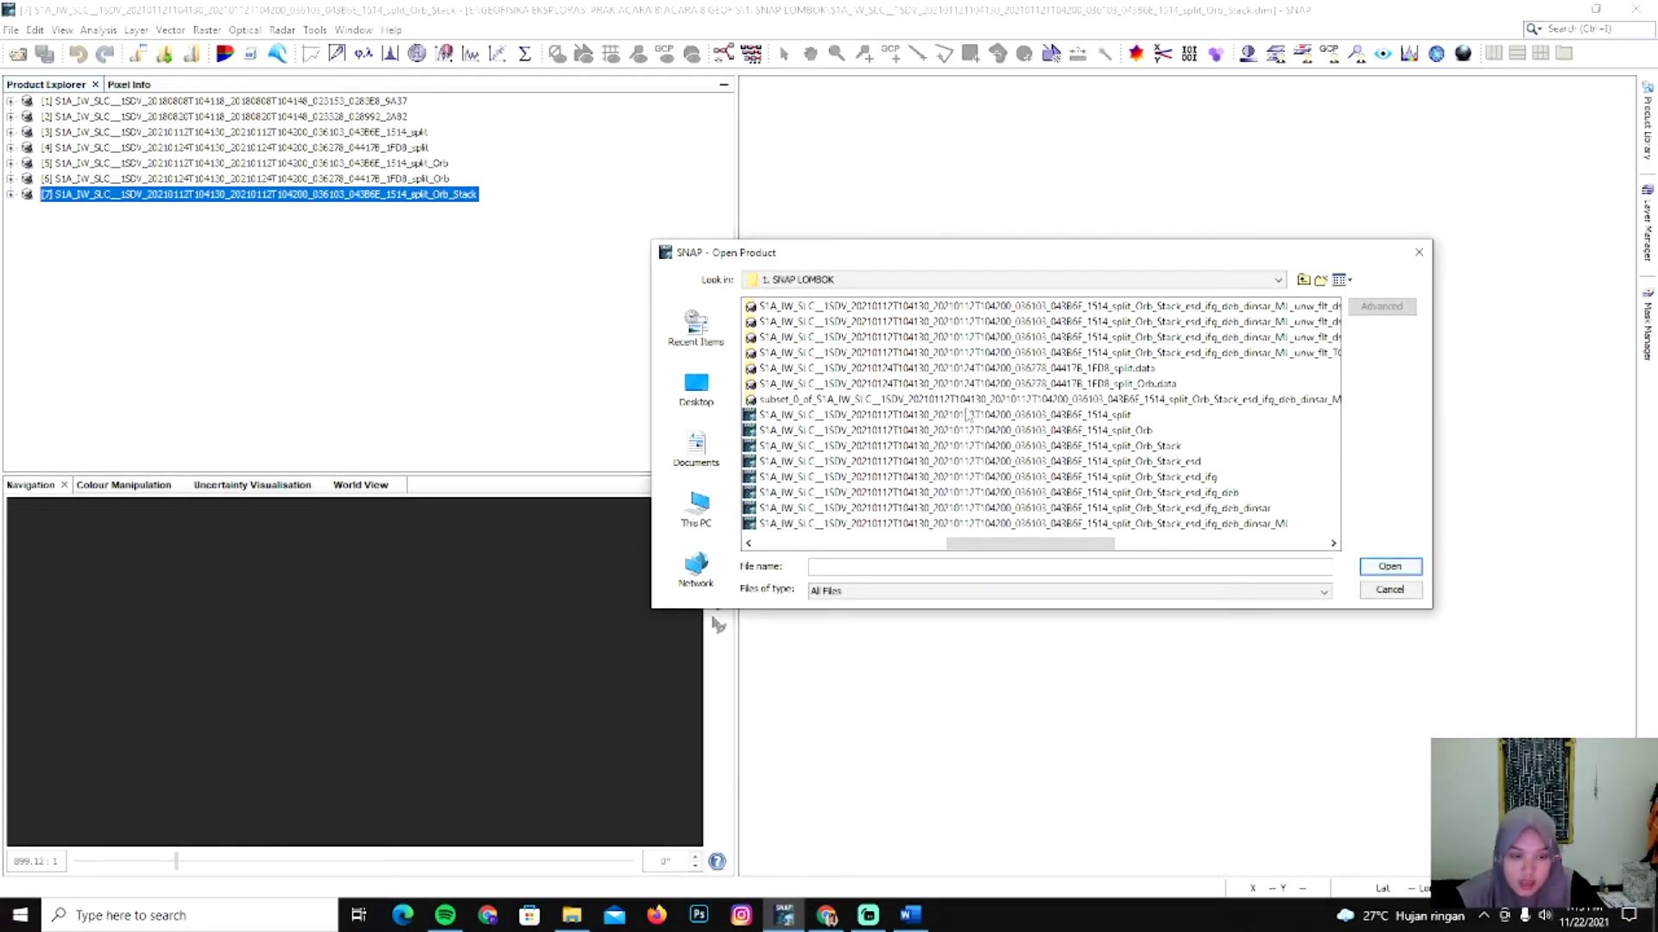
click(1167, 462)
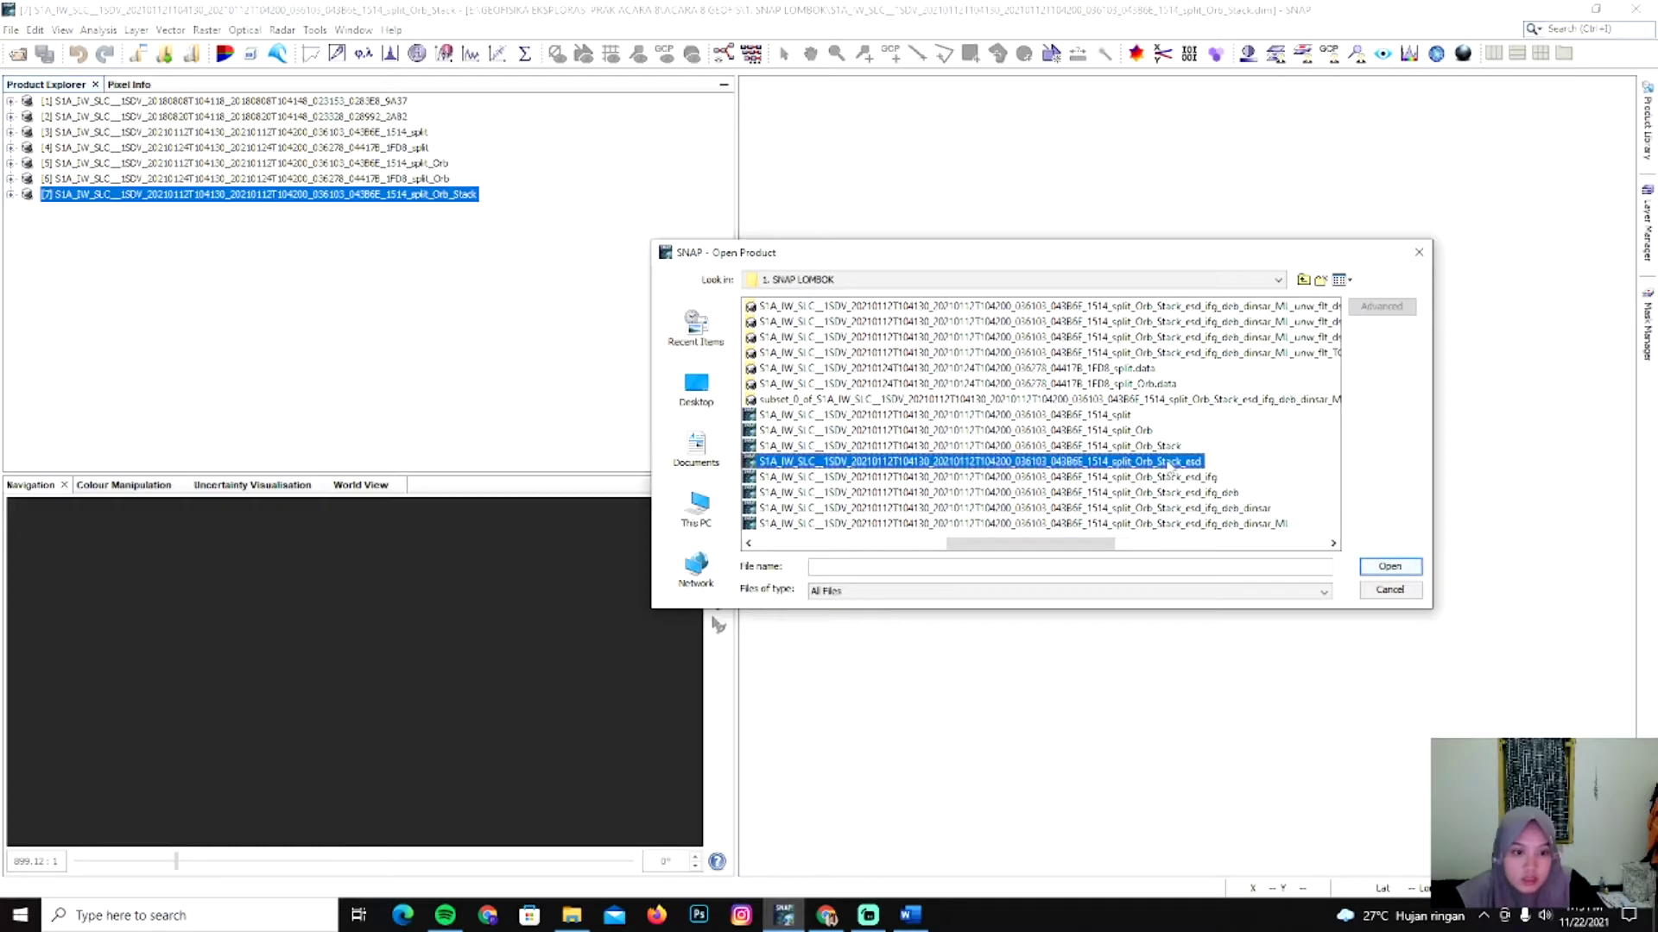
click(1387, 567)
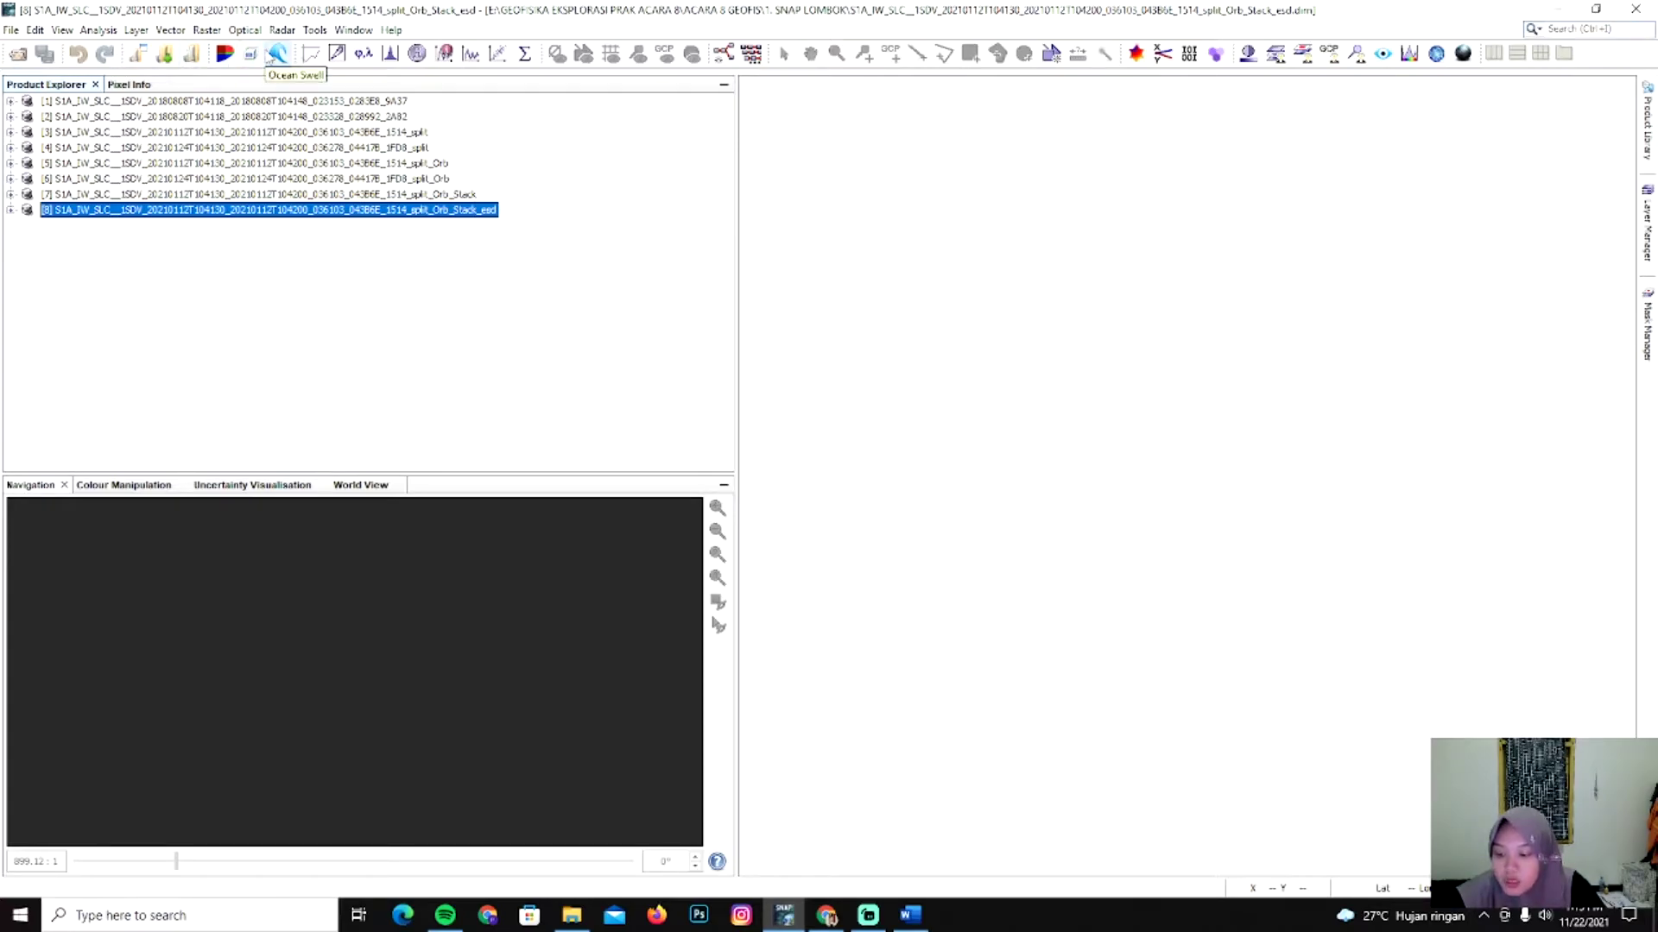
Review the I/O and processing parameters of Interferogram Formation for the split_Orb_Stack_esd product, and close it without running.
click(281, 30)
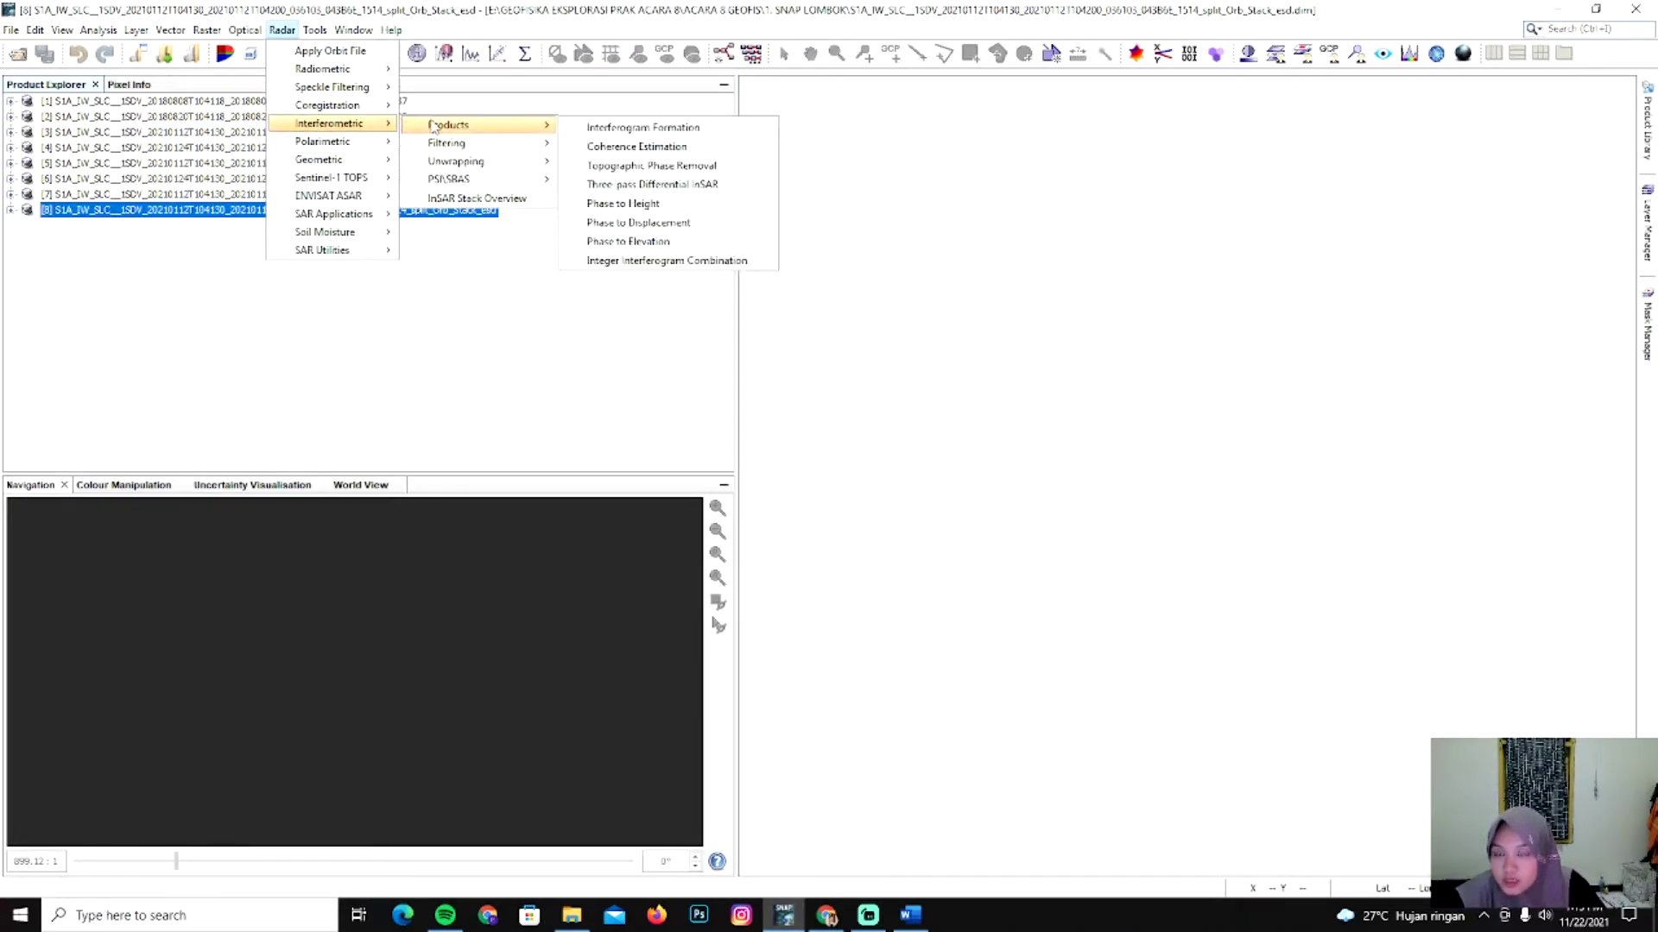
click(590, 128)
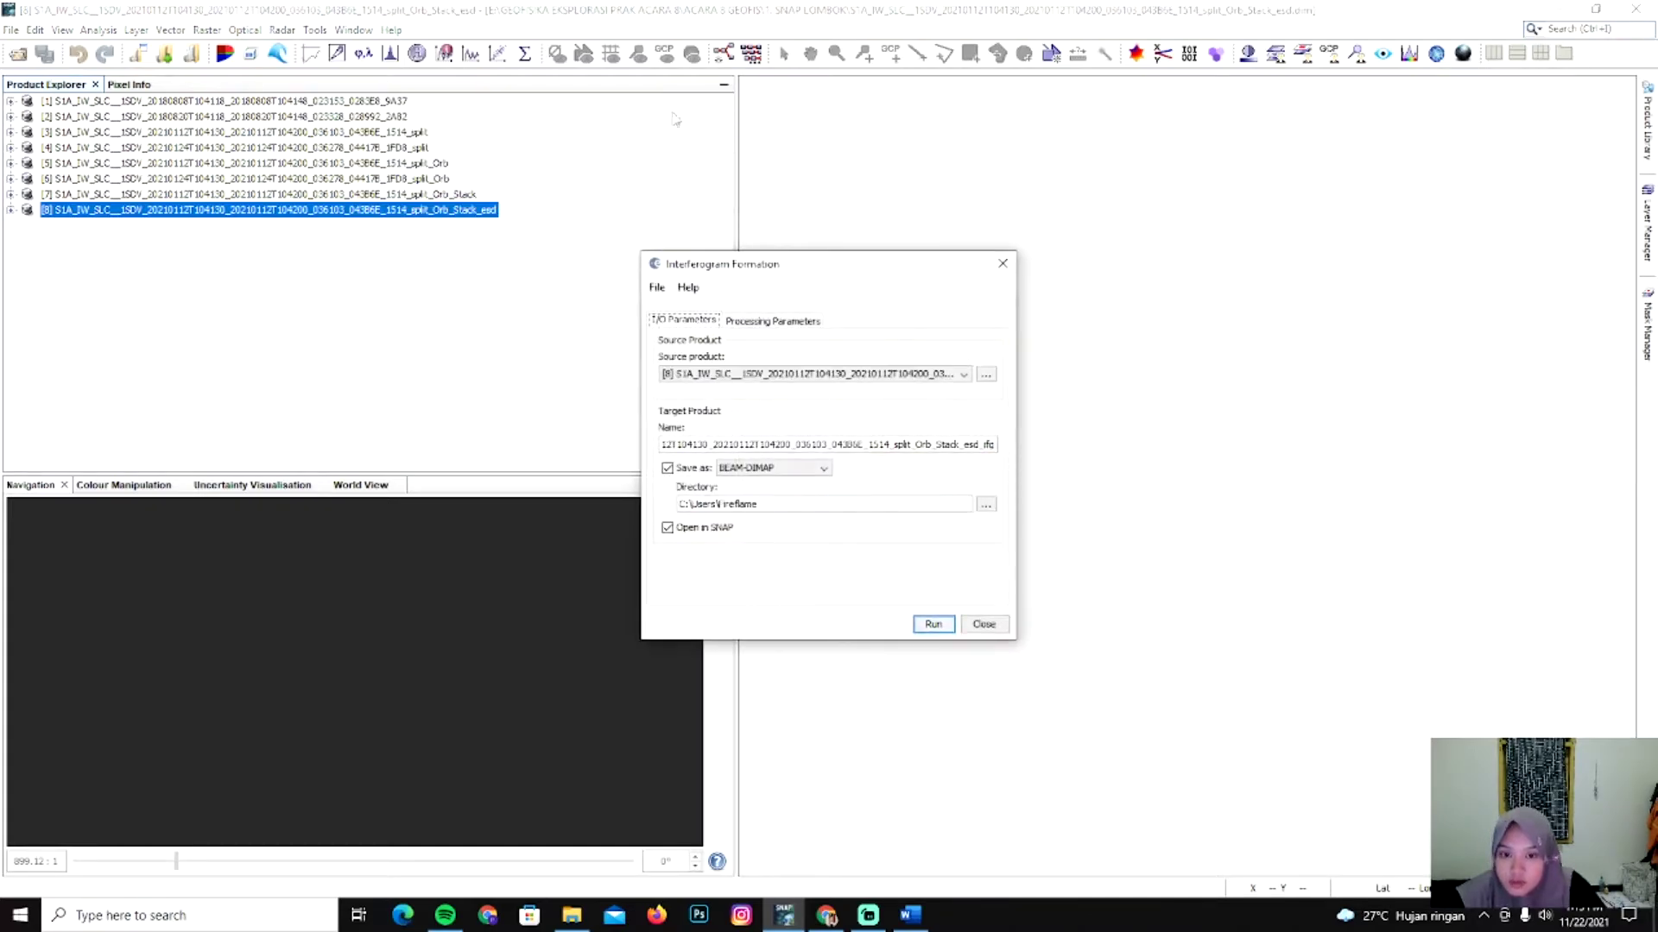
click(777, 320)
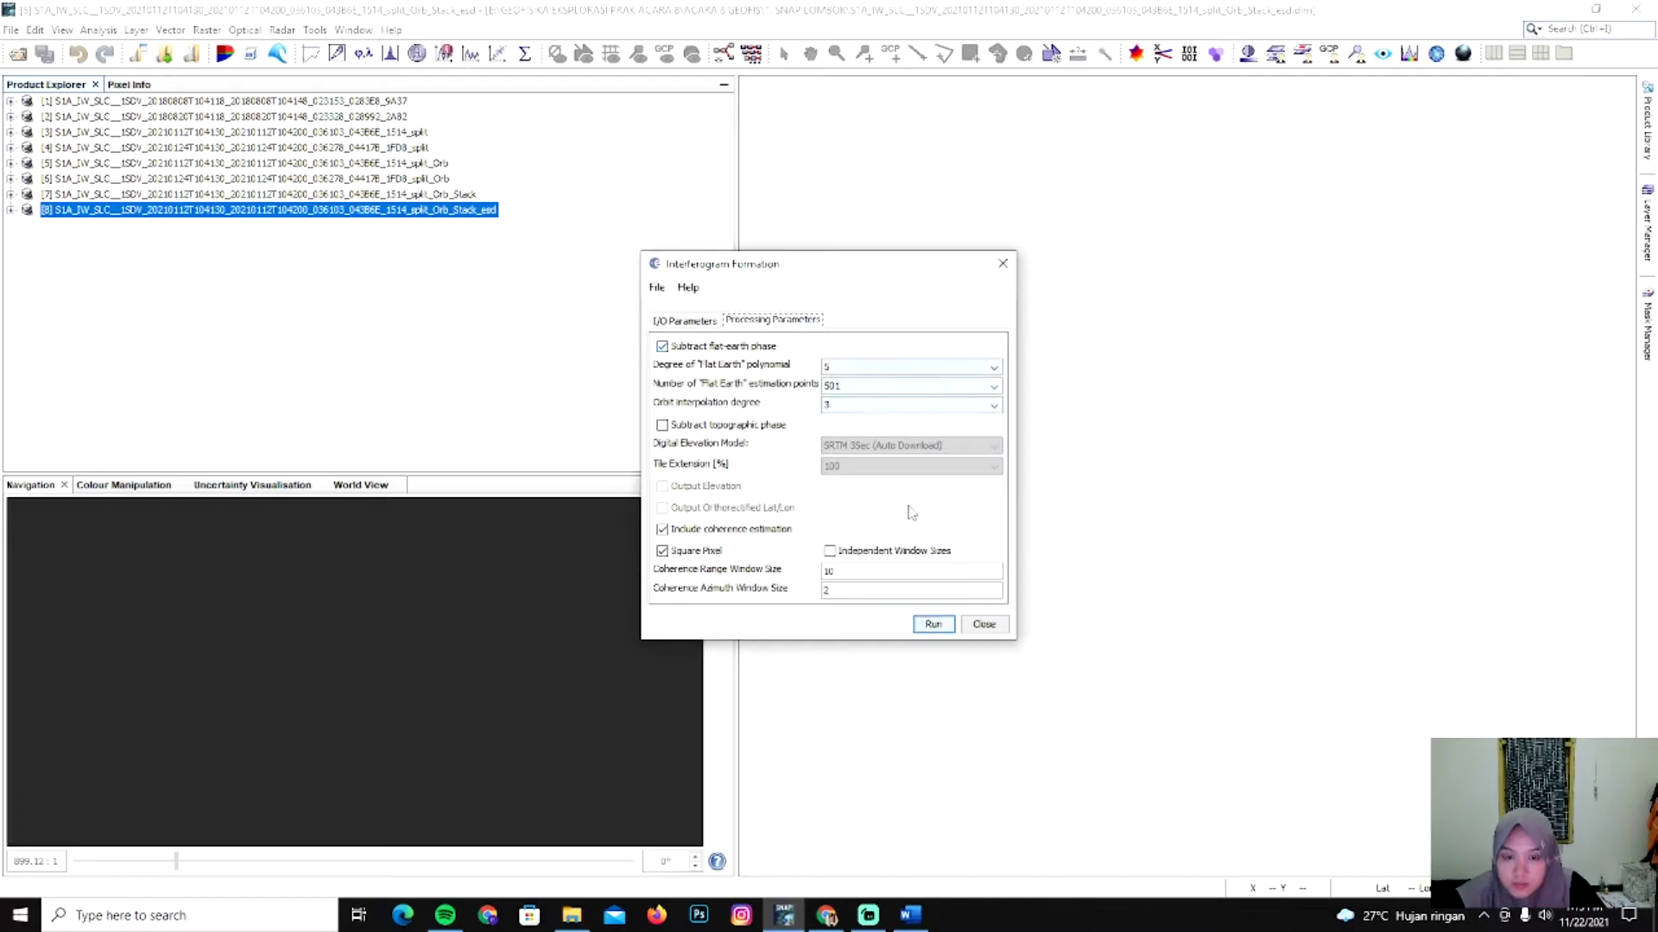
click(685, 321)
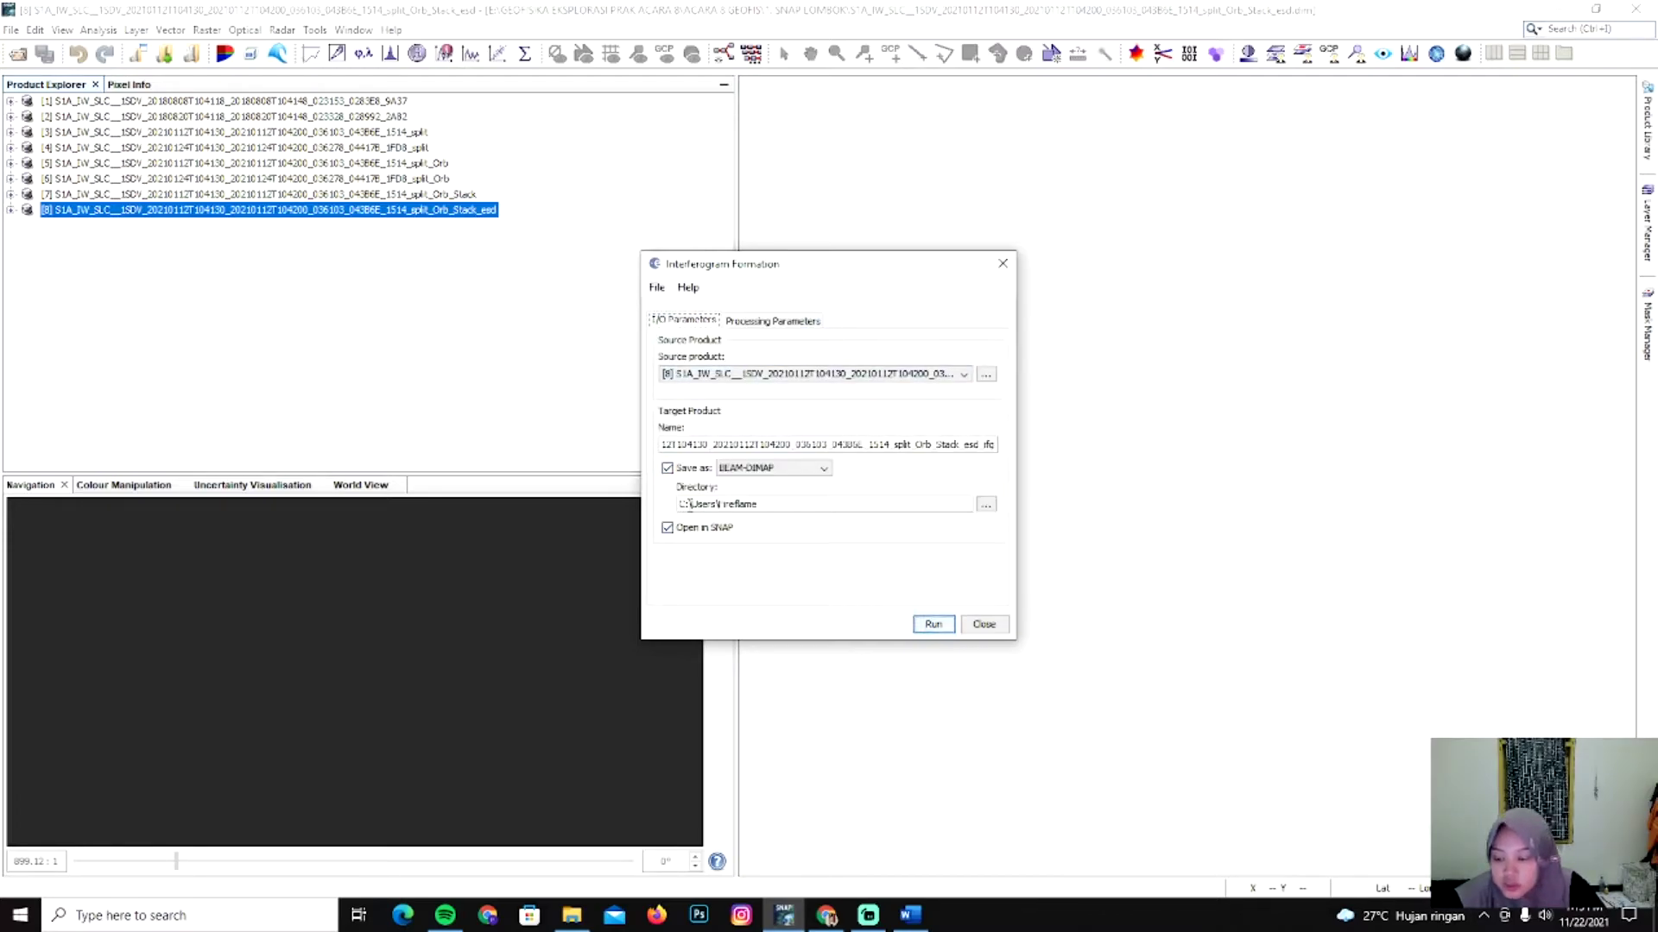
click(779, 322)
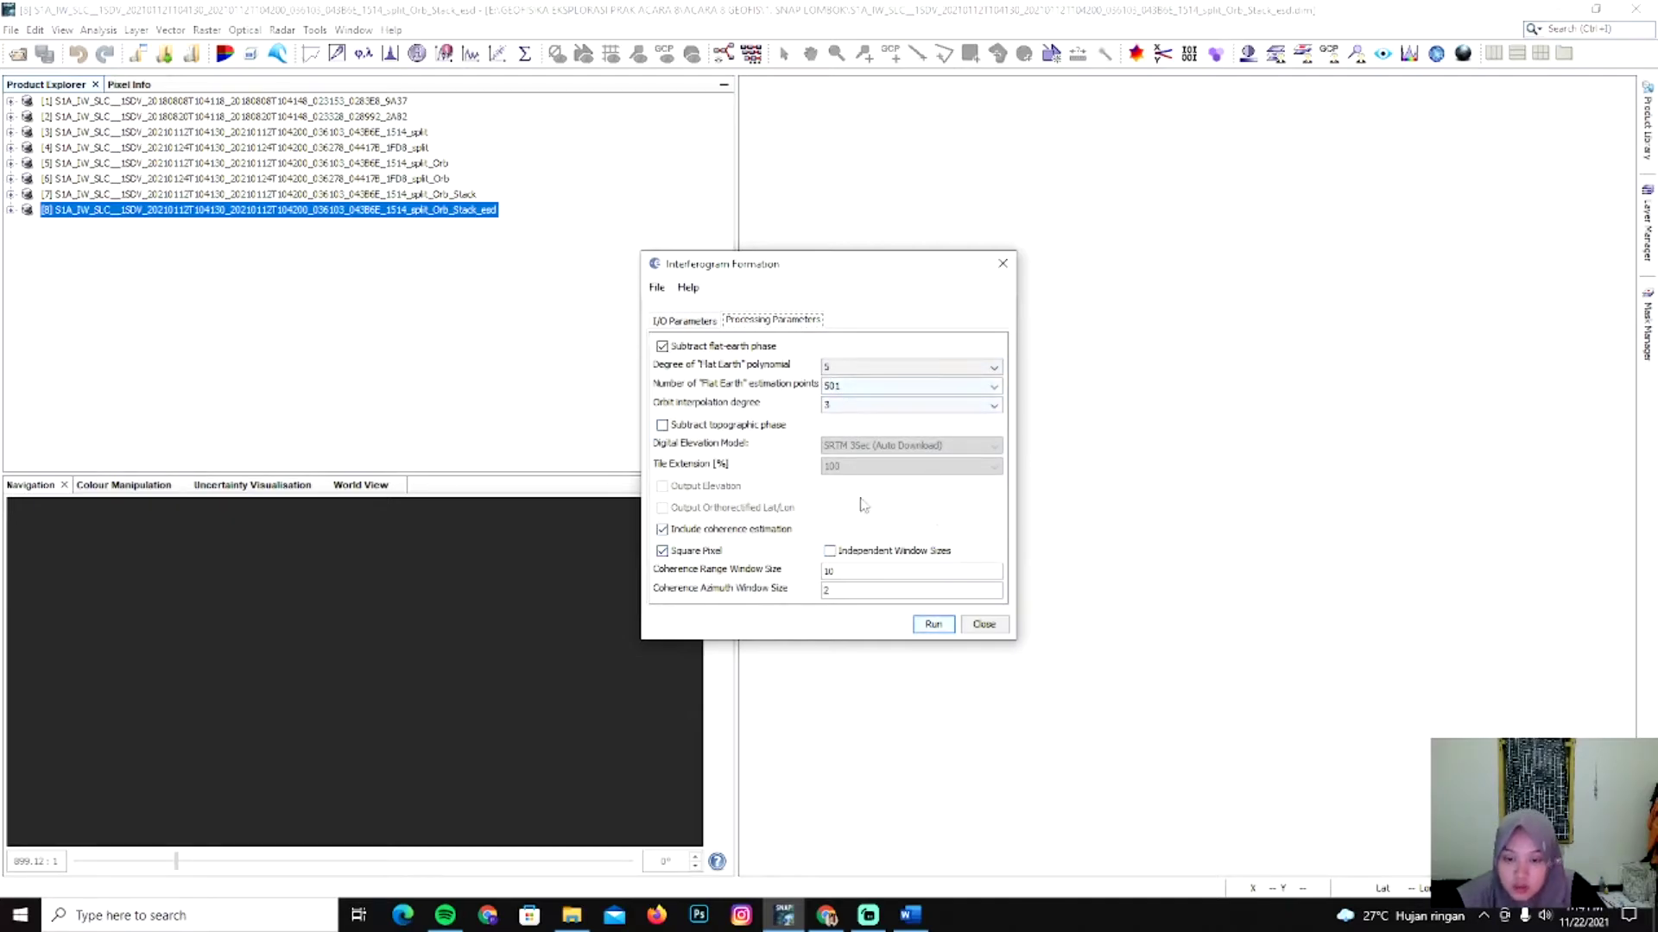
click(982, 633)
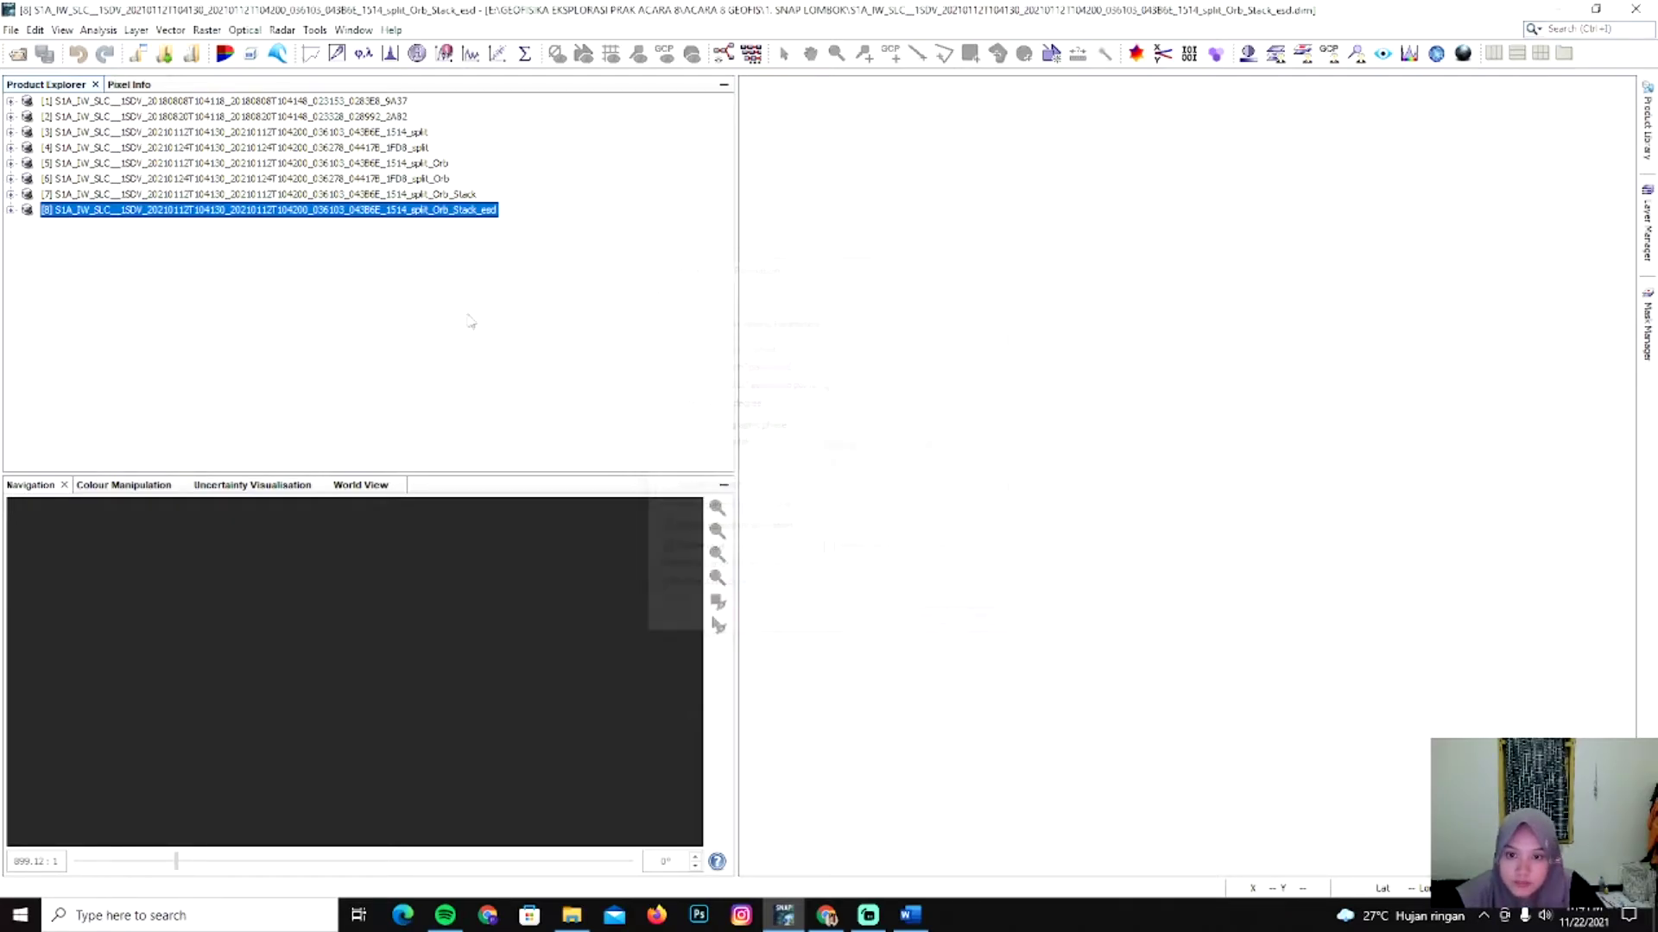
Open the prepared interferogram product (ending 1514_split_Orb_Stack_esd_ifg) from the 1. SNAP LOMBOK folder and select it in the product list.
click(11, 30)
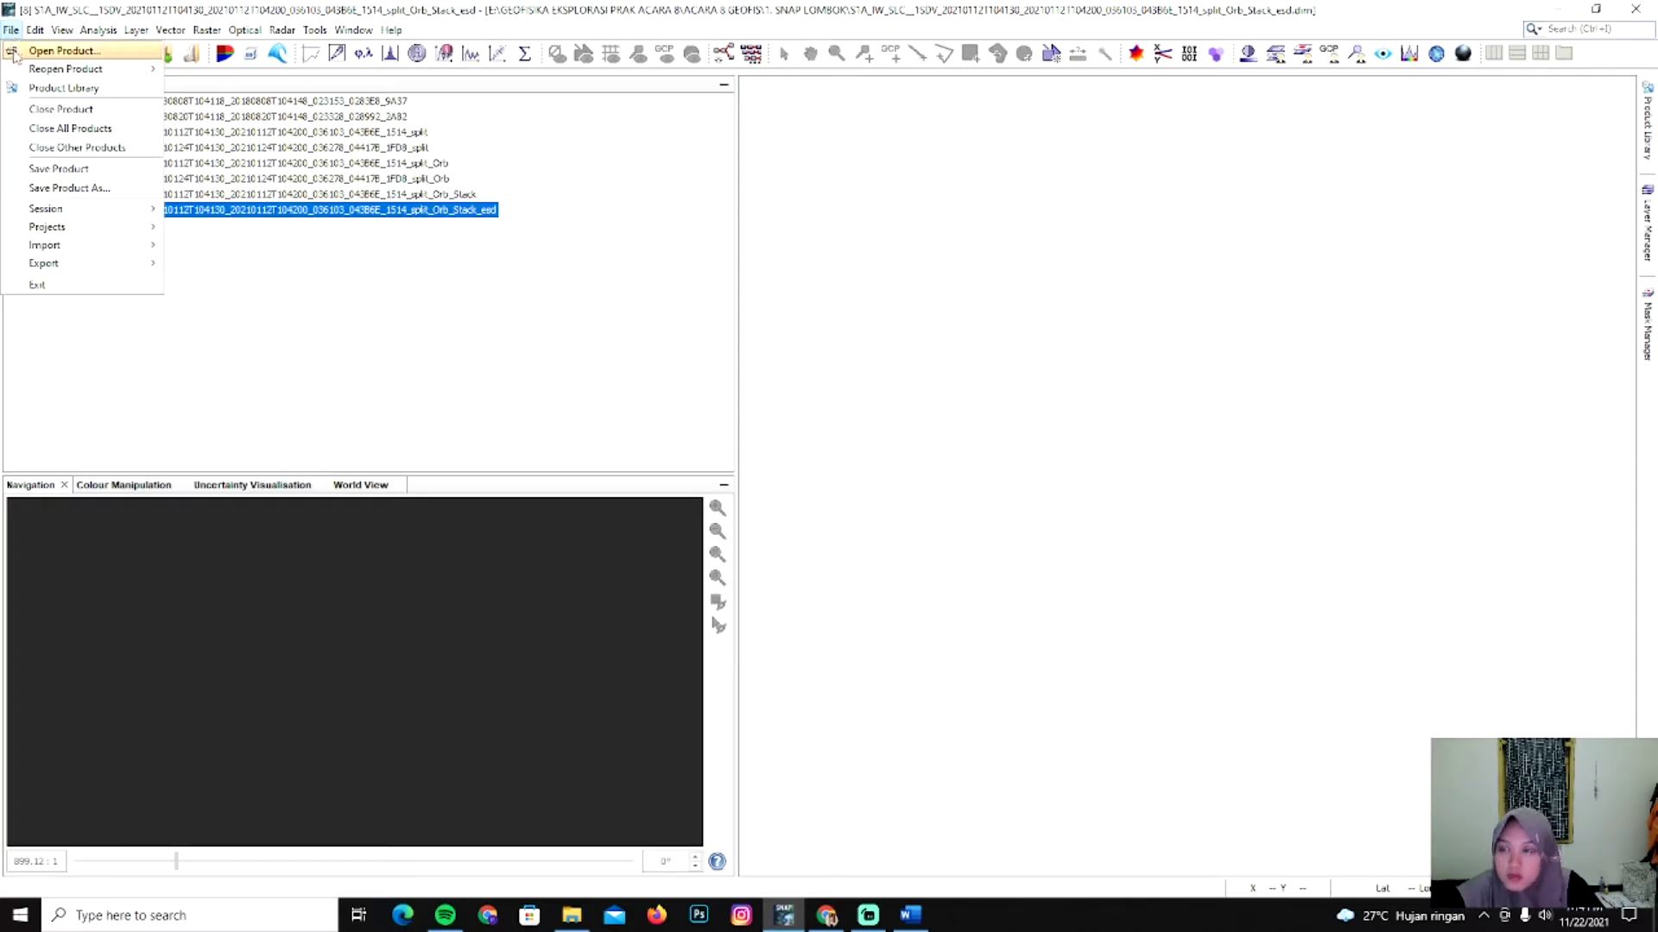
click(60, 50)
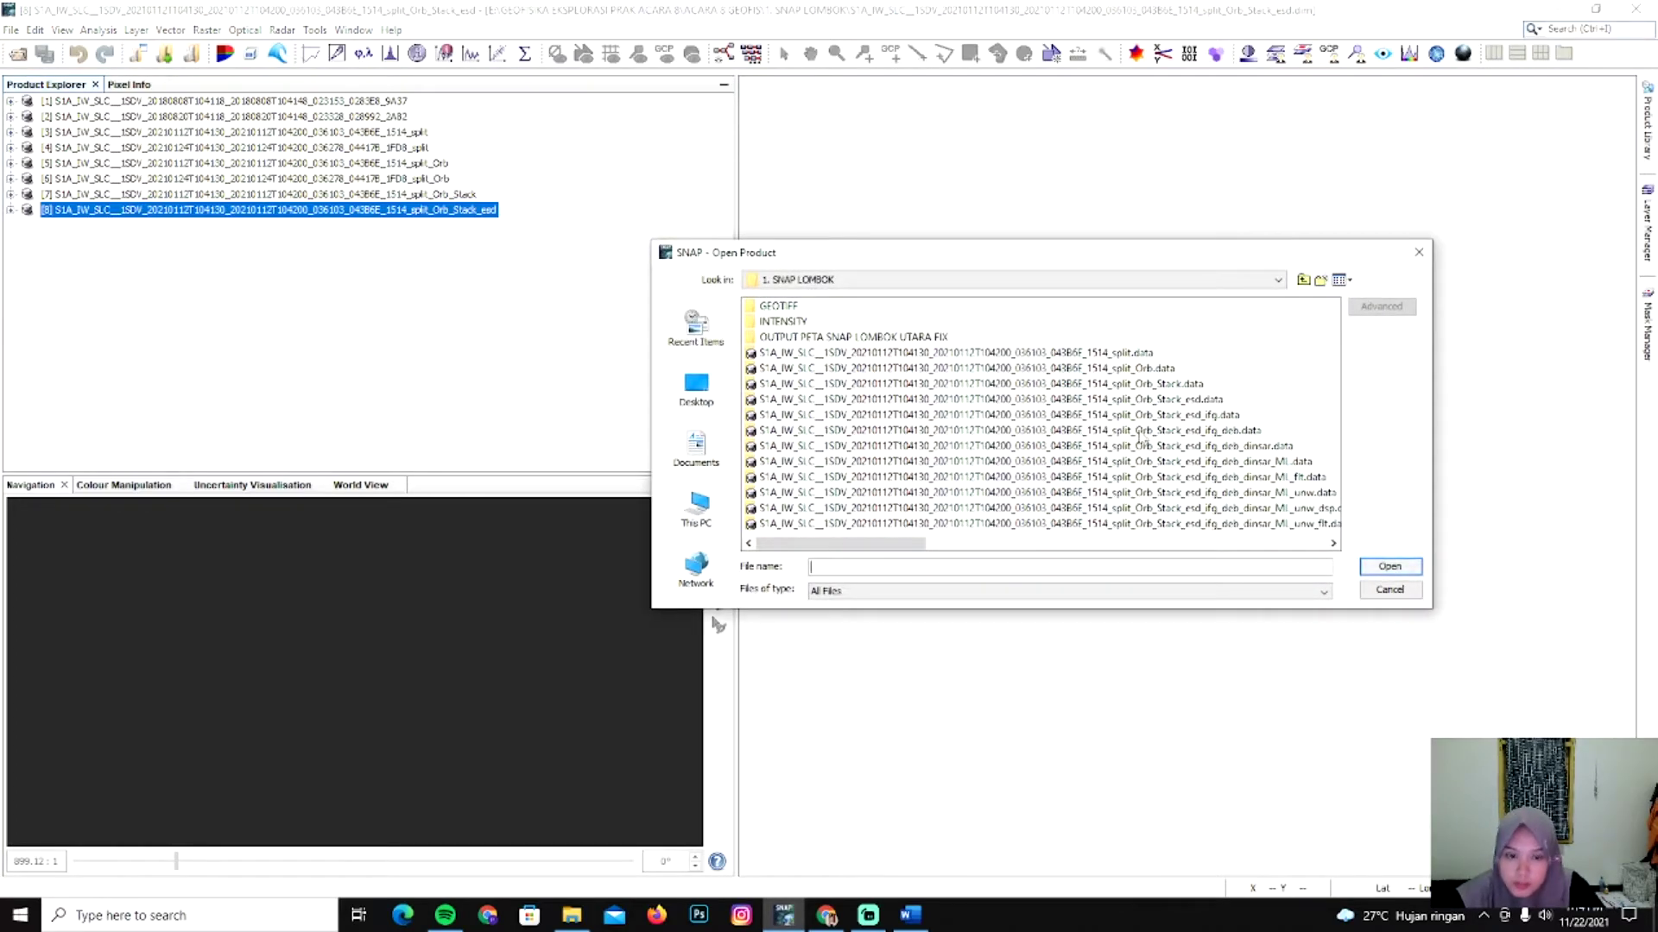
scroll(1179, 426, down, 2)
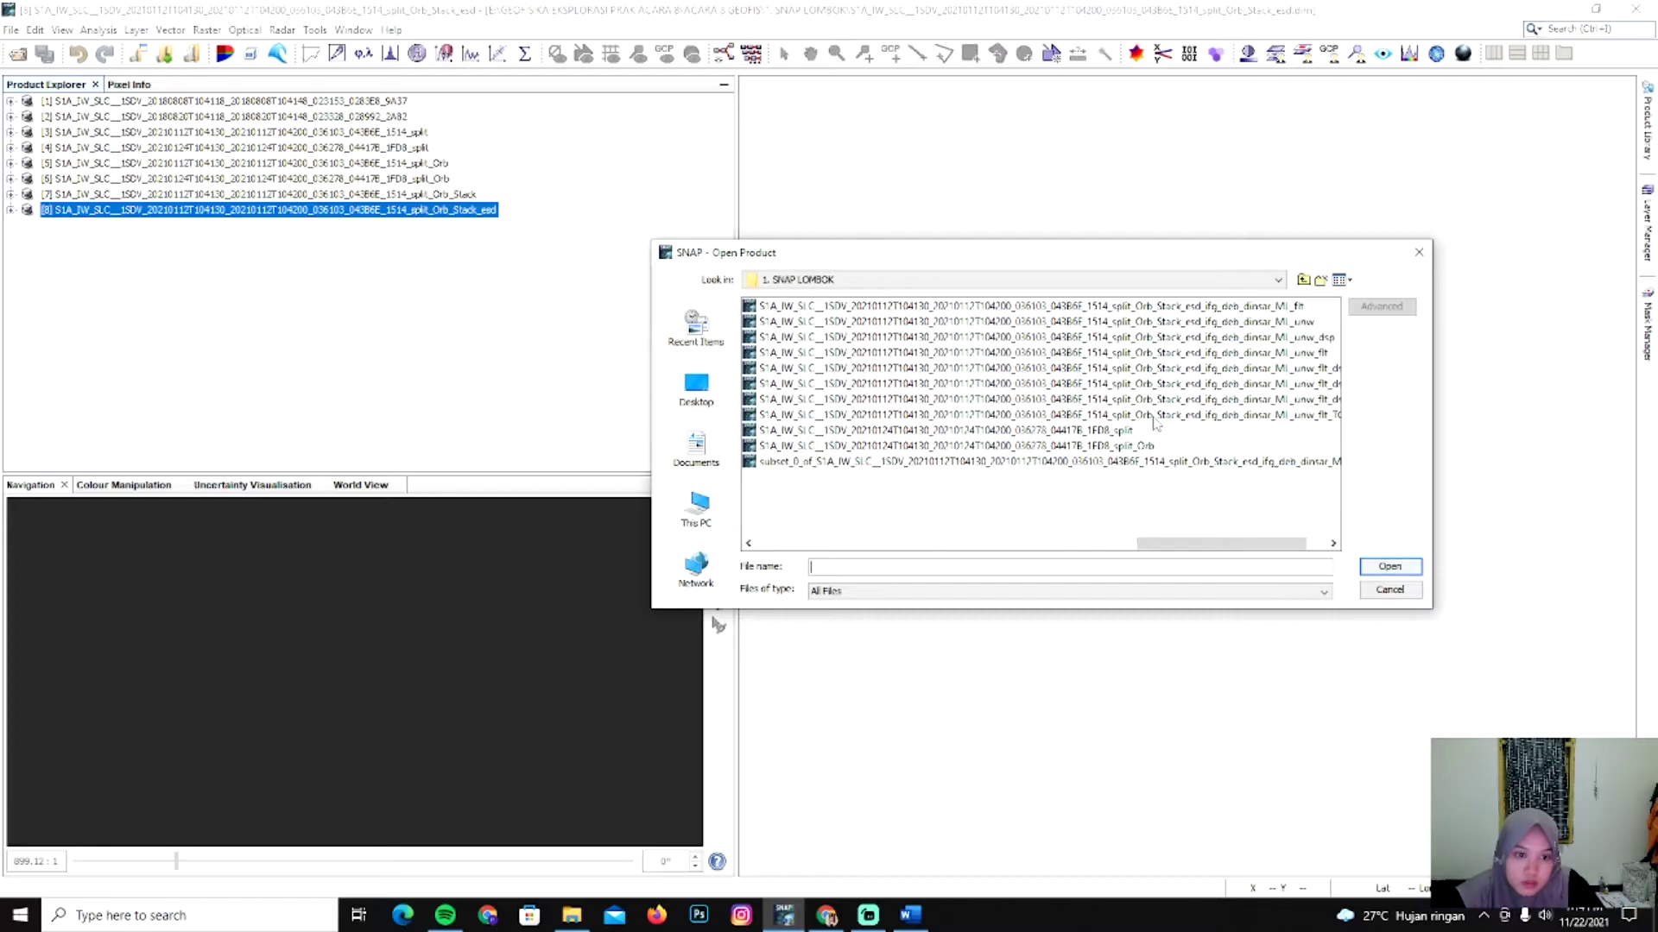
scroll(1157, 425, down, 2)
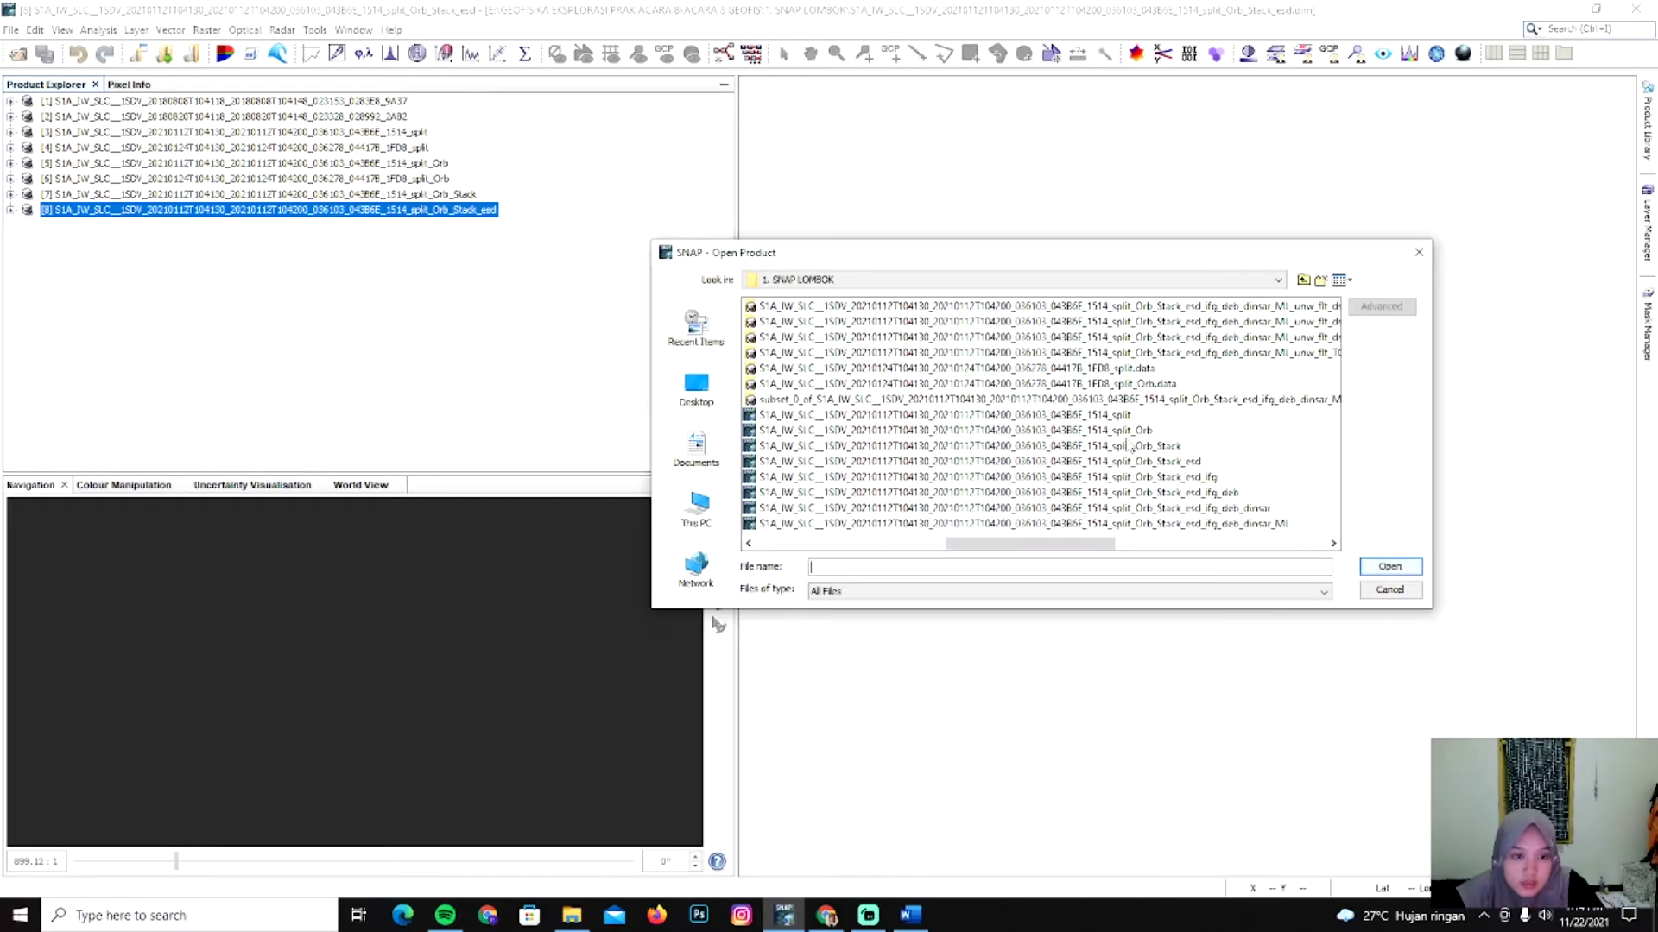
double_click(1208, 476)
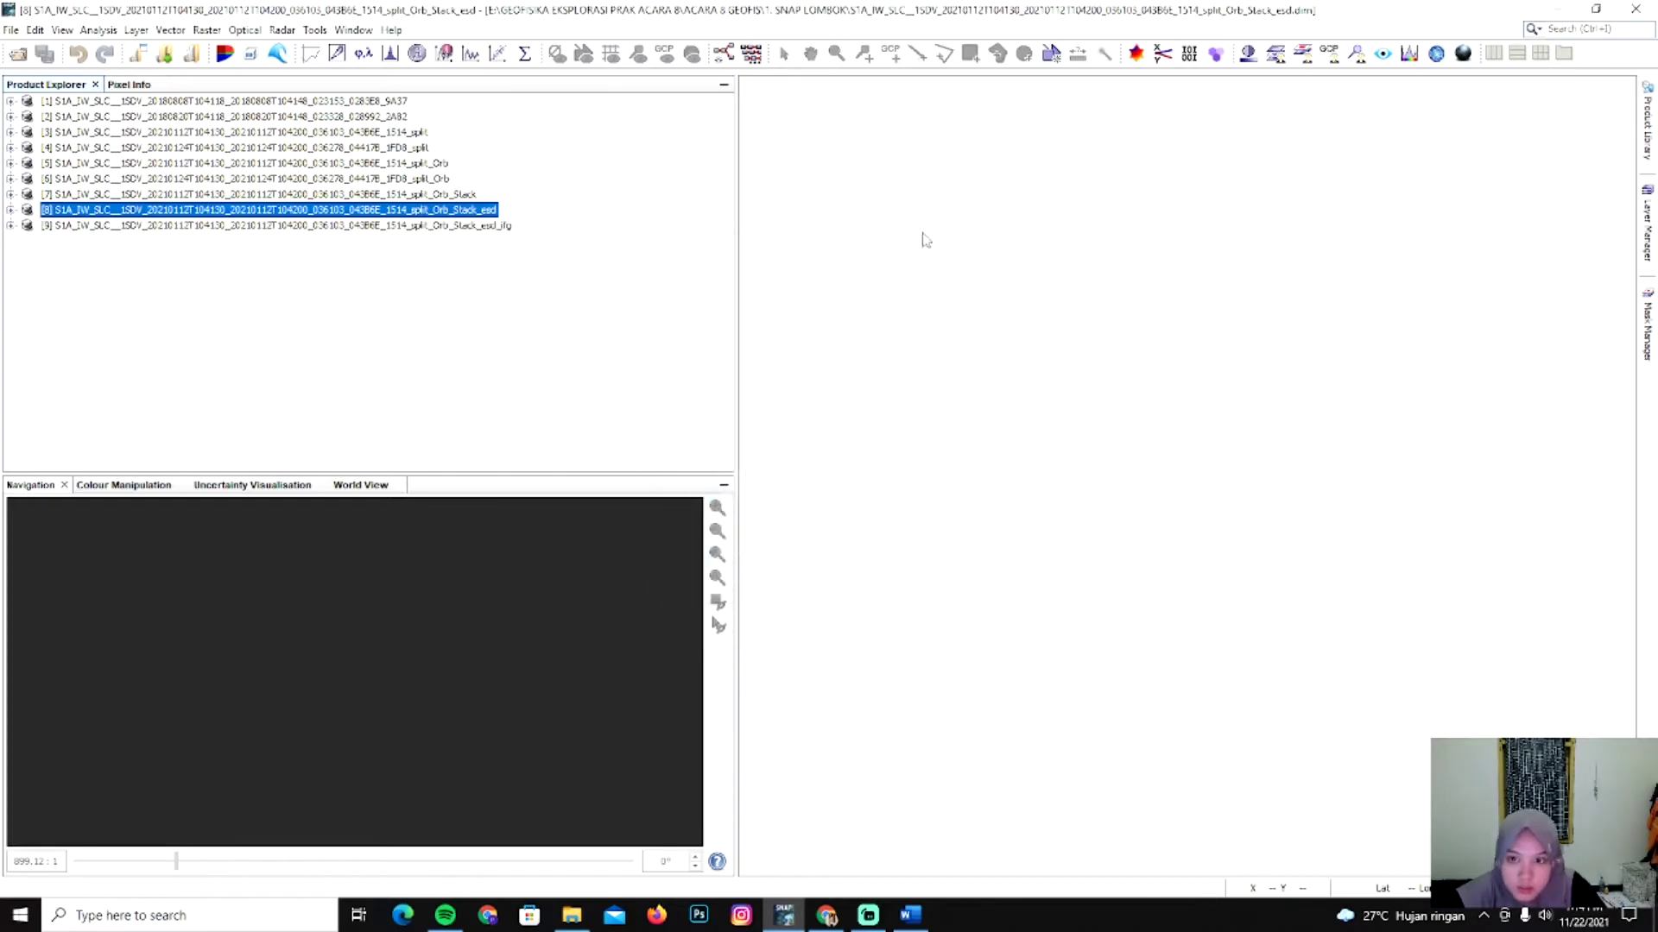
click(438, 226)
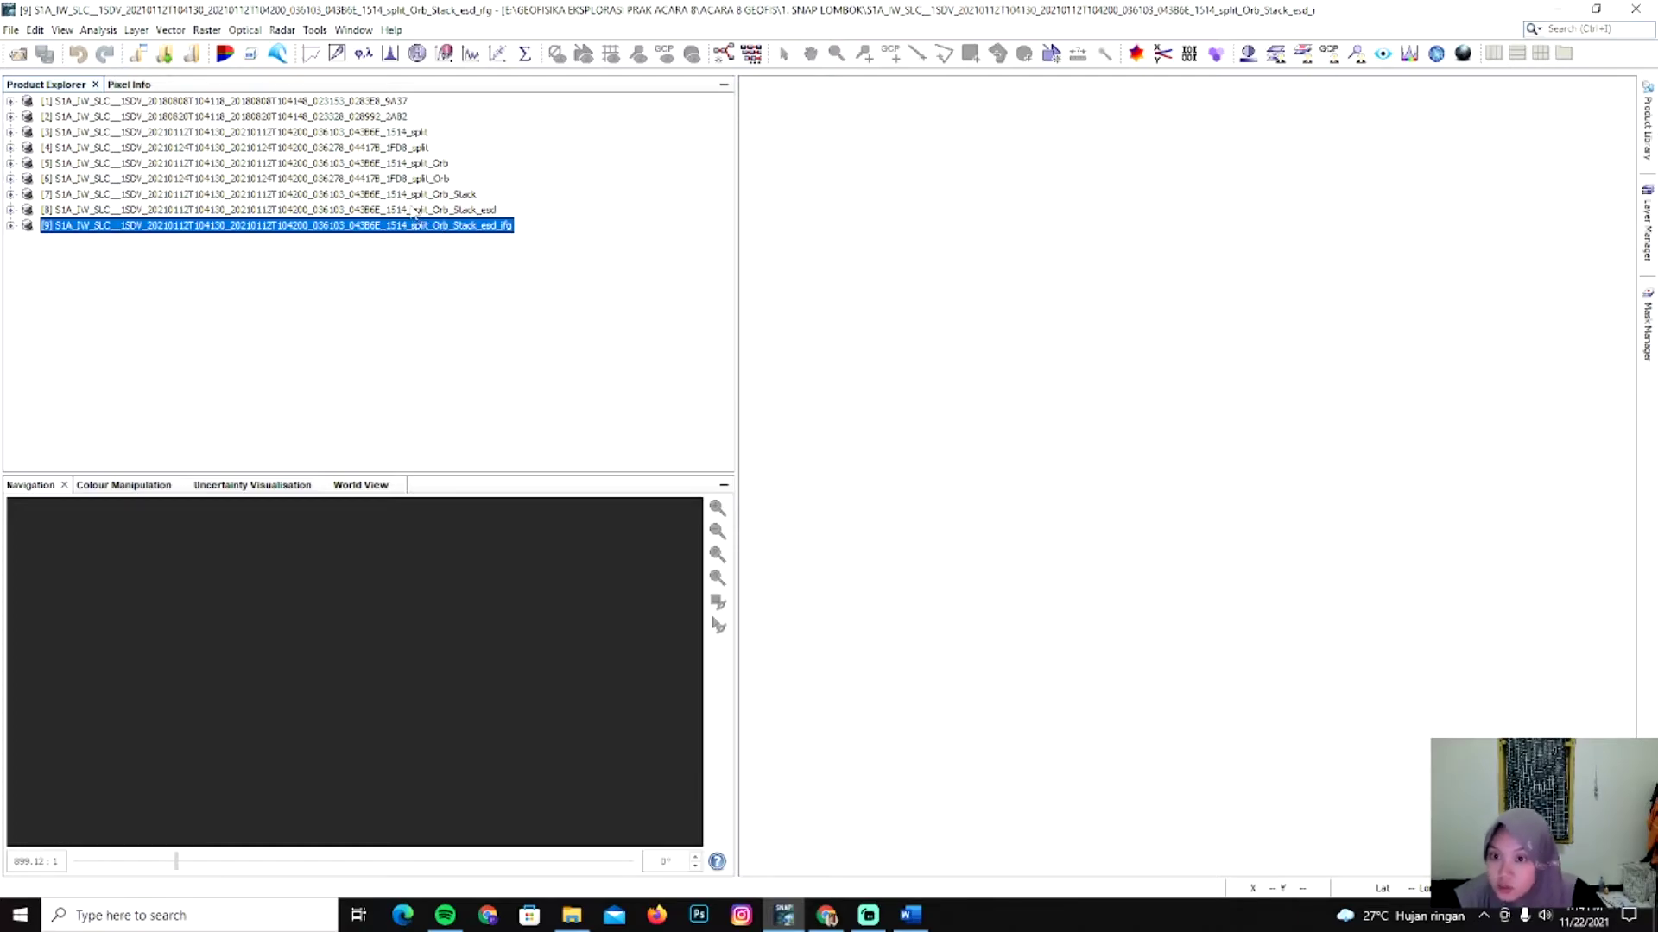
Start S-1 TOPS Deburst on the esd_ifg product, review its parameters, select the VV polarisation, and close it without running.
click(282, 30)
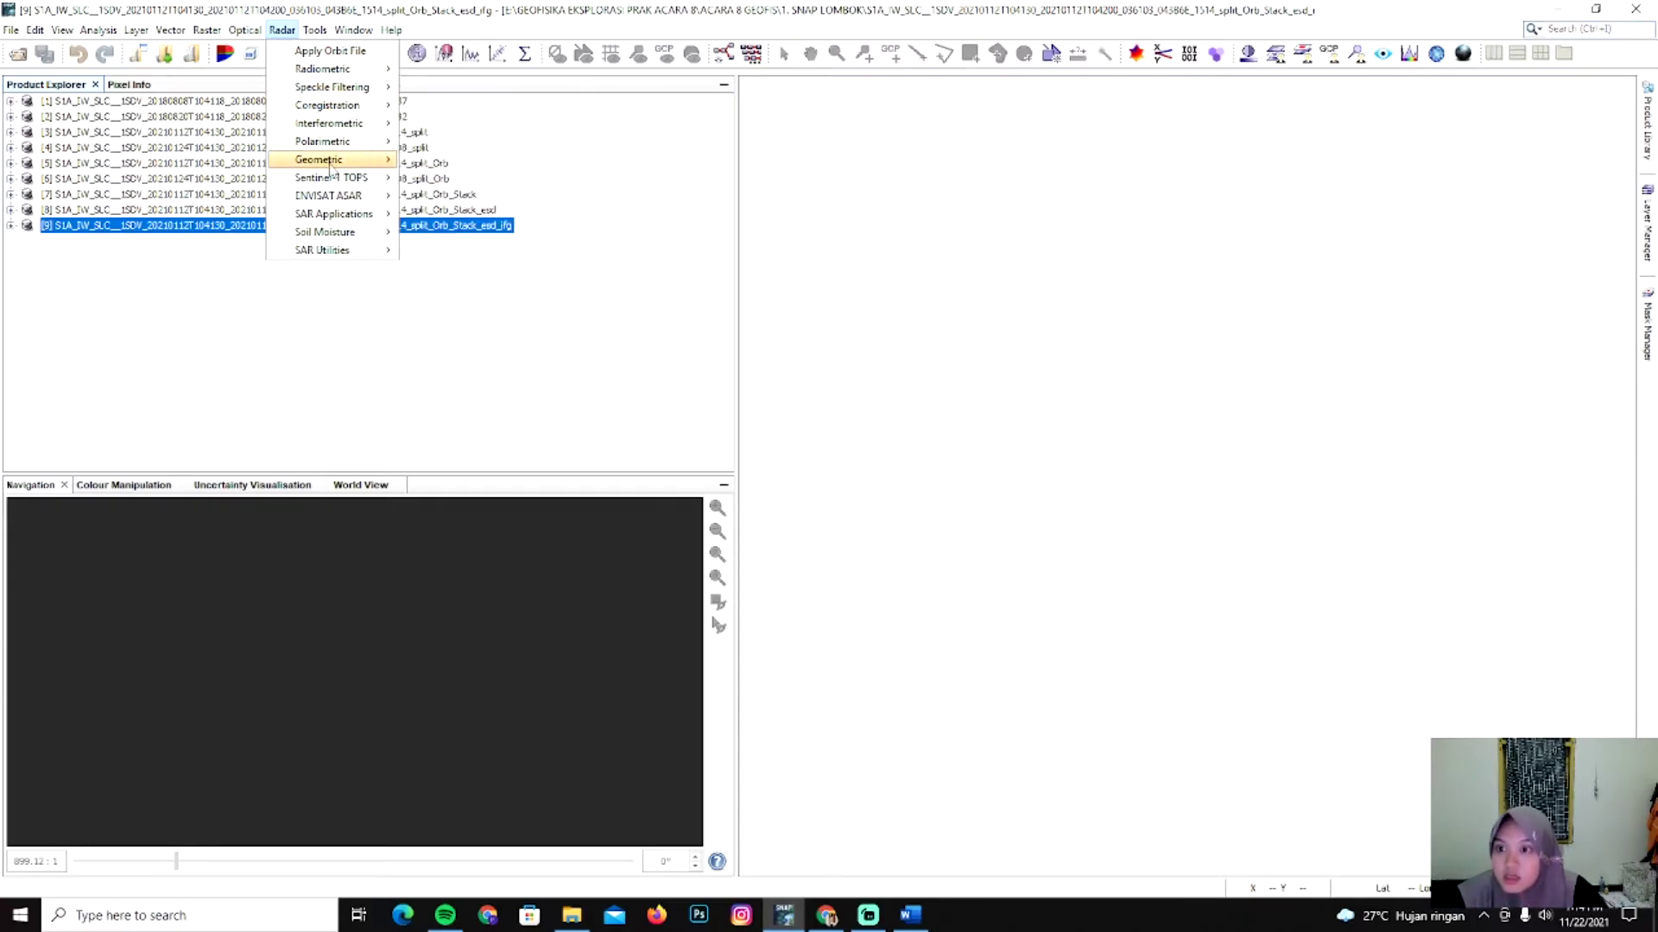
mouse_move(334, 177)
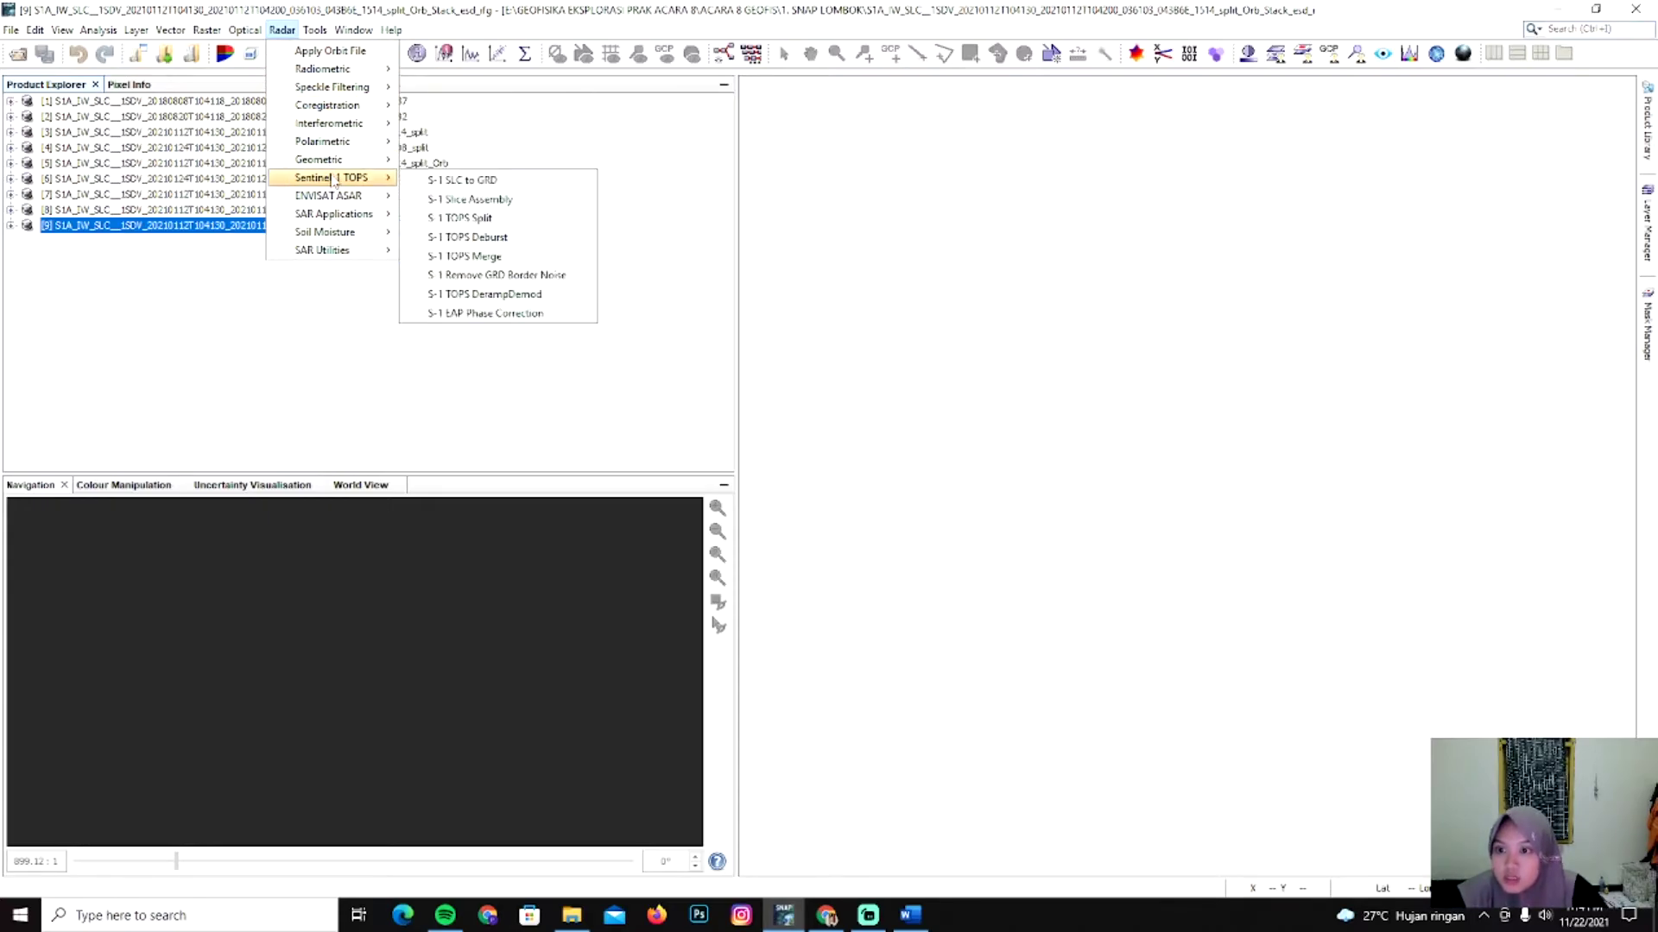
click(471, 238)
click(777, 325)
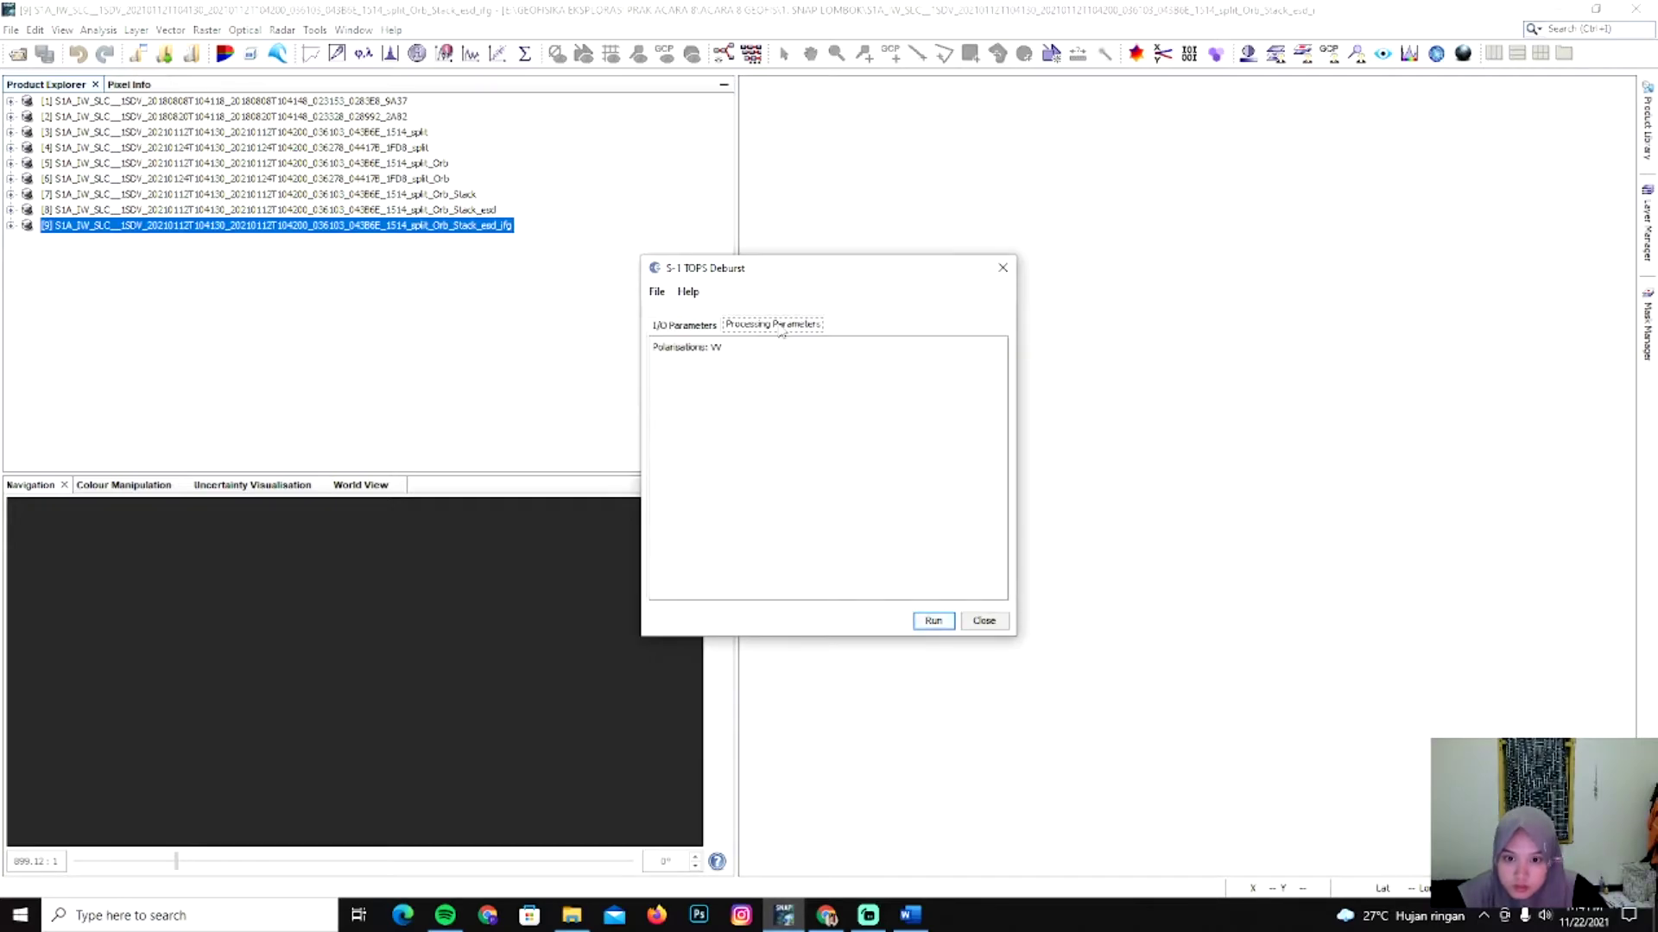
click(677, 325)
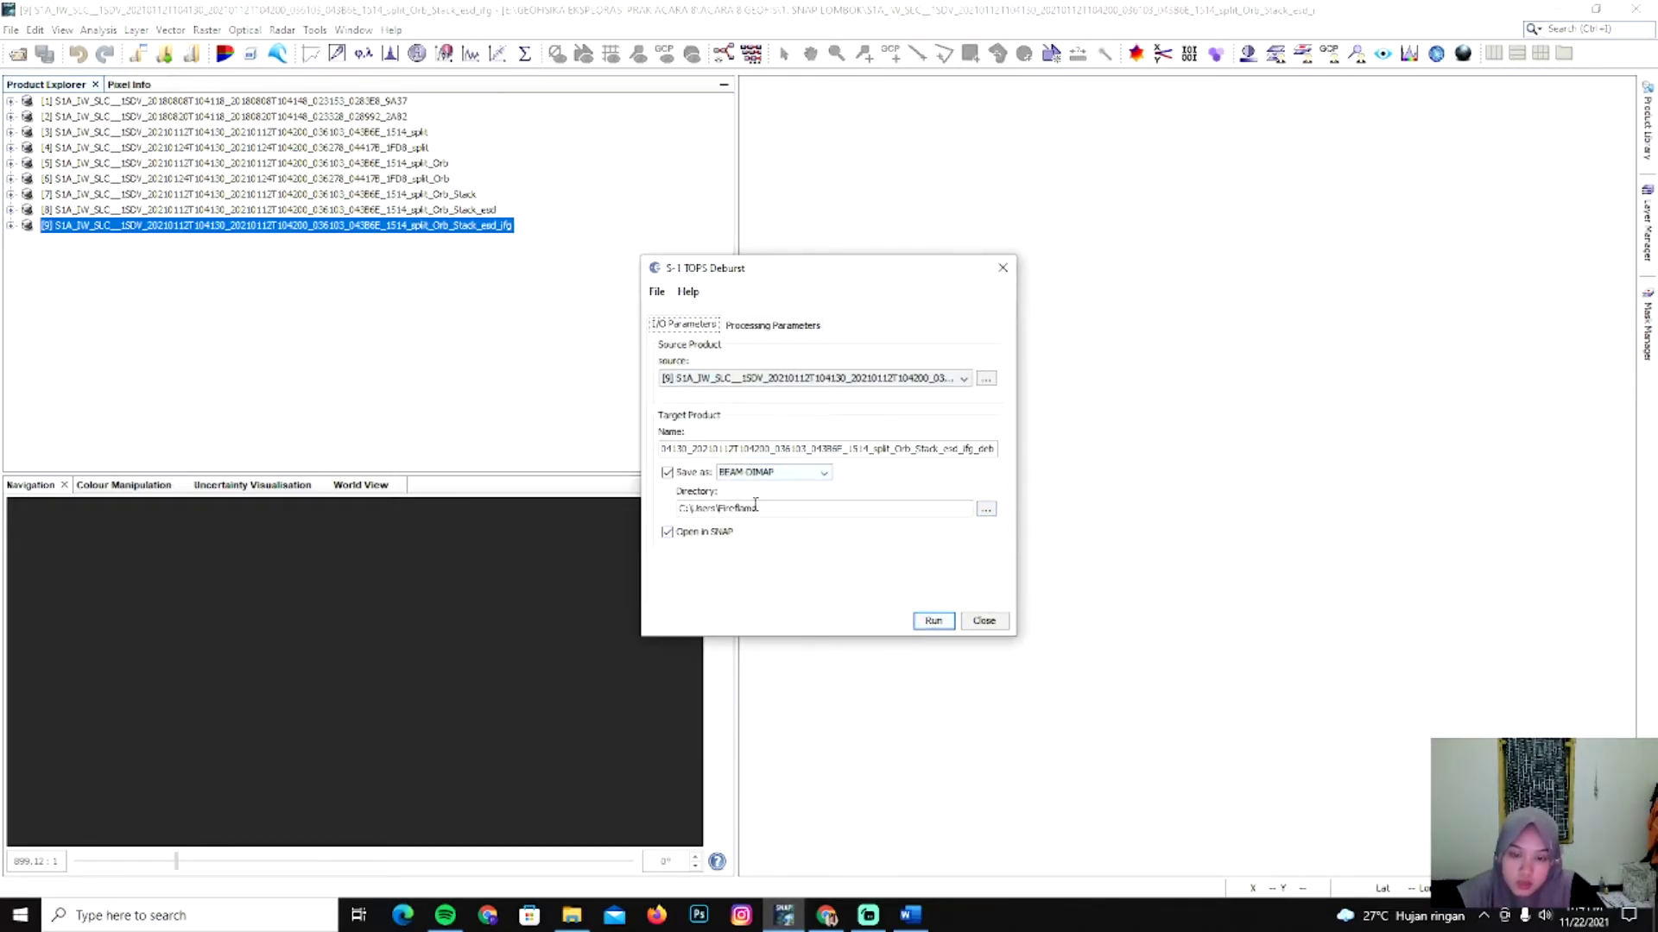
click(763, 329)
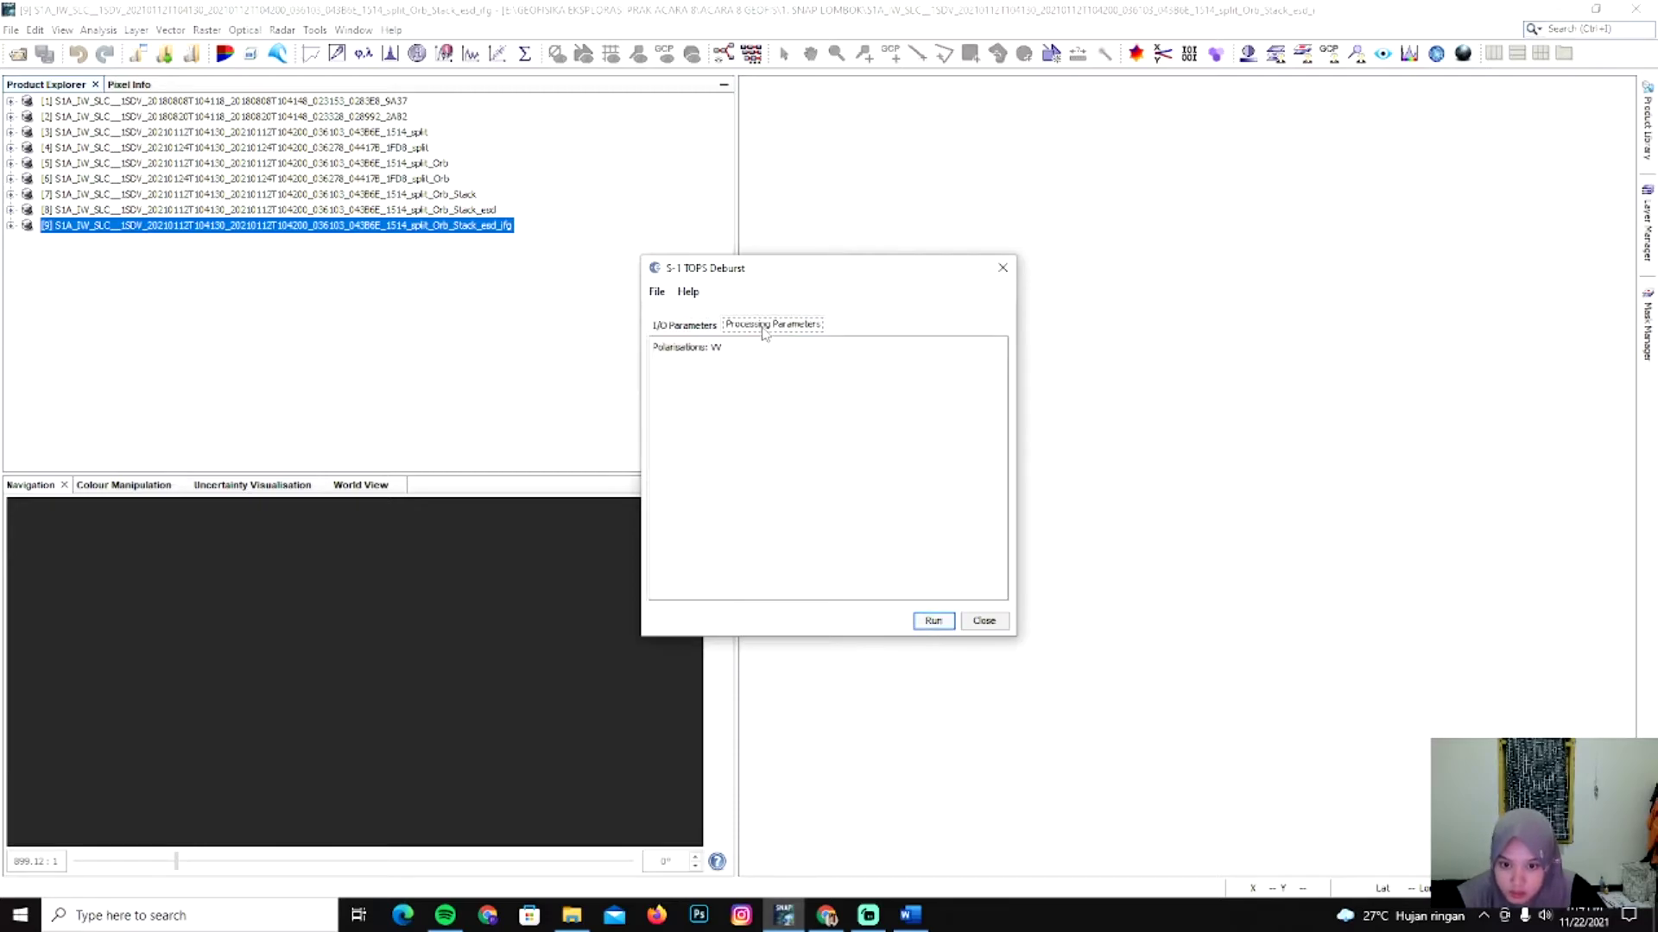
click(716, 350)
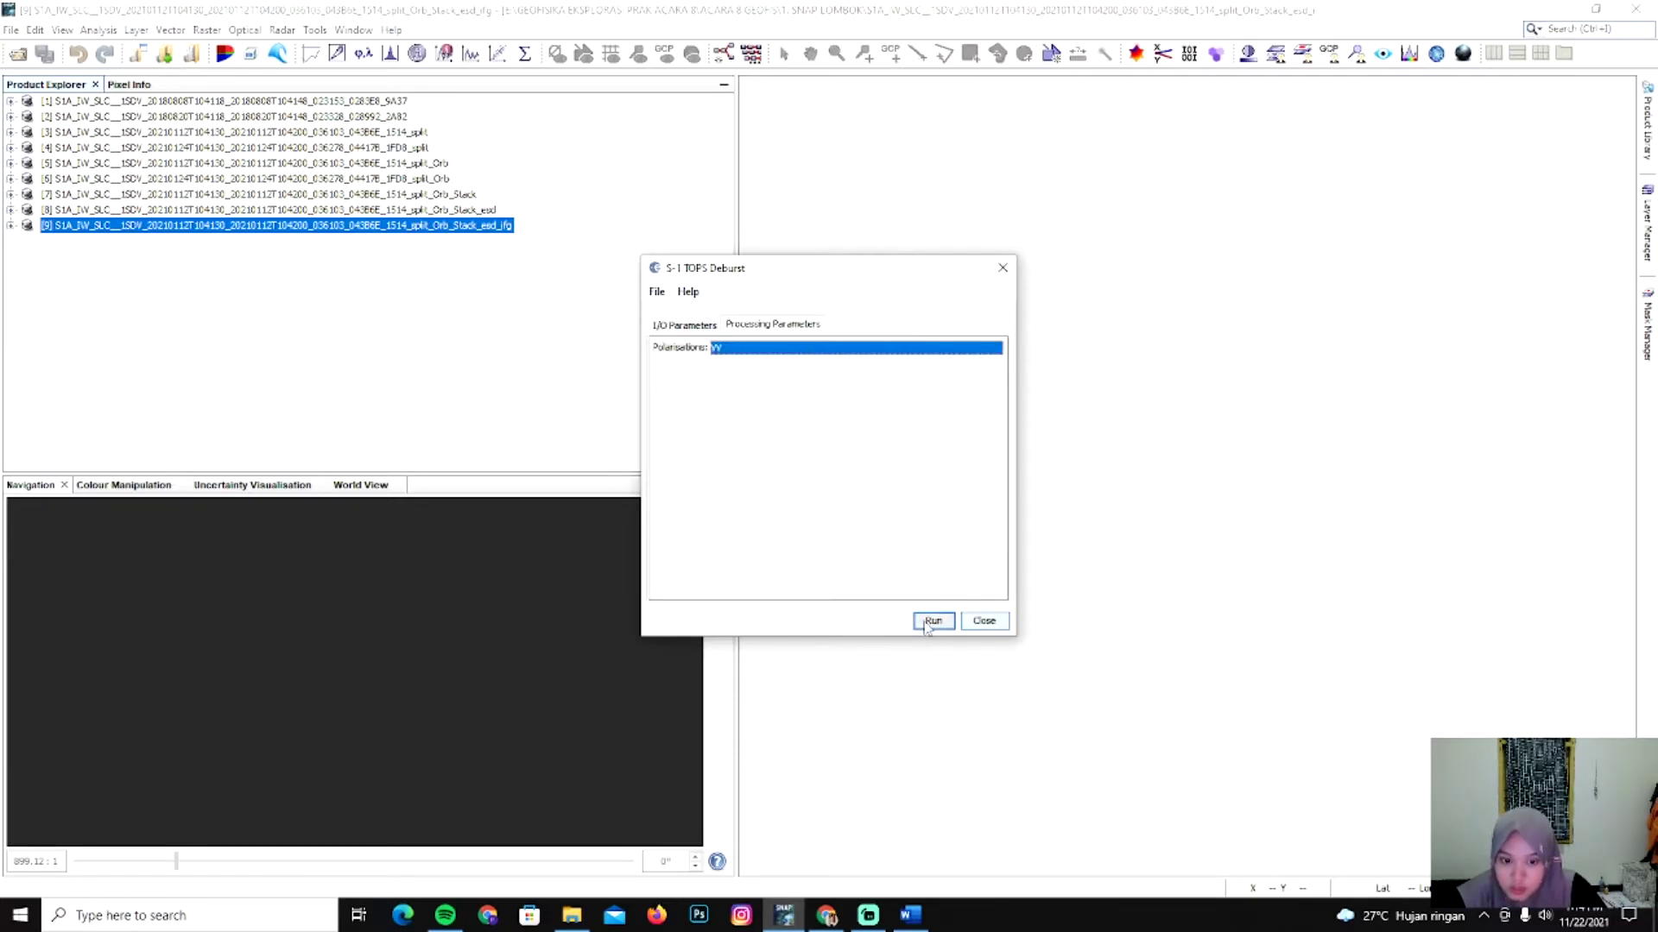
click(982, 619)
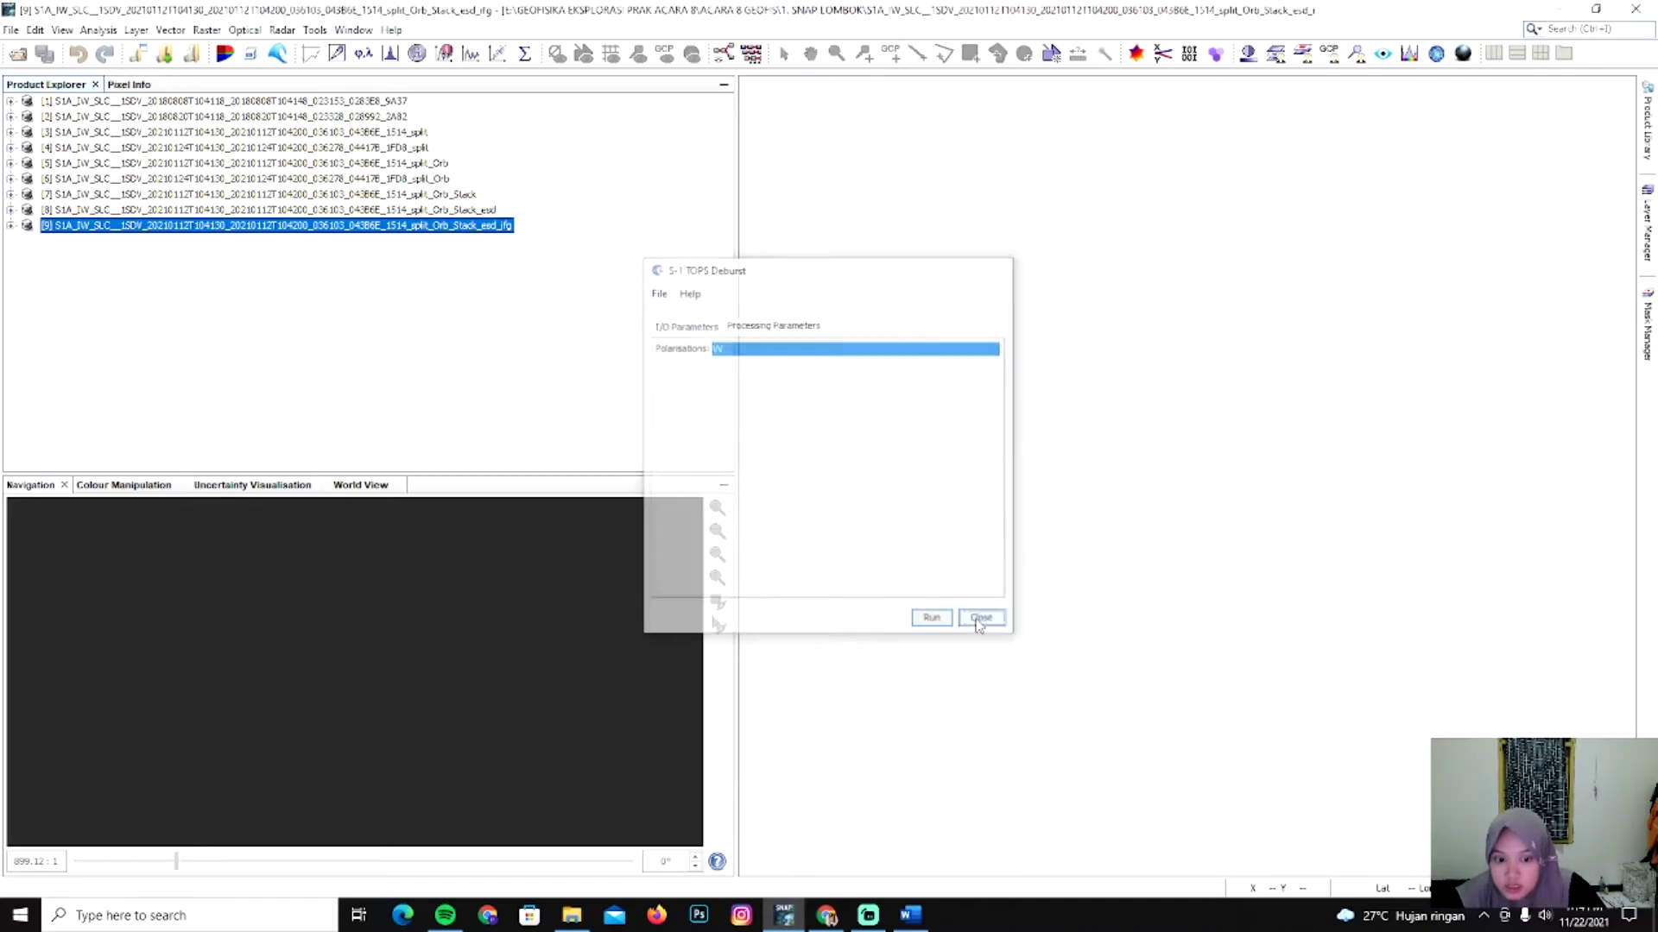
Open the prepared debursted product (ending 1514_split_Orb_Stack_esd_ifg_deb) from the 1. SNAP LOMBOK folder and select it in the product list.
click(10, 29)
click(31, 49)
scroll(1120, 478, down, 5)
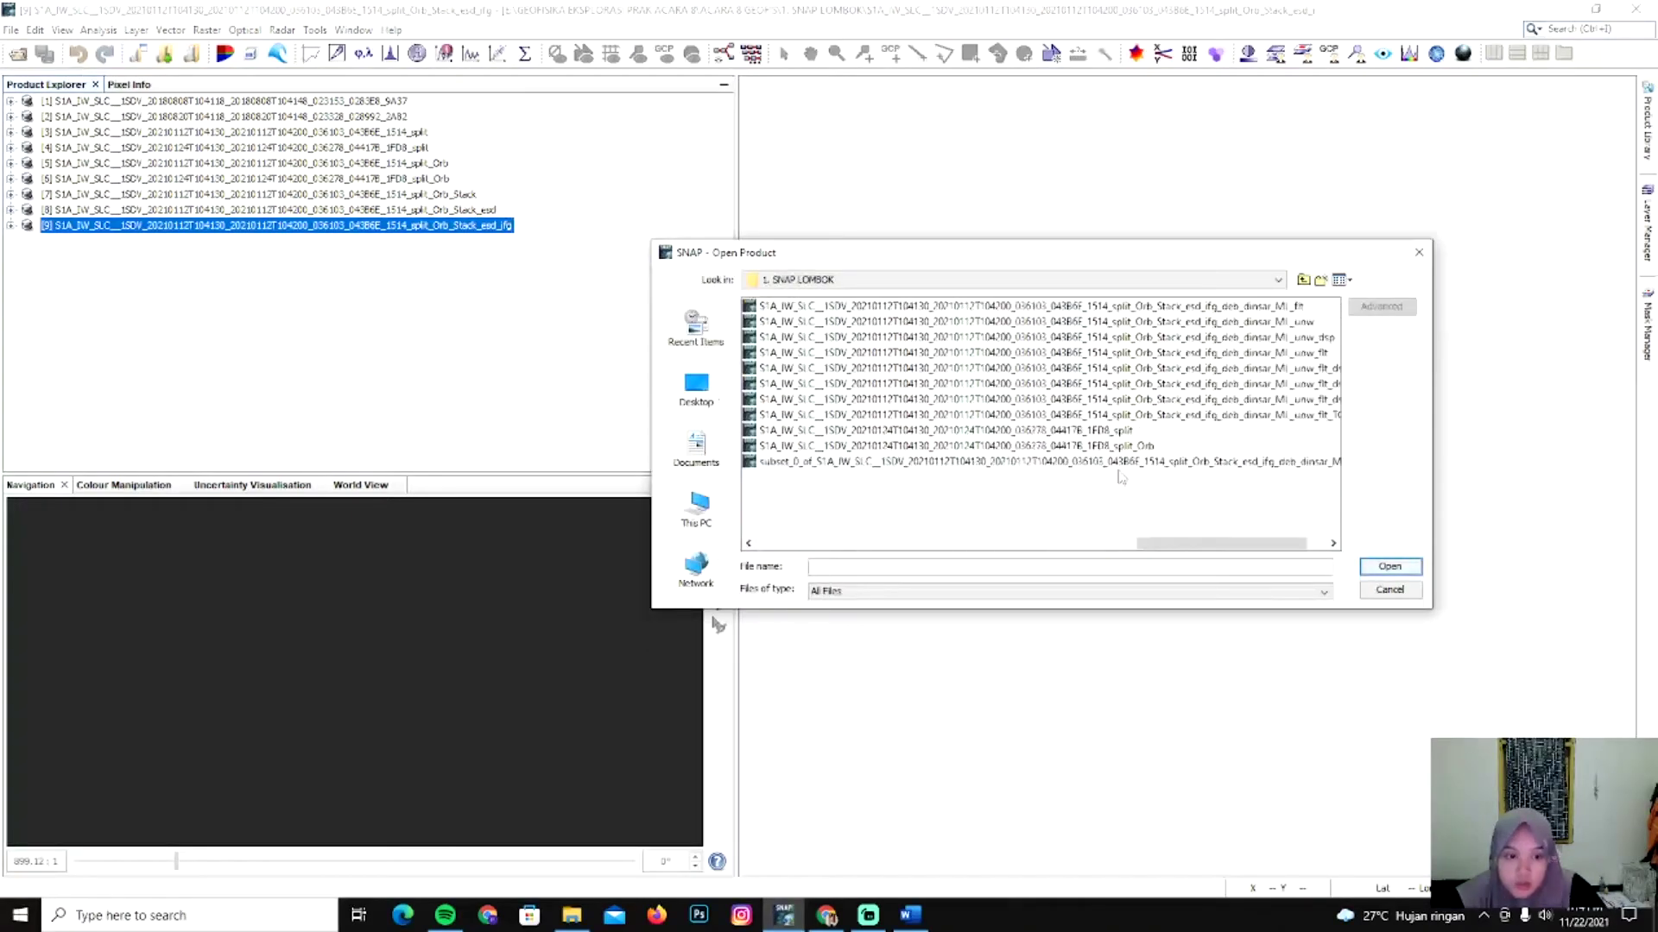
scroll(1121, 478, up, 2)
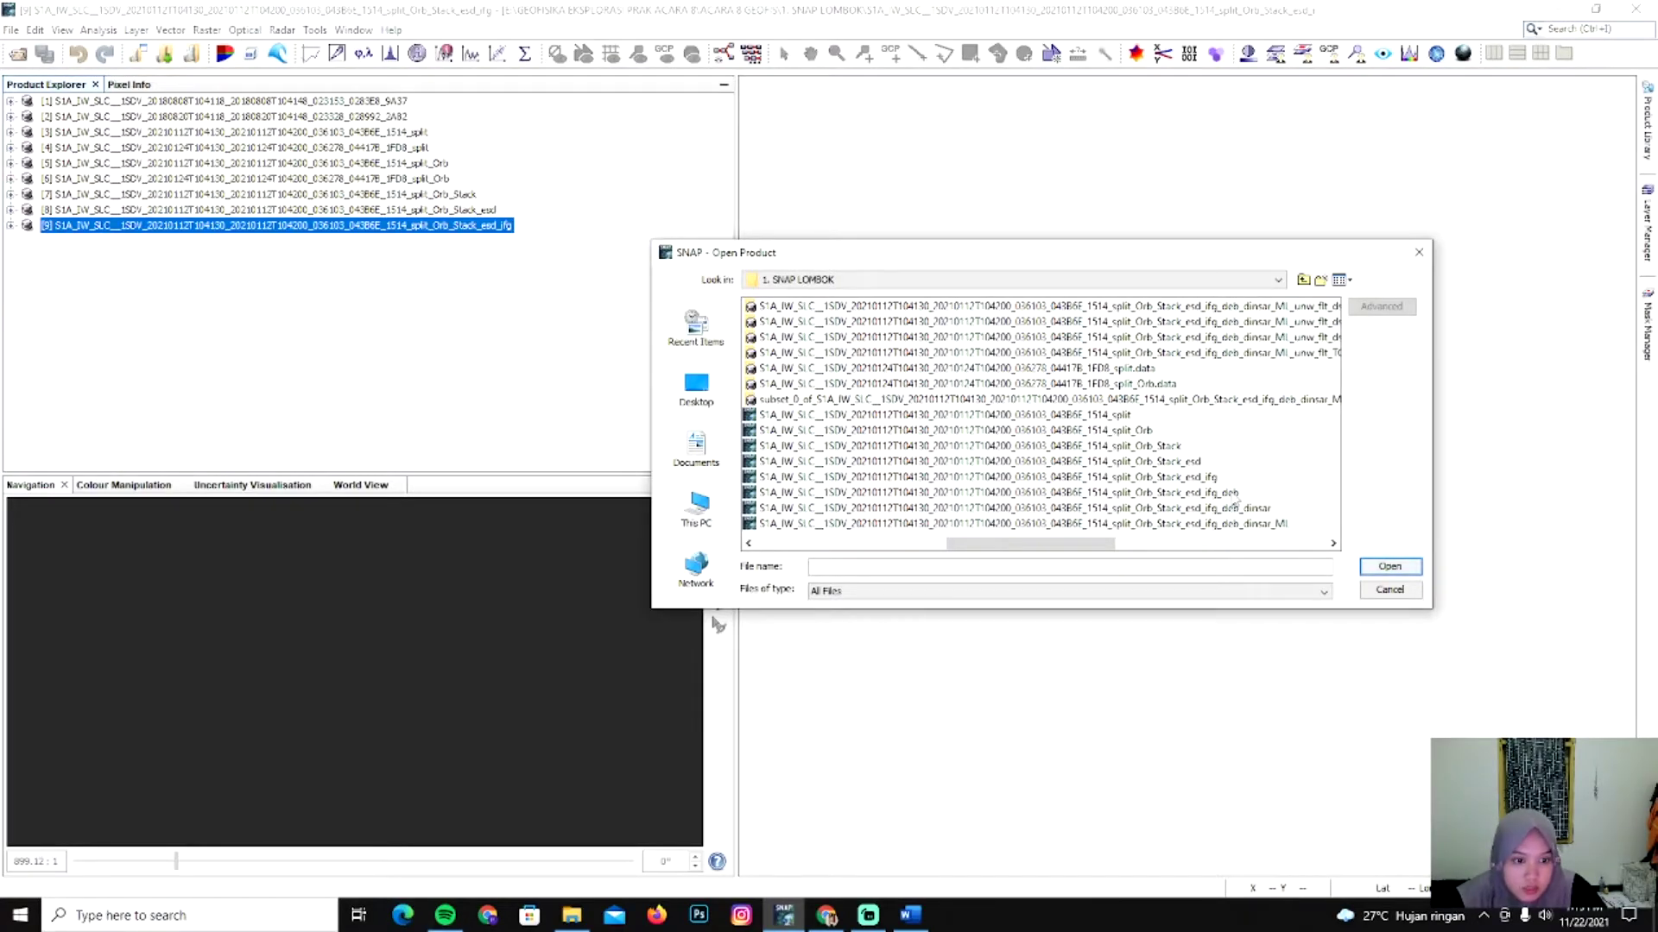
click(1237, 493)
click(1384, 566)
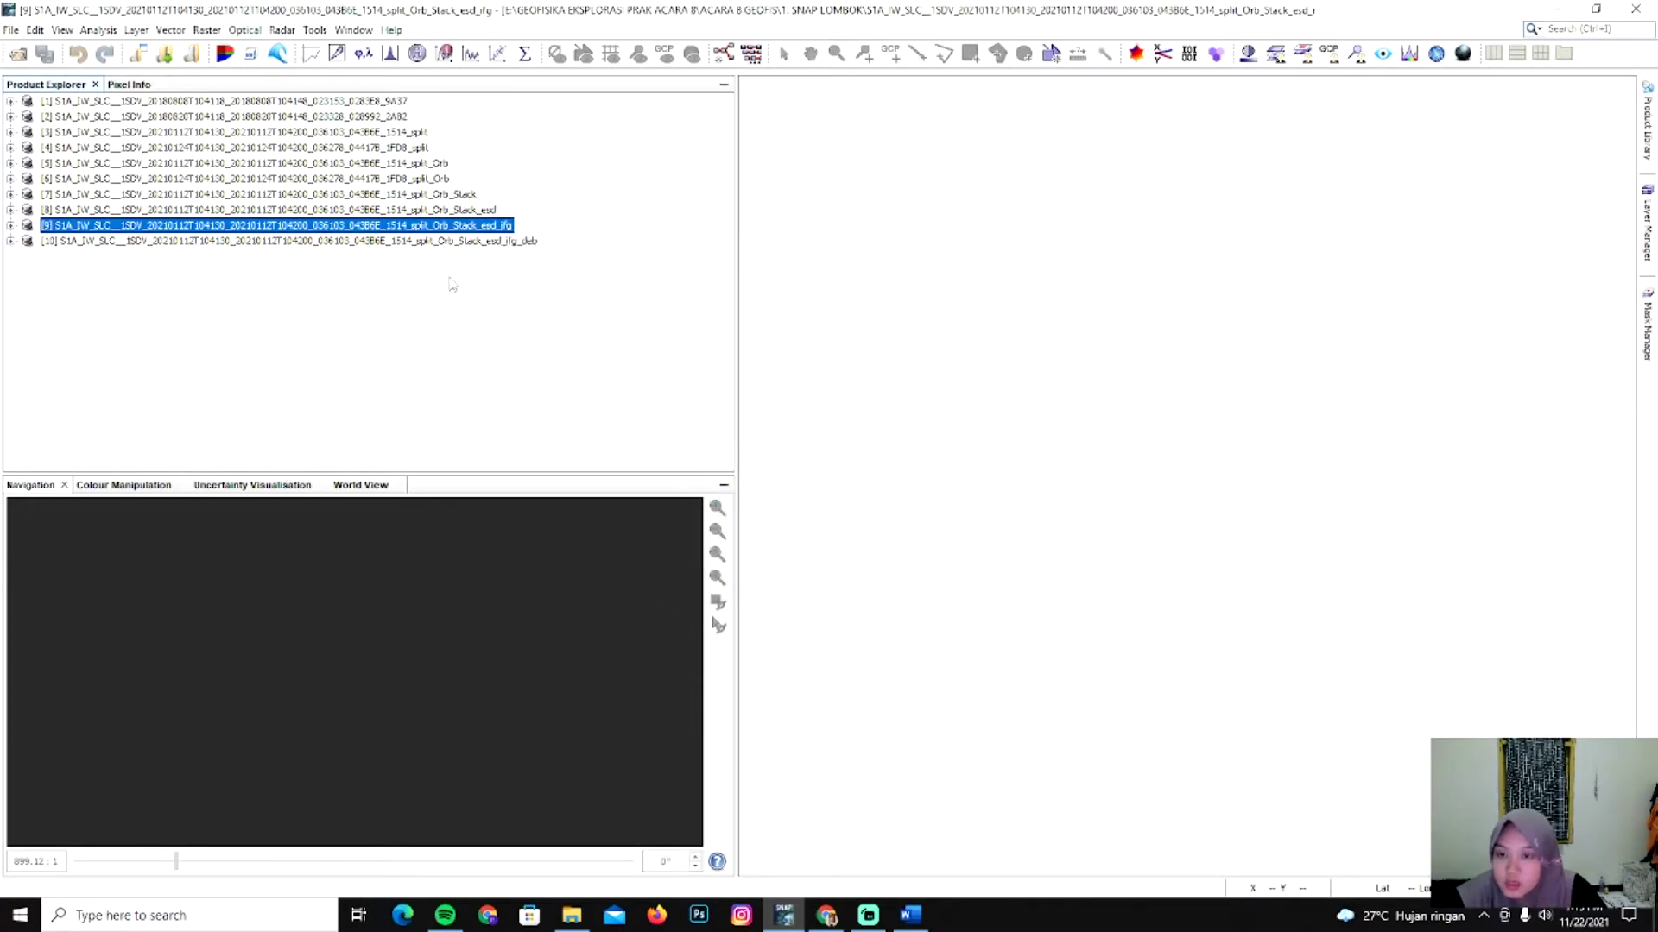
click(511, 242)
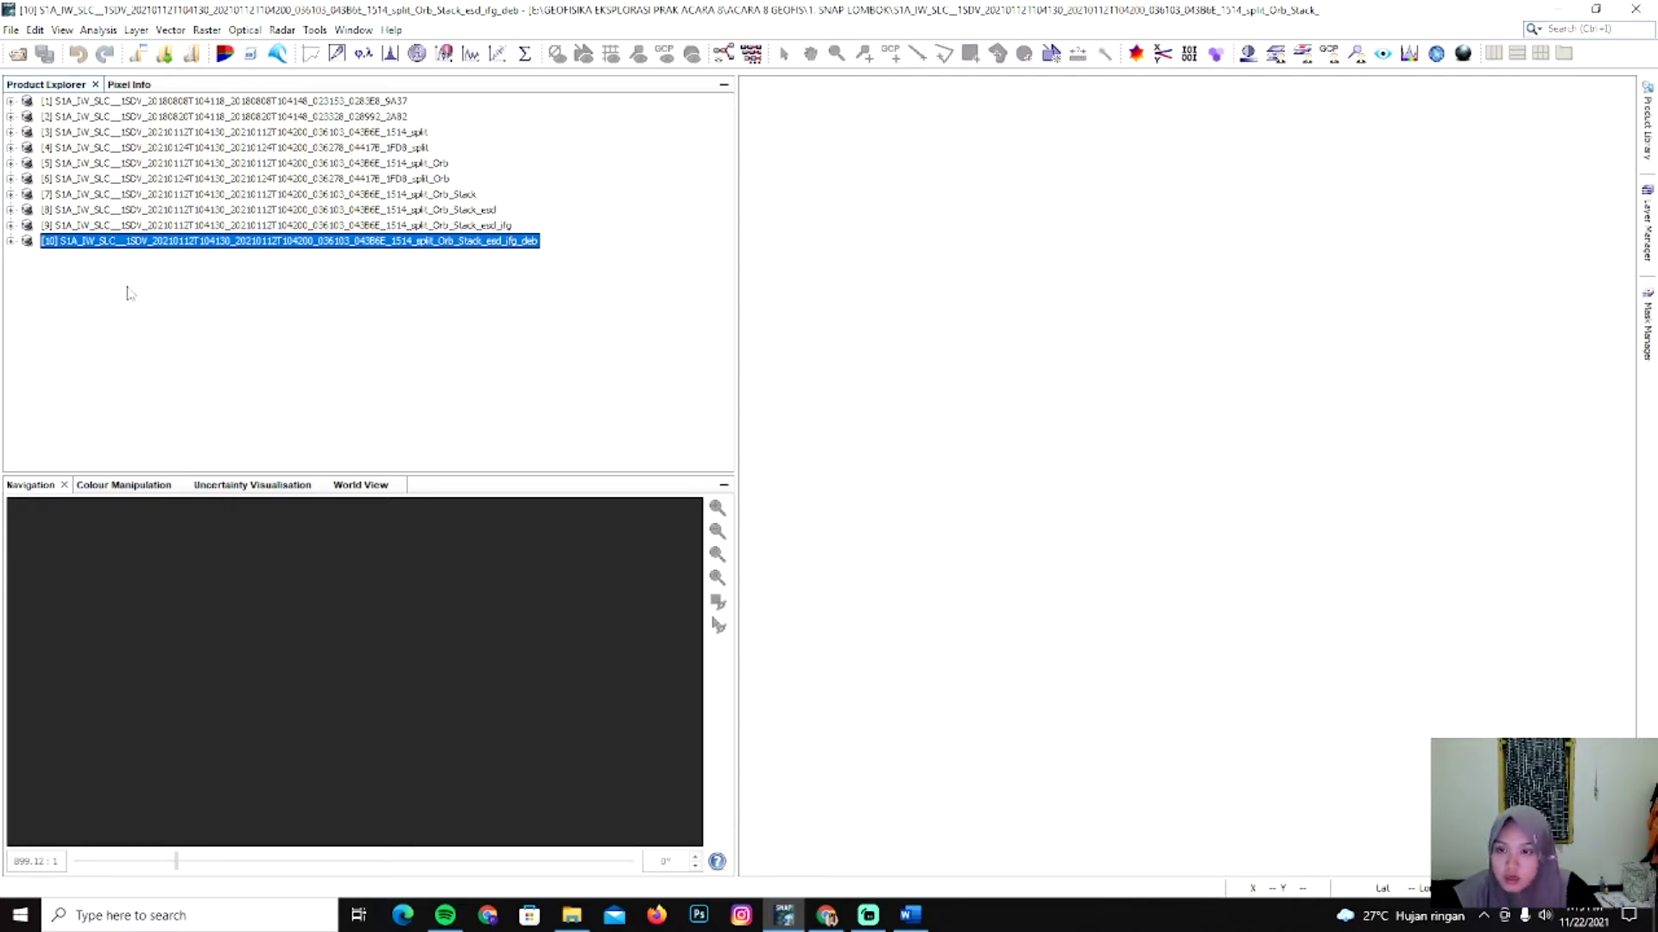
View the Phase_ifg_IW3_VV_12Jan2021_24Jan2021 band of the esd_ifg_deb product, then collapse the product and close the image view.
click(10, 242)
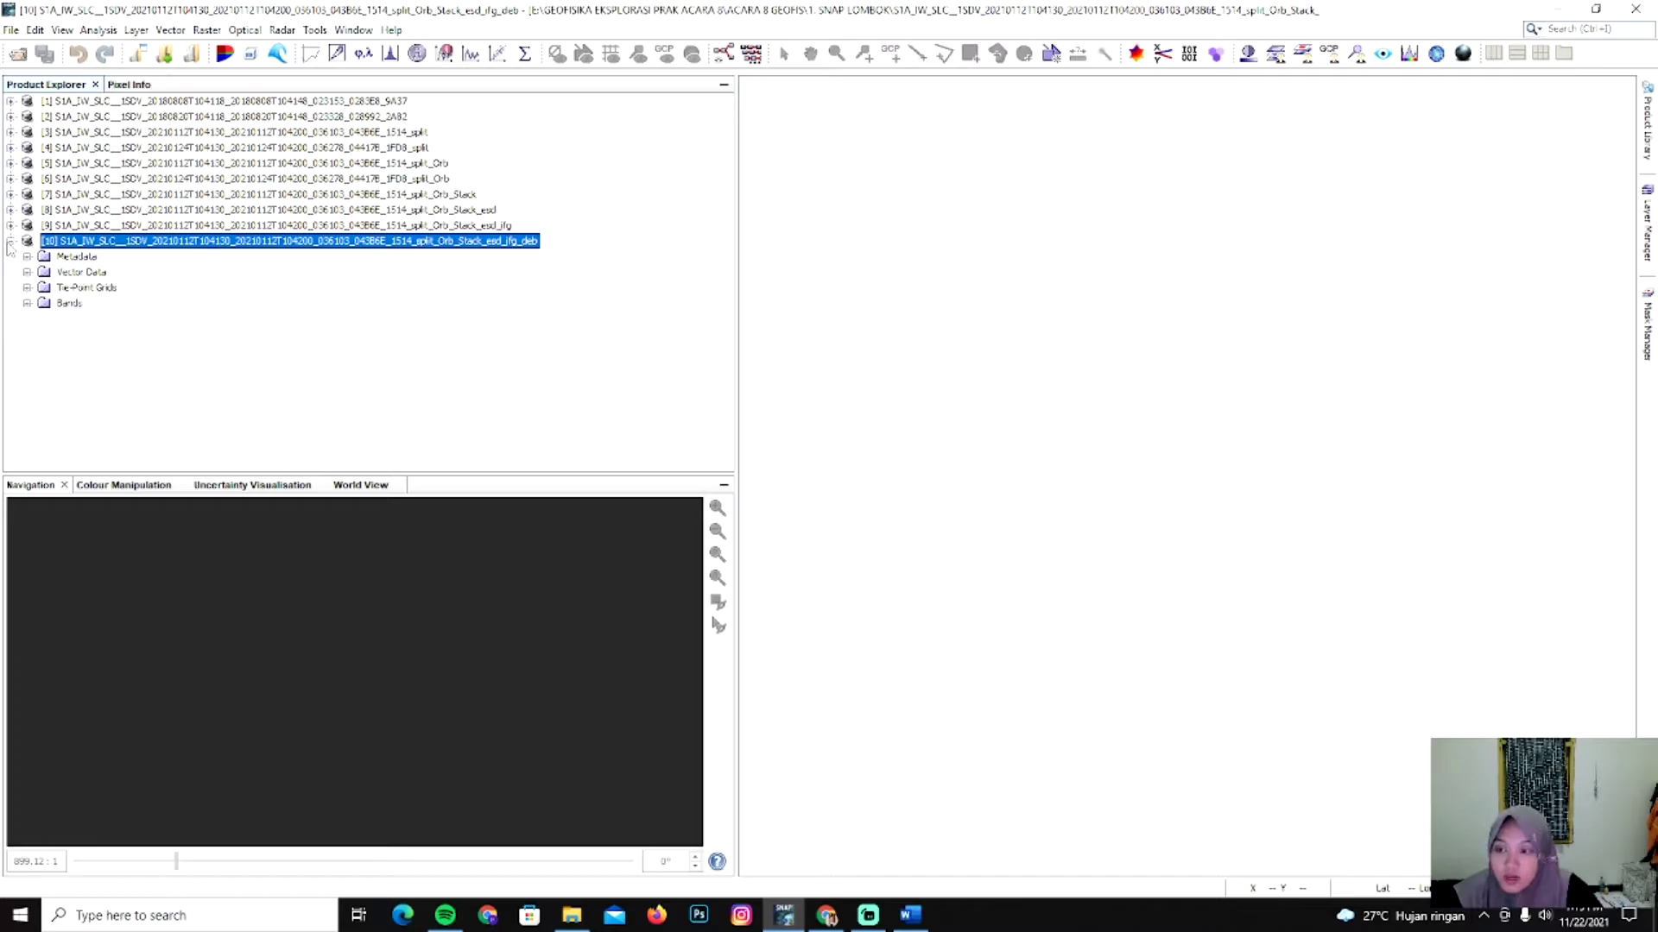
click(26, 303)
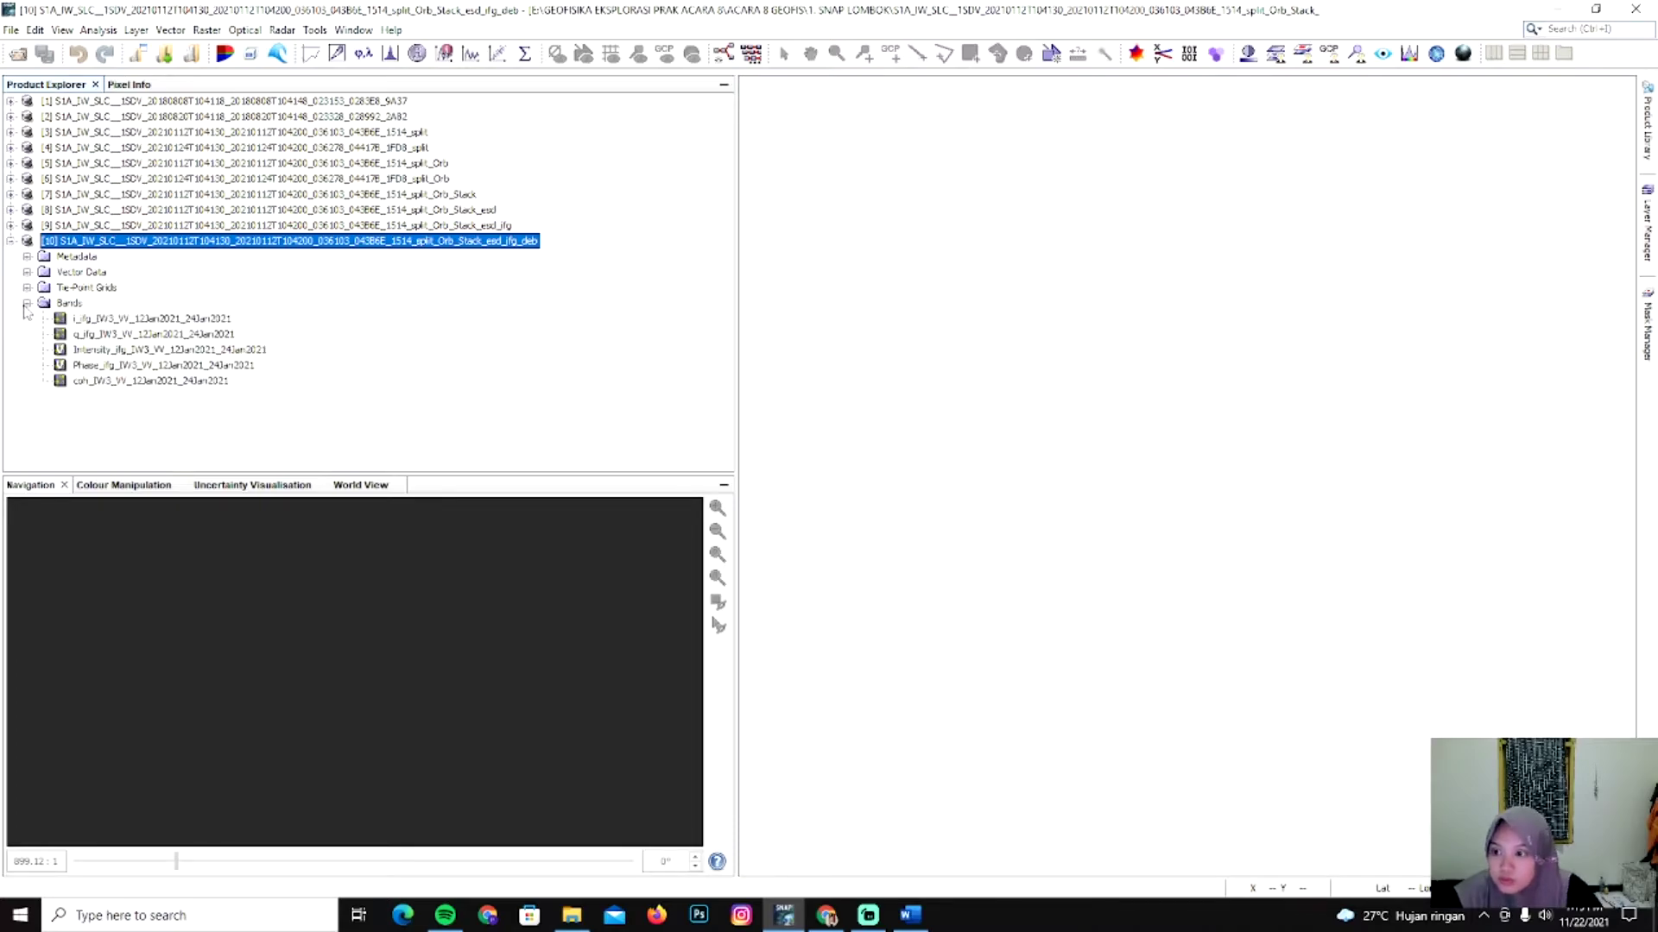
double_click(82, 369)
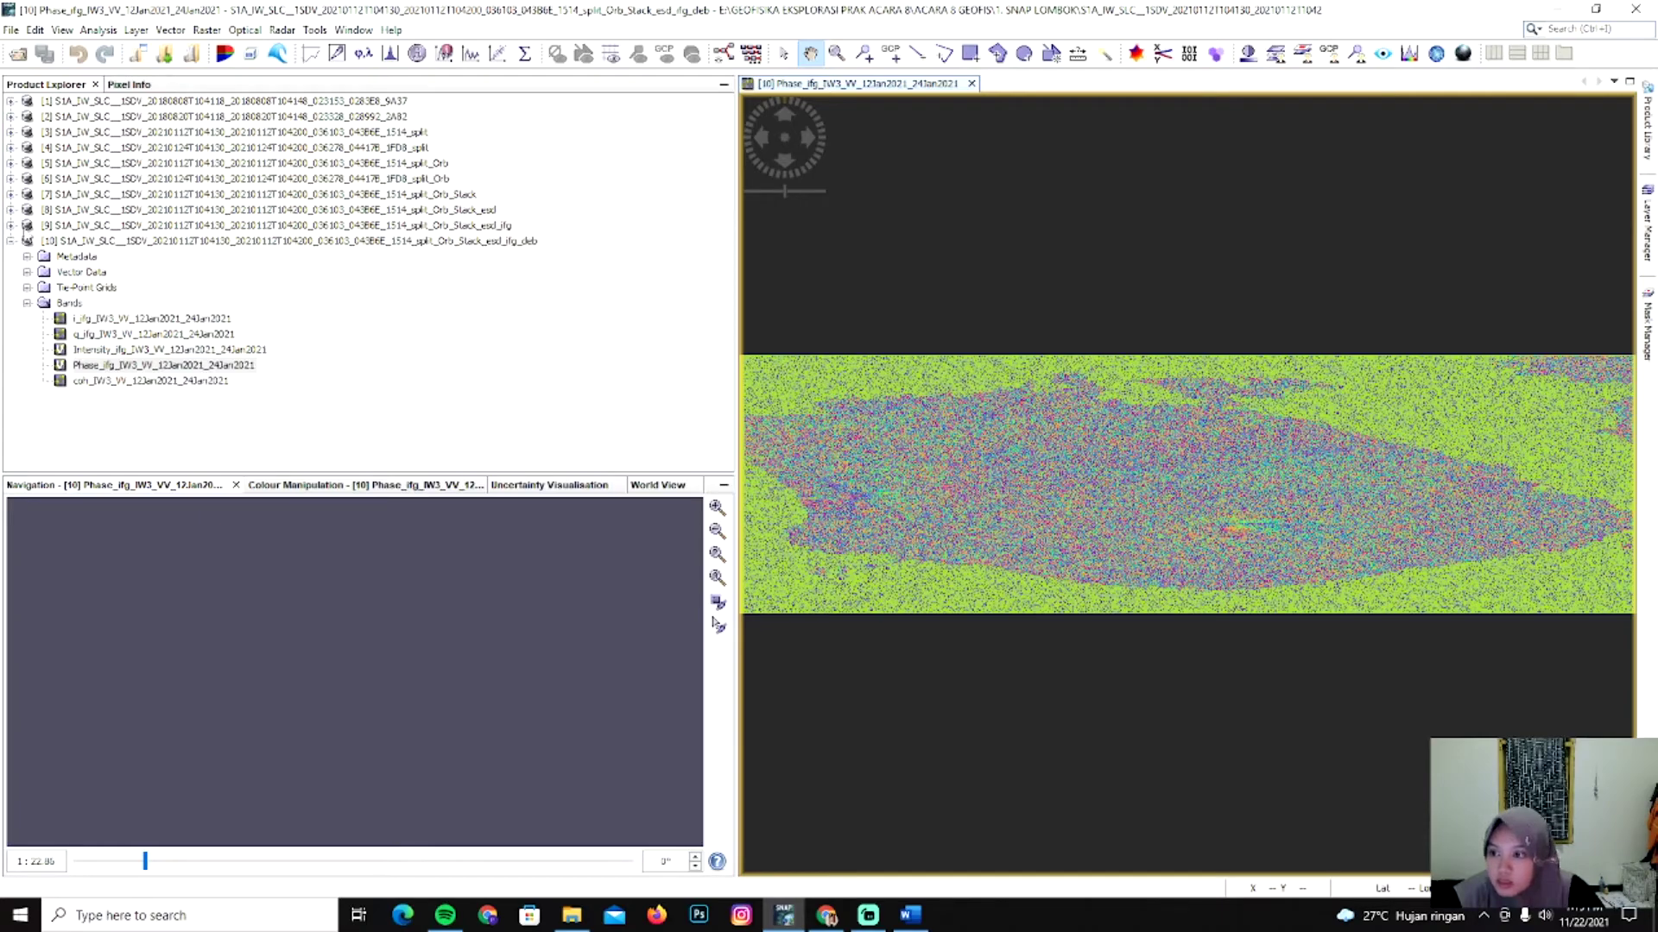
click(10, 241)
click(950, 84)
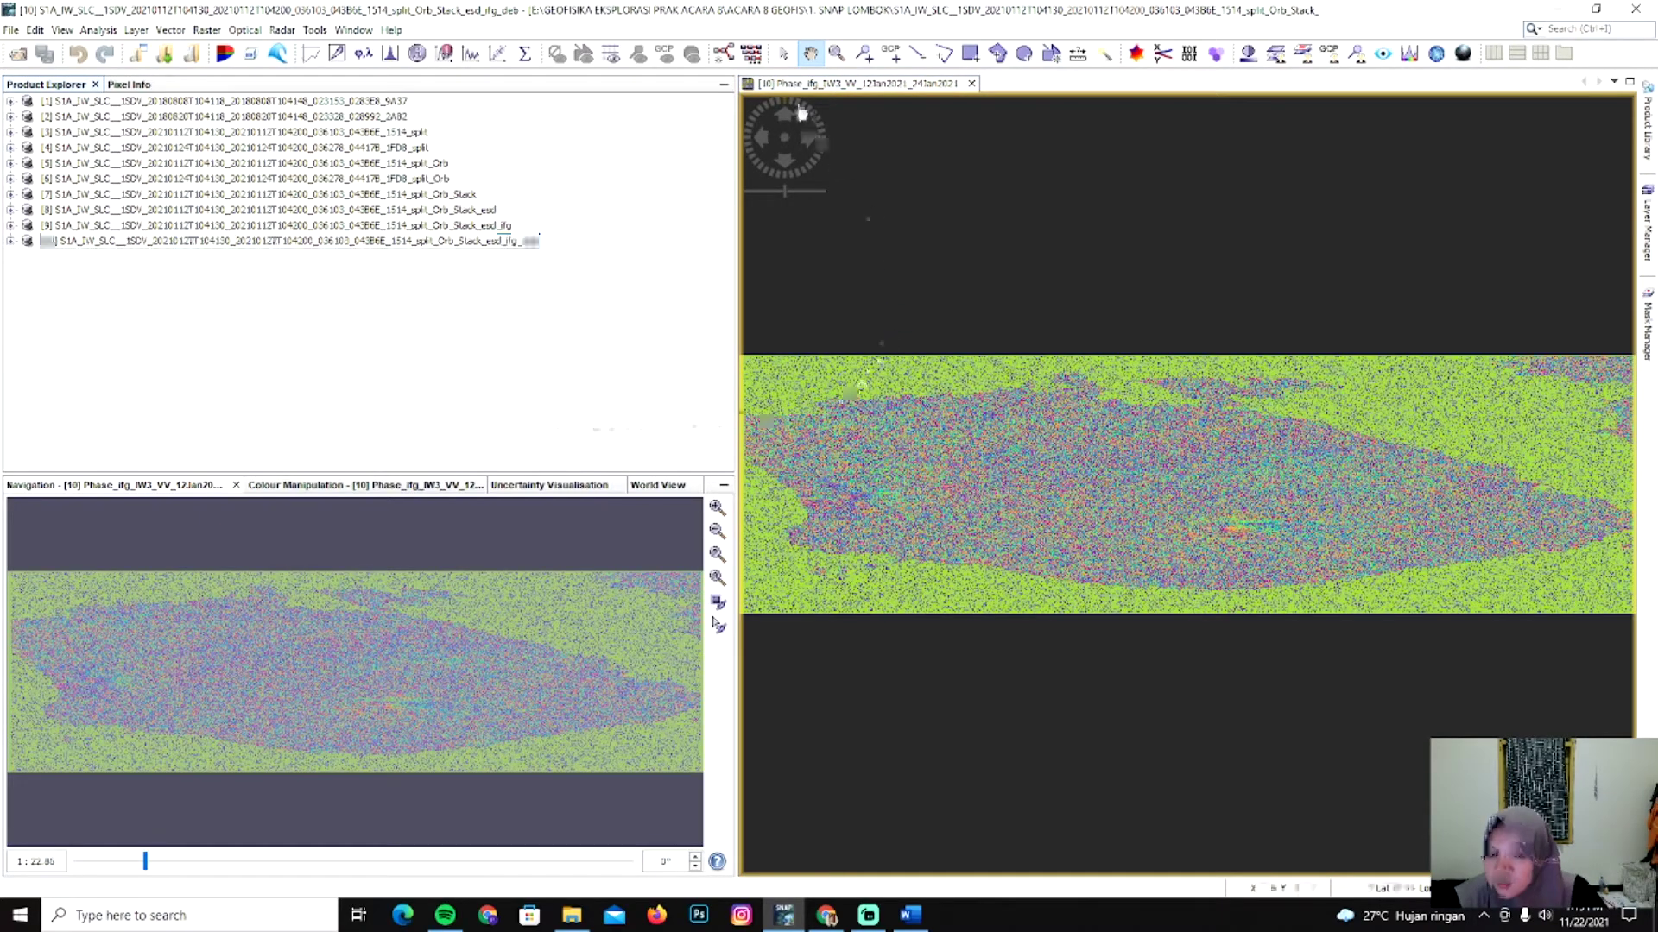
click(971, 84)
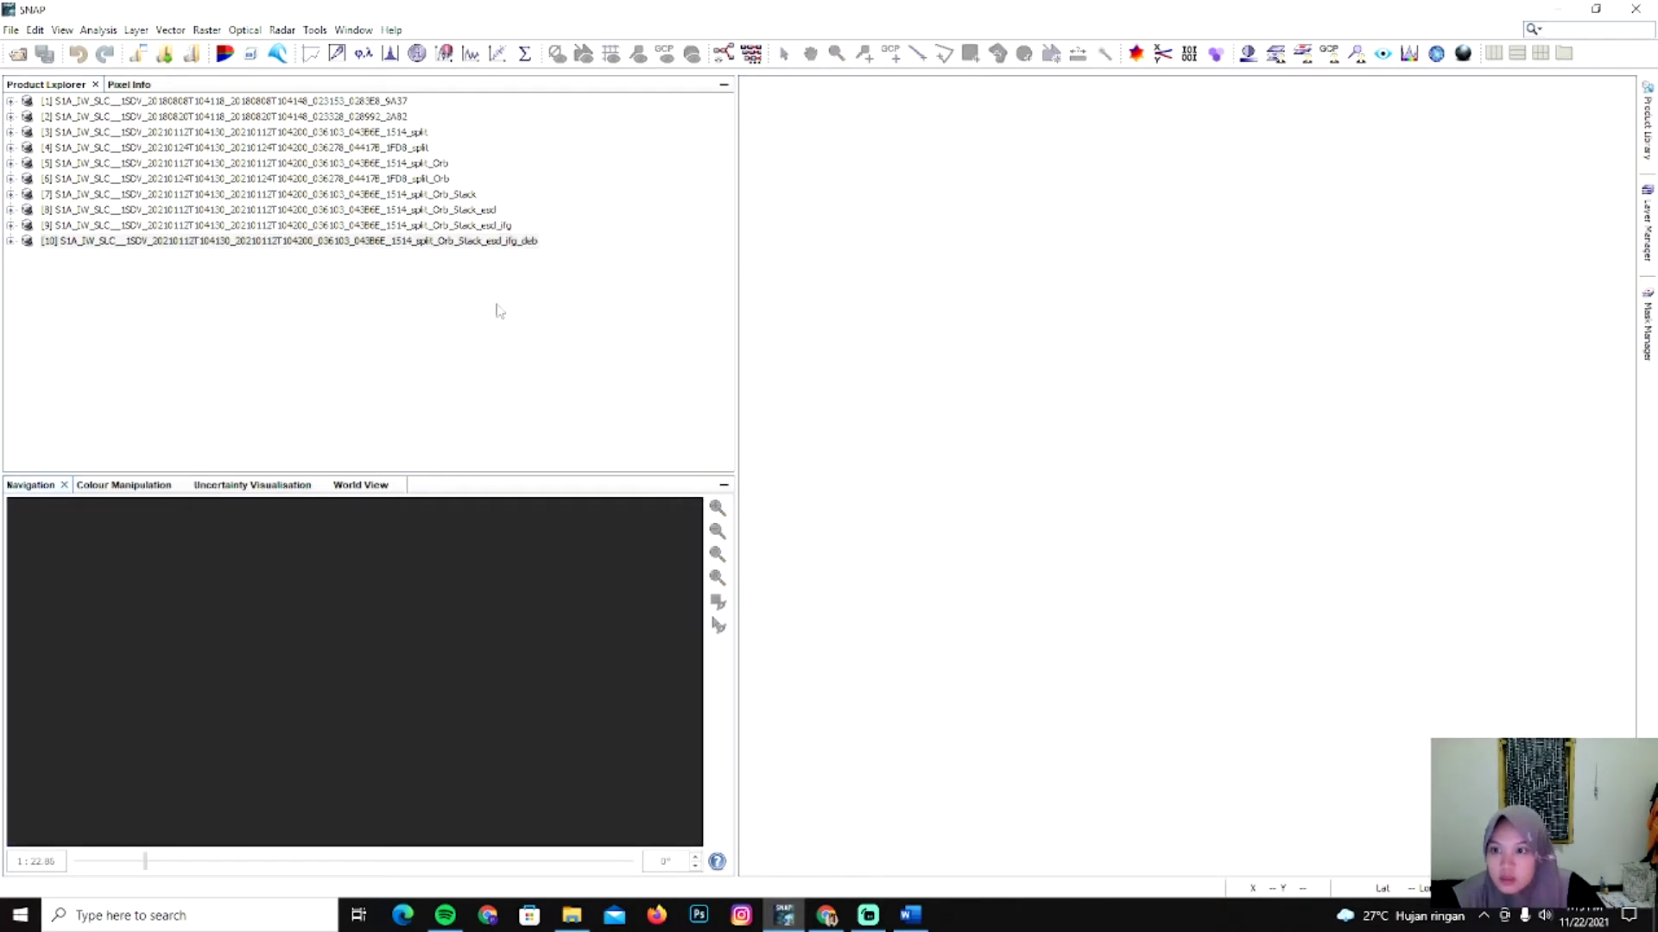
Start Topographic Phase Removal on the esd_ifg_deb product, enable output of the topographic phase and elevation bands, and close it without running.
click(504, 245)
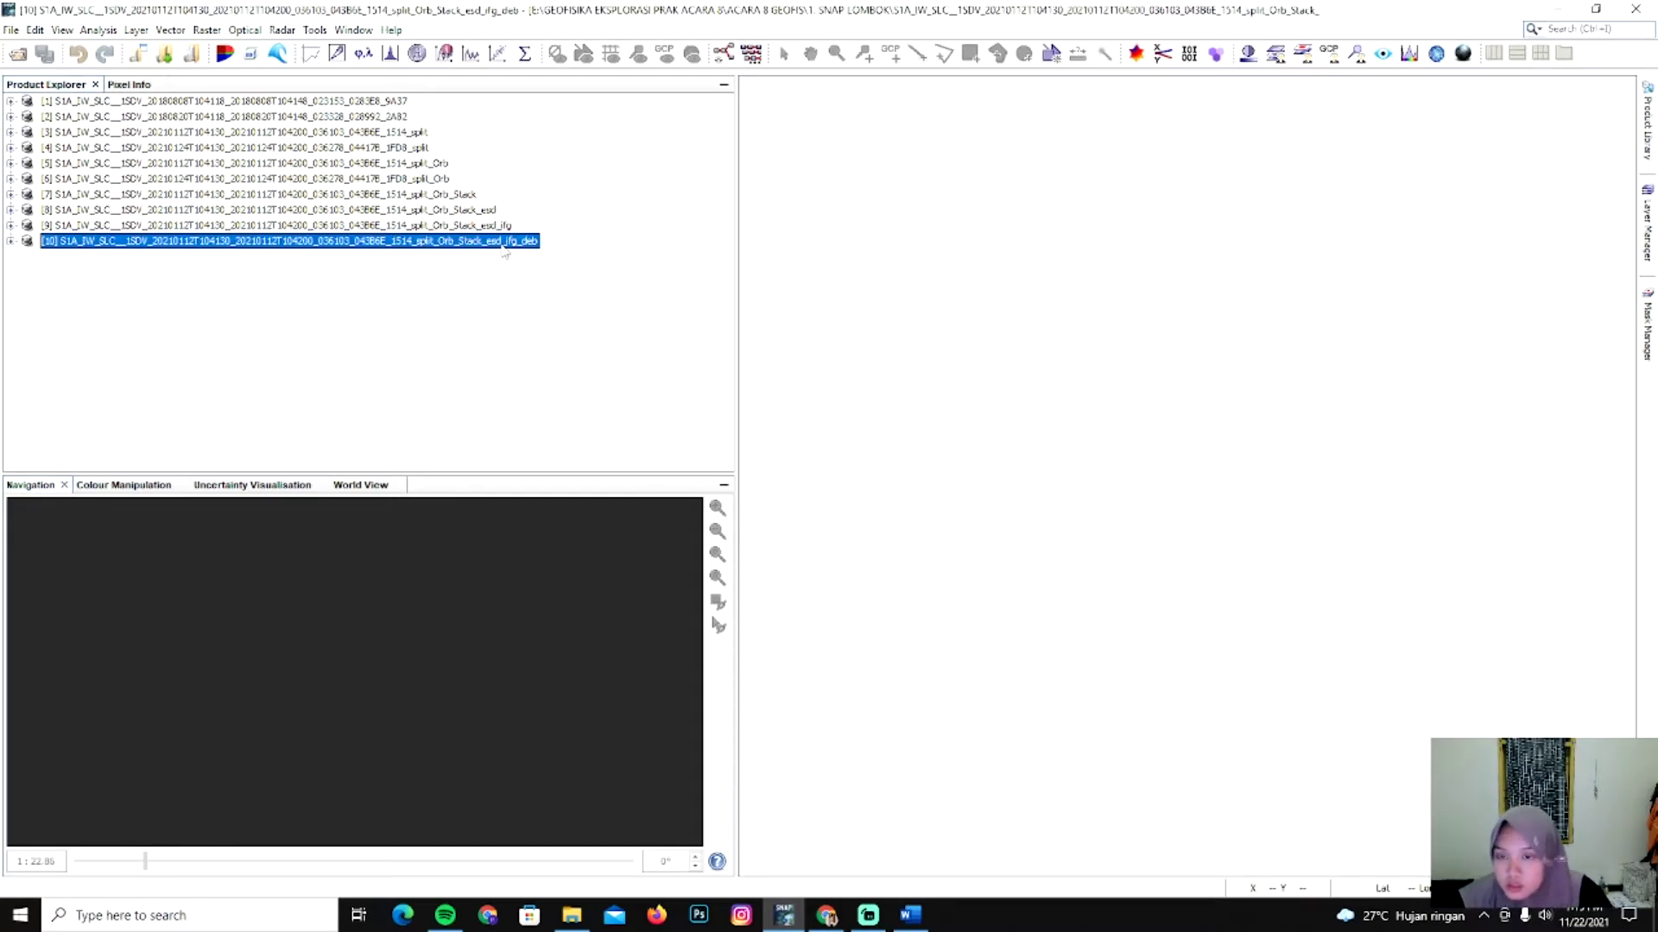
click(282, 31)
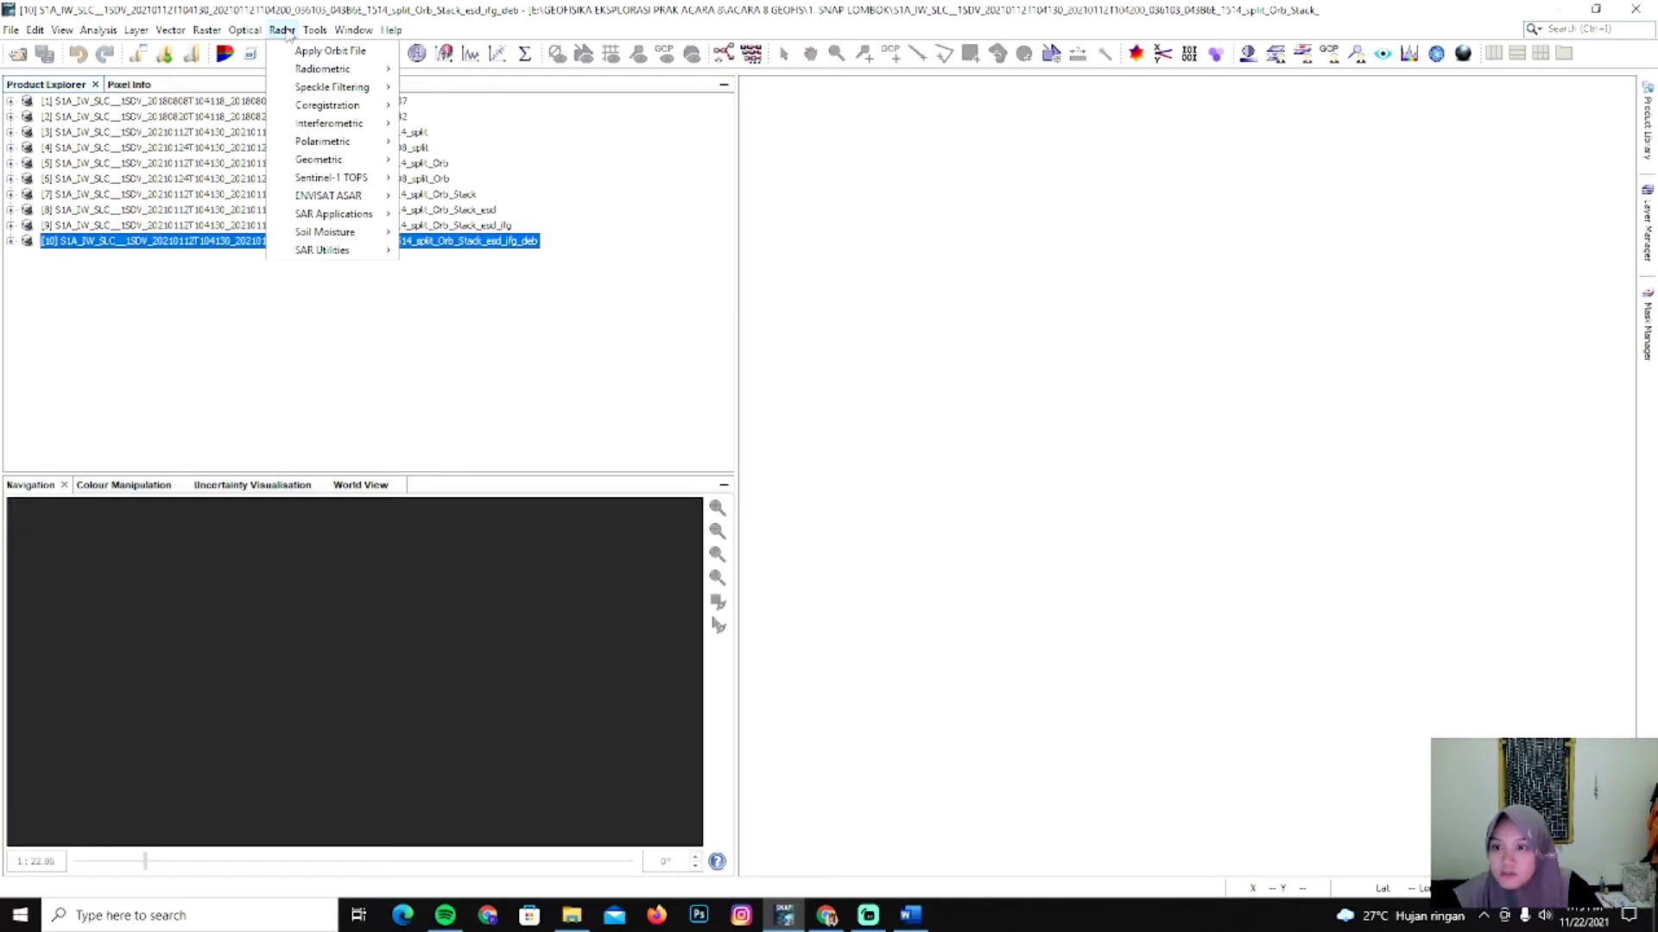
mouse_move(323, 251)
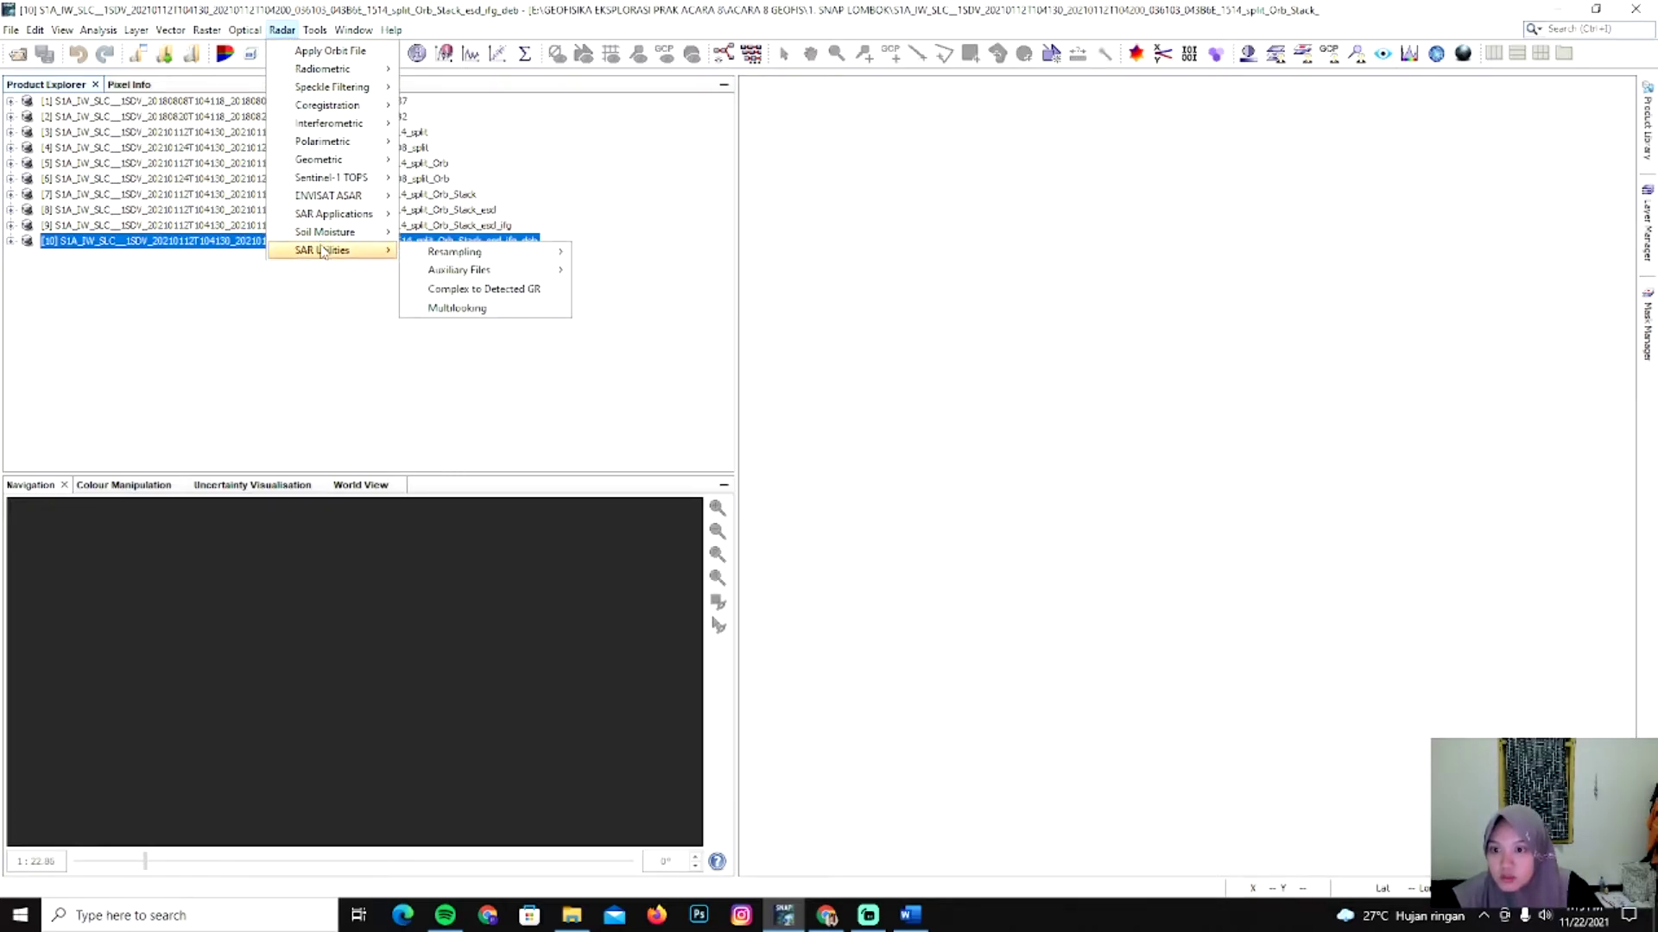
mouse_move(327, 127)
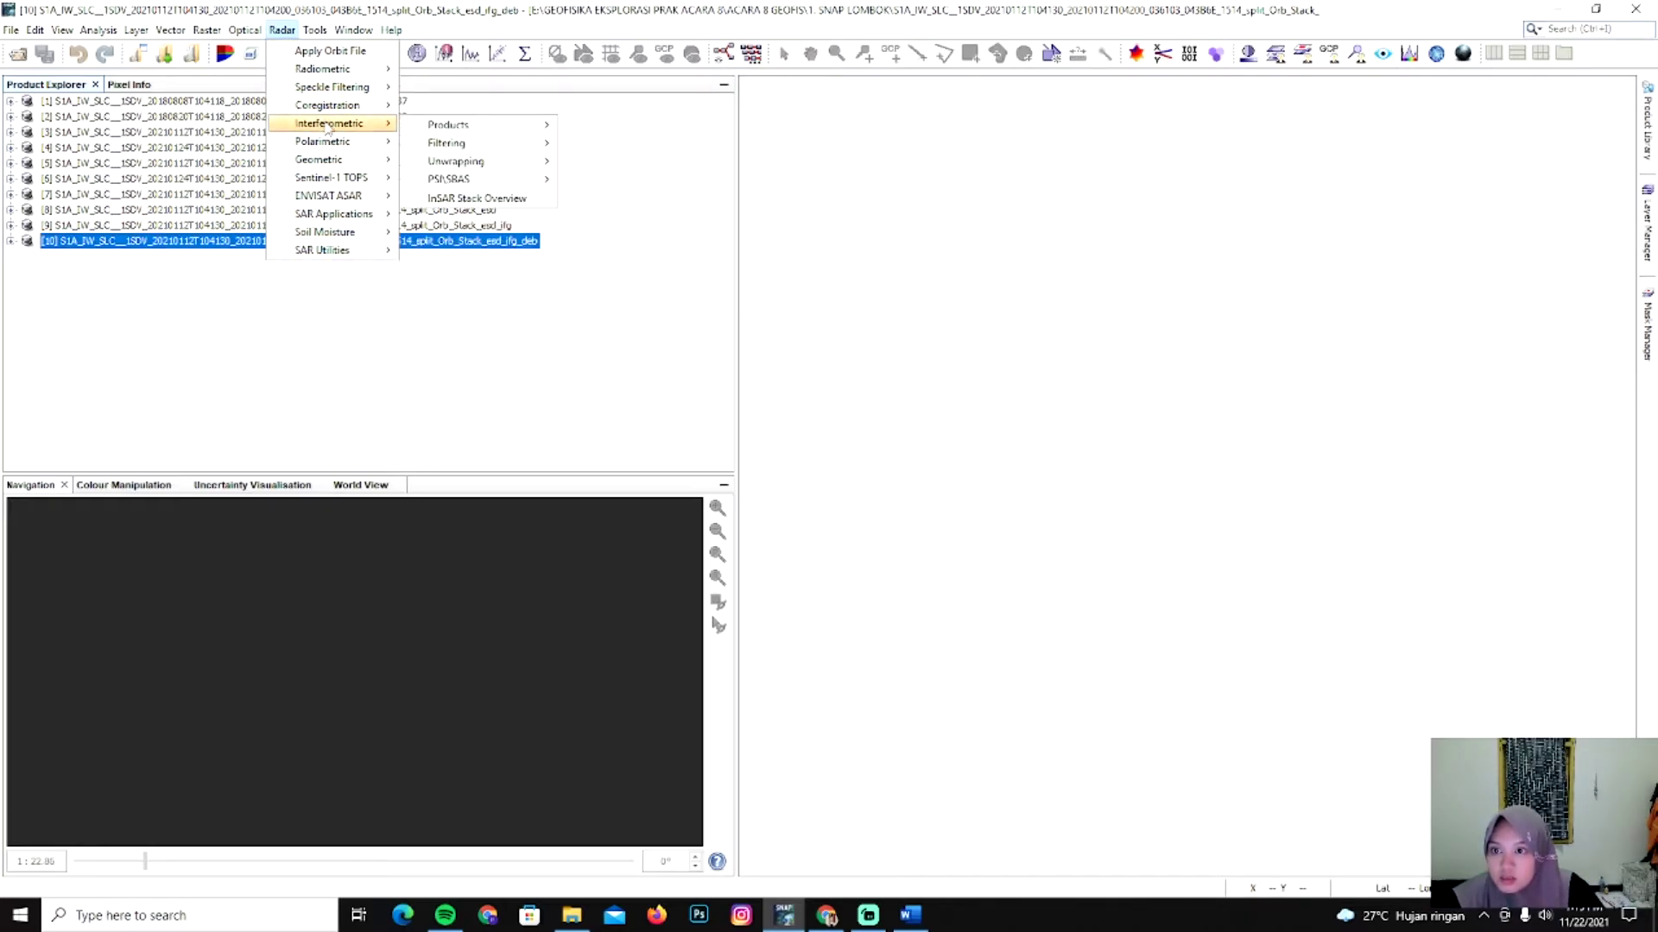
mouse_move(452, 123)
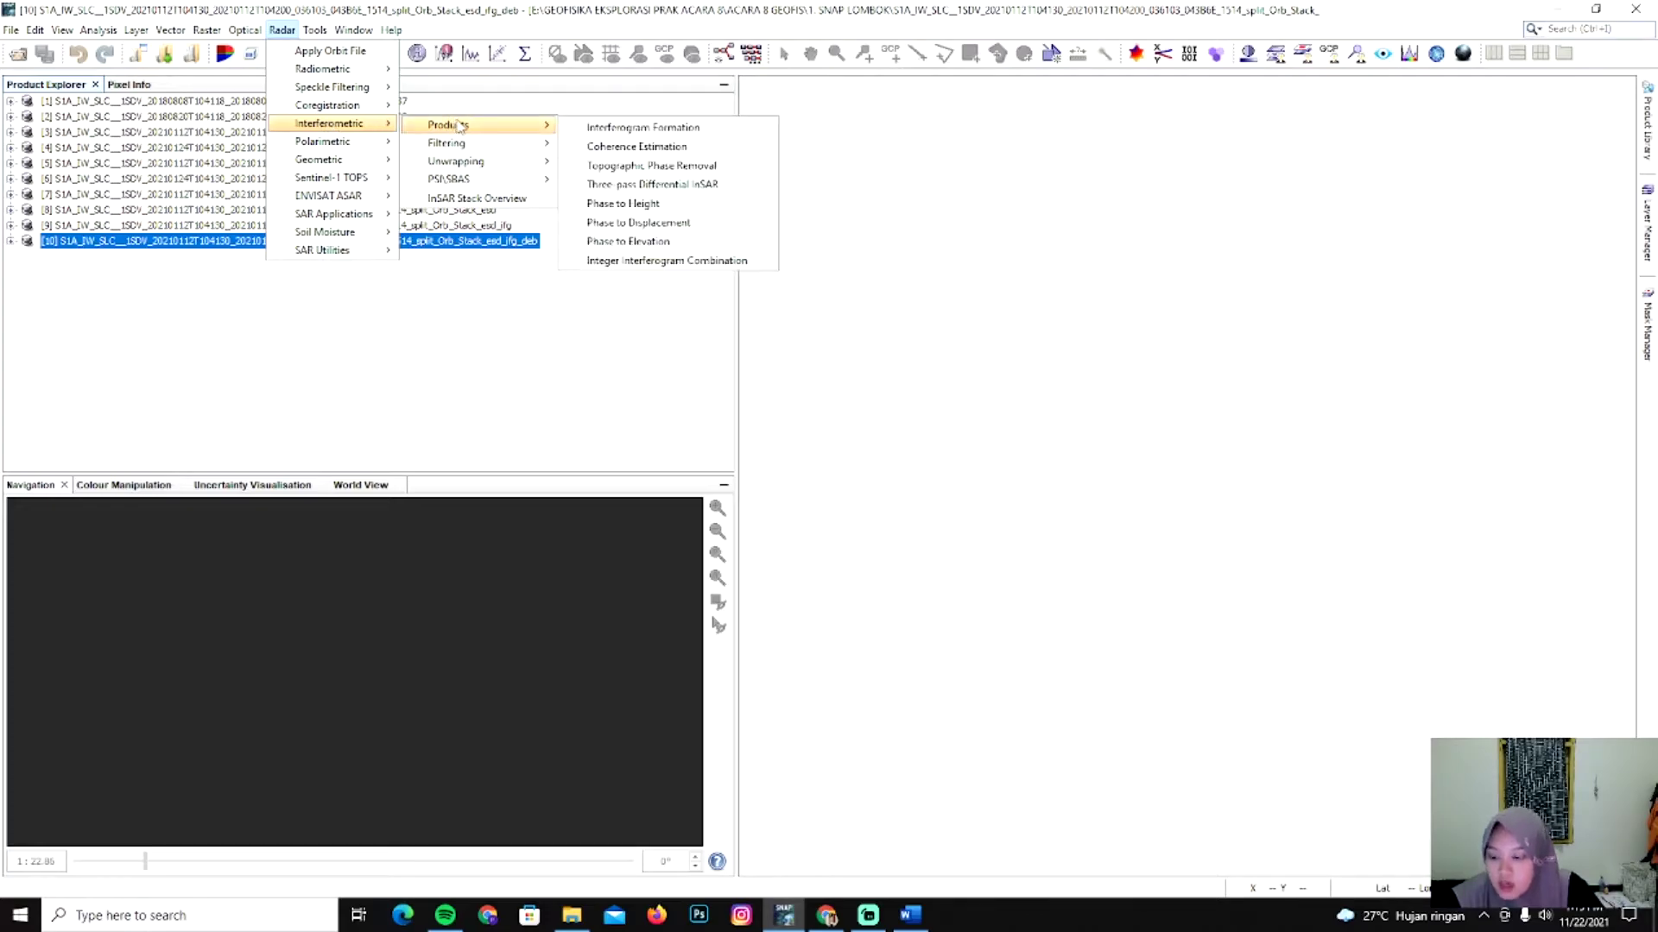
click(639, 165)
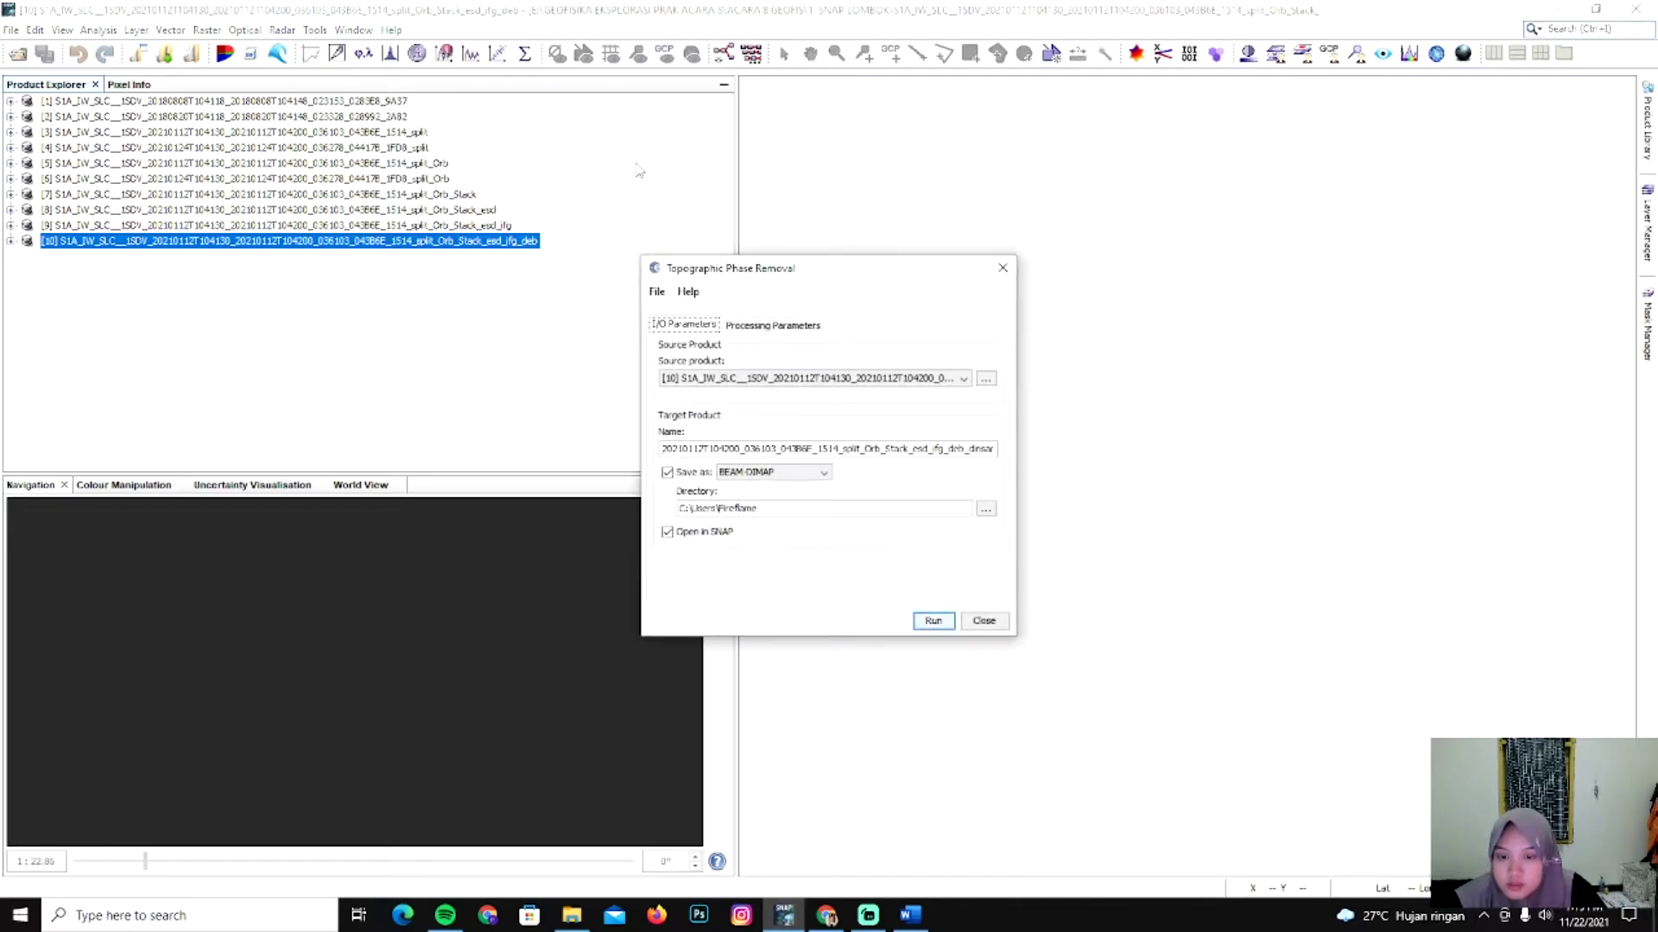
click(785, 326)
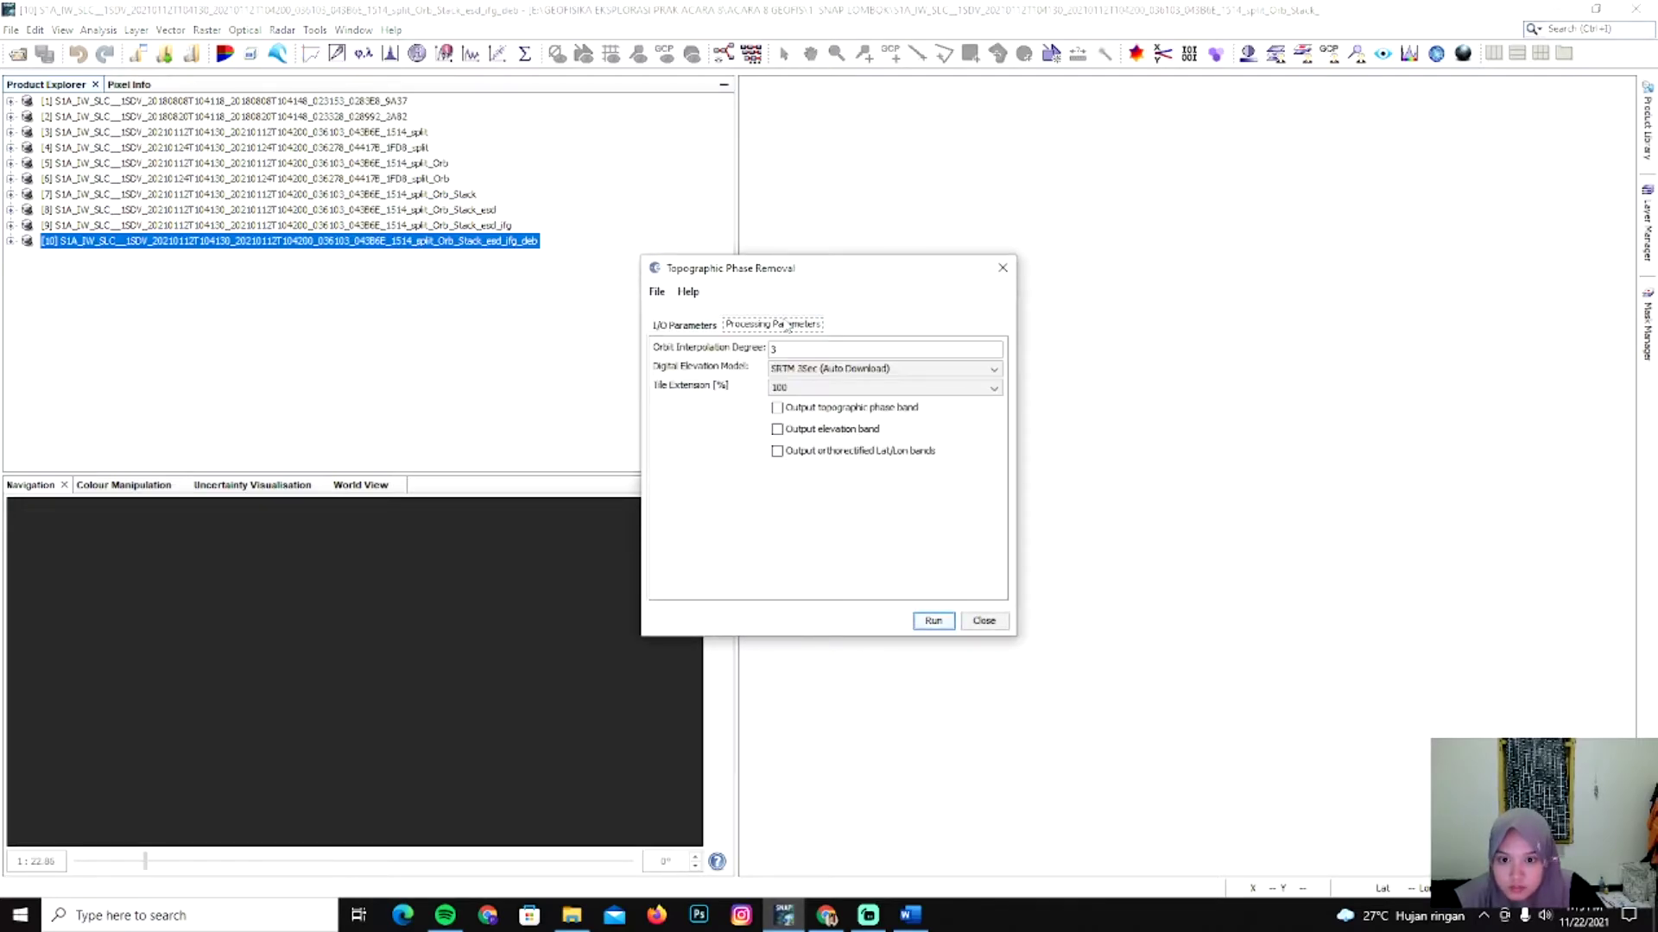
click(777, 410)
click(778, 431)
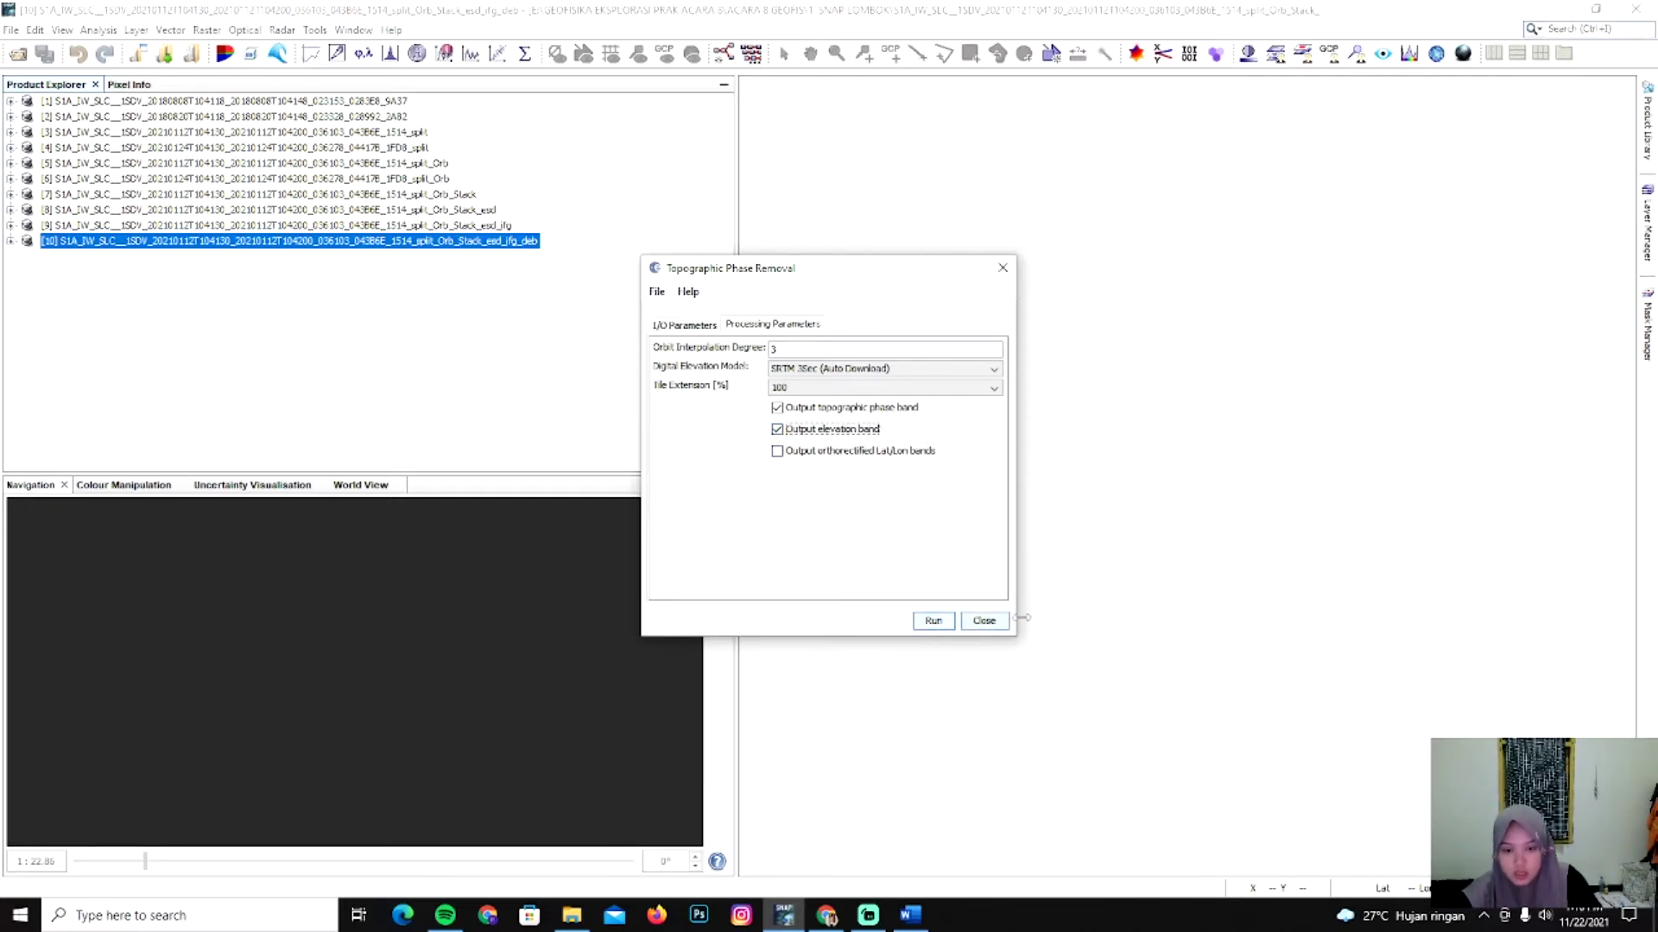
click(975, 623)
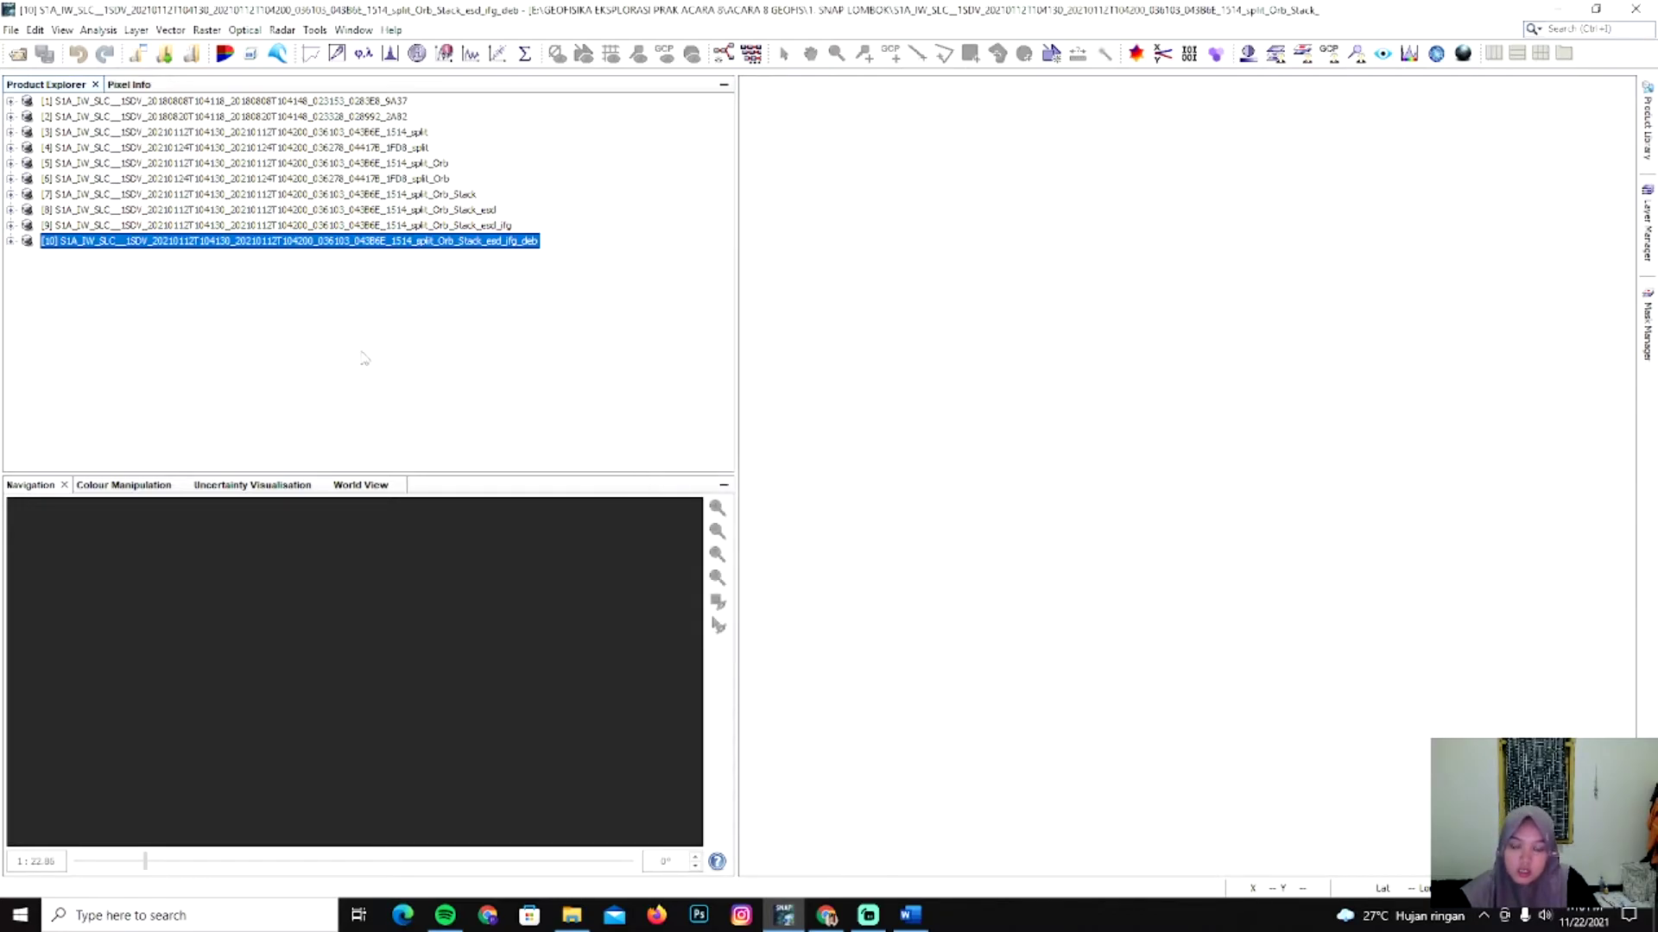
Open the prepared topographic-phase-removed product (ending 1514_split_Orb_Stack_esd_ifg_deb_dinsar) from the 1. SNAP LOMBOK folder.
click(10, 29)
click(34, 49)
scroll(924, 380, down, 3)
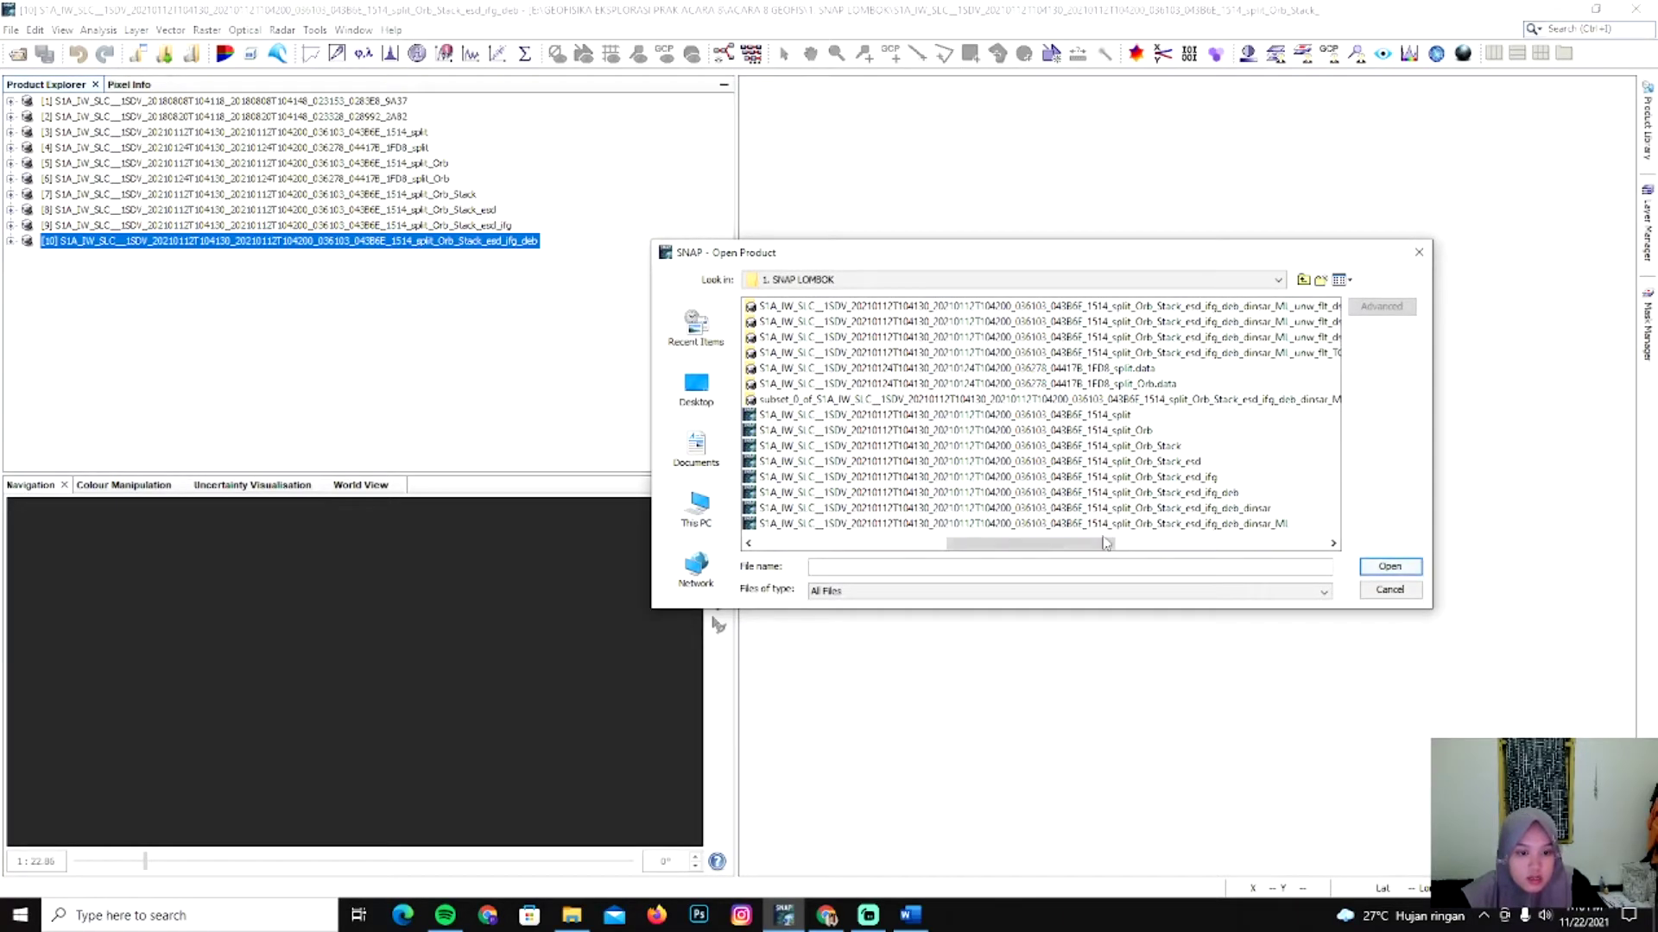
click(1245, 512)
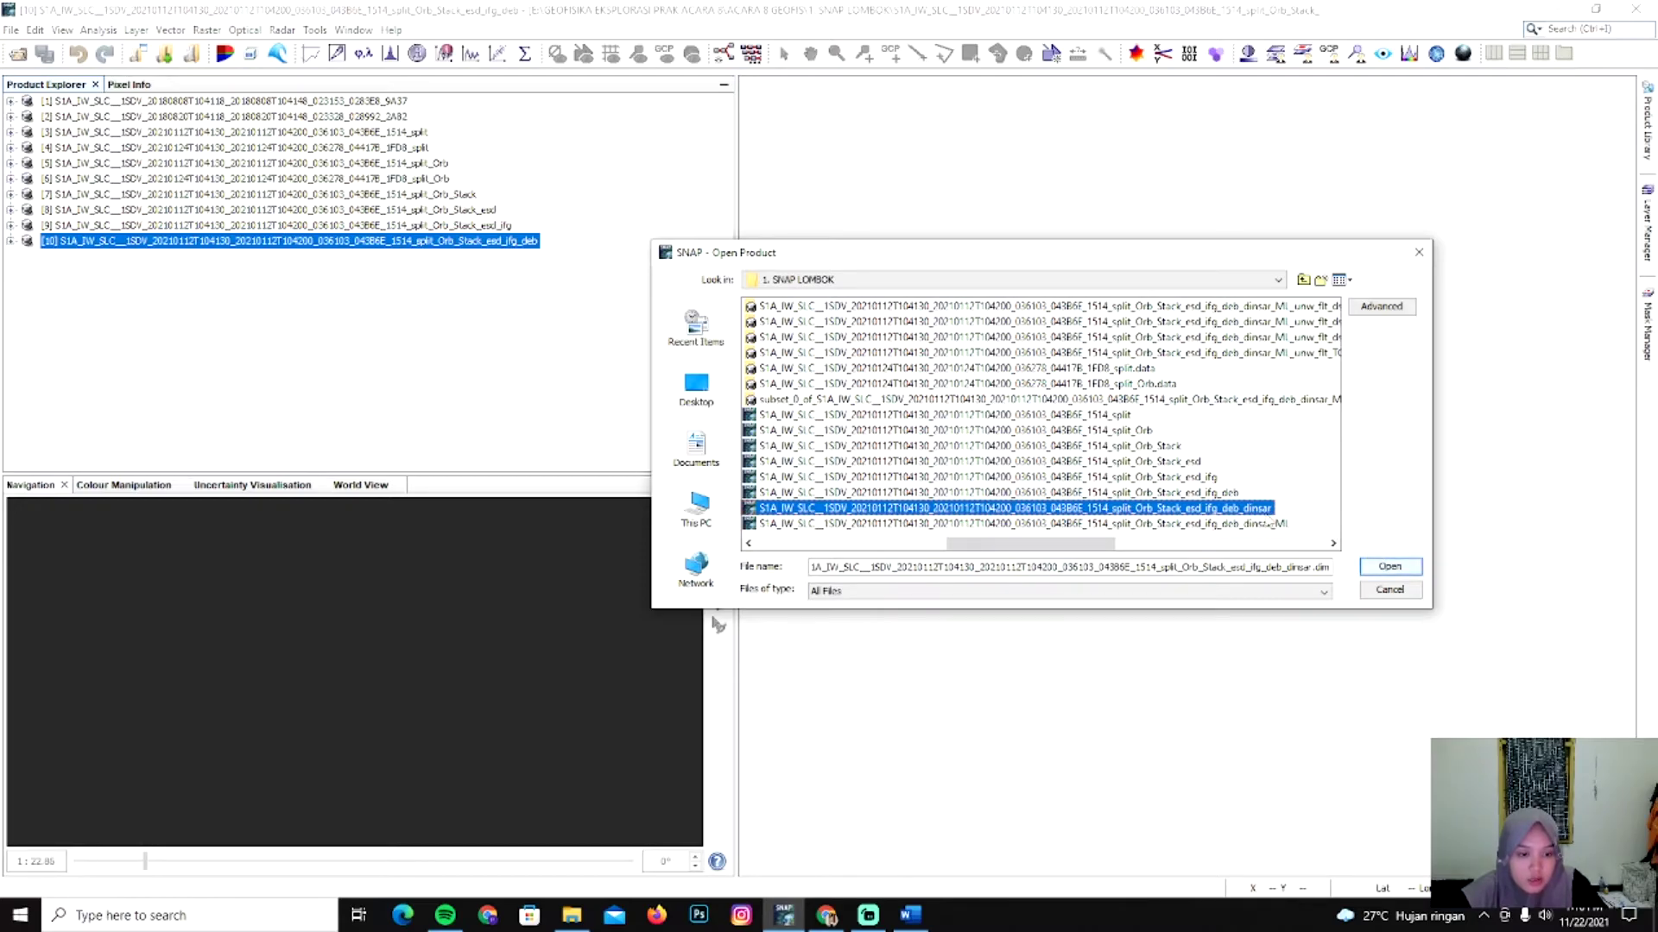
click(1399, 568)
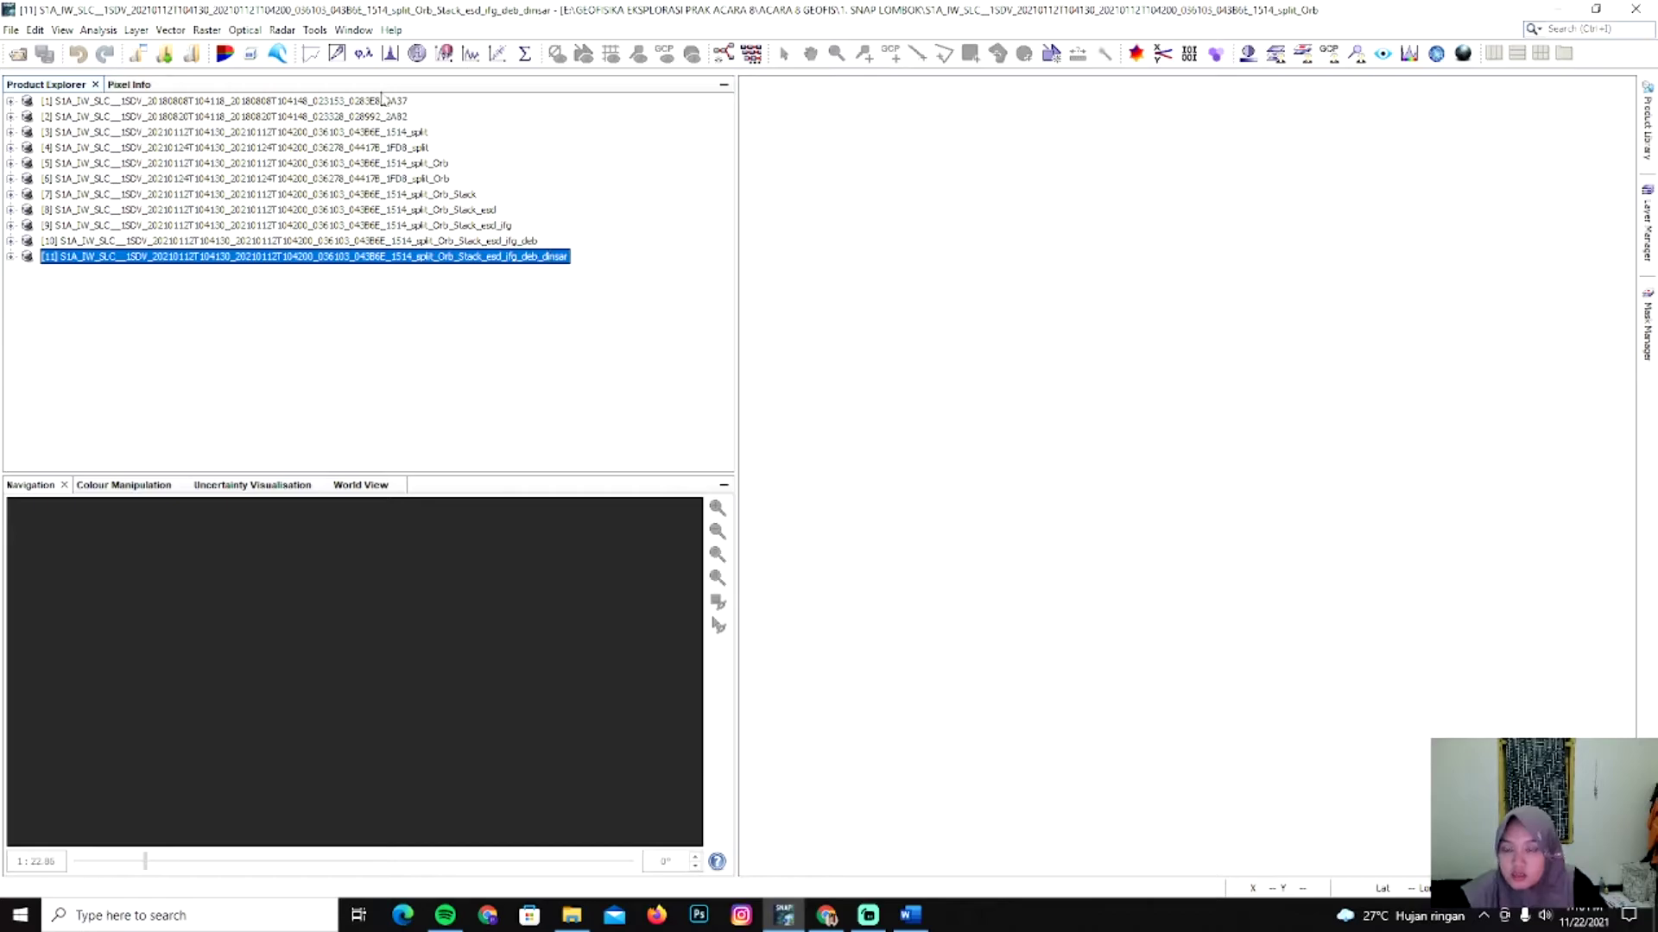
Start Multilooking on the deb_dinsar product, select its i_ifg, q_ifg, Intensity_ifg and Phase_ifg_srd source bands, and close it without running.
click(281, 31)
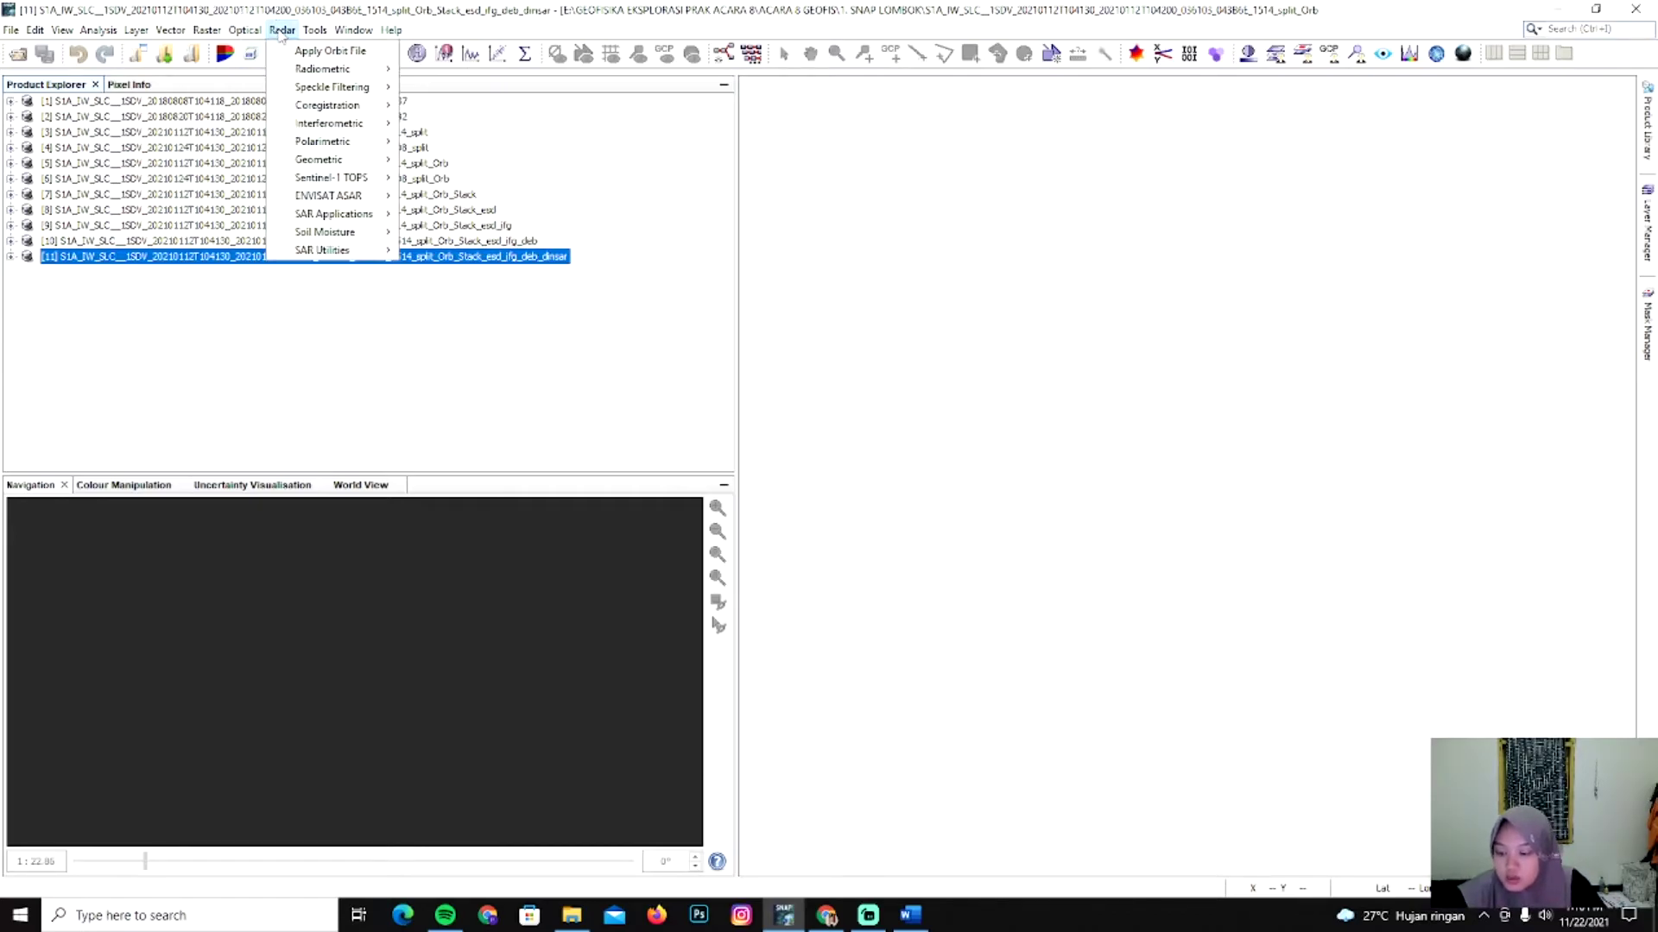
click(429, 393)
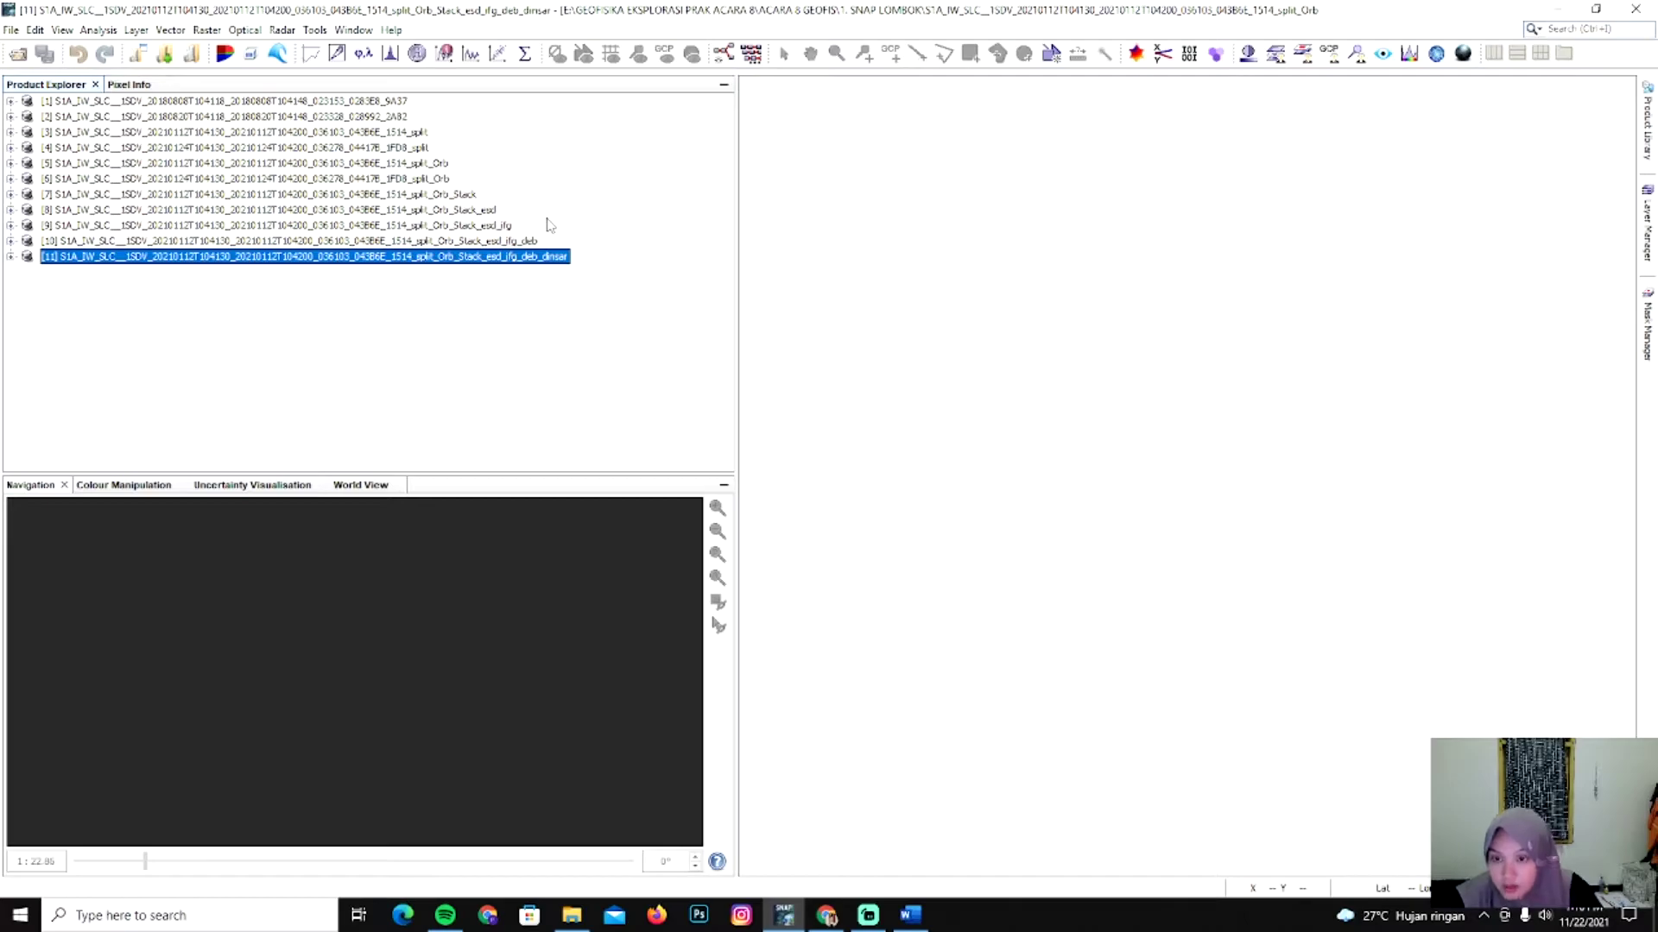
click(283, 31)
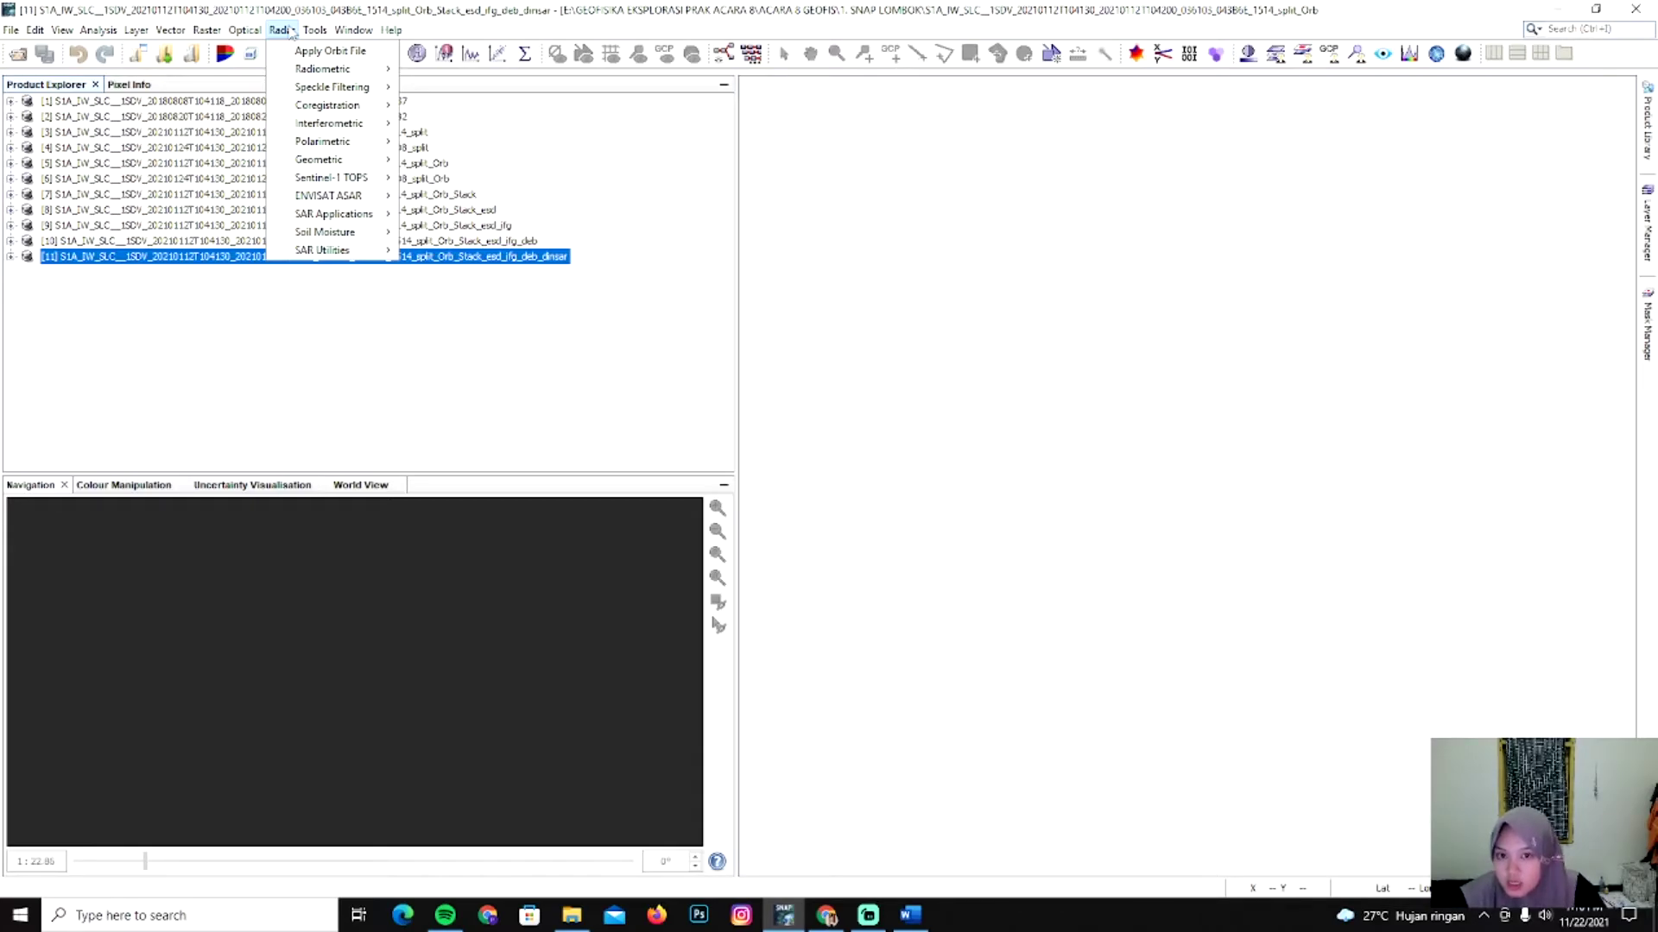
mouse_move(328, 158)
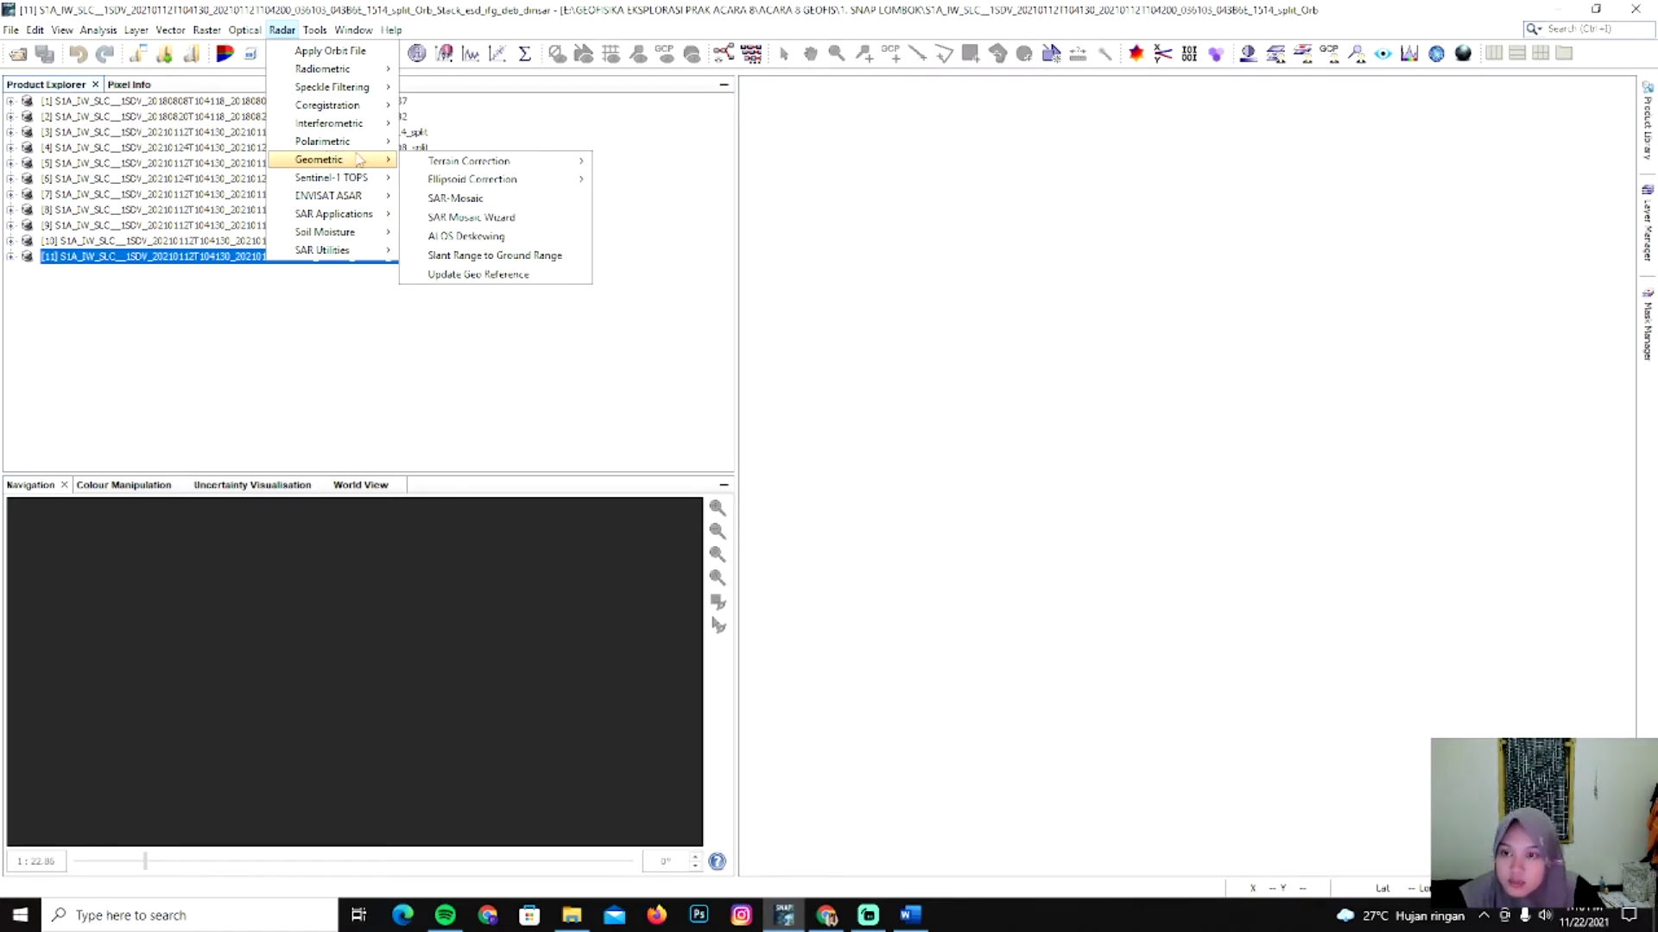
mouse_move(343, 237)
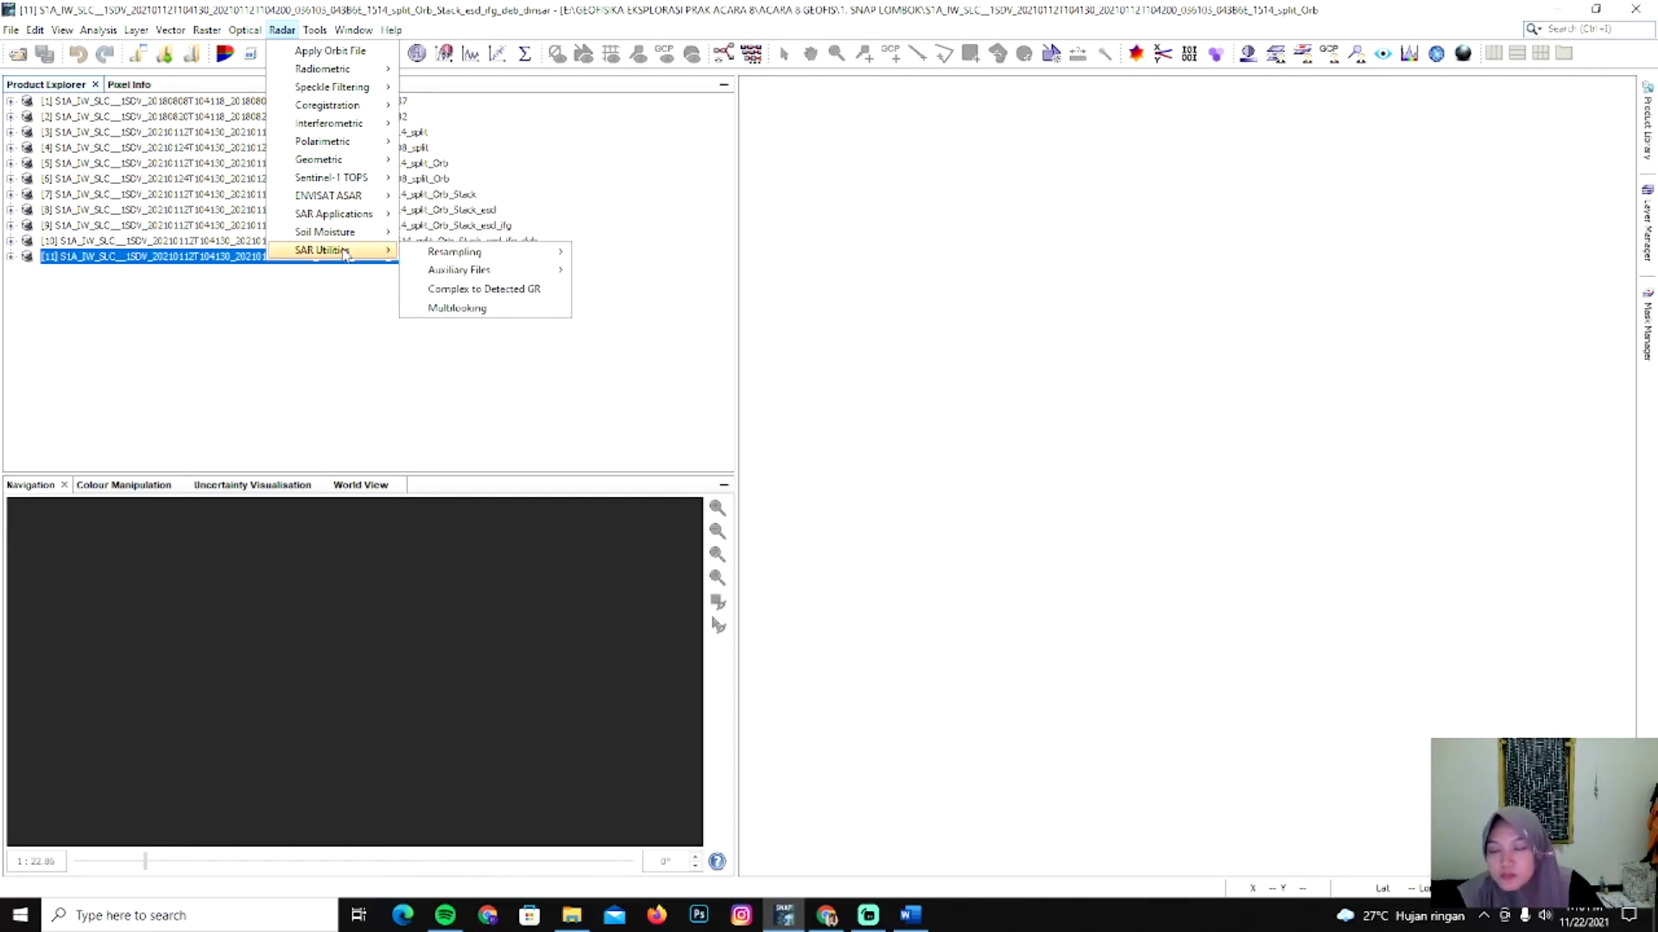
mouse_move(464, 255)
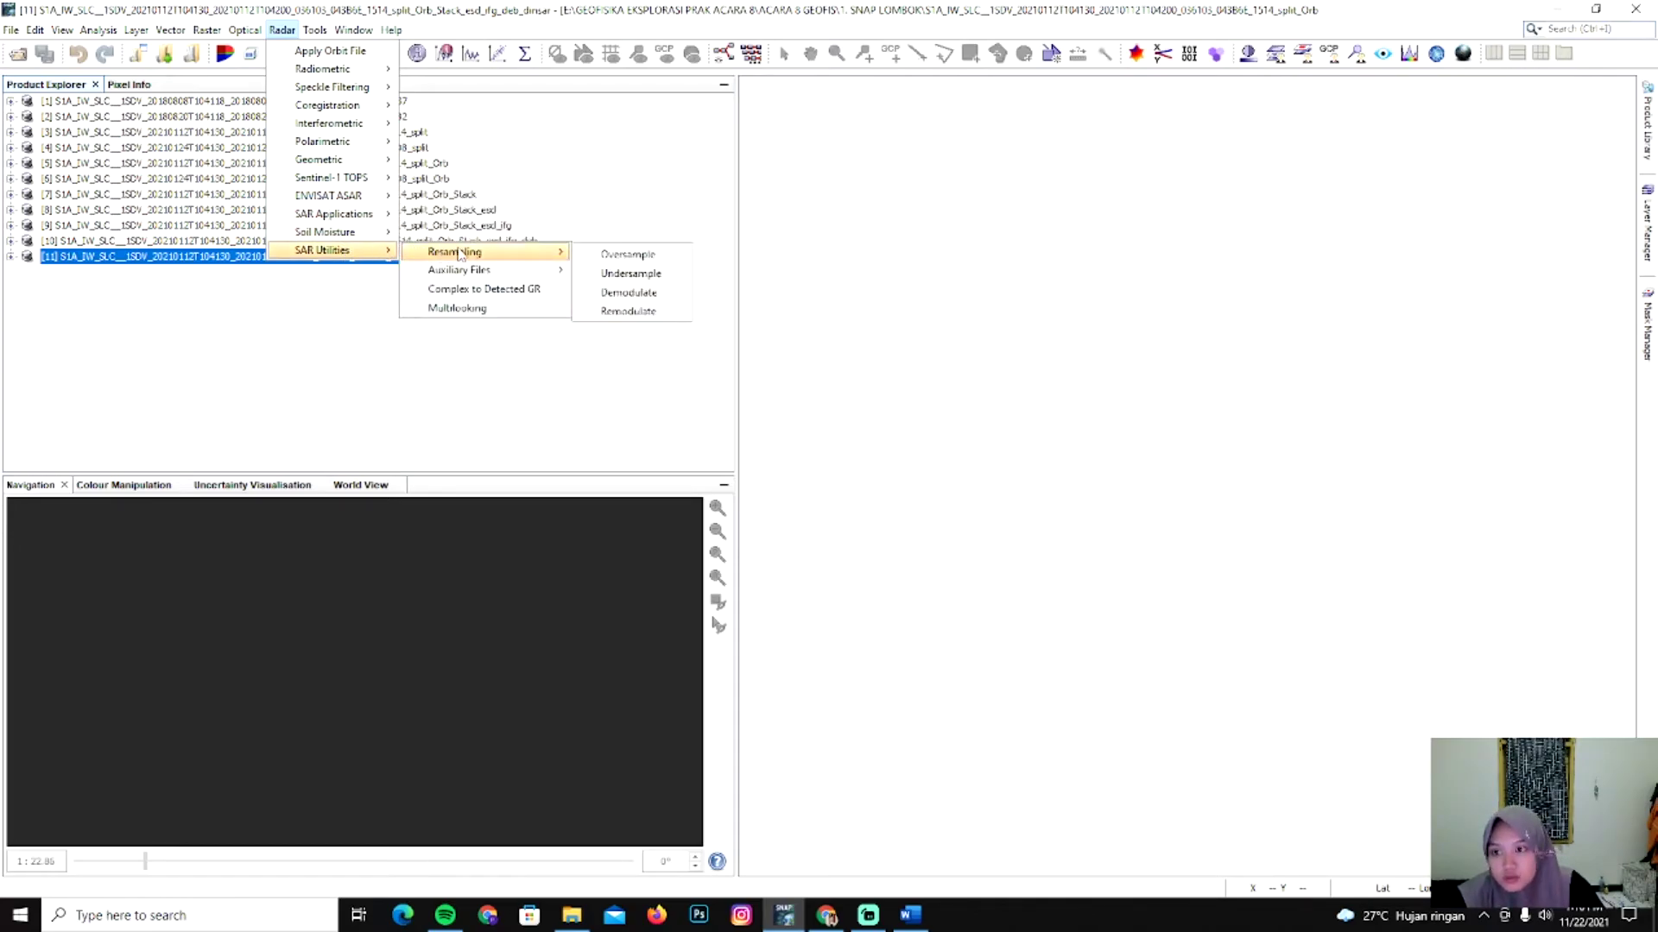
click(470, 308)
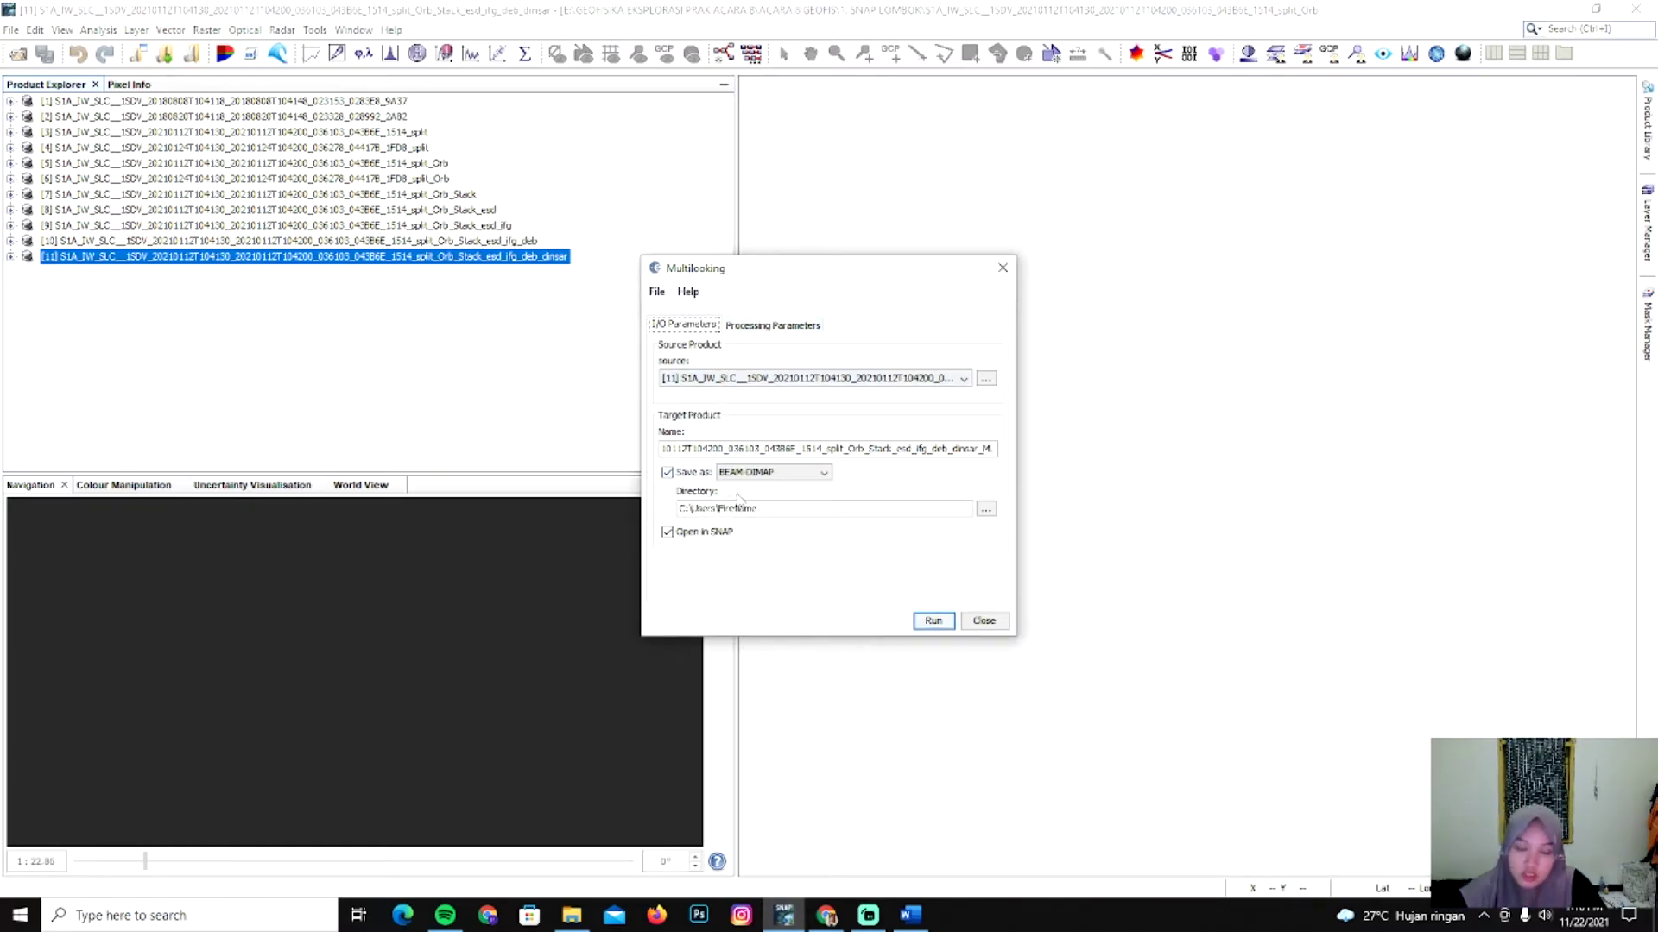
click(762, 328)
click(773, 349)
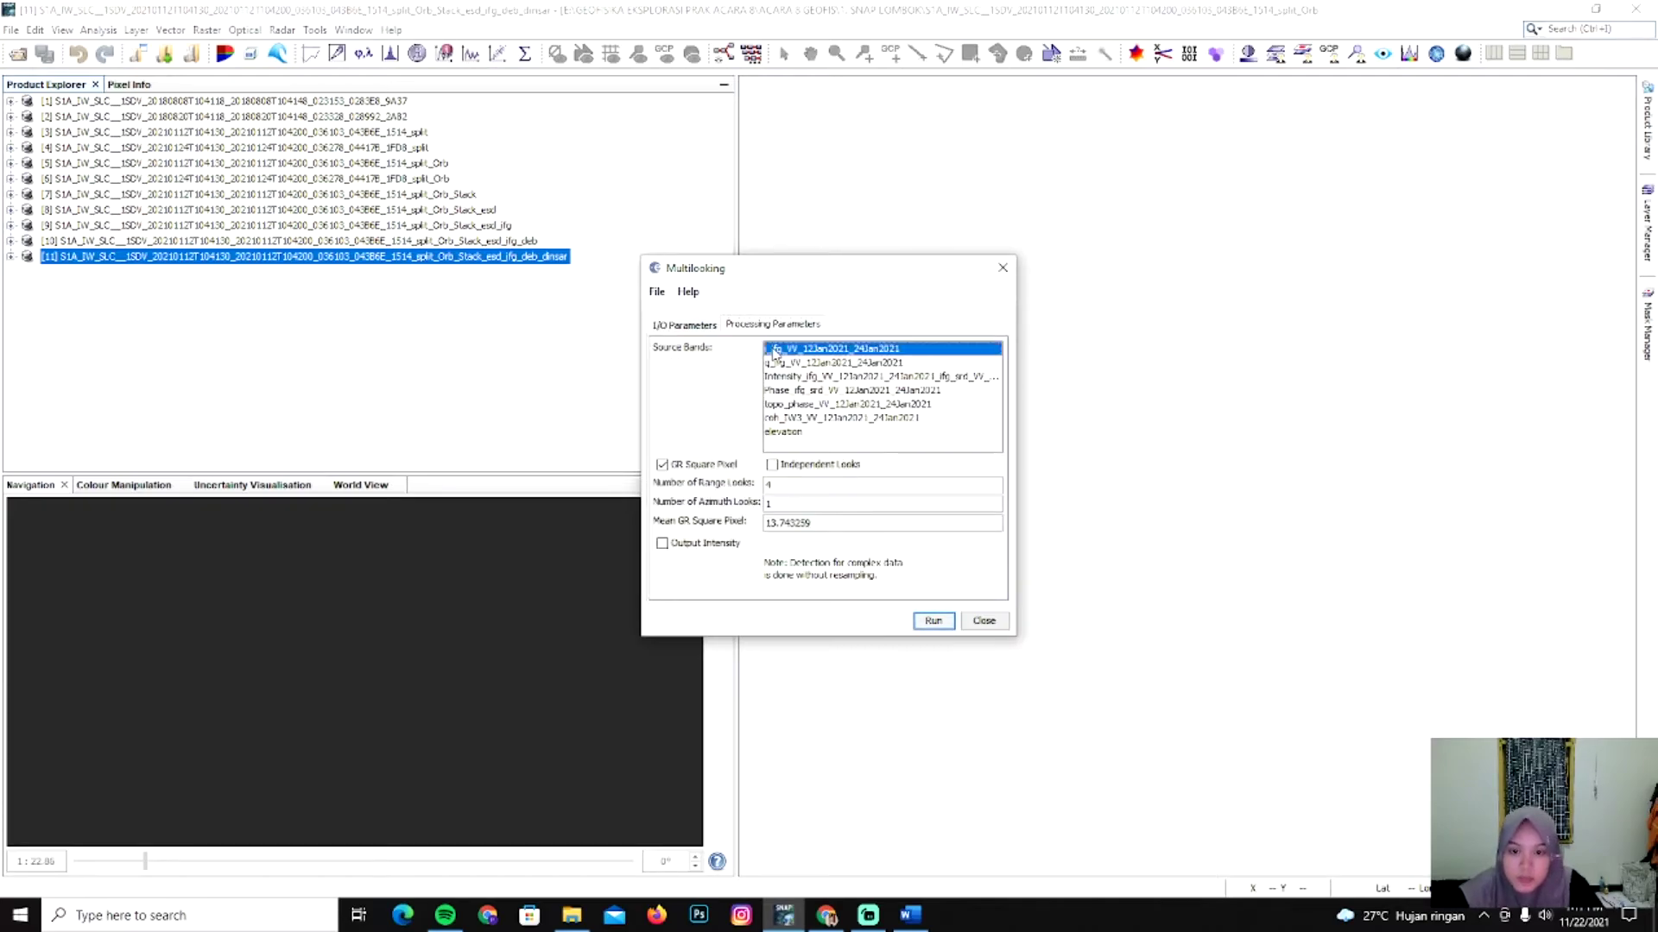
click(781, 362)
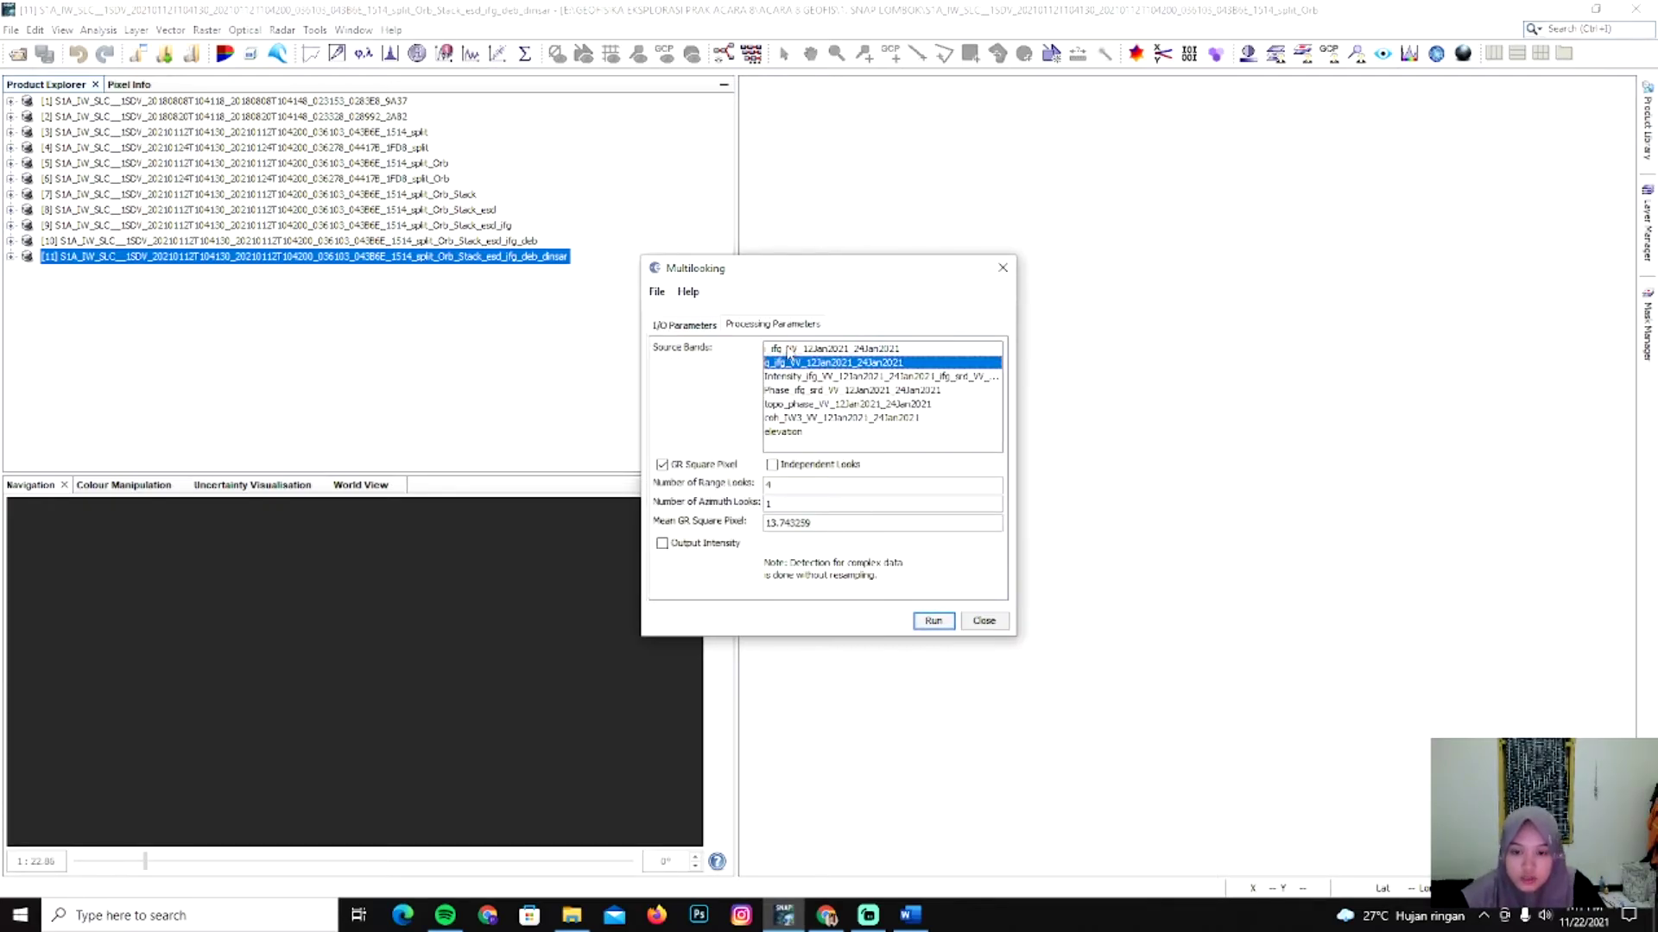
click(787, 348)
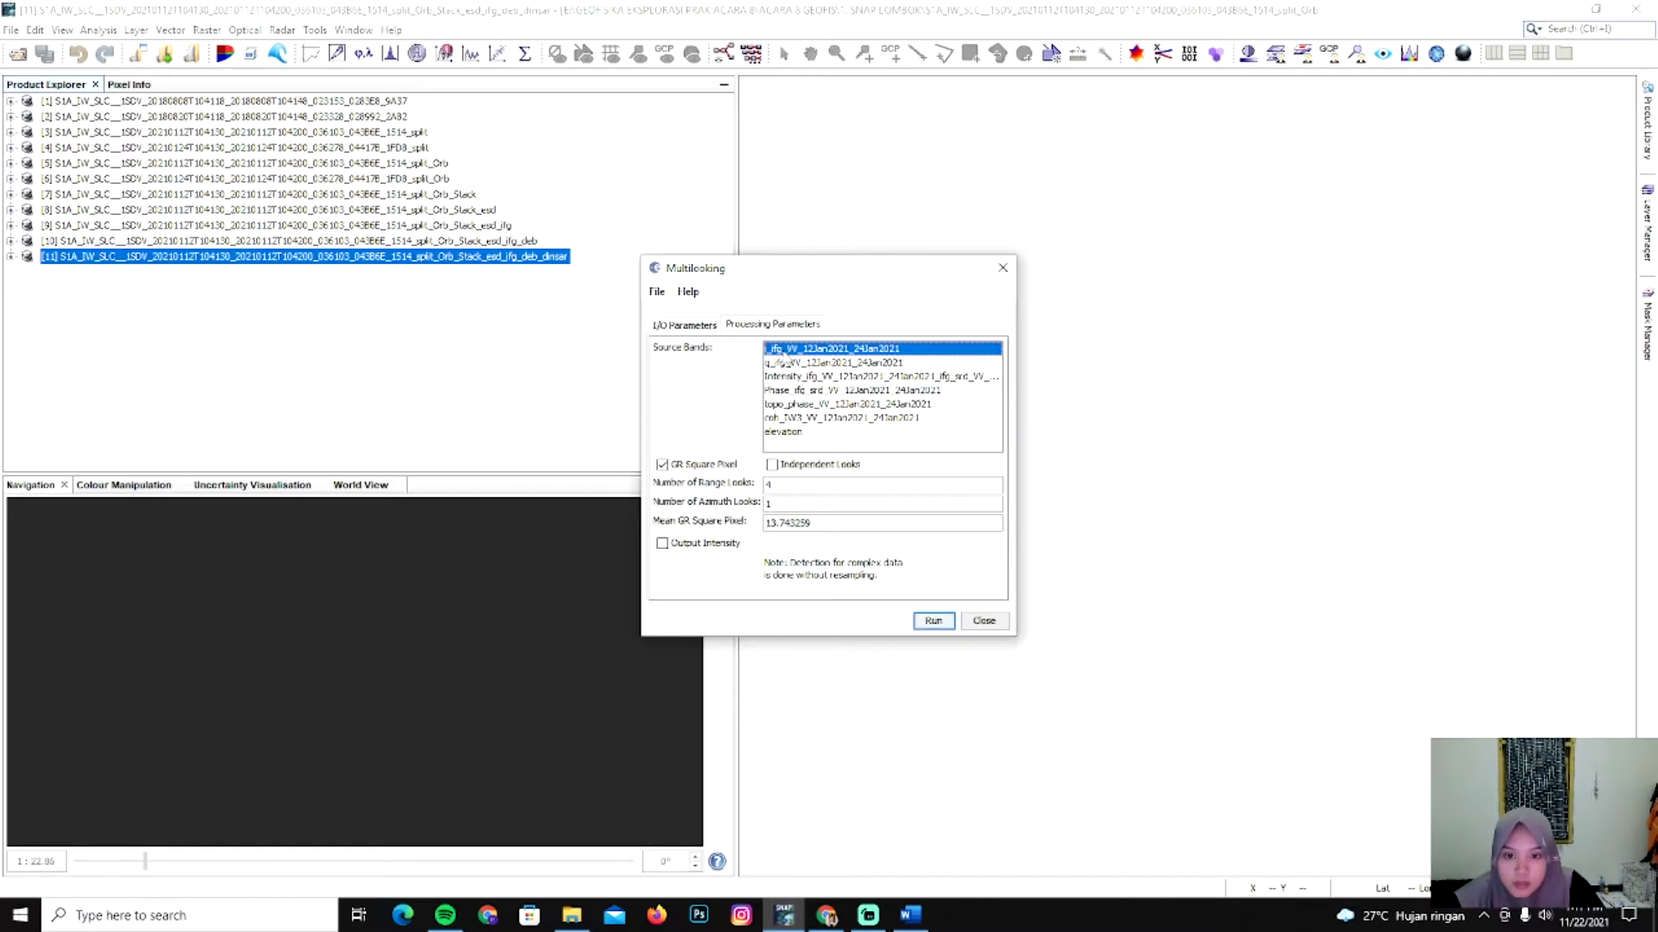
click(783, 365)
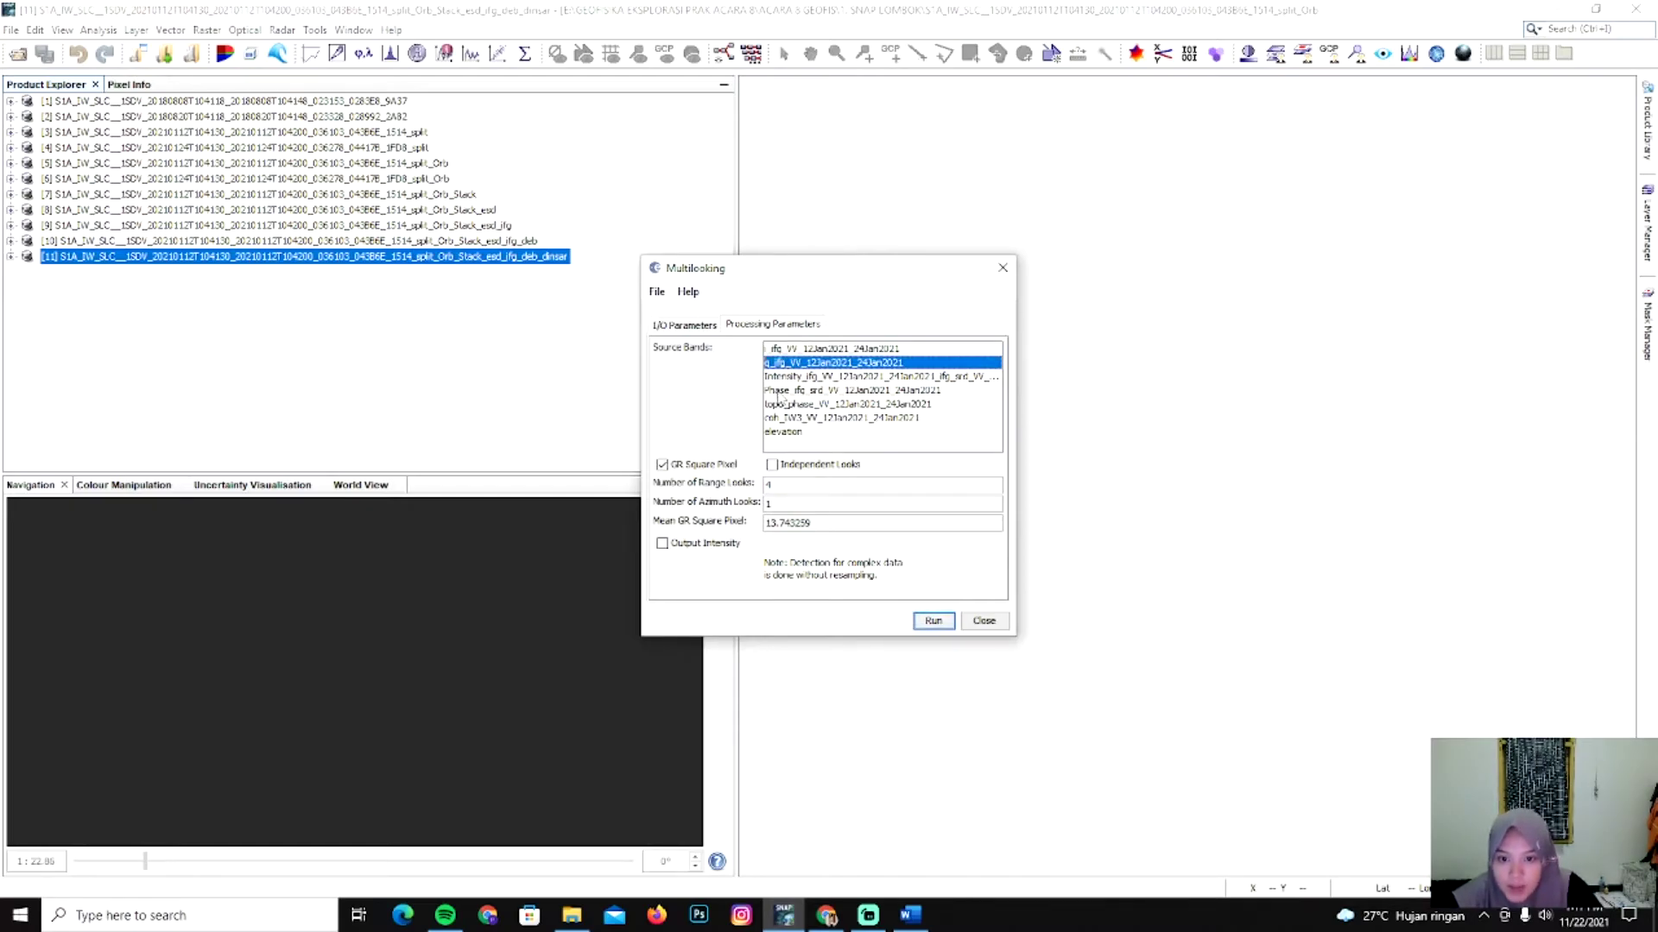
click(779, 390)
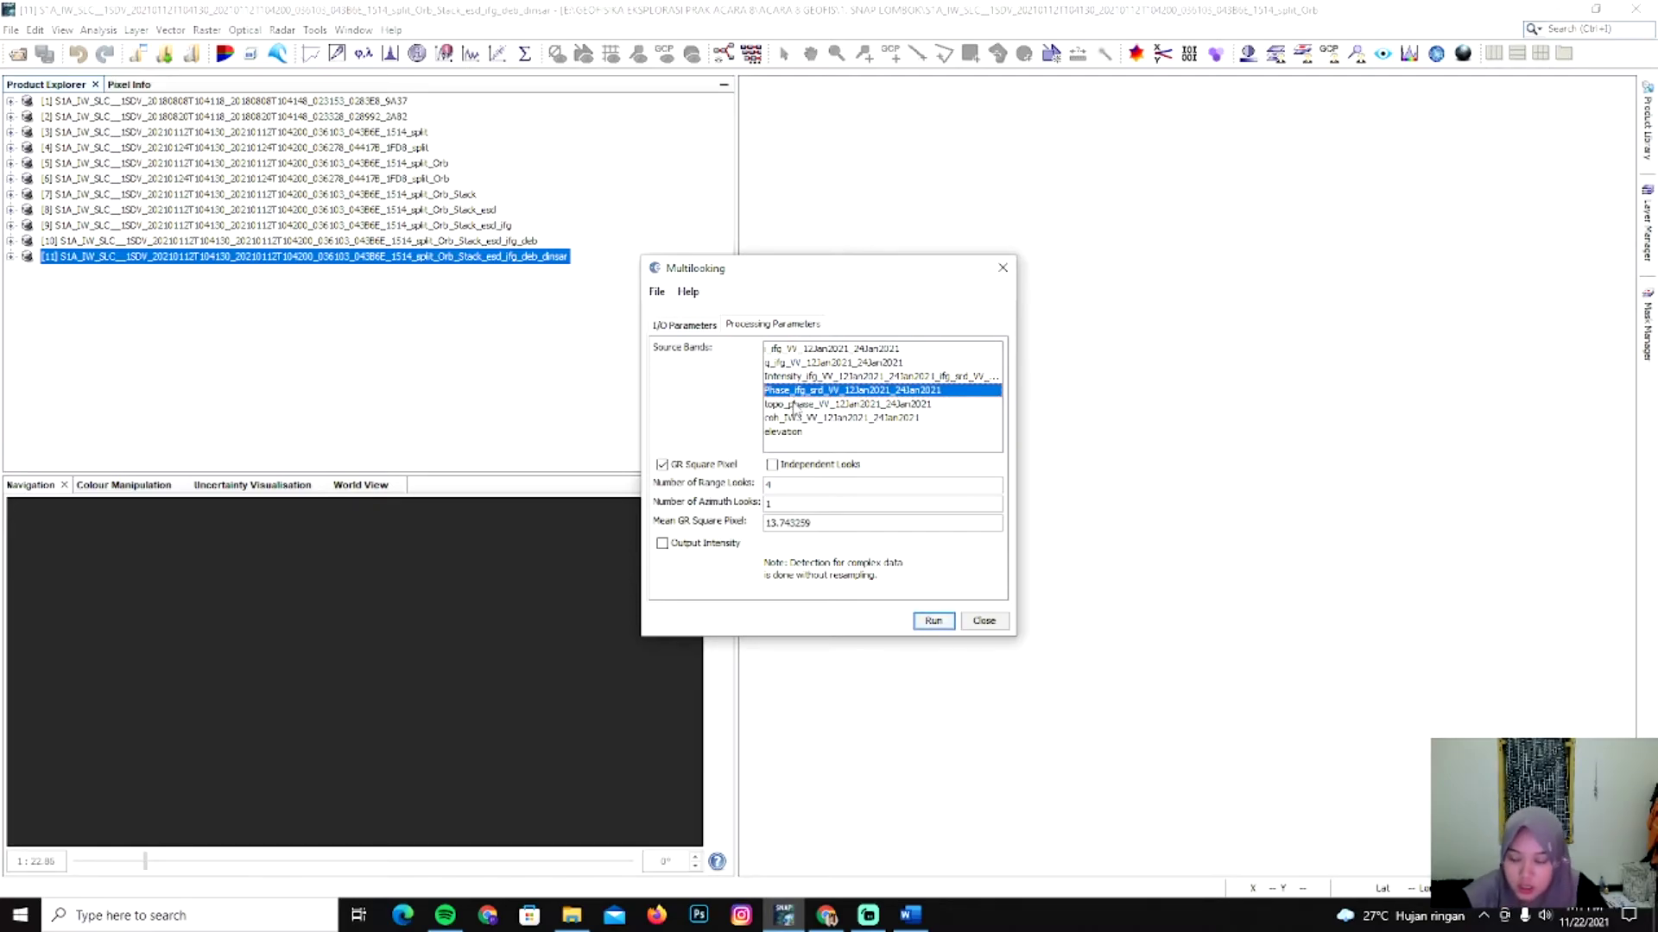
click(794, 349)
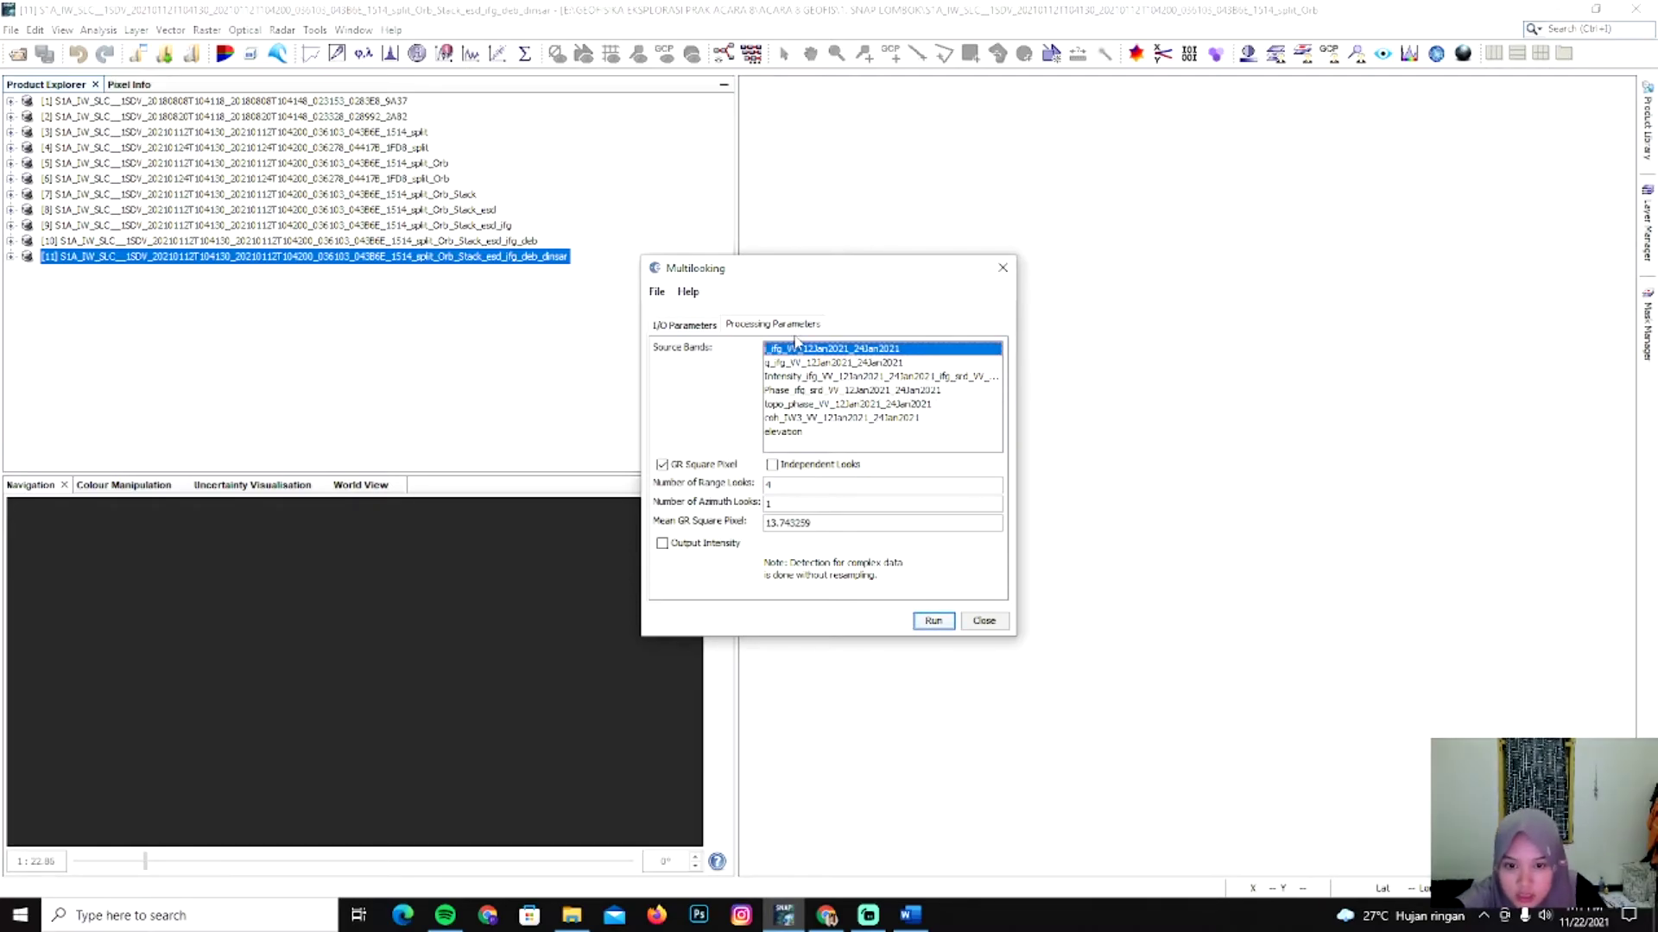
drag(792, 346, 794, 396)
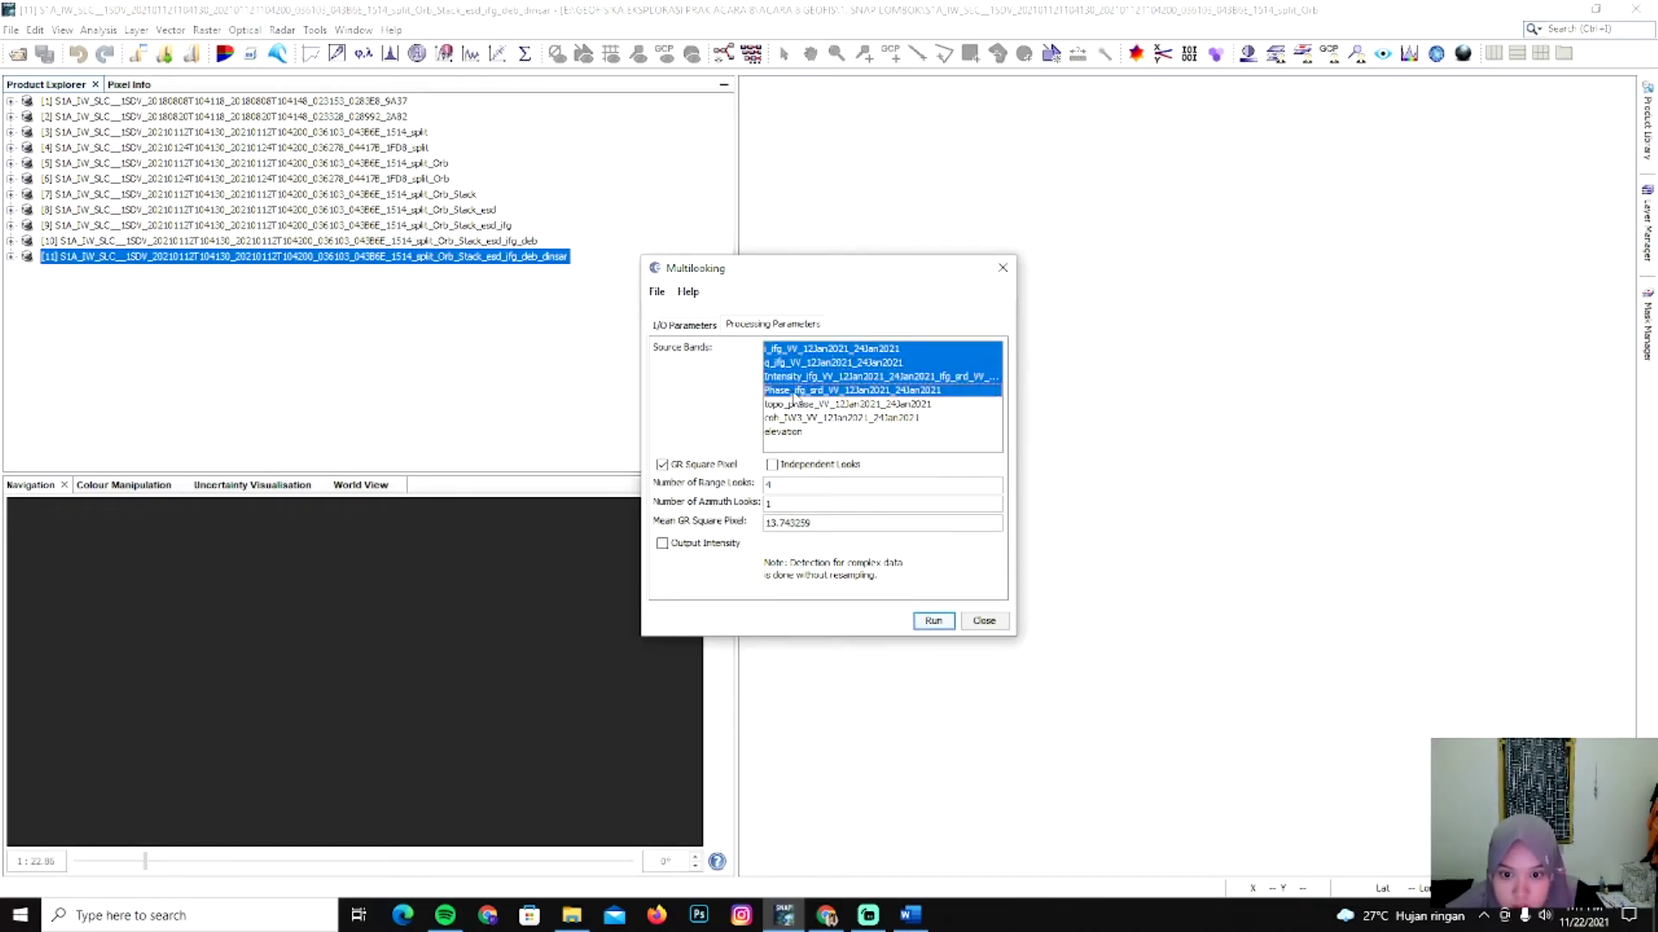
click(984, 620)
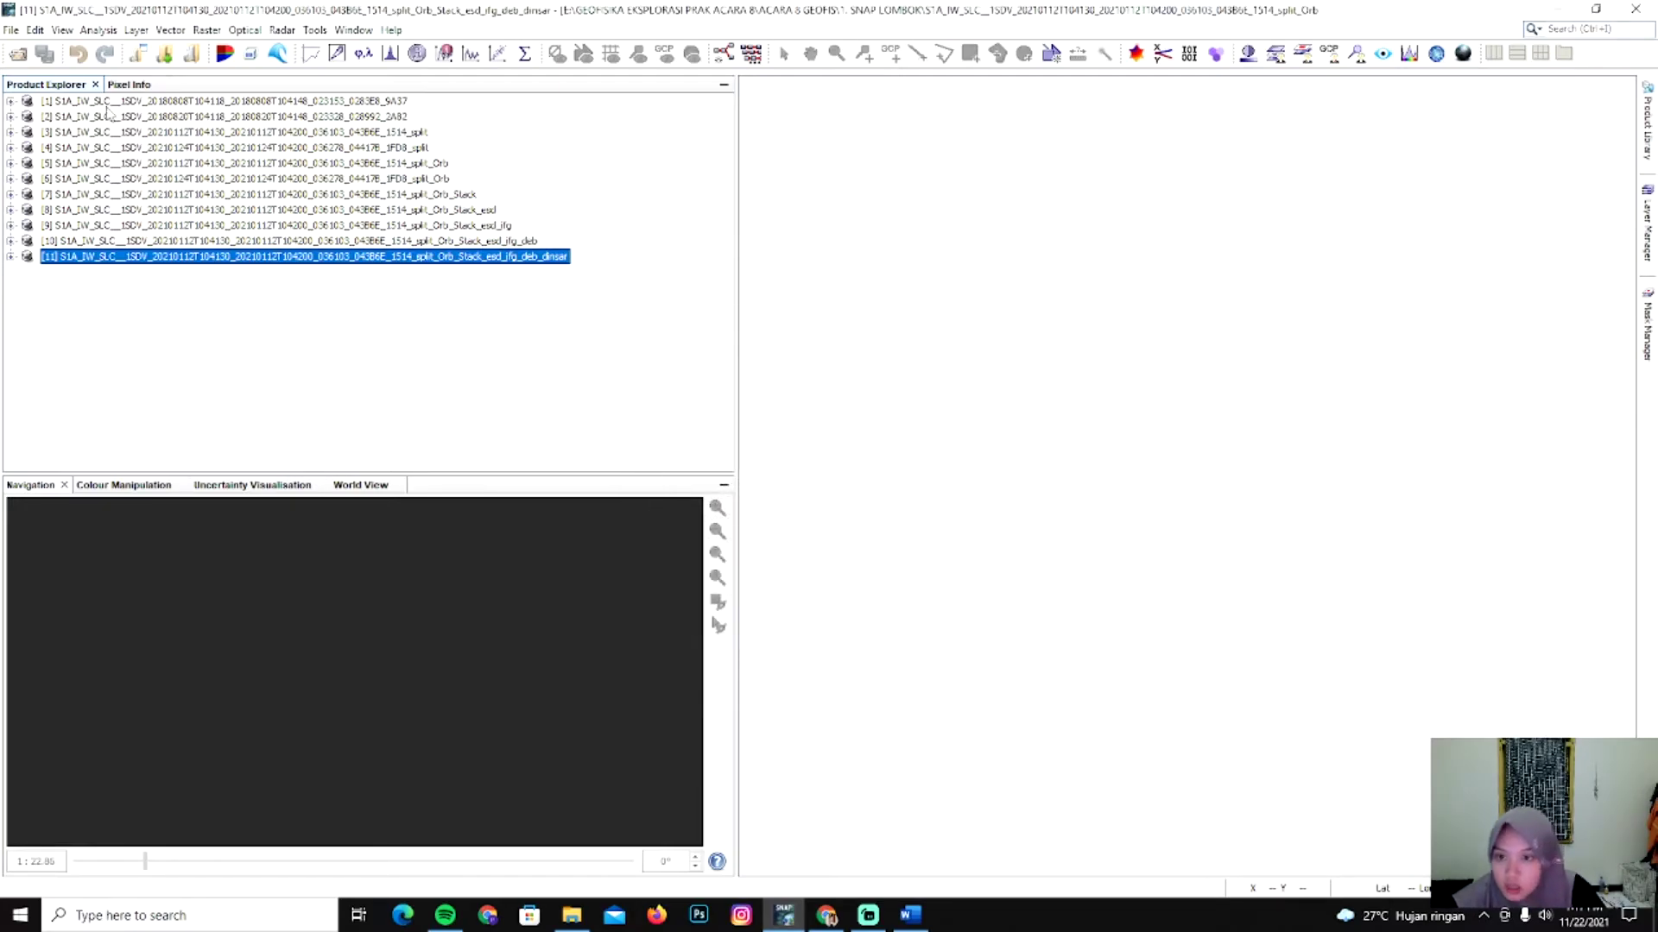
Open the prepared multilooked product (ending 1514_split_Orb_Stack_esd_ifg_deb_dinsar_ML) from the 1. SNAP LOMBOK folder.
click(12, 30)
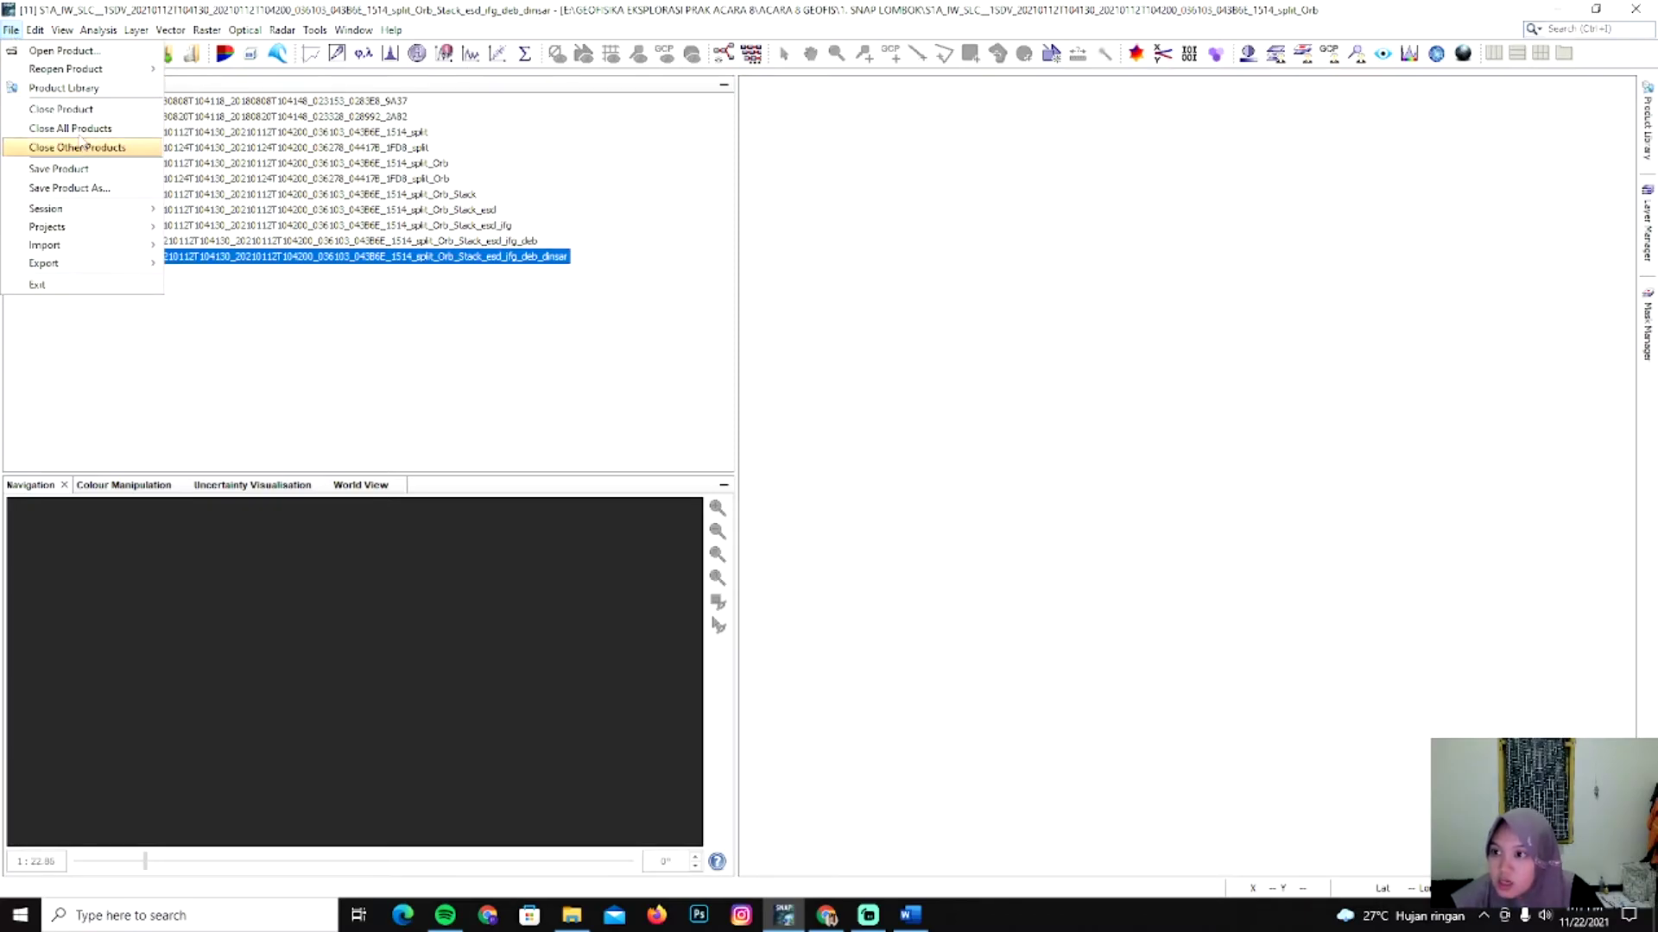
click(61, 50)
scroll(1095, 389, down, 2)
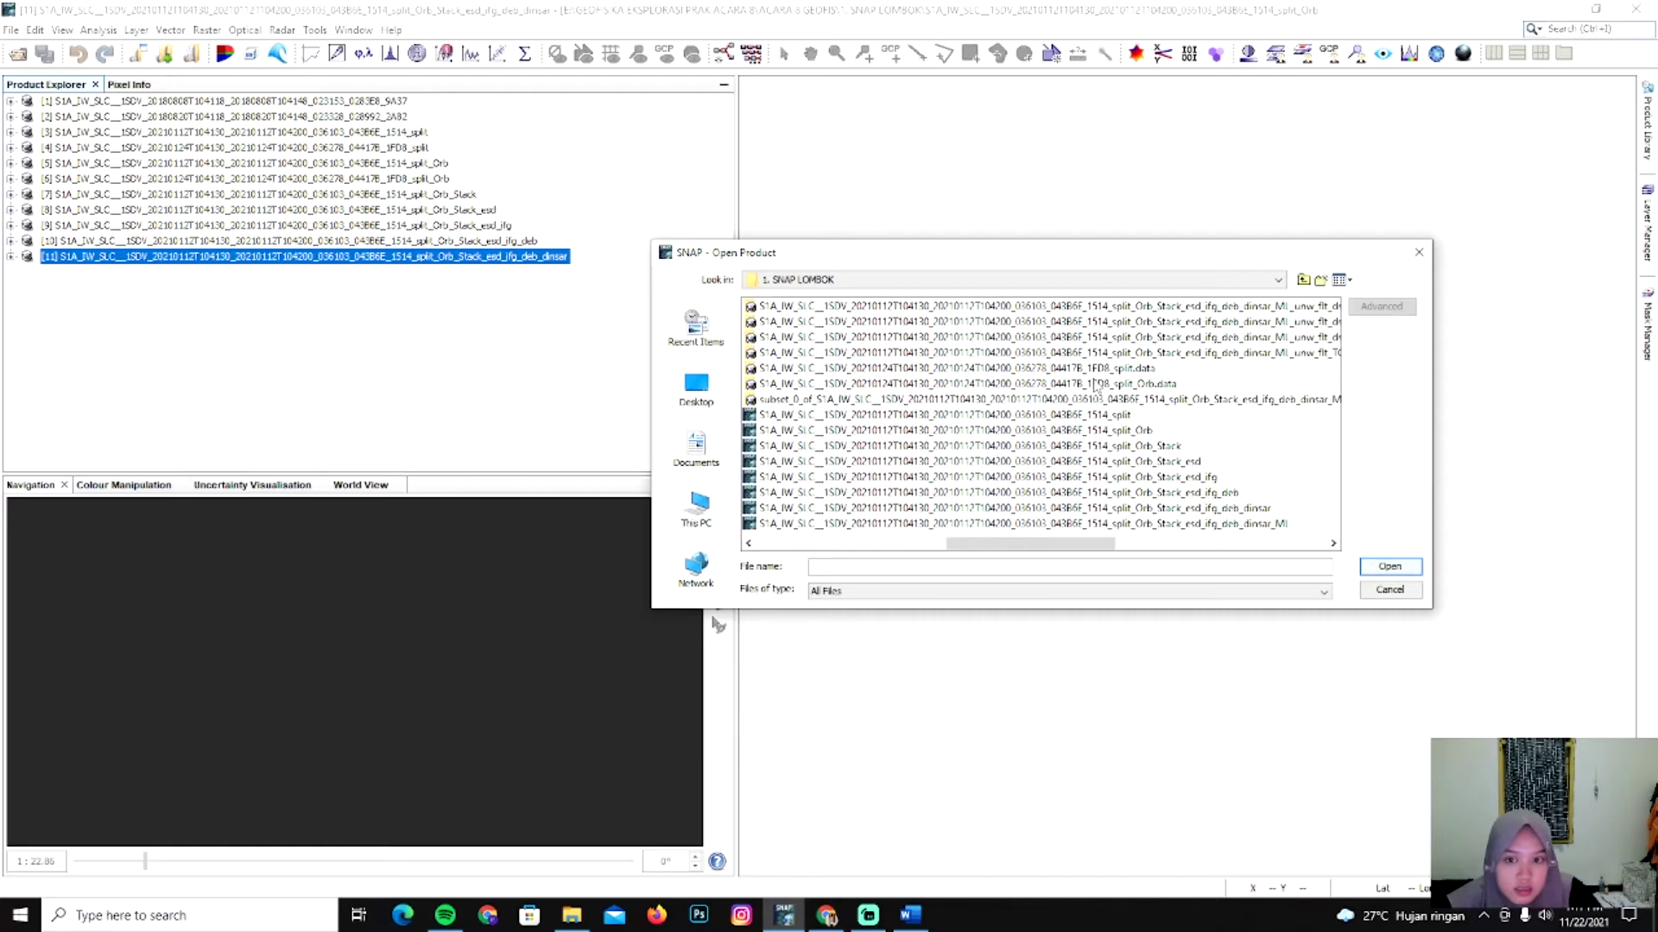
scroll(1095, 388, up, 2)
scroll(1094, 388, down, 2)
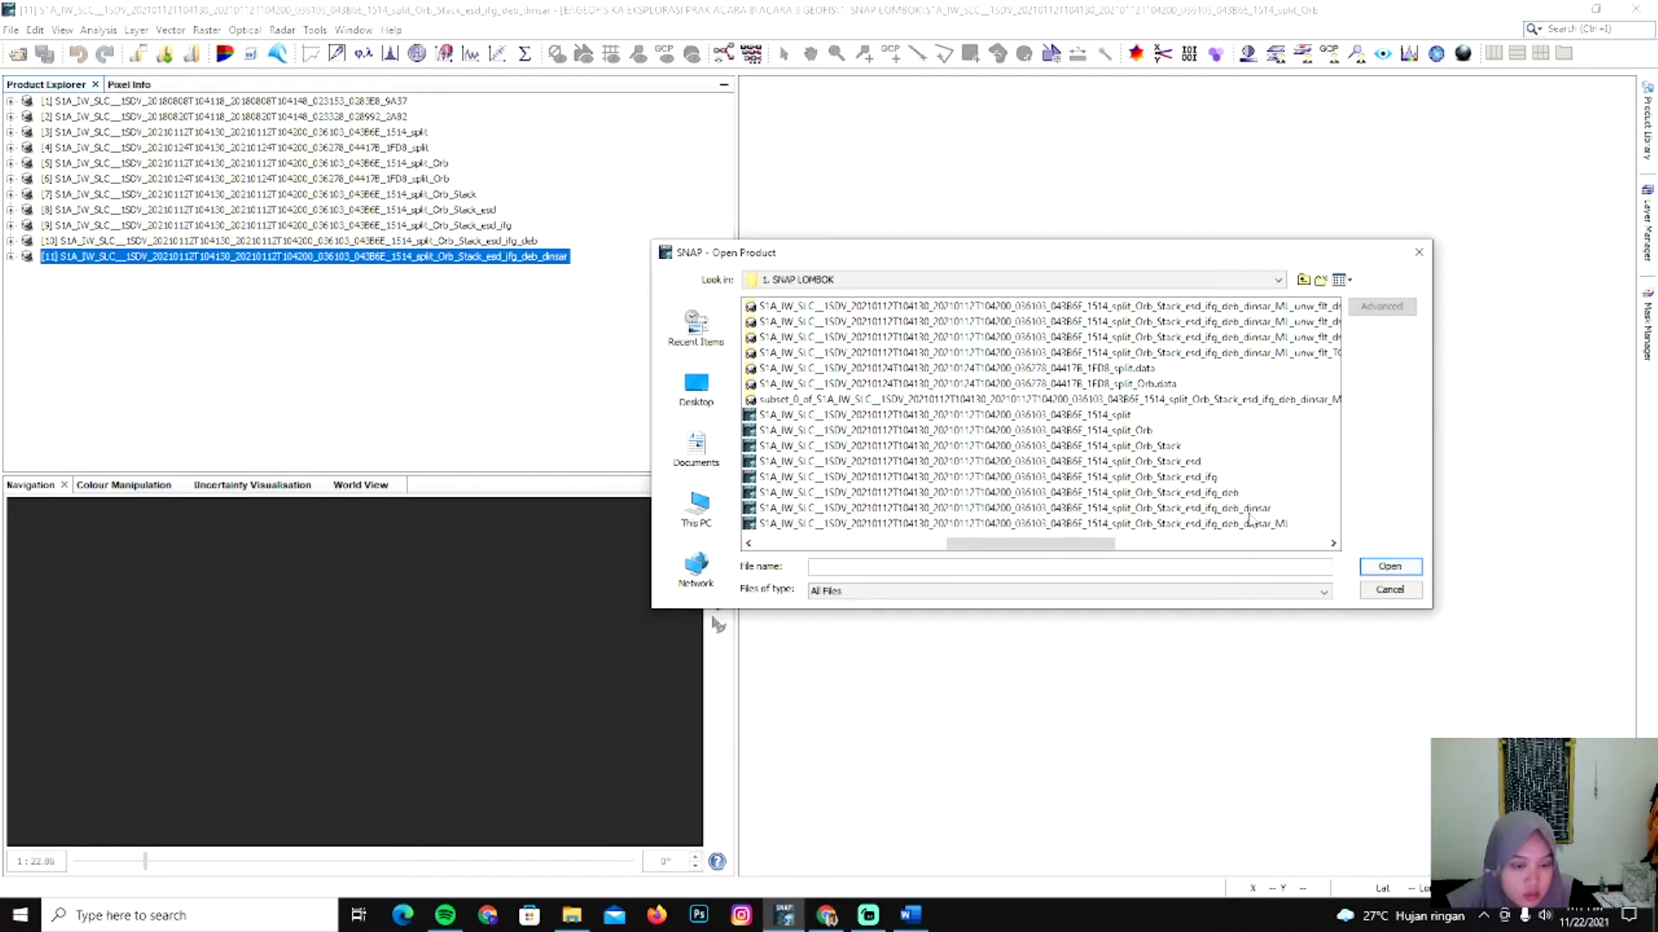
click(1273, 524)
click(1389, 566)
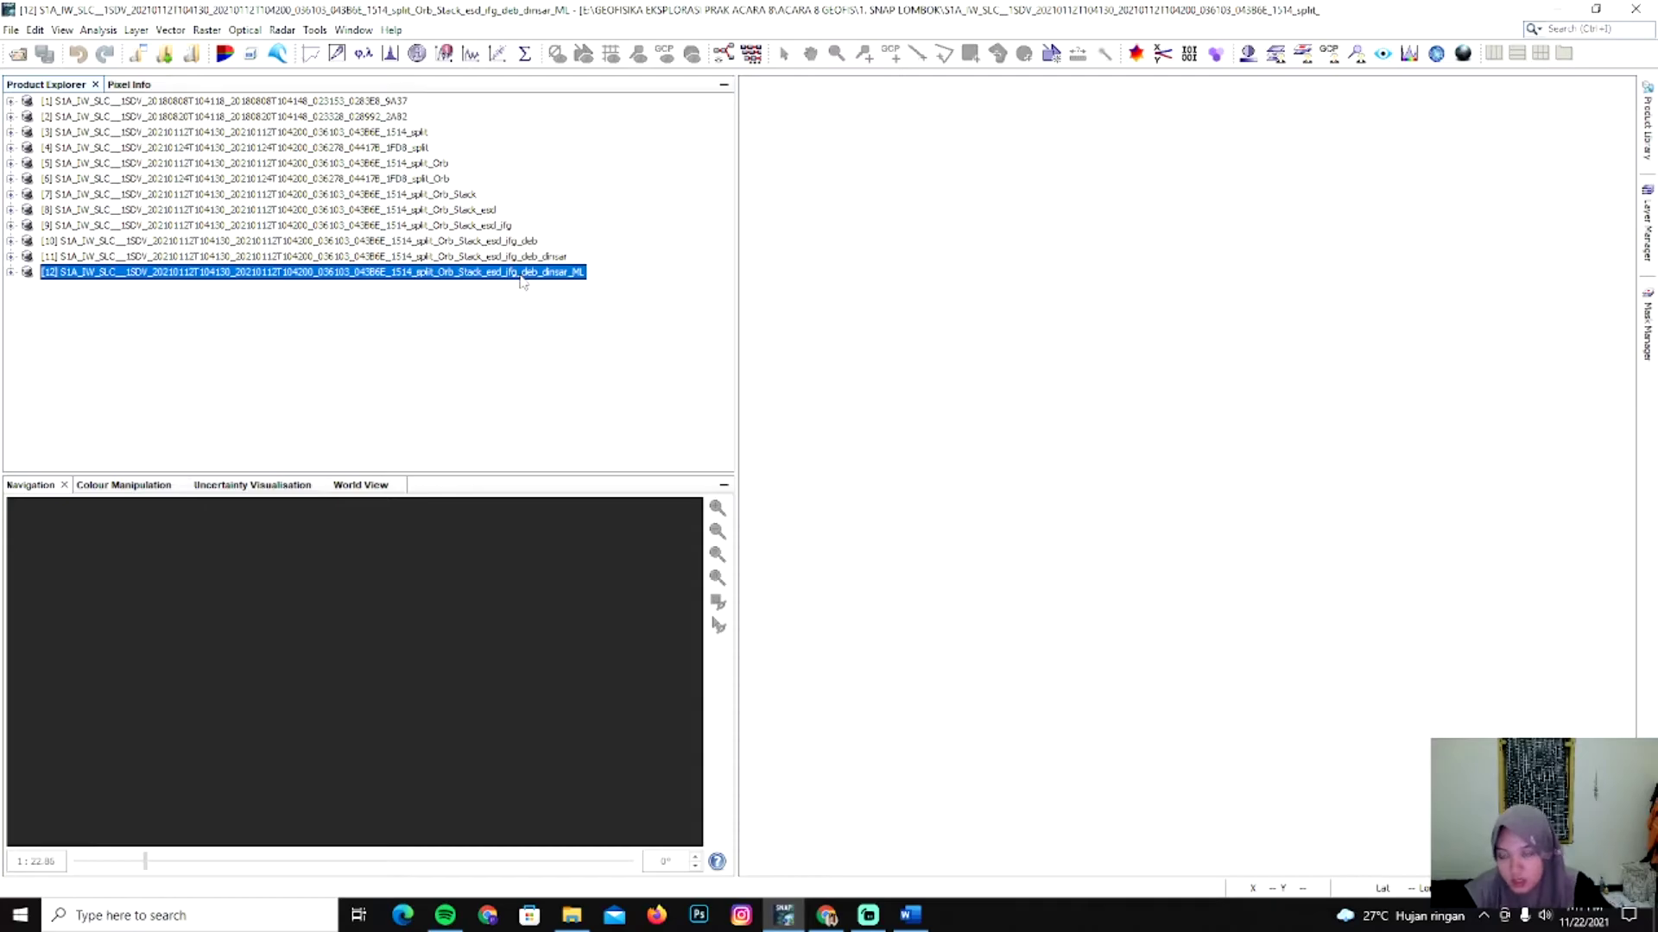
Start Goldstein Phase Filtering on the dinsar_ML product, set FFT size to 256 and window size to 5, and close it without running.
click(282, 31)
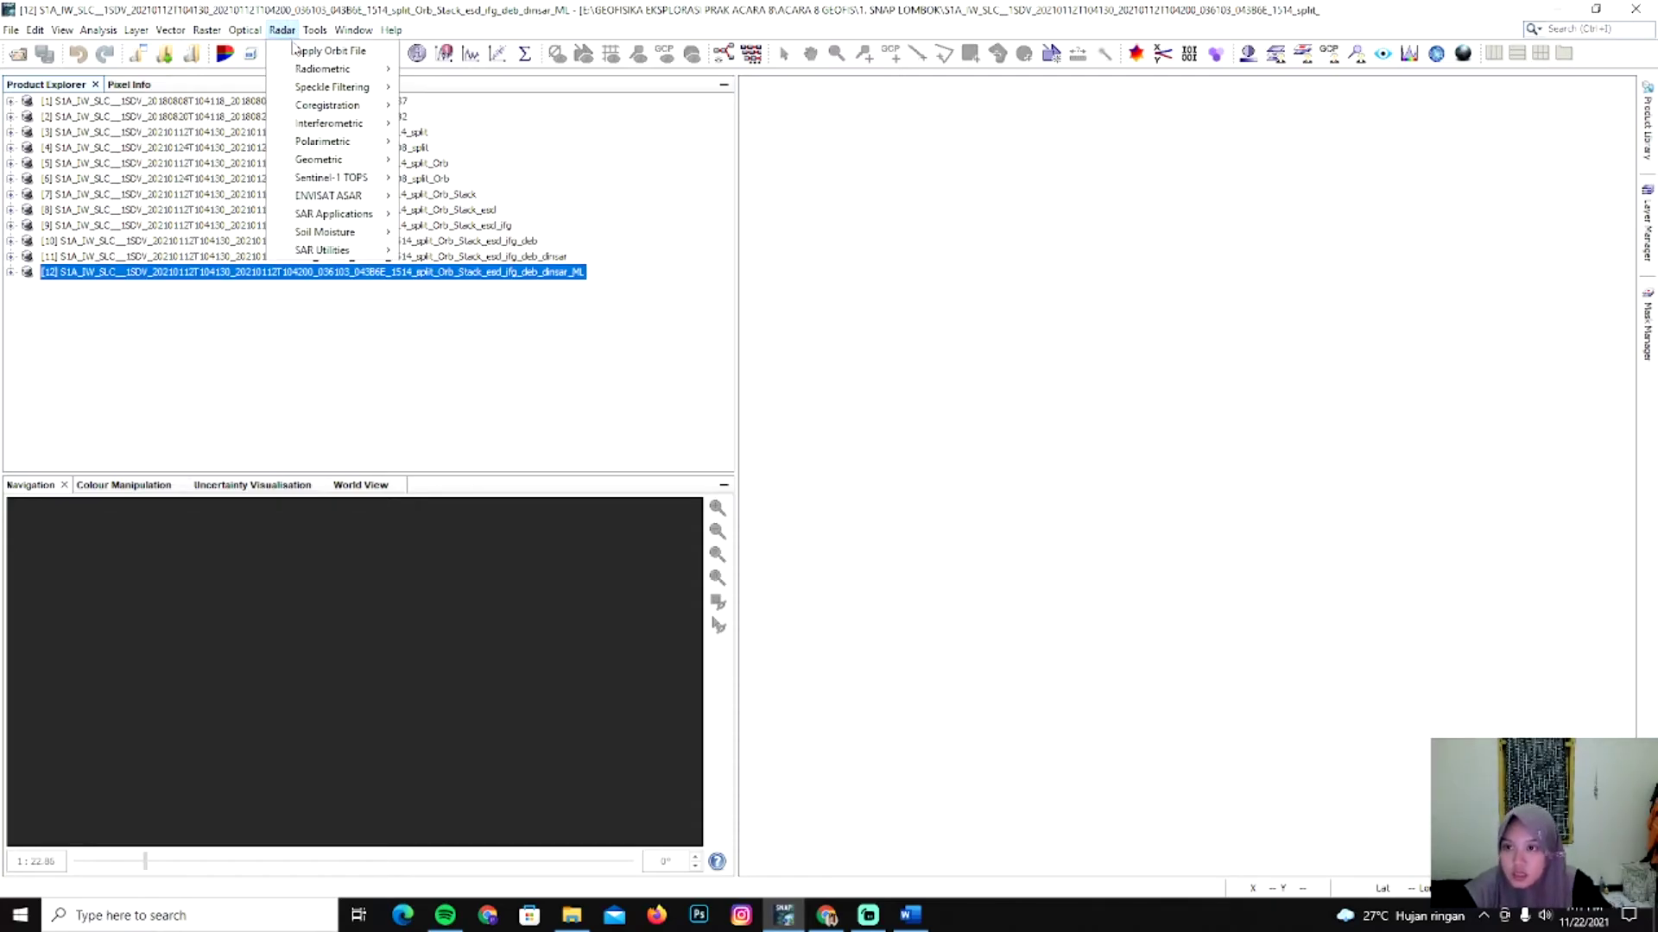
mouse_move(321, 123)
mouse_move(458, 143)
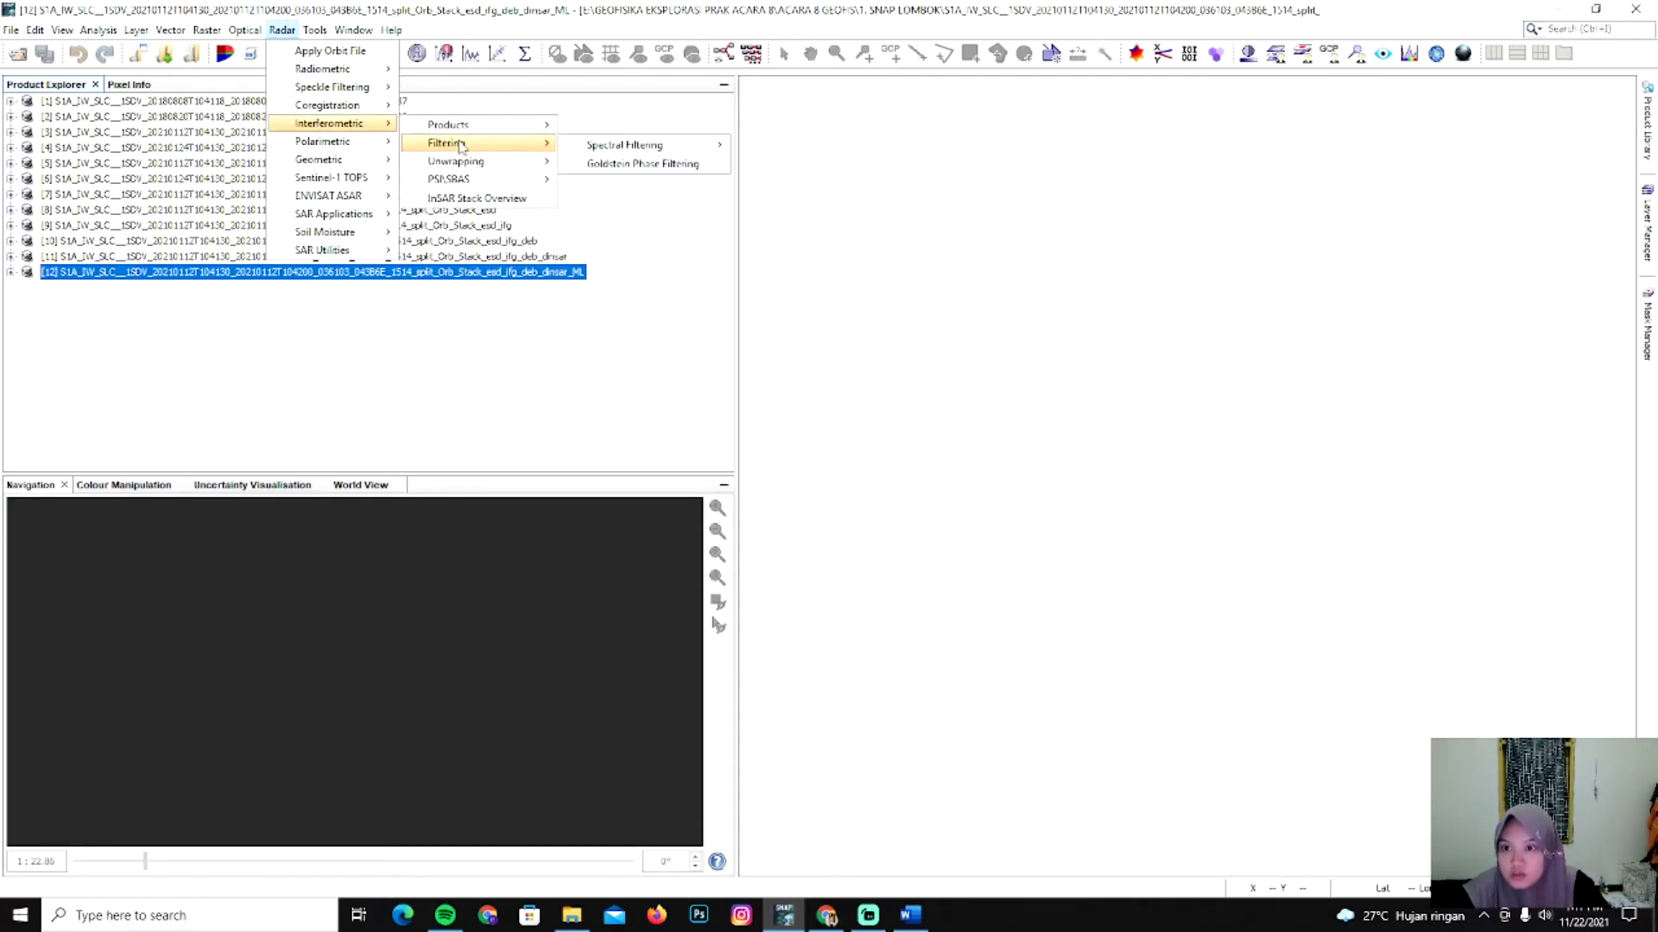
click(626, 164)
click(773, 324)
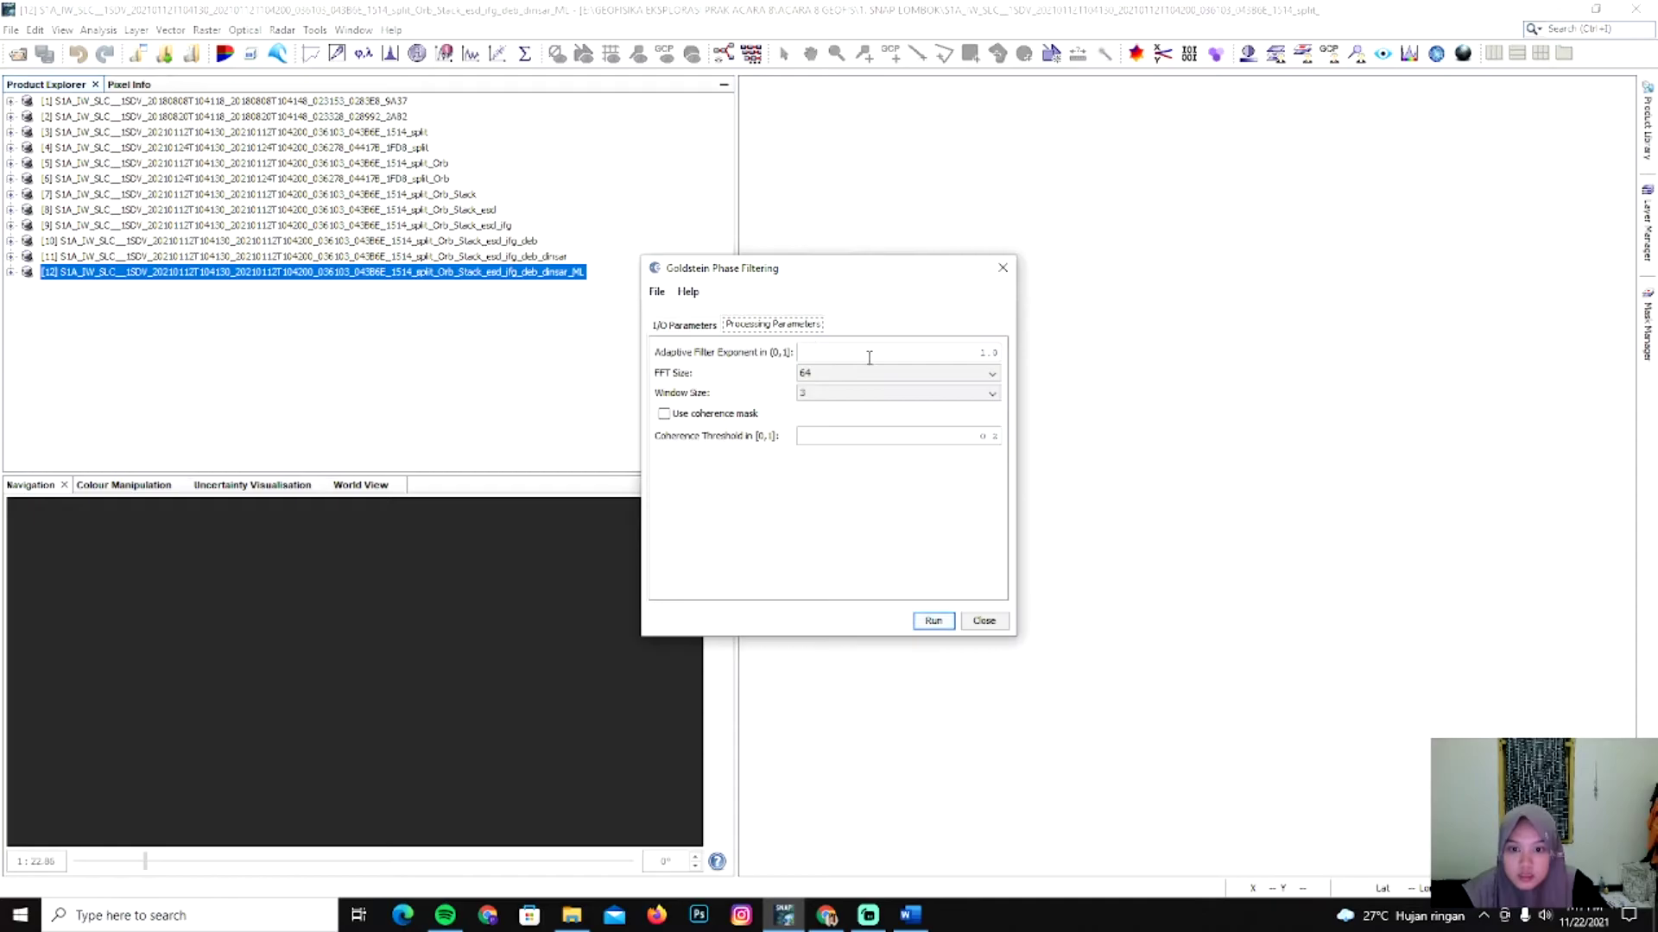
click(982, 354)
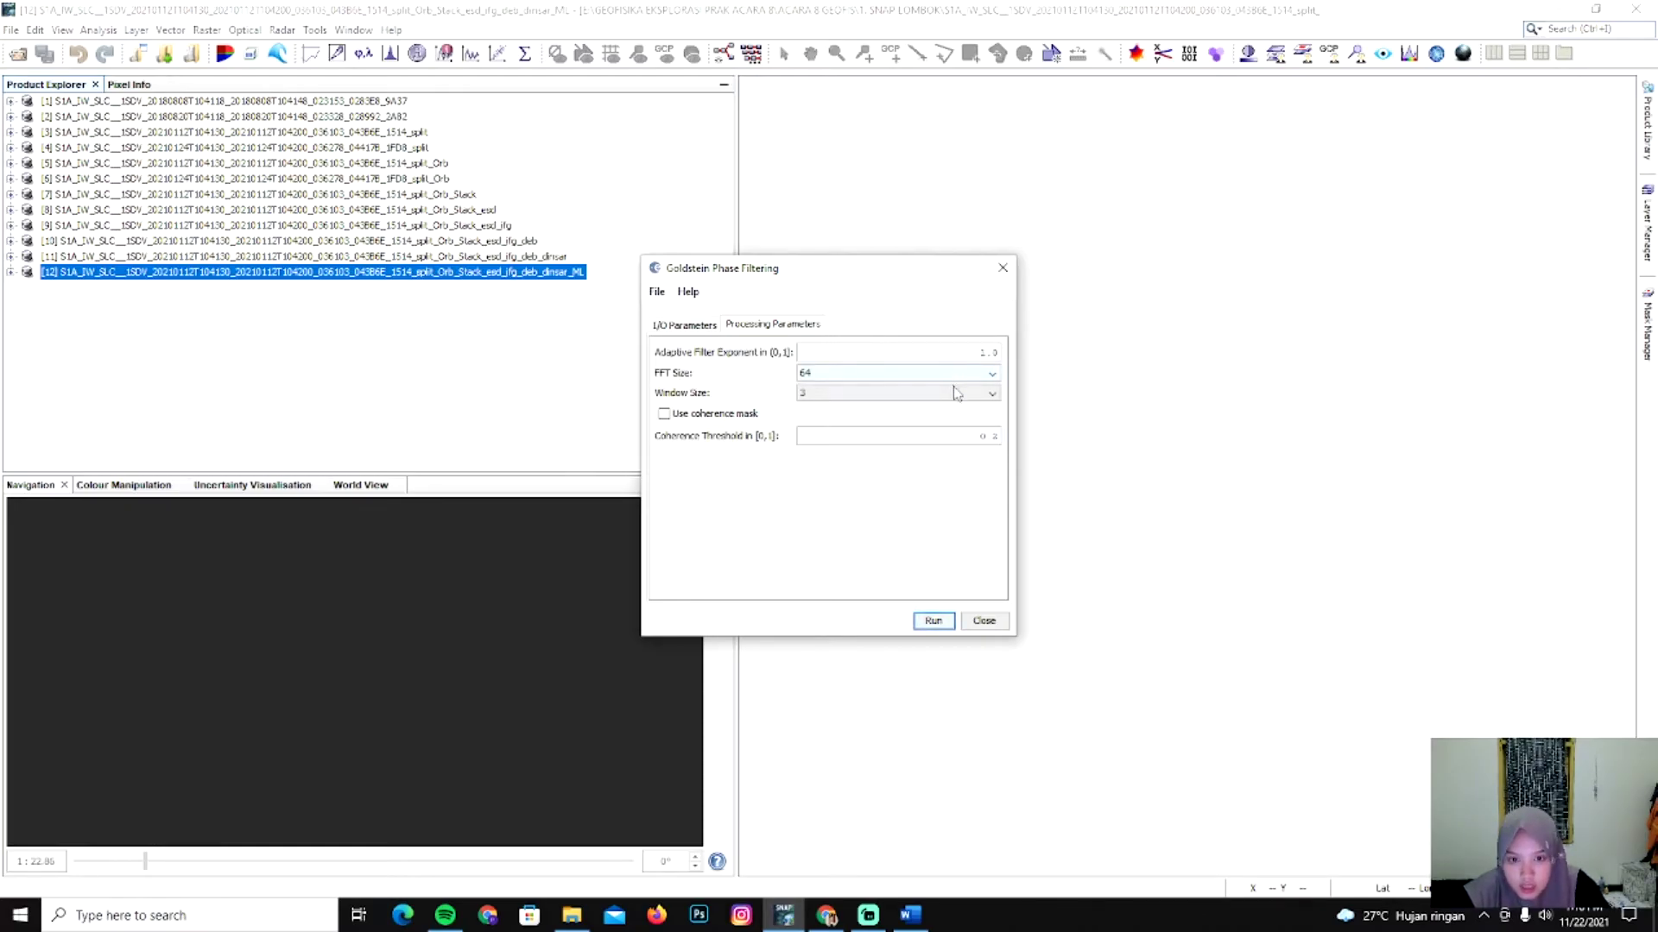
click(880, 380)
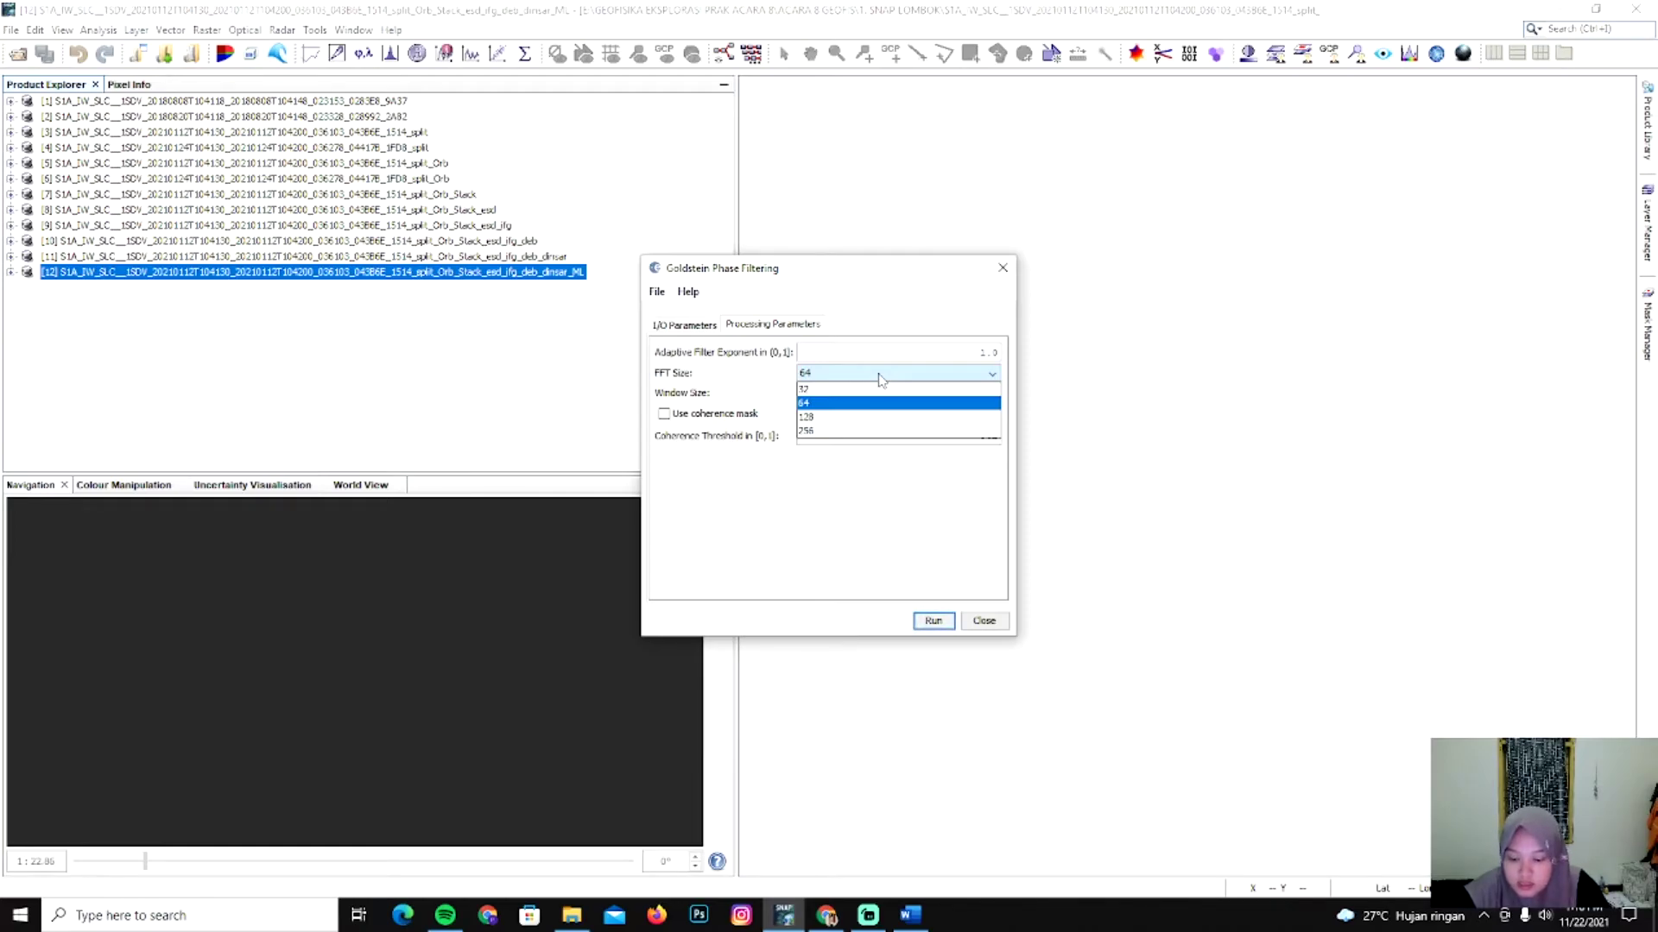
click(853, 431)
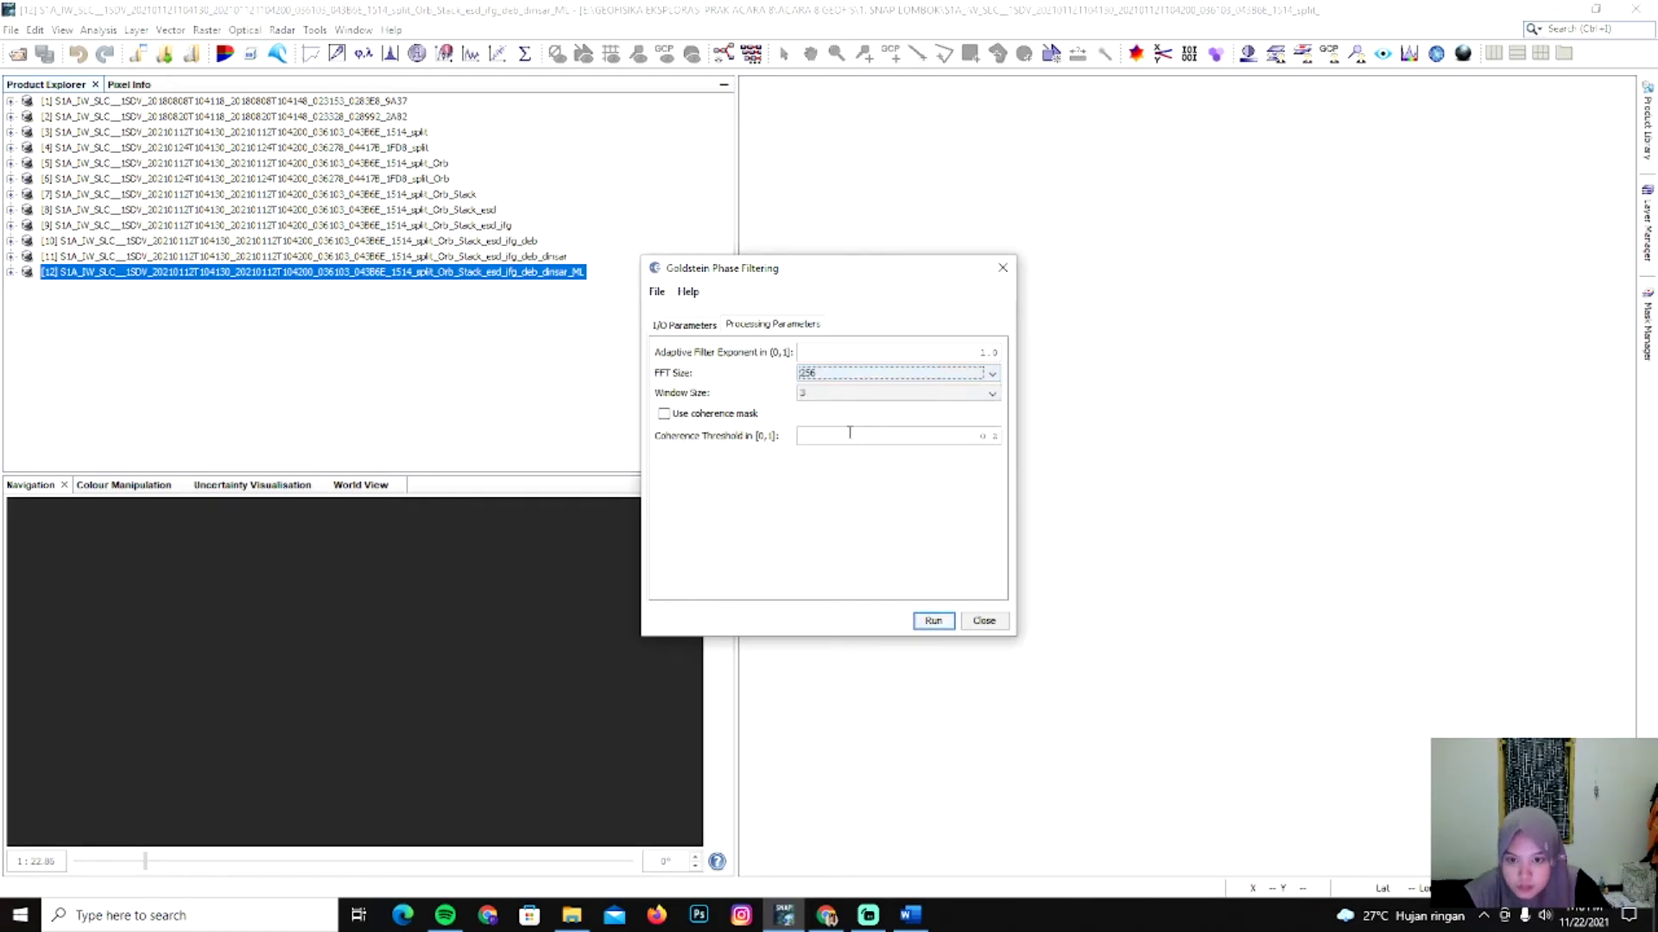
click(829, 395)
click(833, 423)
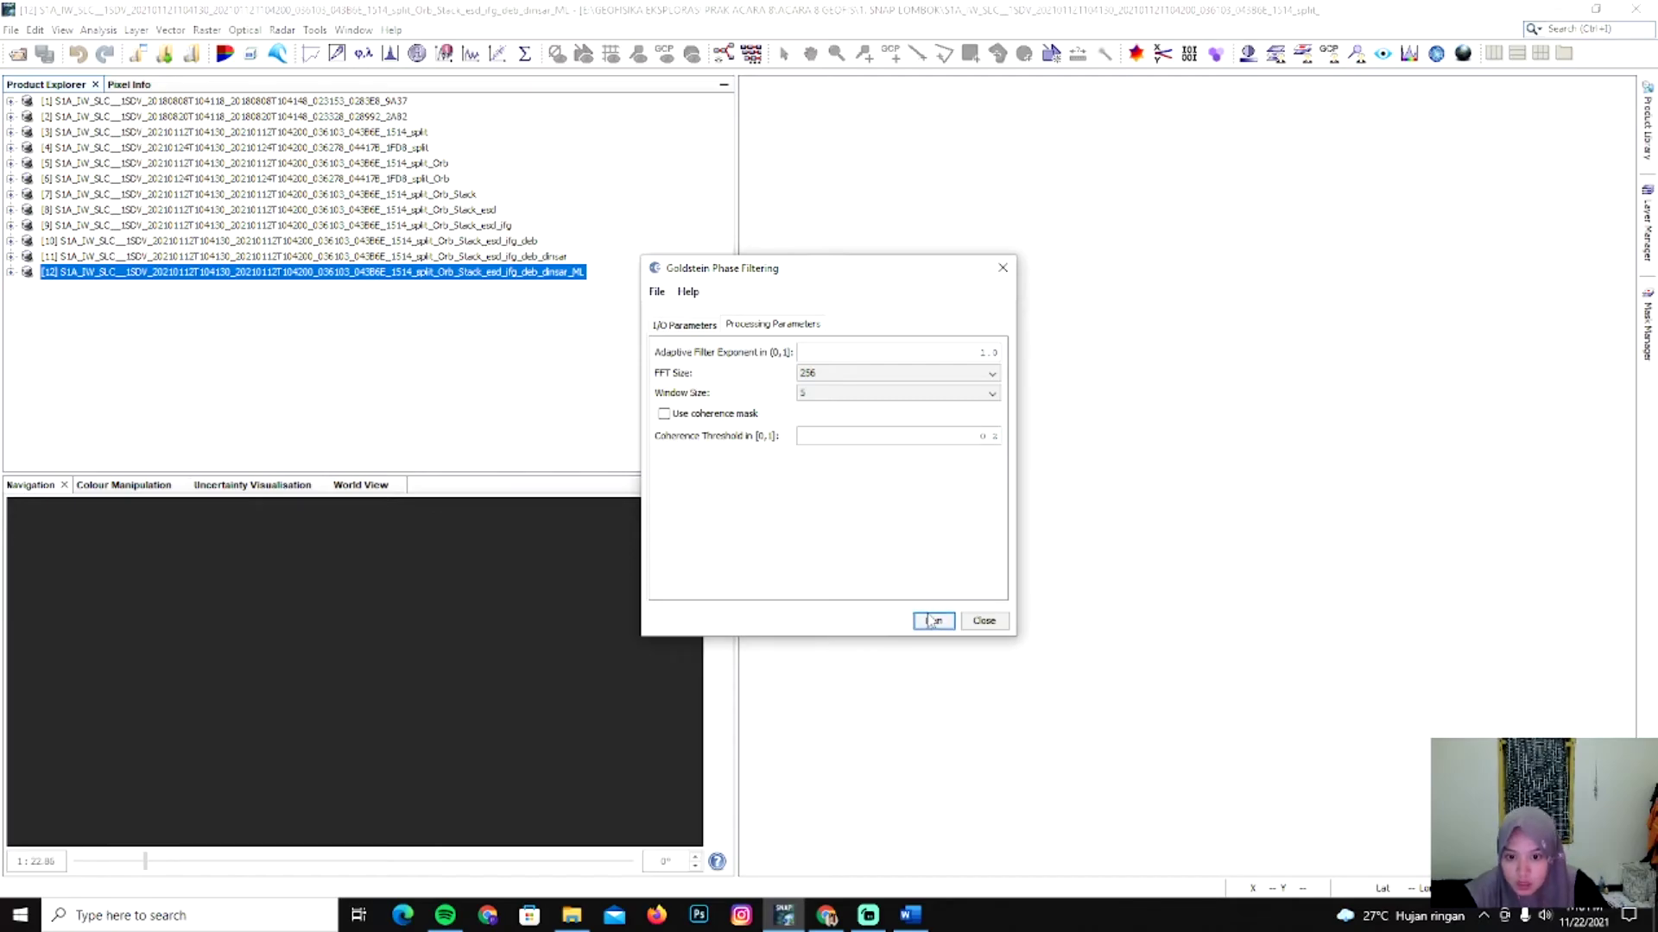
click(983, 621)
Open the prepared phase-filtered product (ending 1514_split_Orb_Stack_esd_ifg_deb_dinsar_ML_flt) from the 1. SNAP LOMBOK folder and select it in the product list.
click(11, 30)
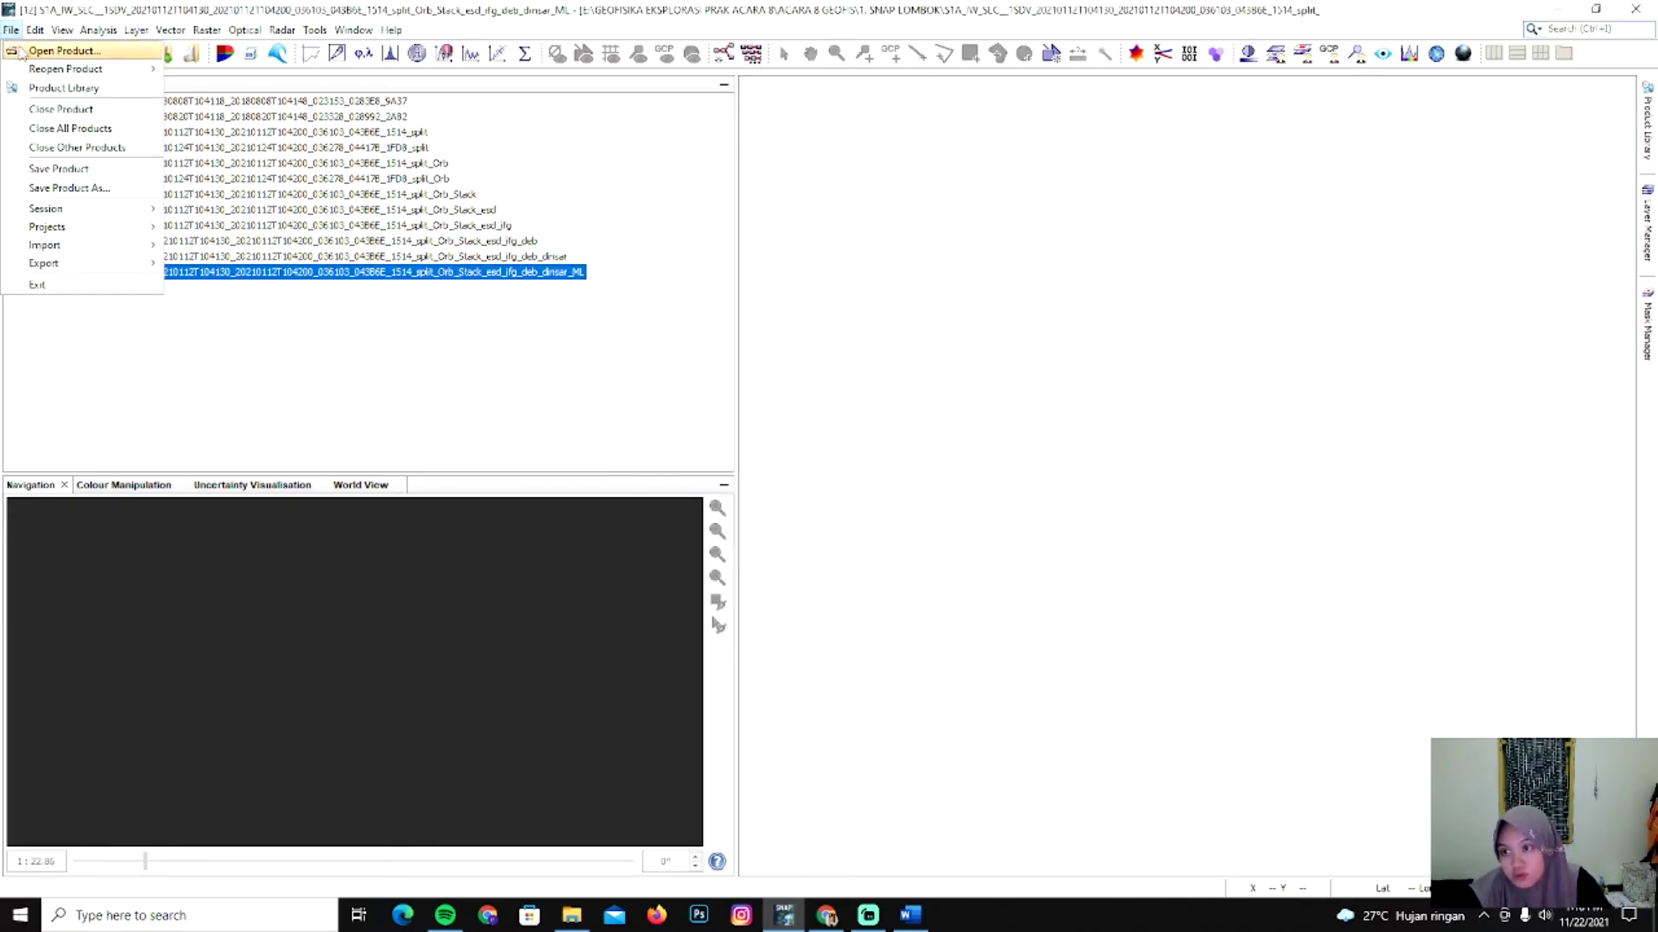
click(26, 49)
scroll(1256, 442, down, 5)
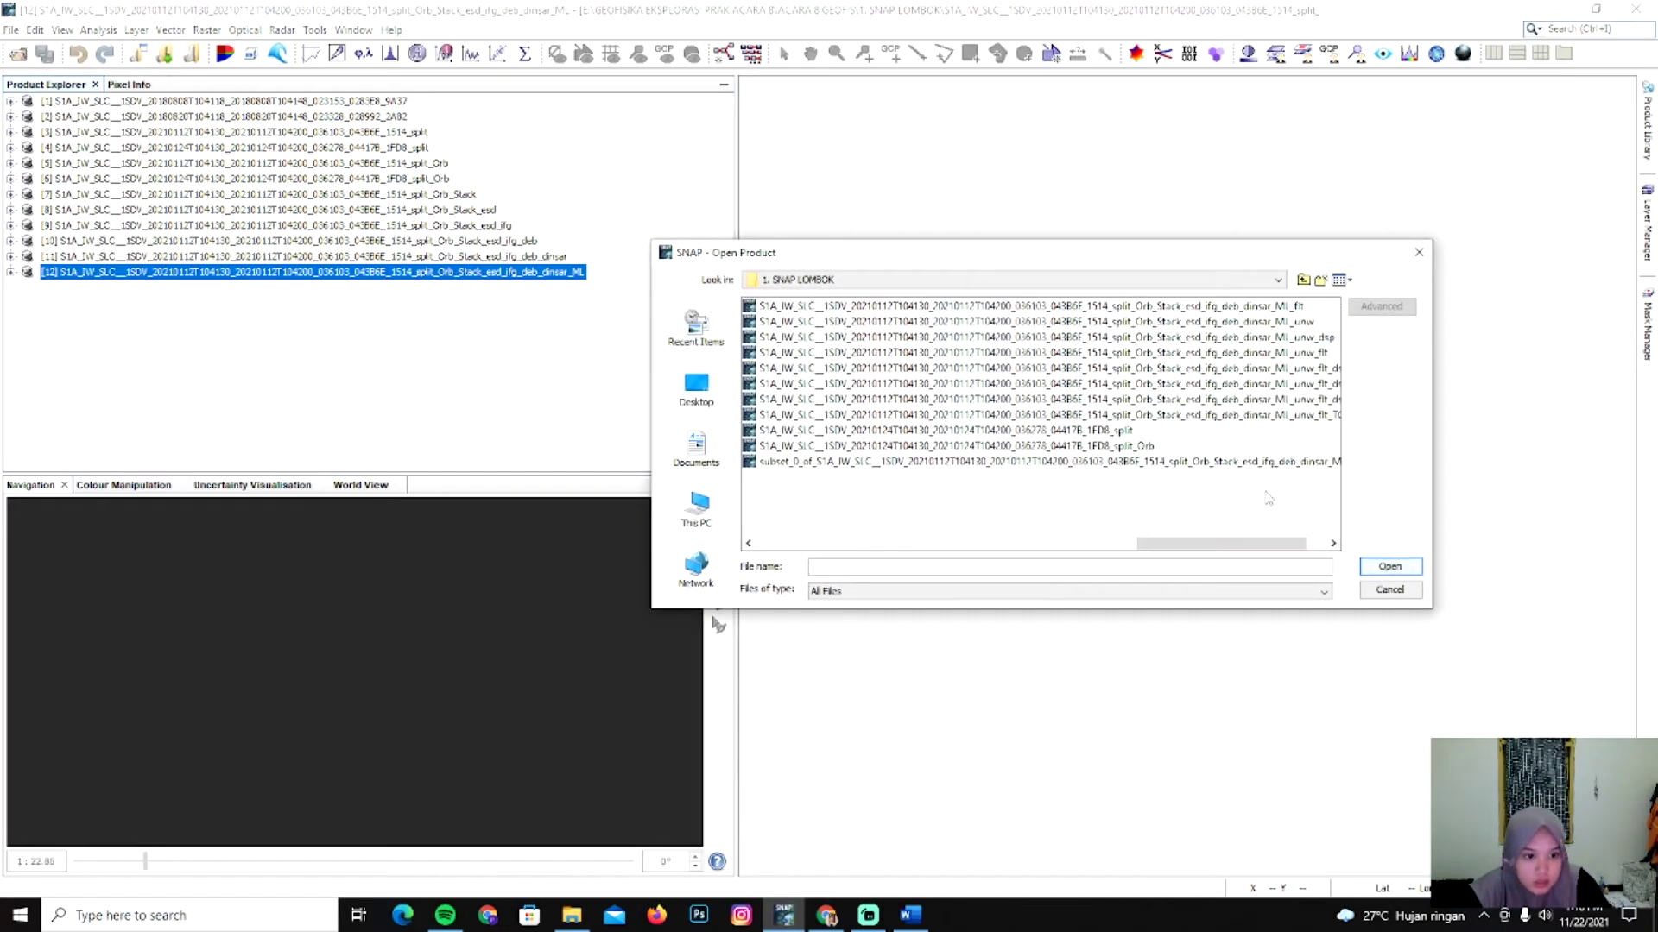
scroll(1300, 543, down, 1)
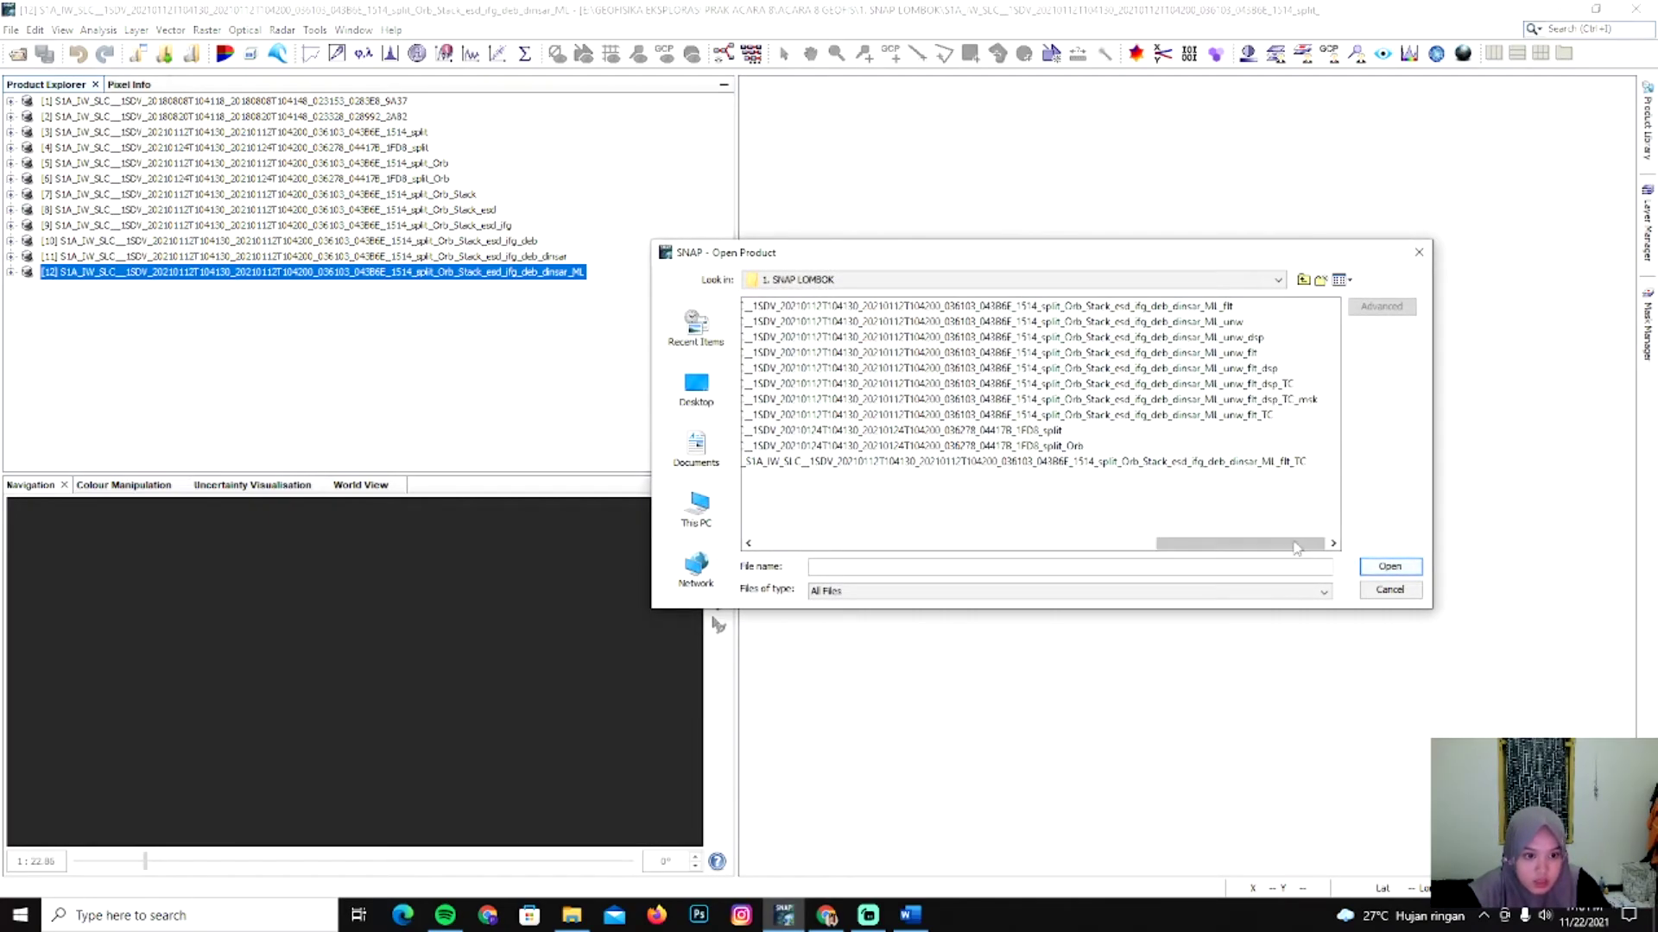
click(1224, 307)
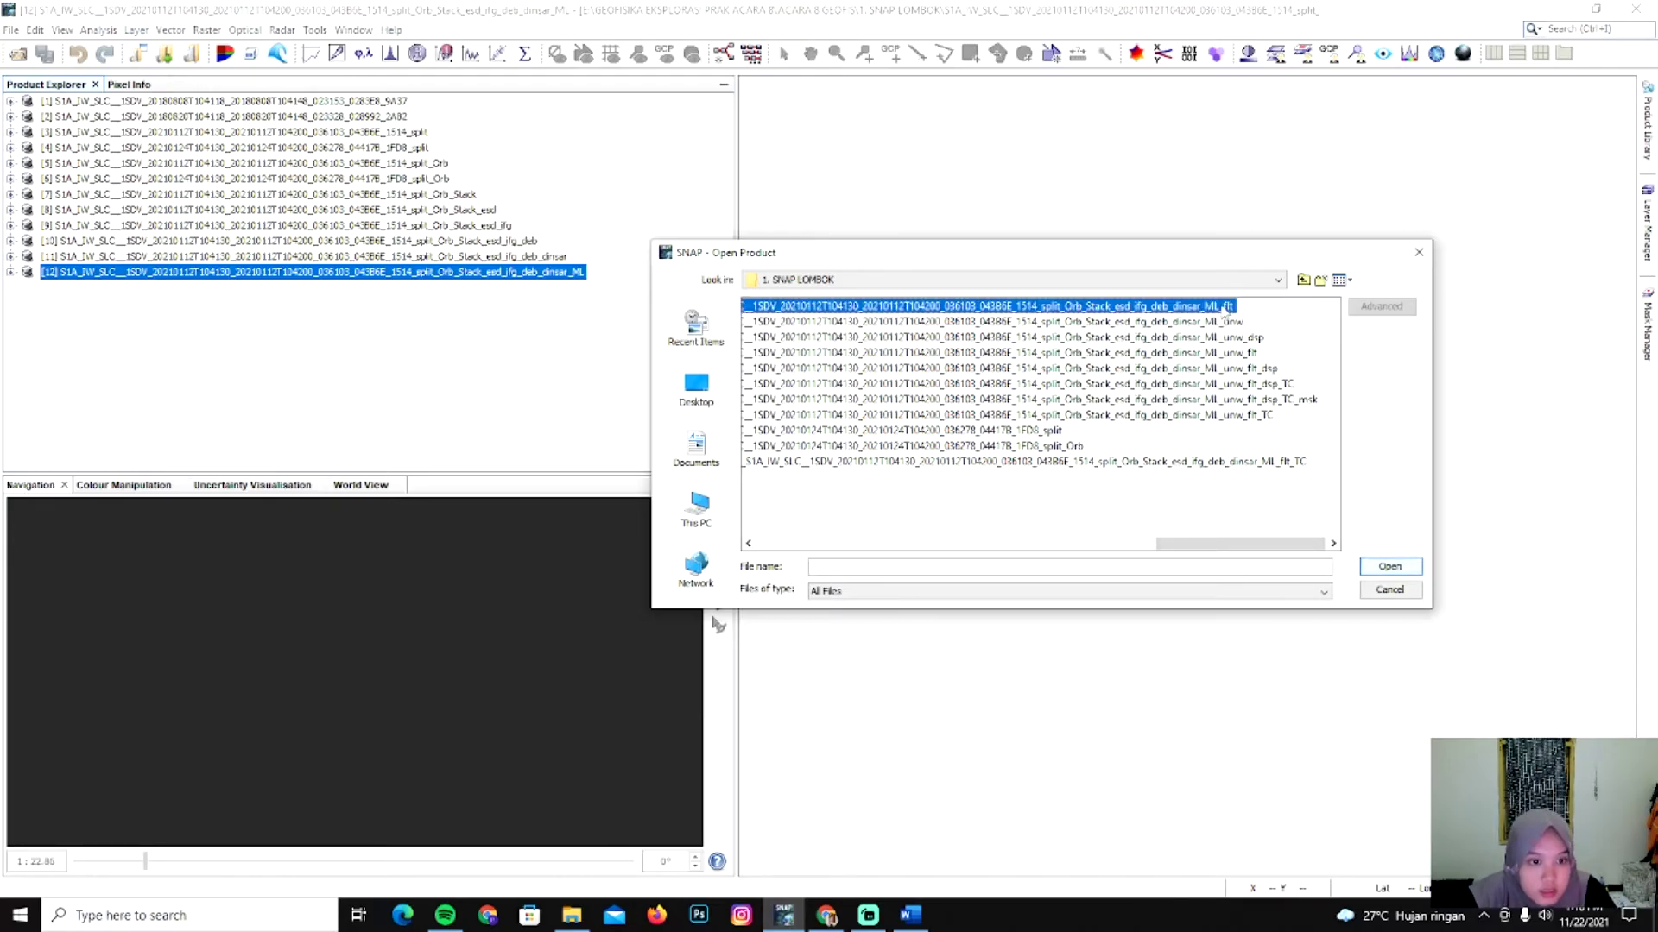
click(1390, 567)
click(547, 290)
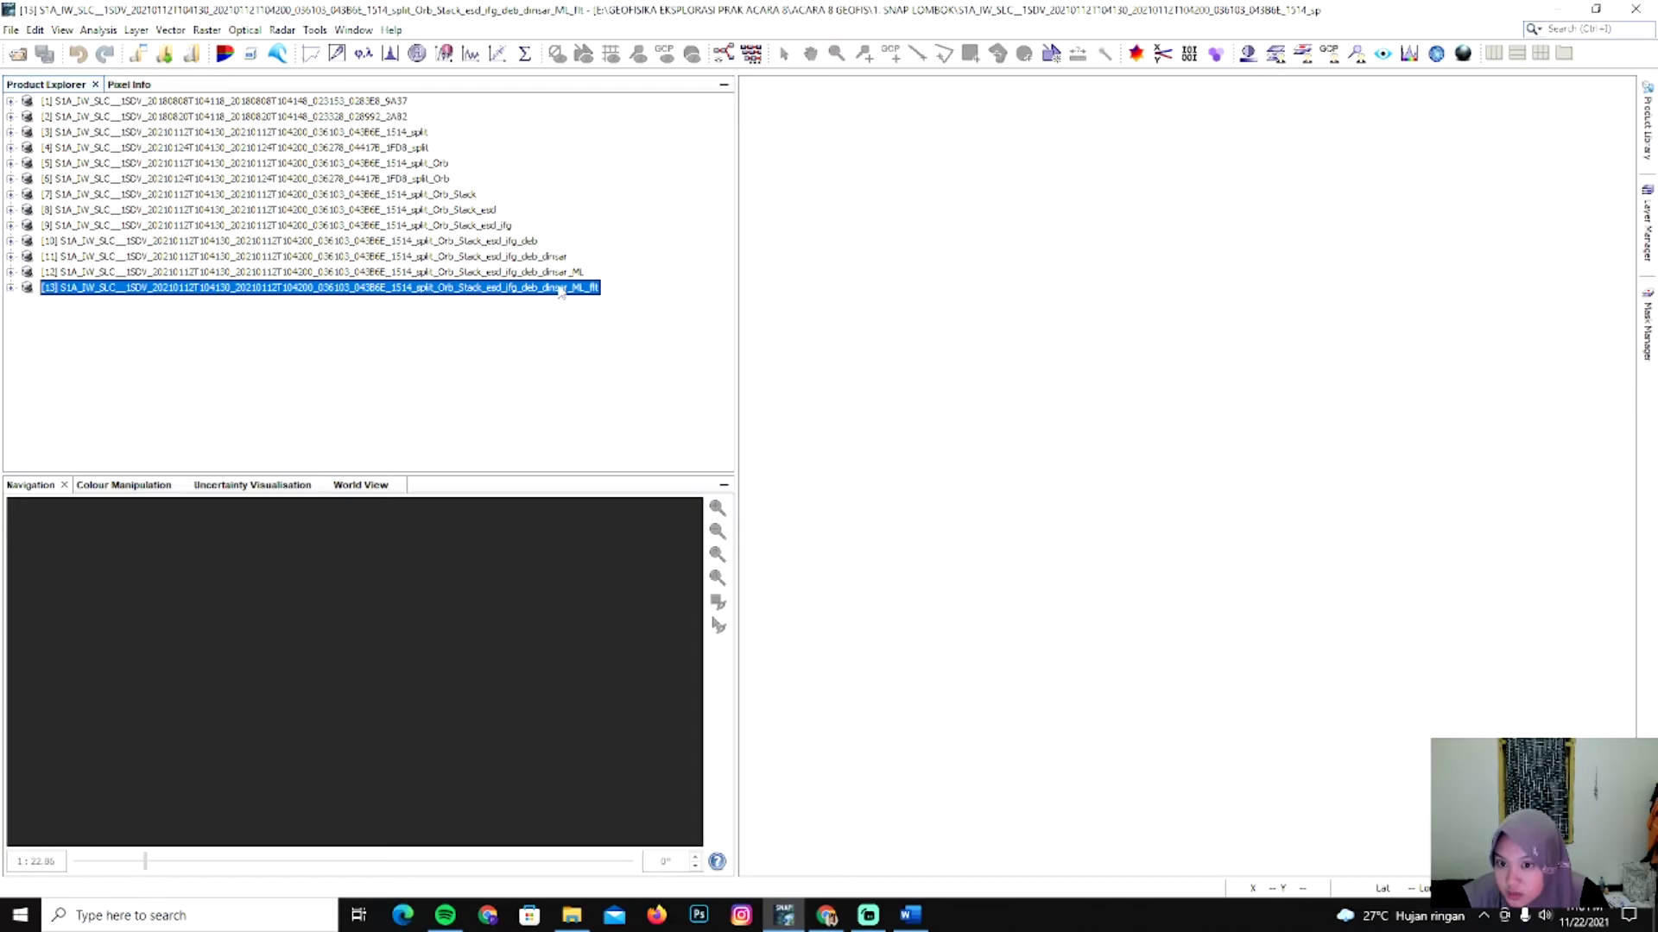
Start Range Doppler Terrain Correction on the phase-filtered dinsar_ML_flt product.
click(282, 30)
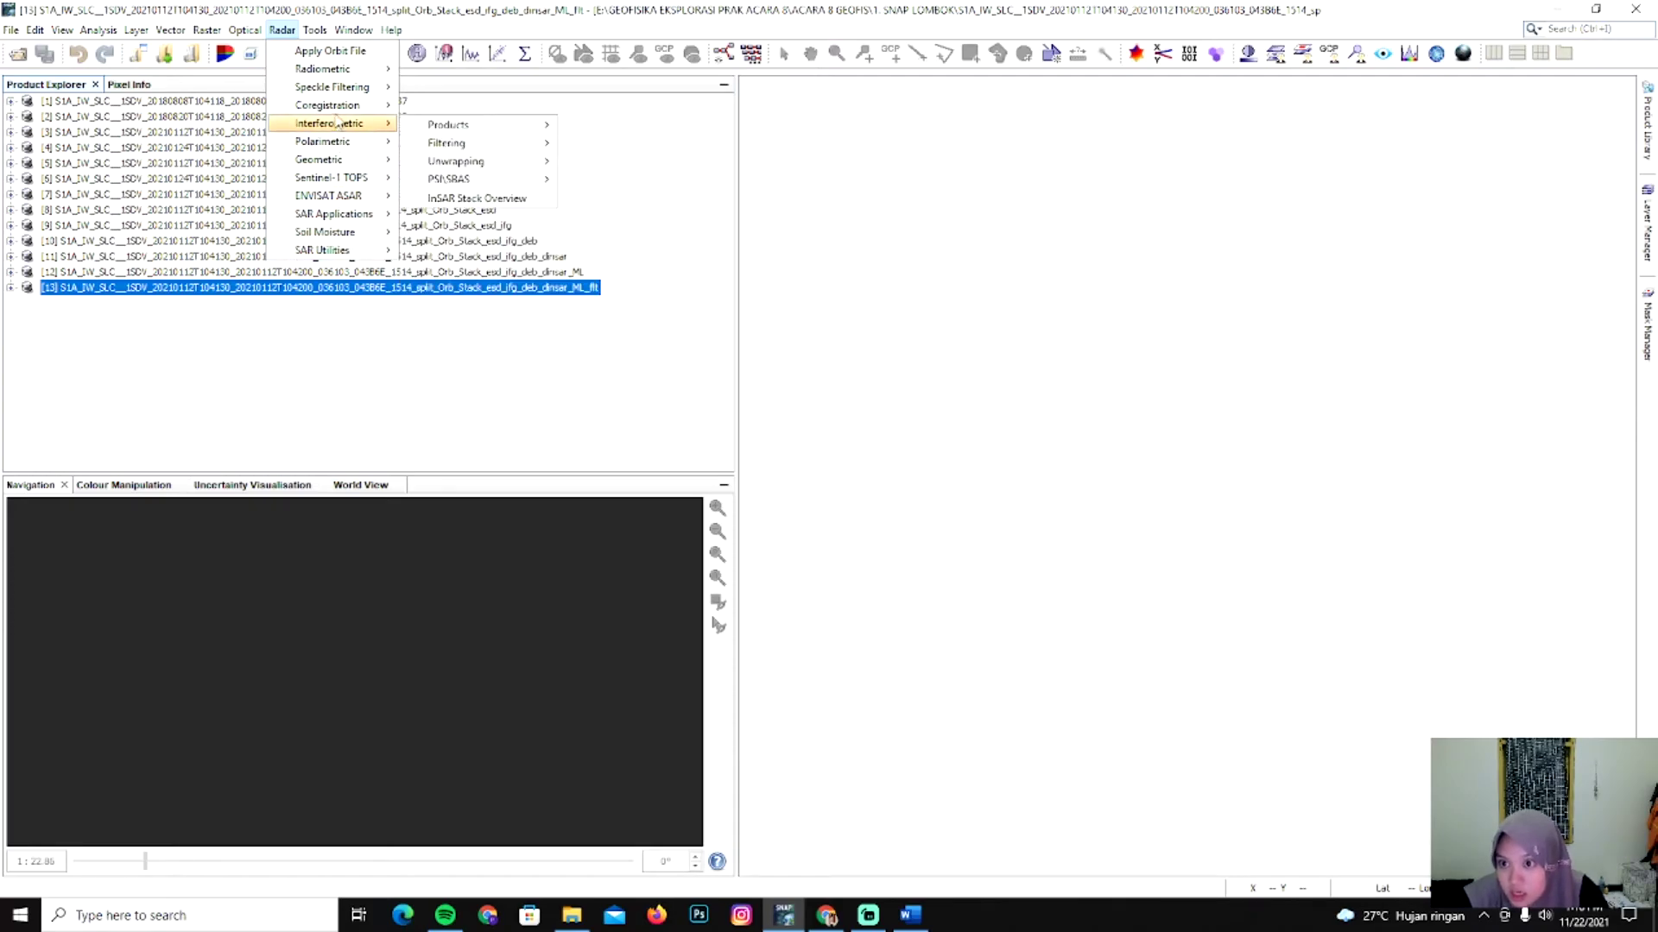
mouse_move(383, 112)
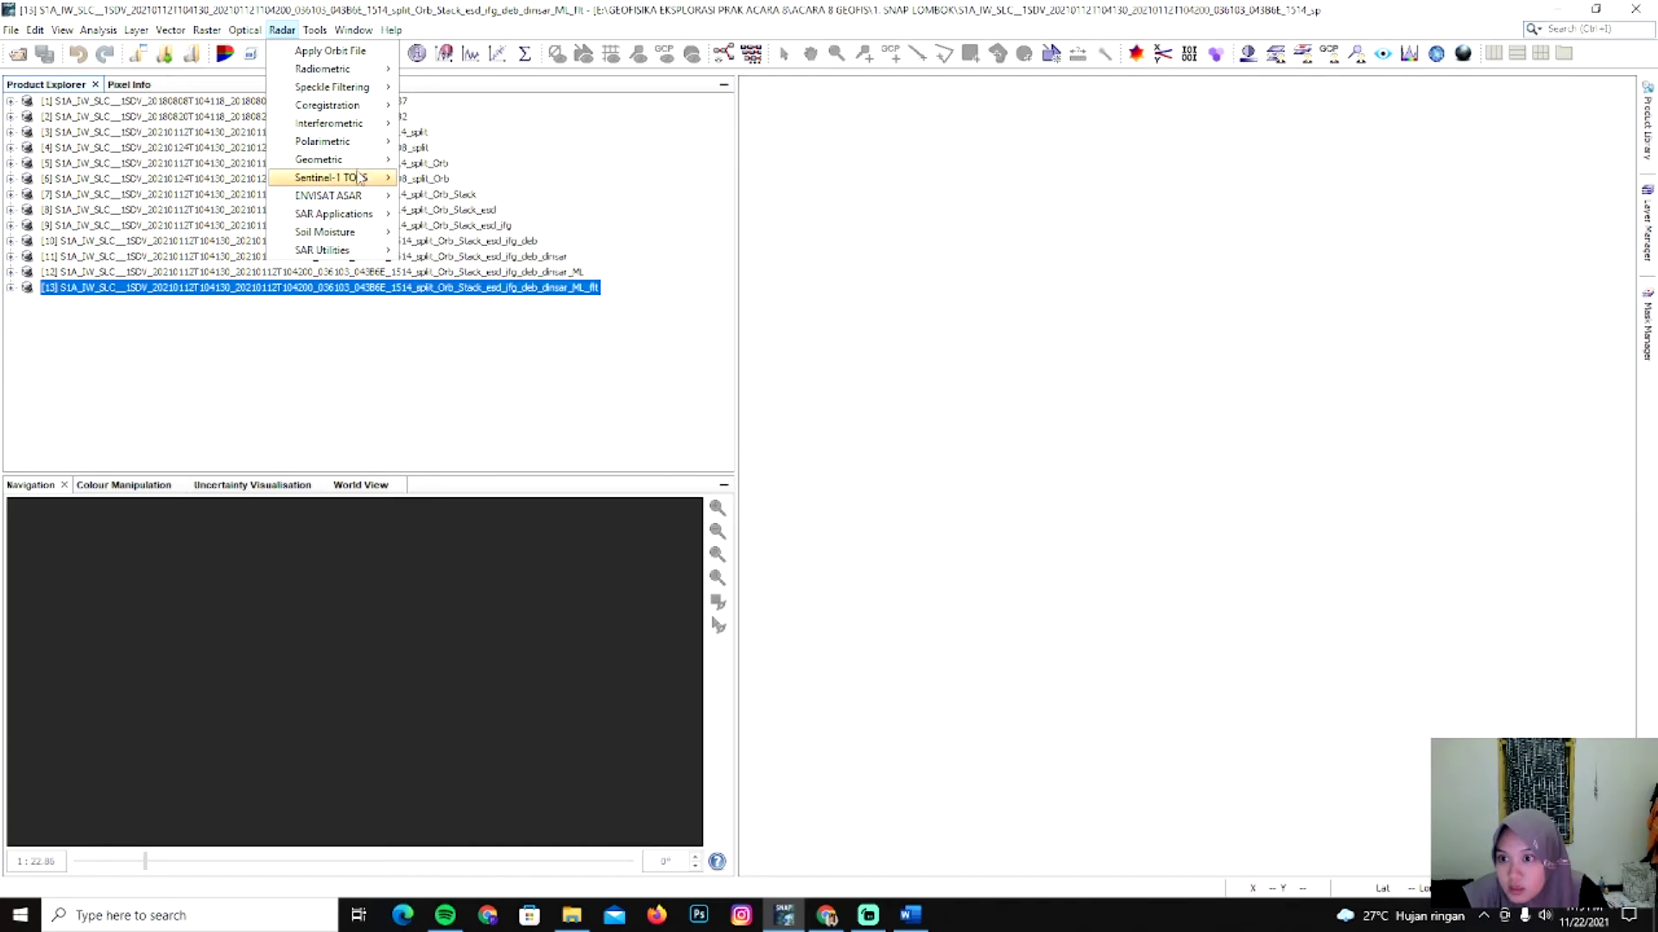
mouse_move(330, 110)
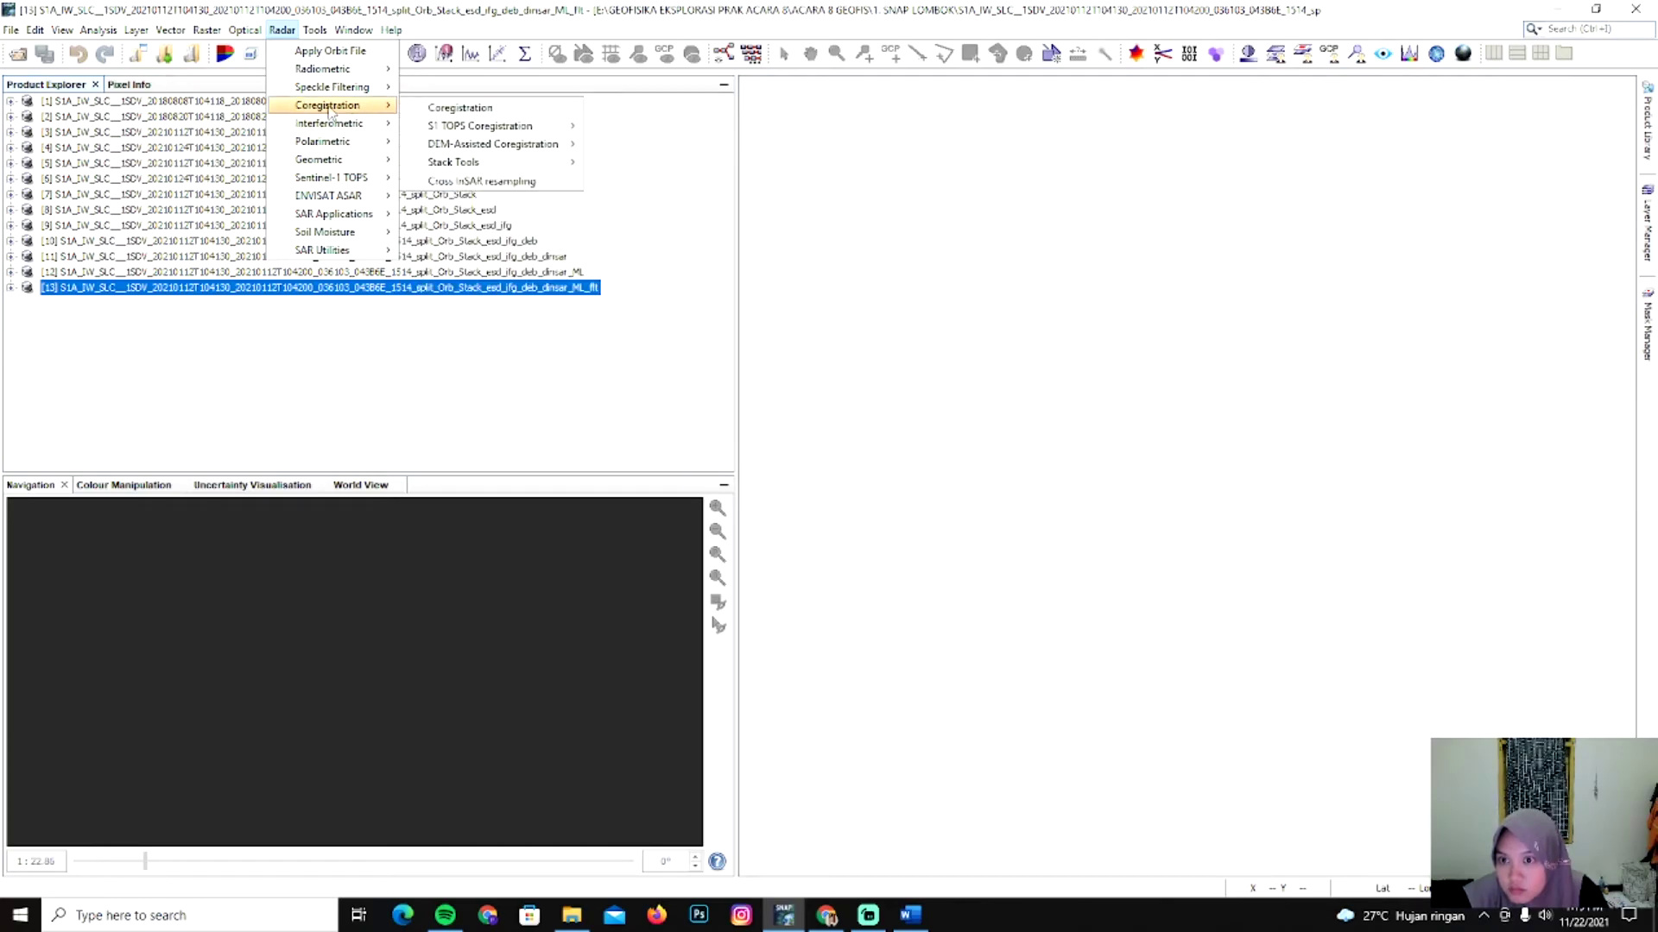
mouse_move(508, 129)
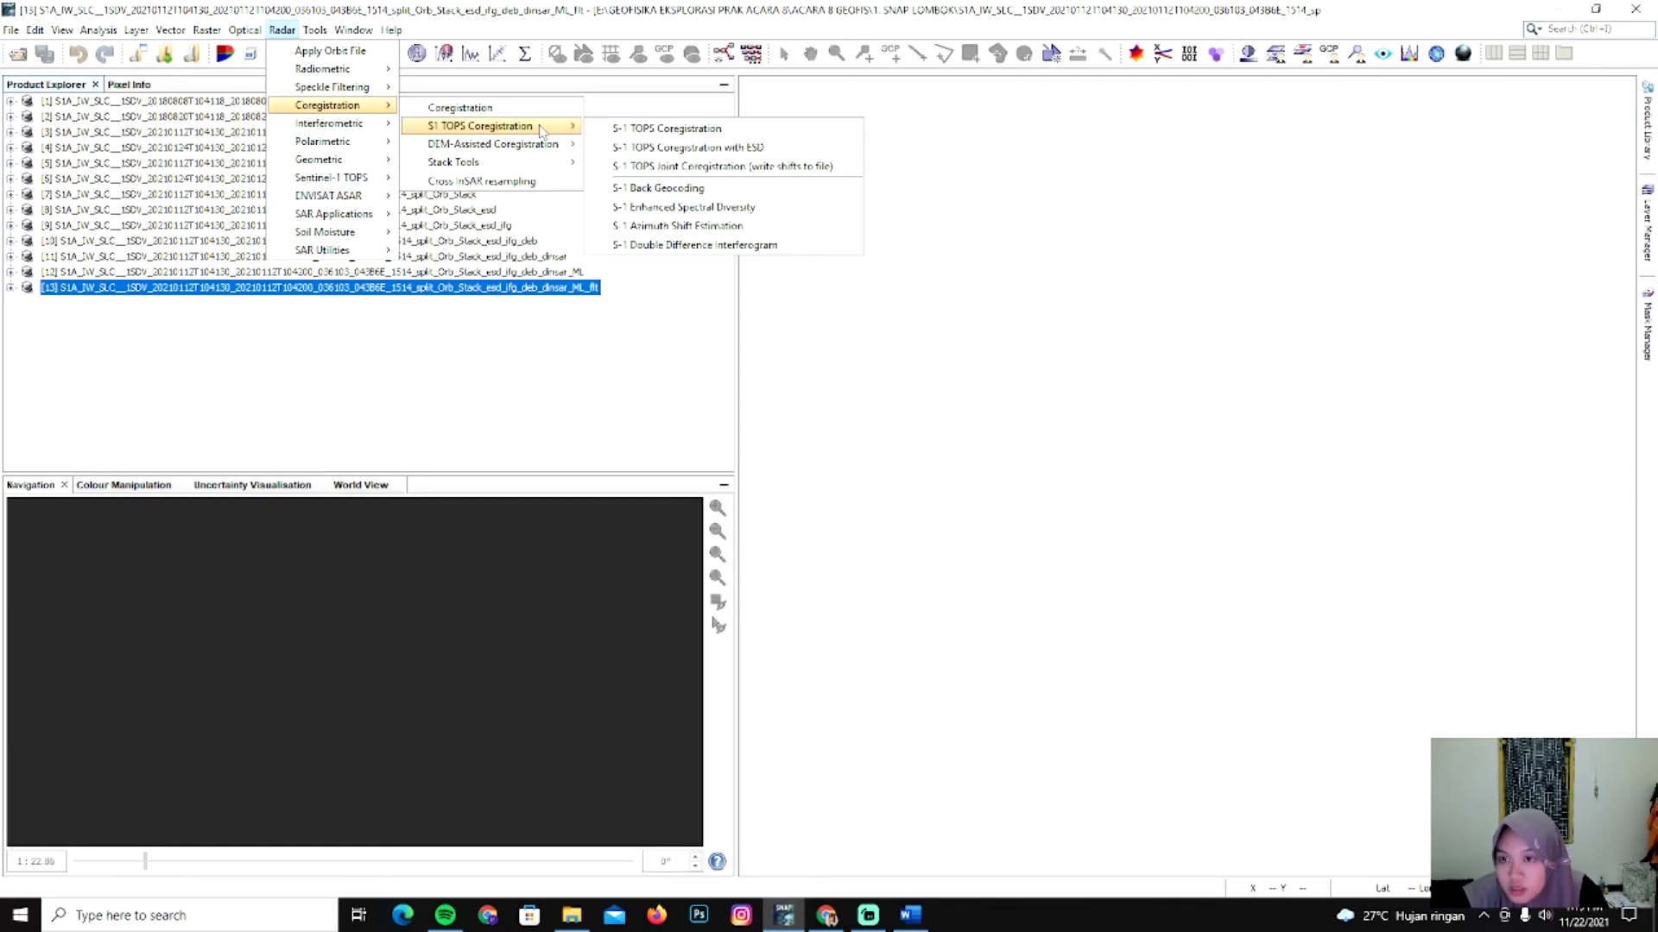
click(678, 187)
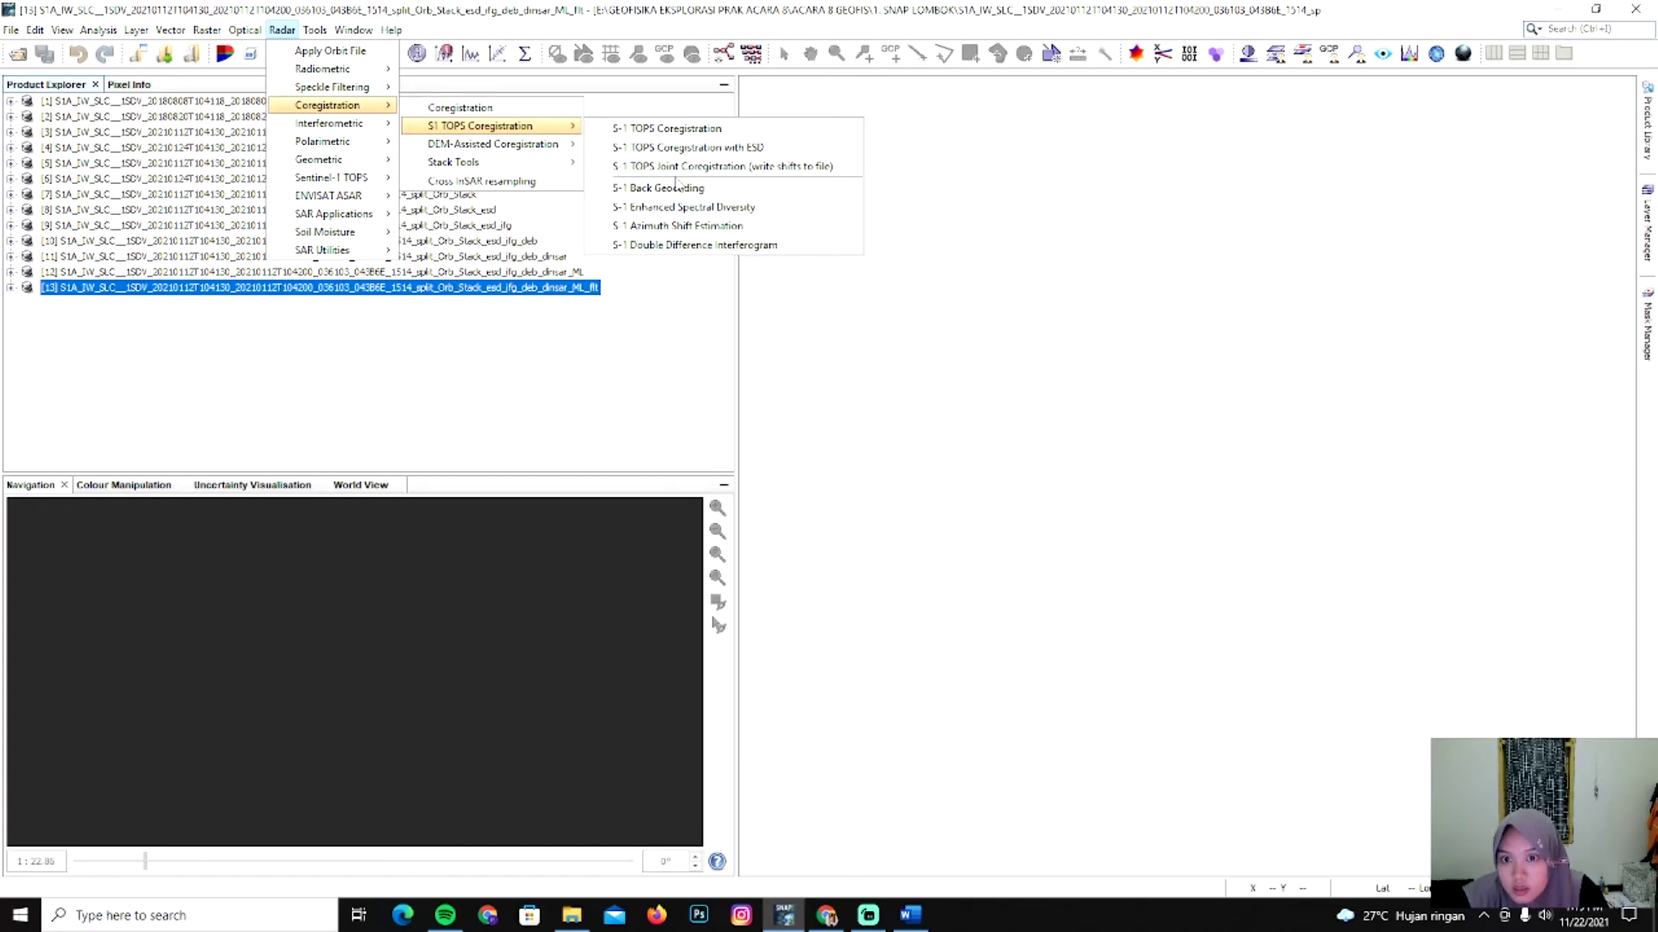
mouse_move(558, 145)
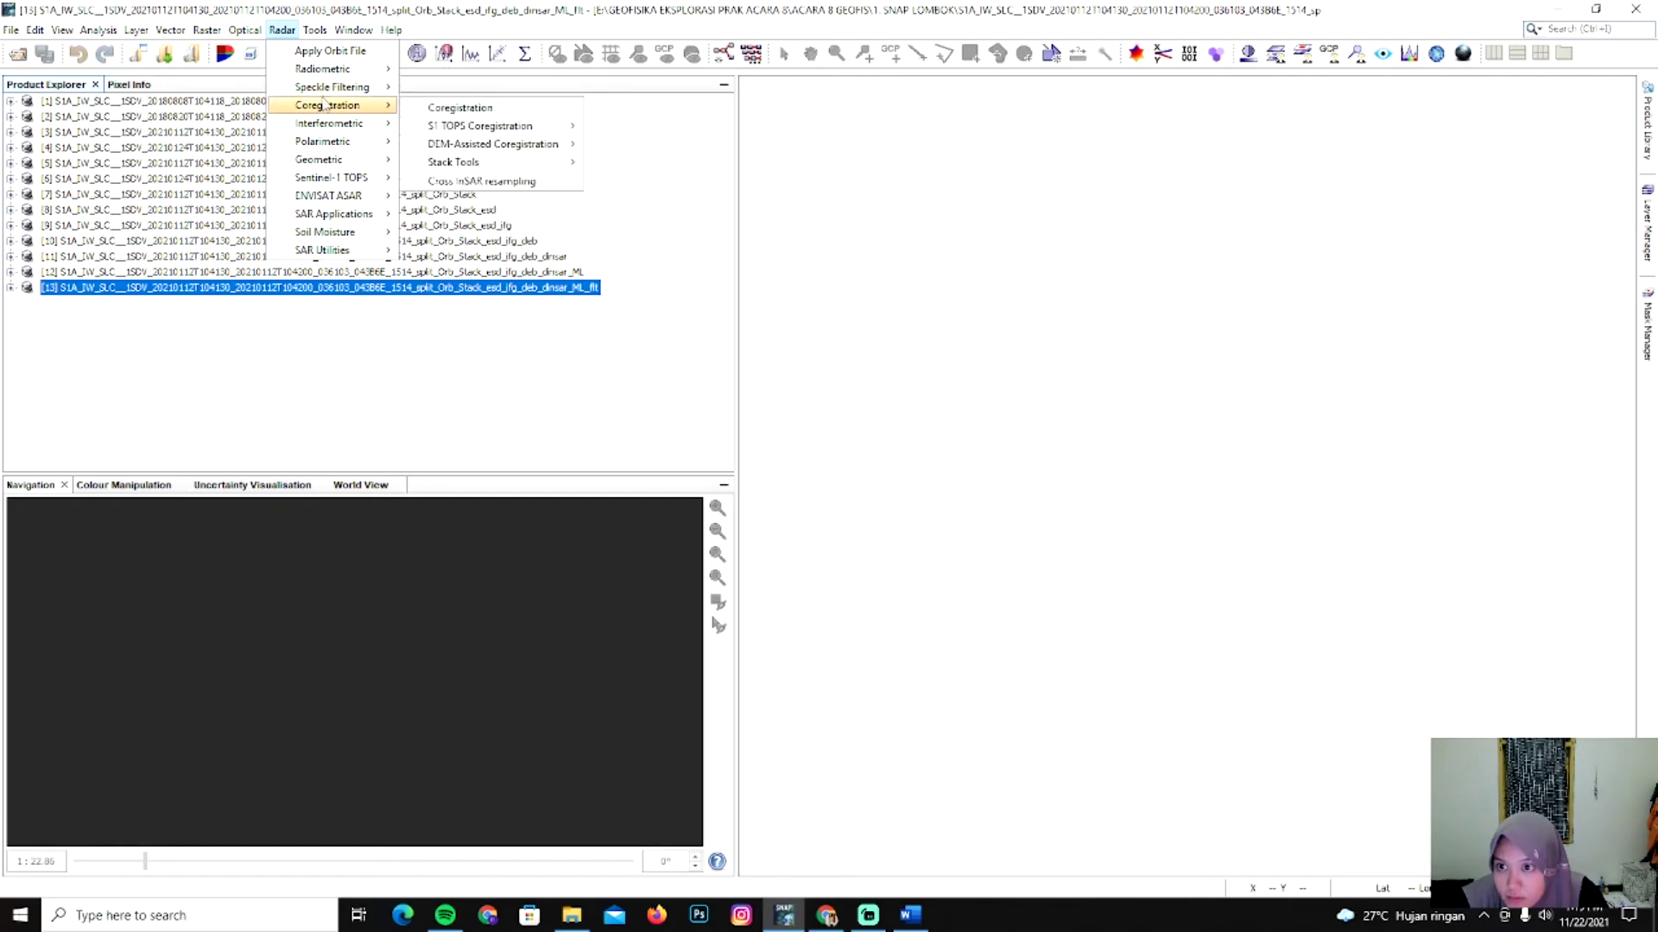
mouse_move(501, 130)
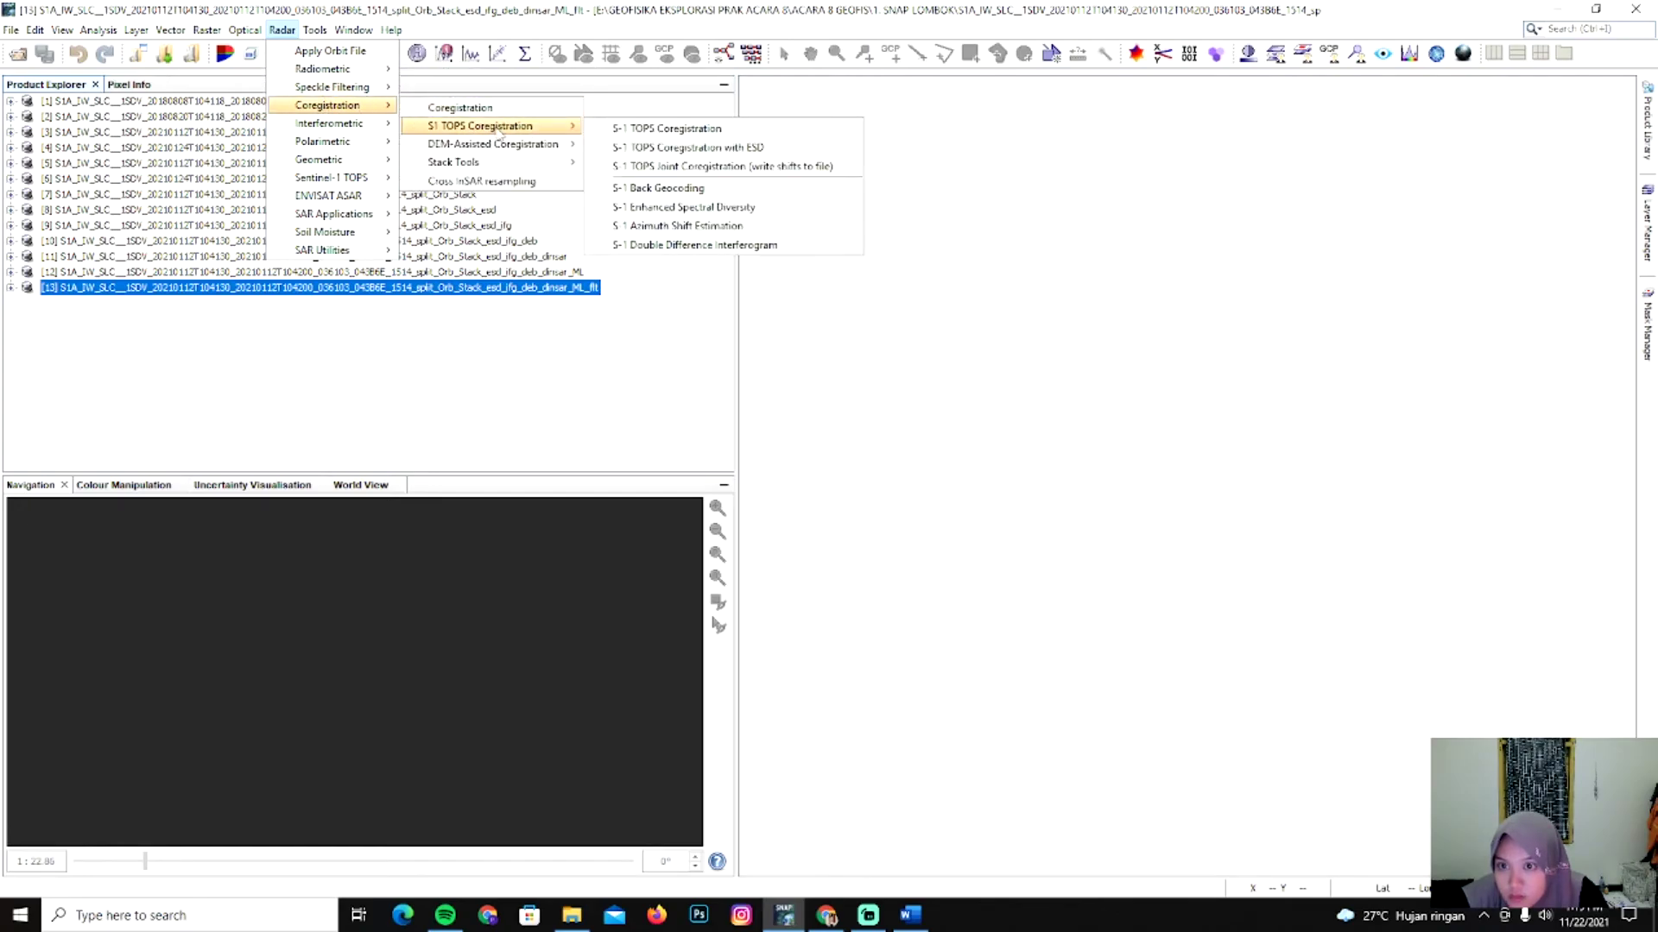
mouse_move(452, 127)
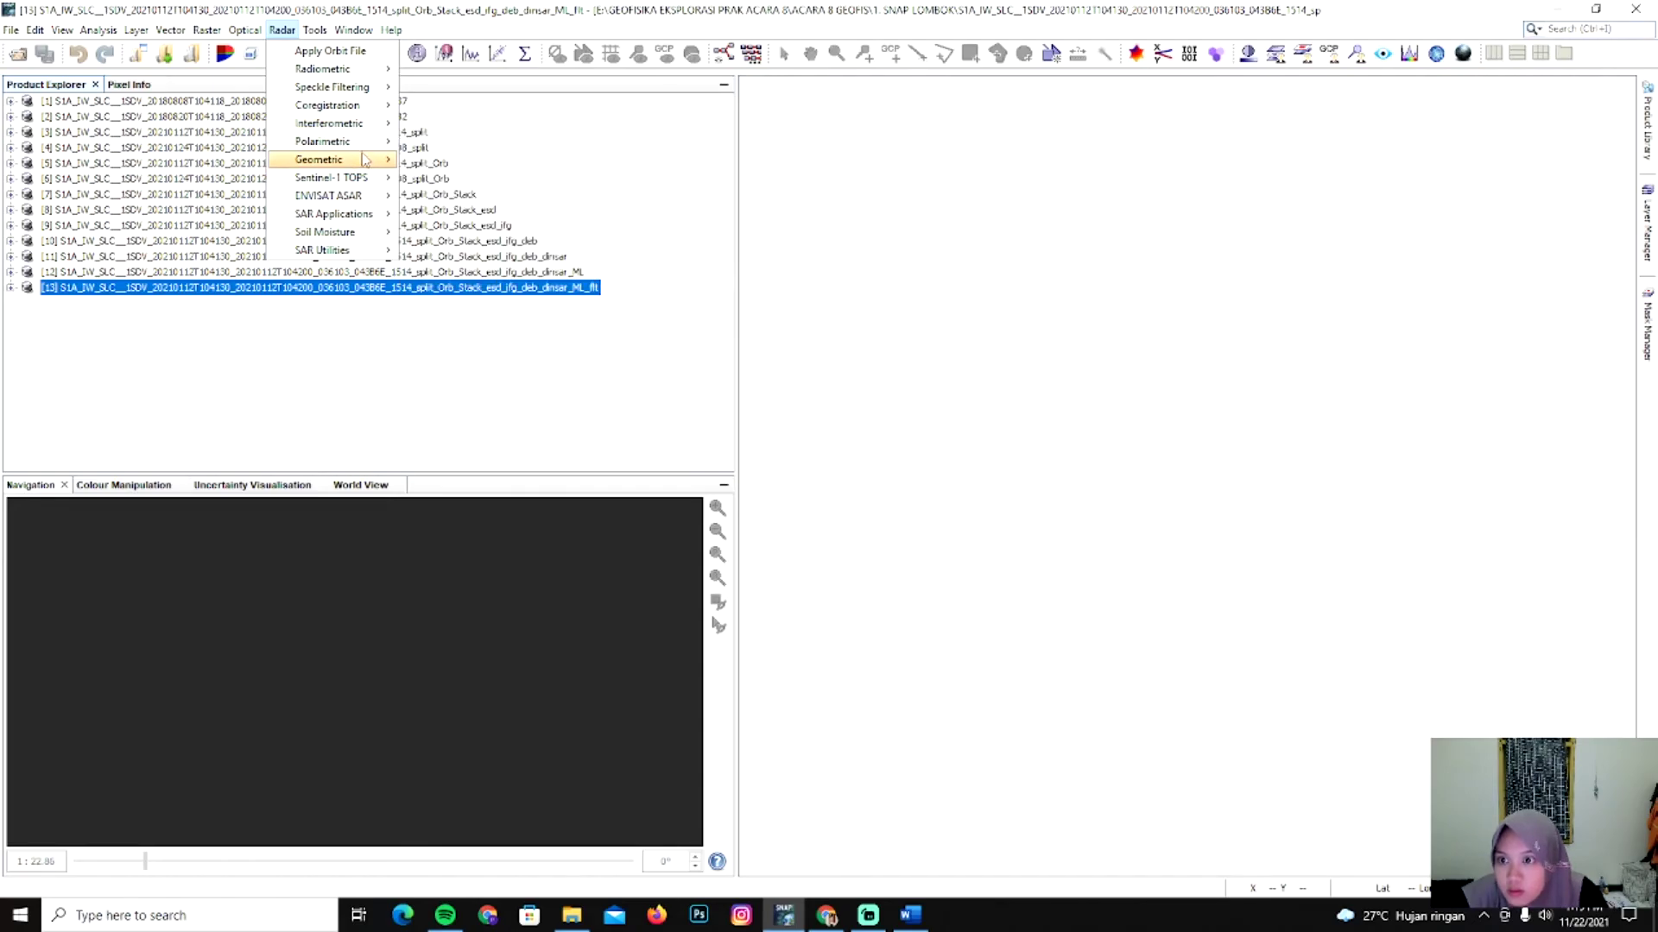
mouse_move(365, 160)
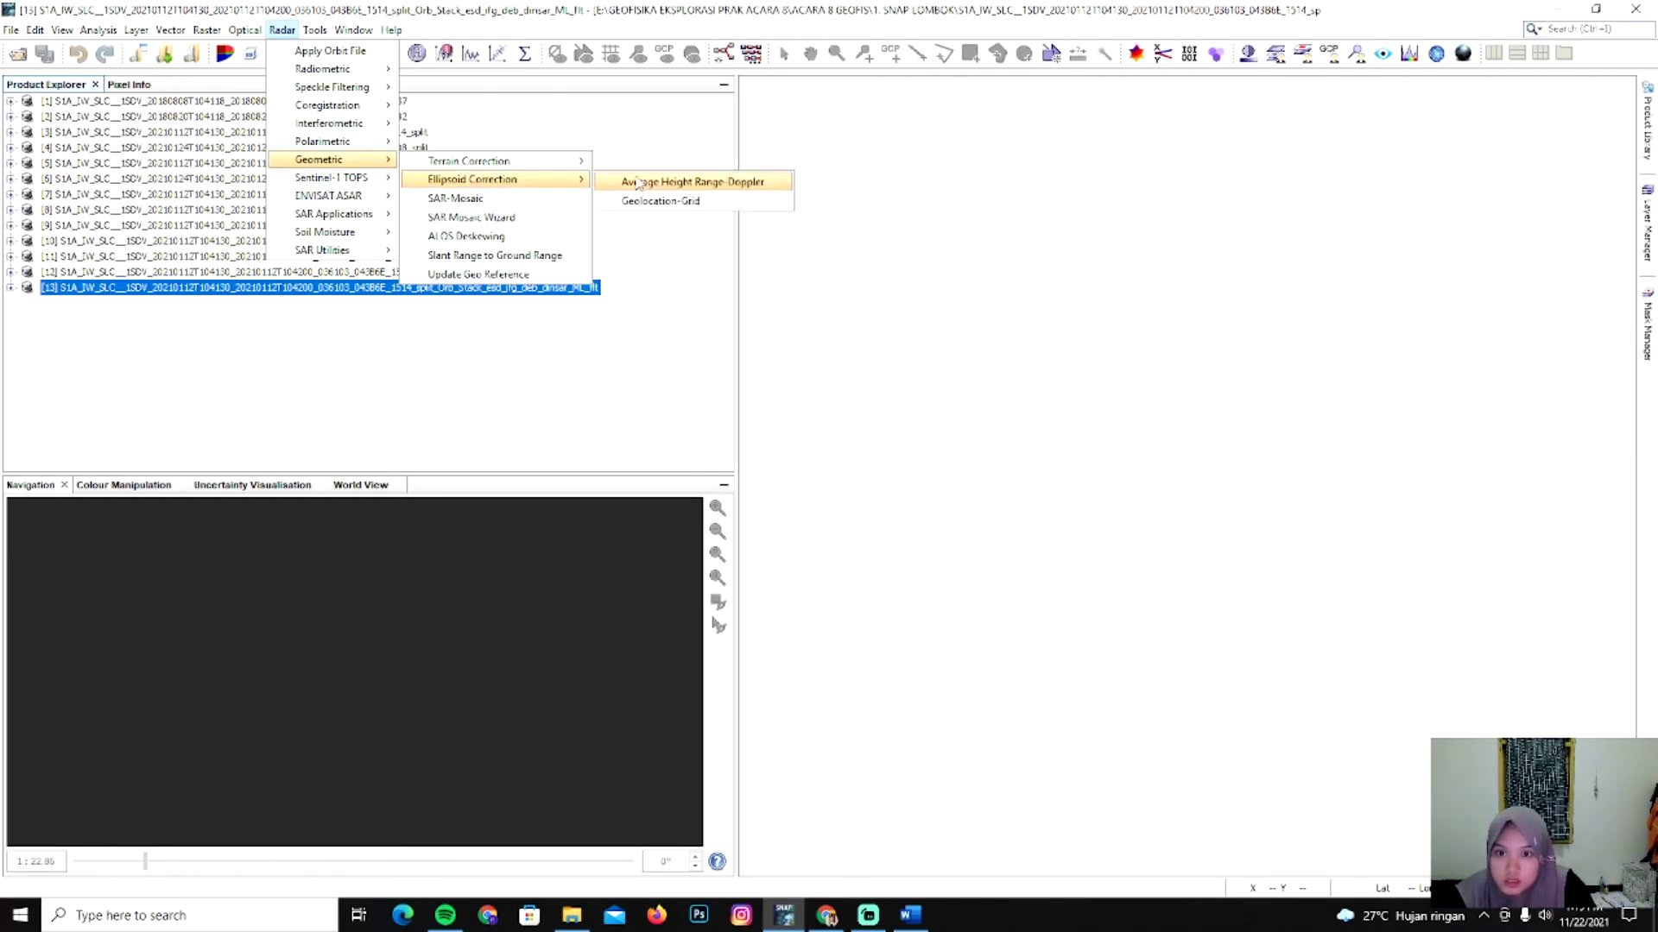
click(635, 163)
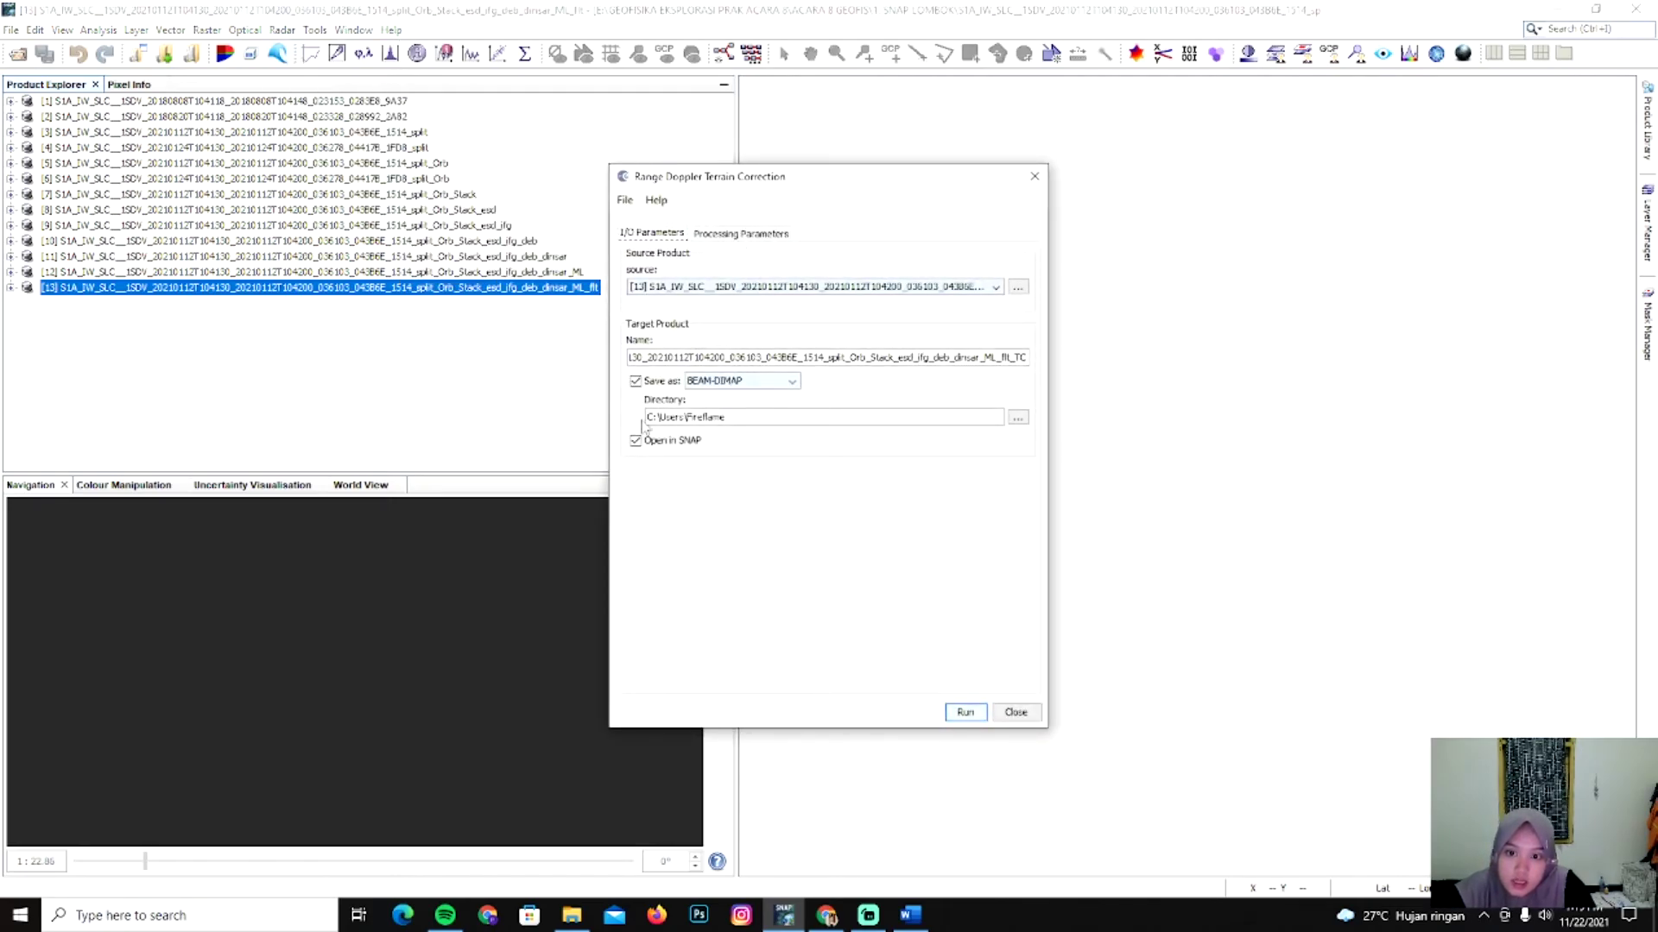
Select the terrain correction source bands from i_ifg_VV through coh_IW3_VV, and close the tool without running it.
click(730, 234)
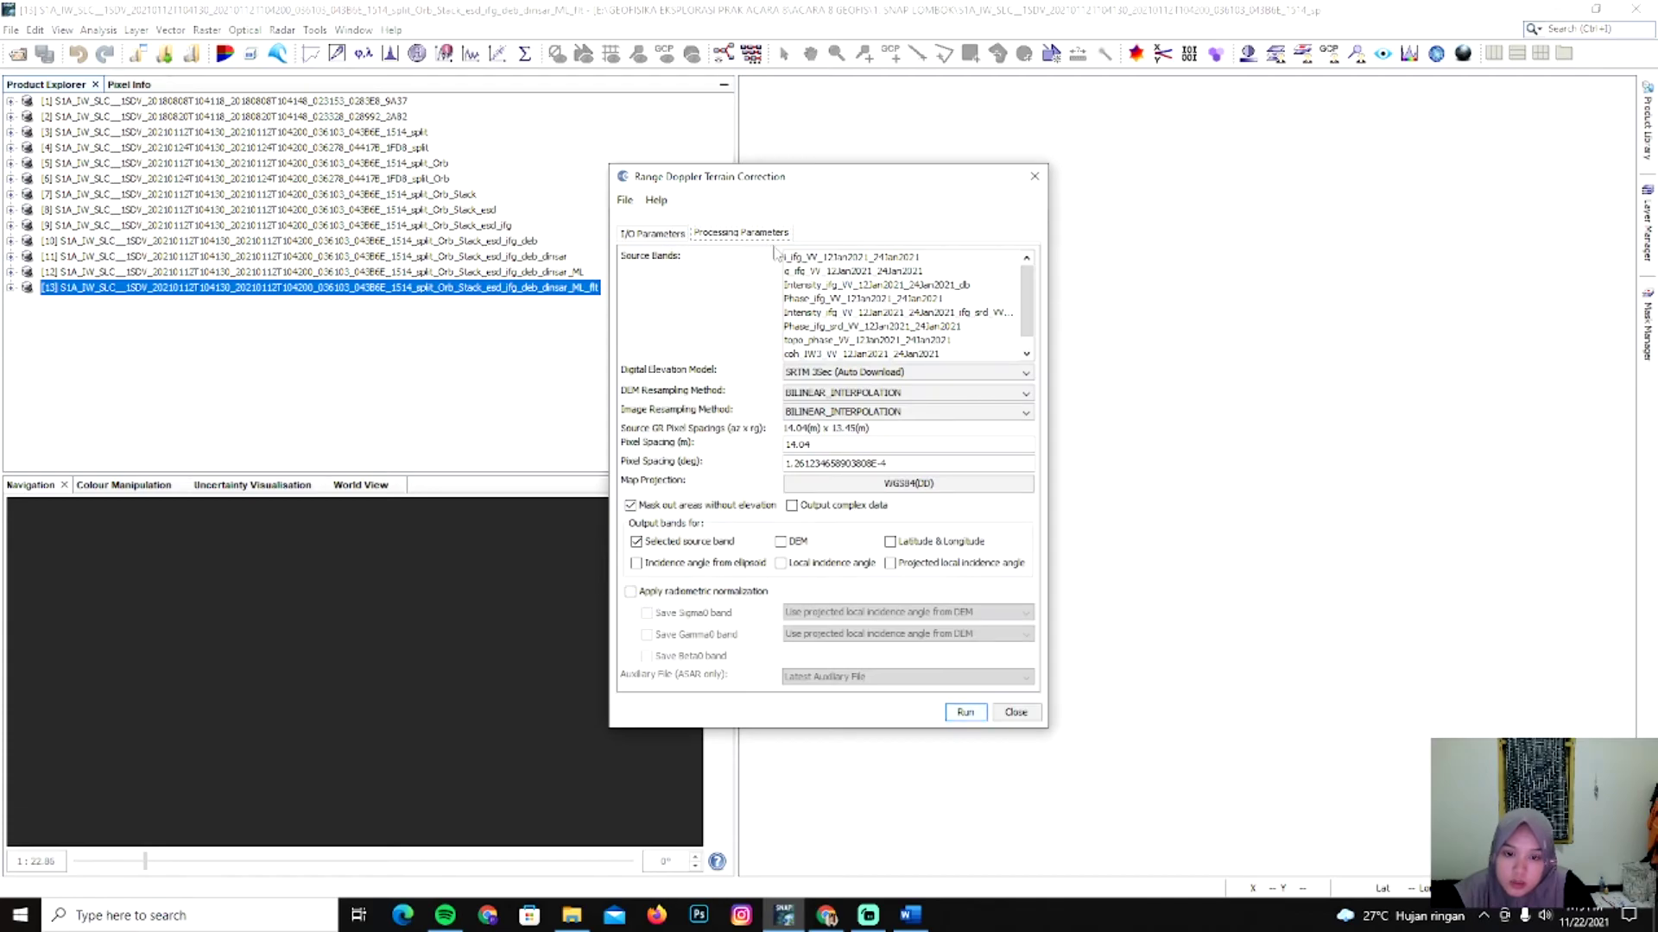
click(818, 272)
click(823, 258)
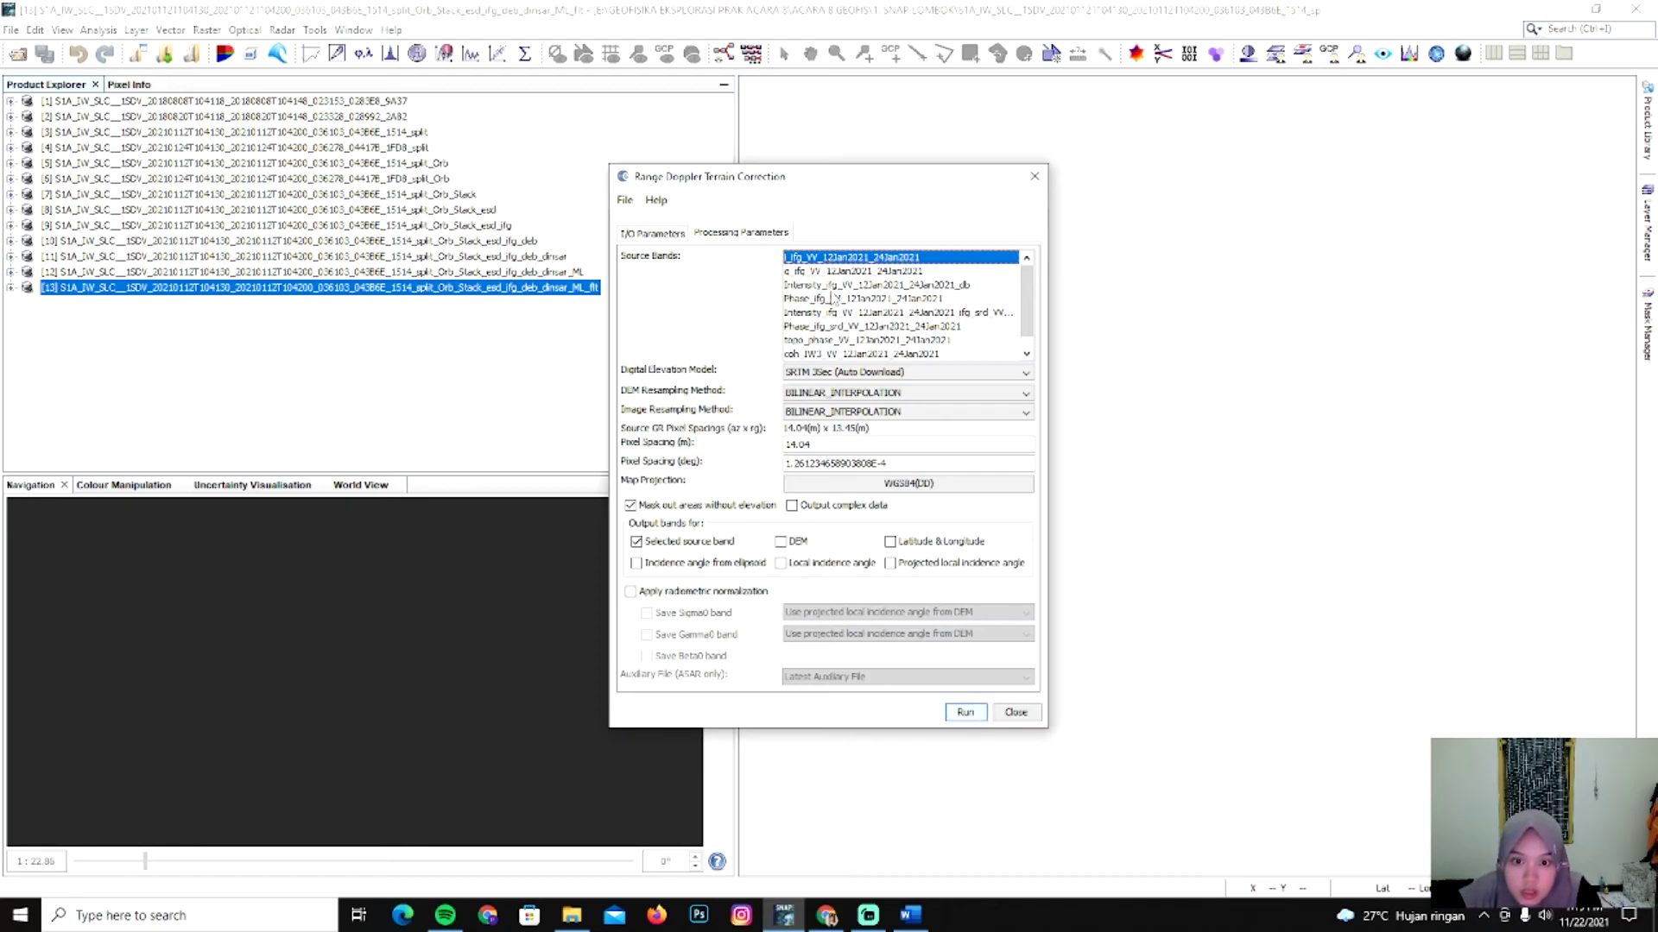
drag(834, 279, 849, 366)
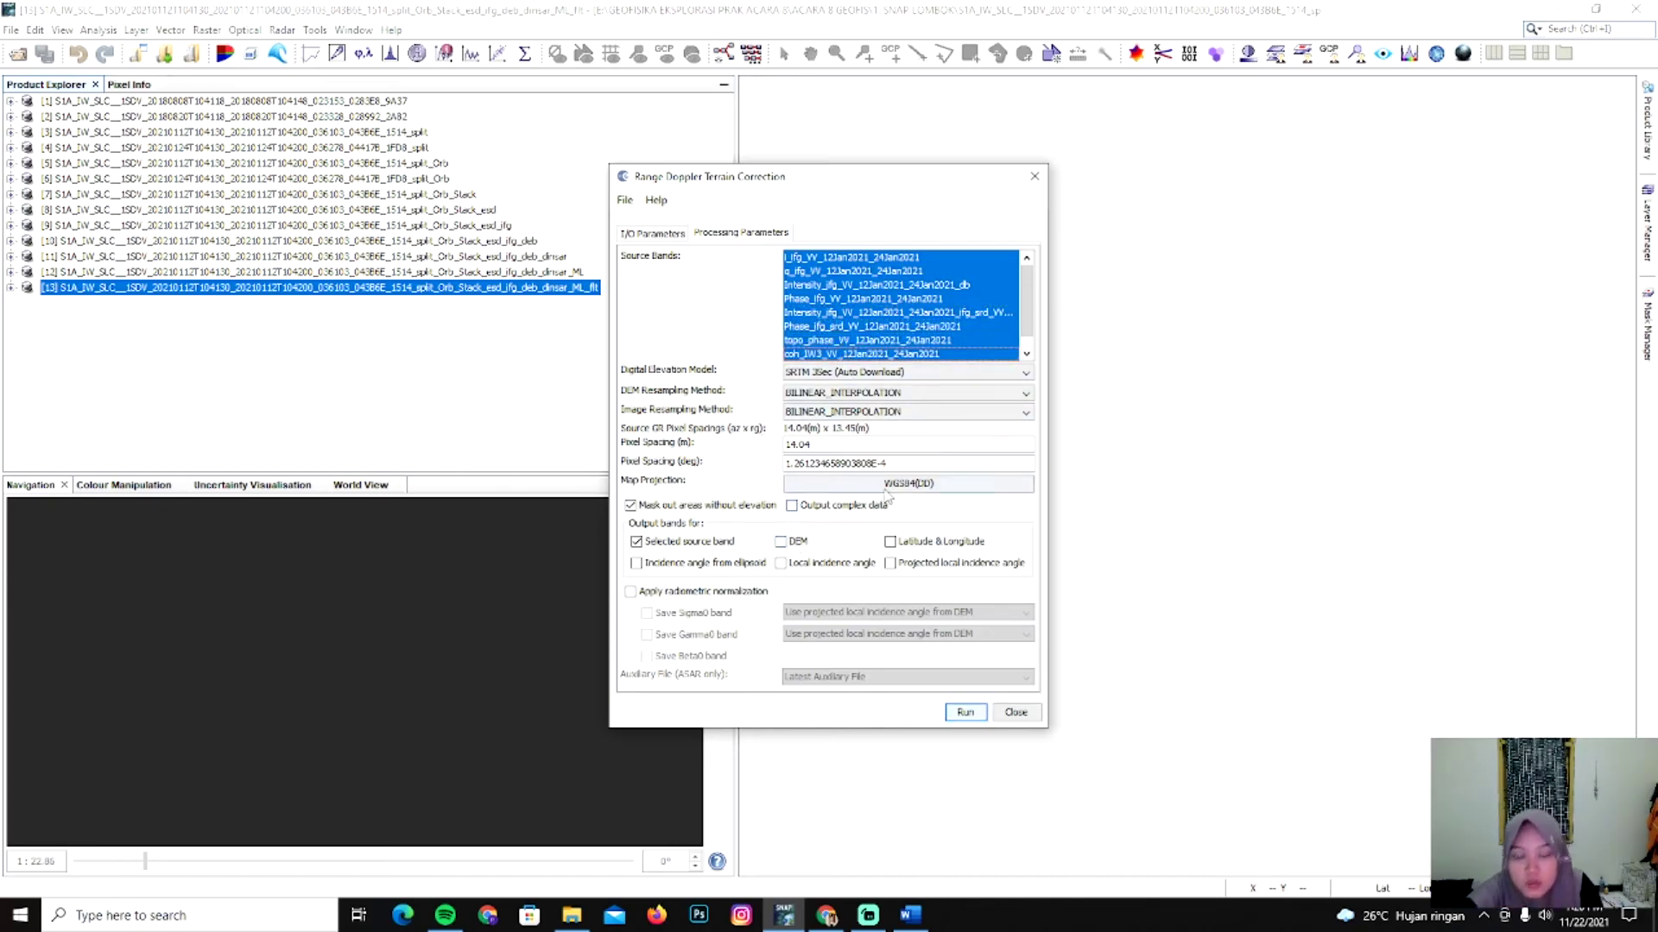
click(1015, 712)
Open the prepared terrain-corrected subset product (subset_0_of, ending esd_ifg_deb_dinsar_ML_flt_TC) from the 1. SNAP LOMBOK folder.
click(11, 29)
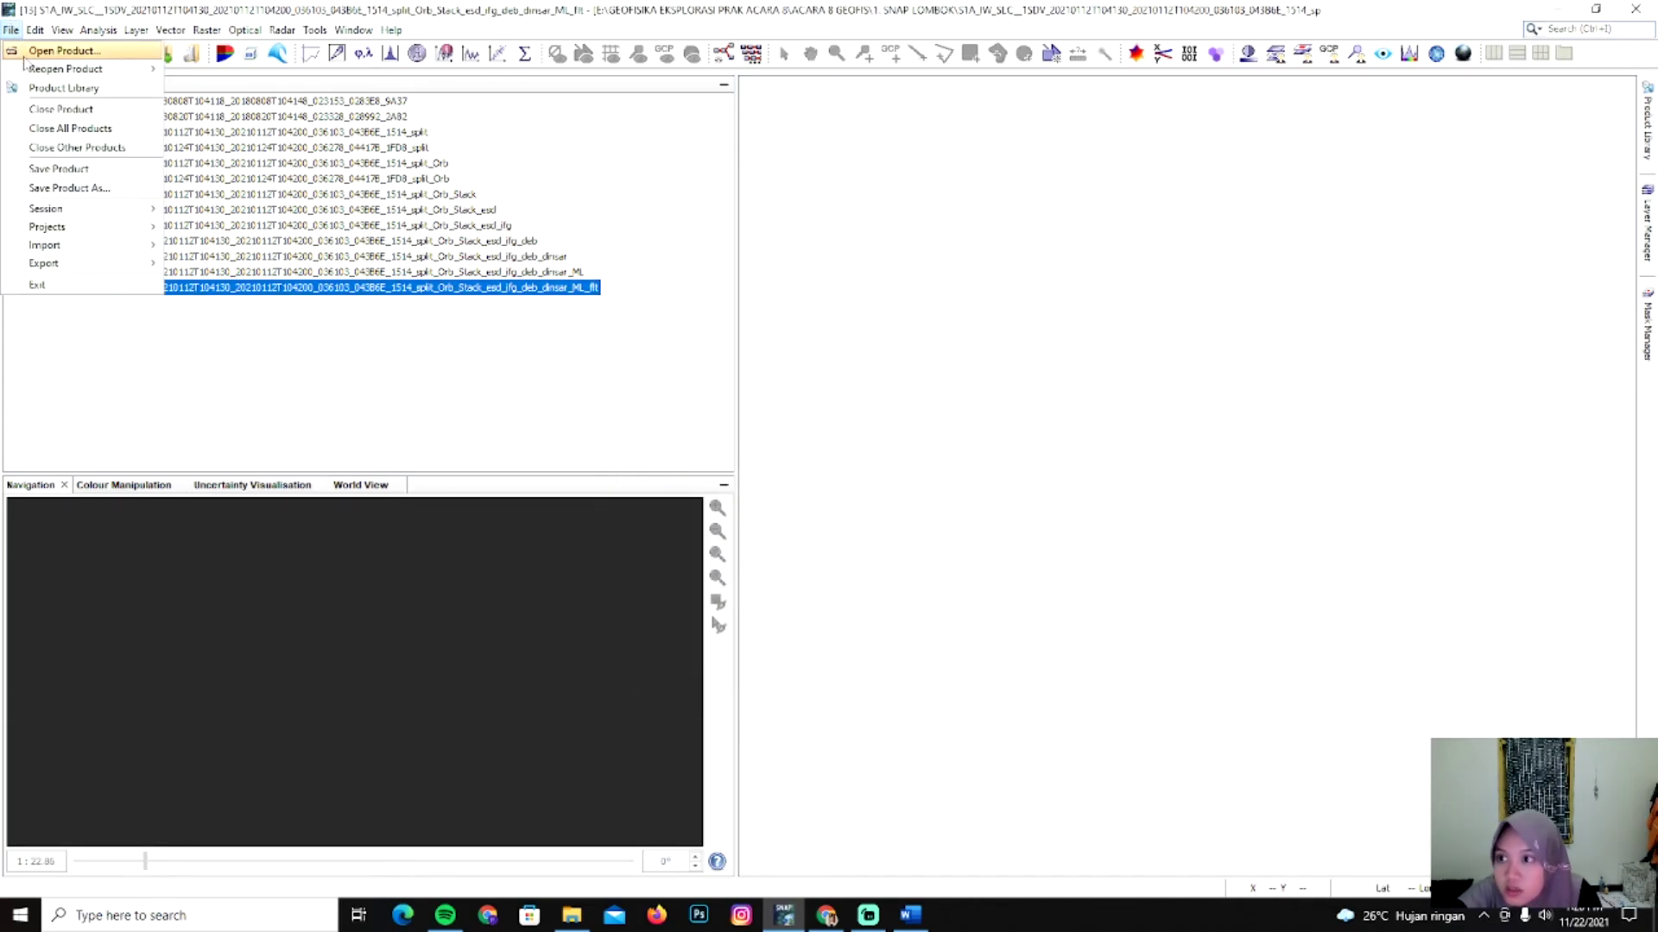
click(52, 48)
scroll(929, 467, down, 2)
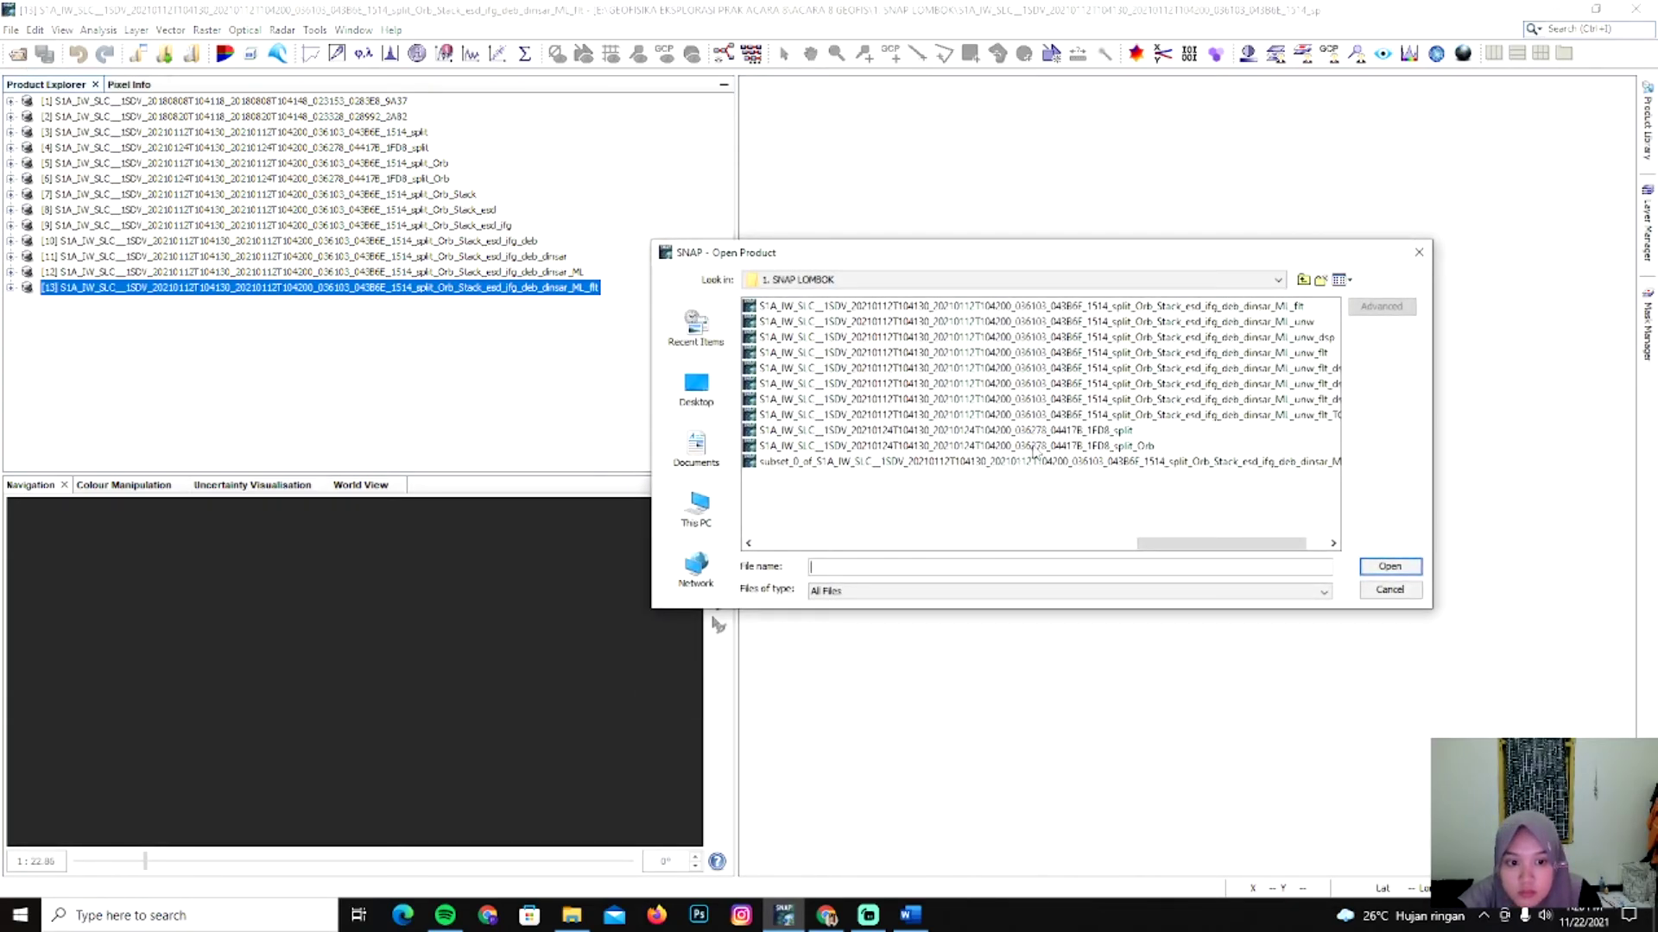
click(1163, 463)
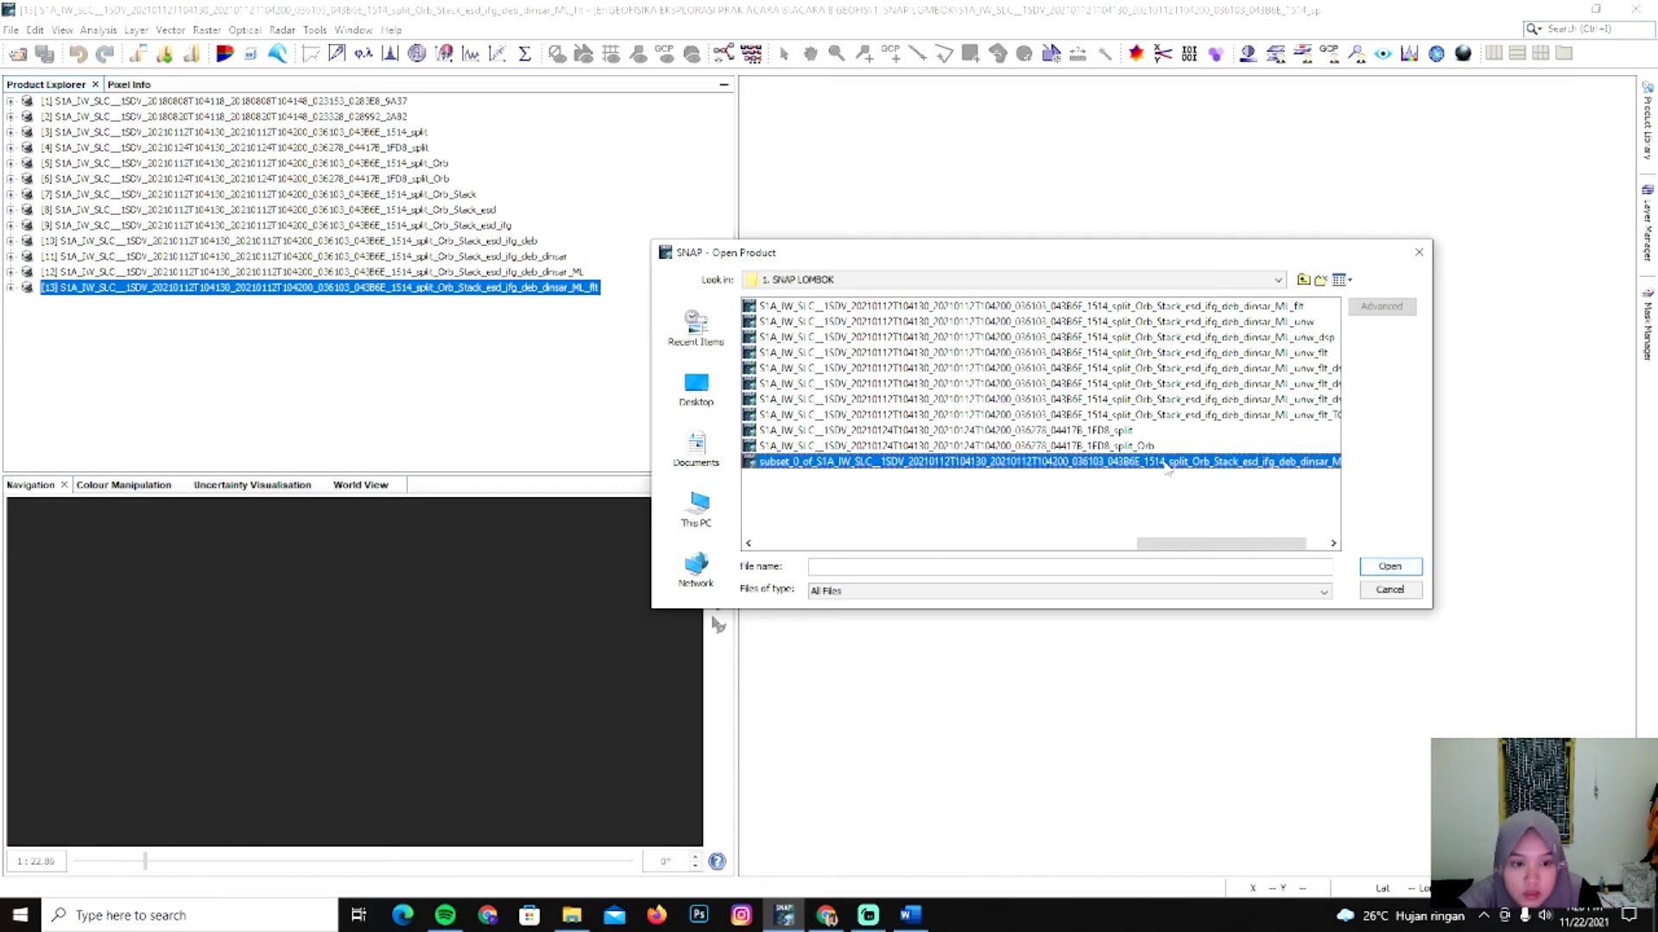
click(1399, 569)
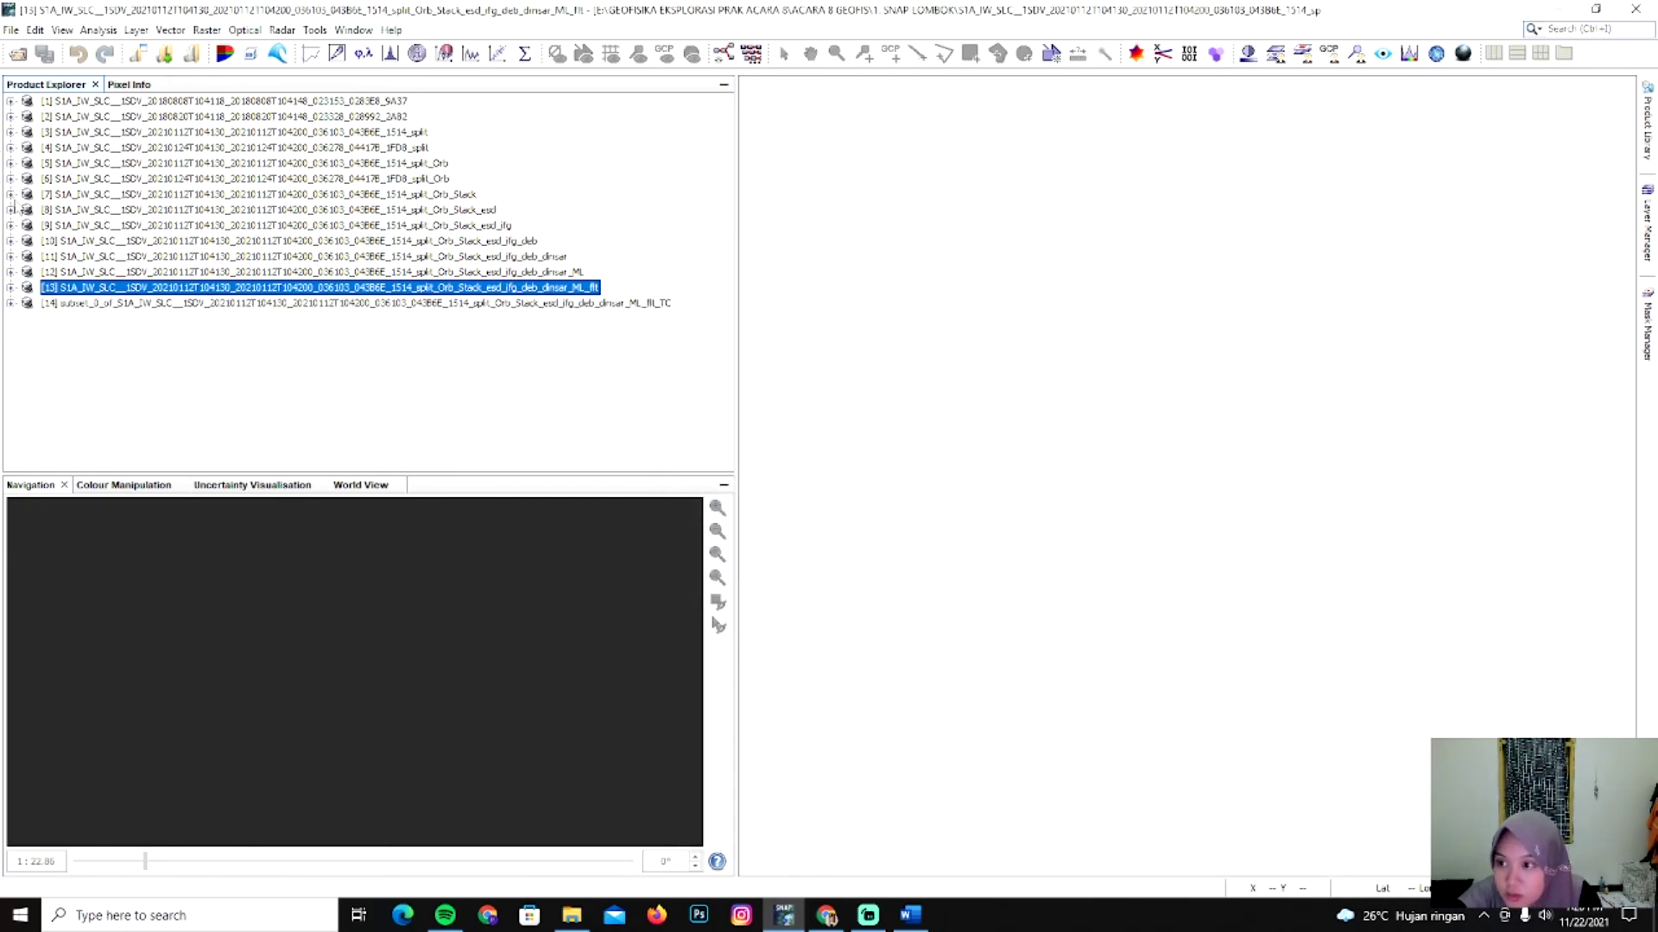
Expand the bands of the split_Orb_Stack_esd product and display its Intensity_IW3_VV_mst_12Jan2021 band.
click(11, 210)
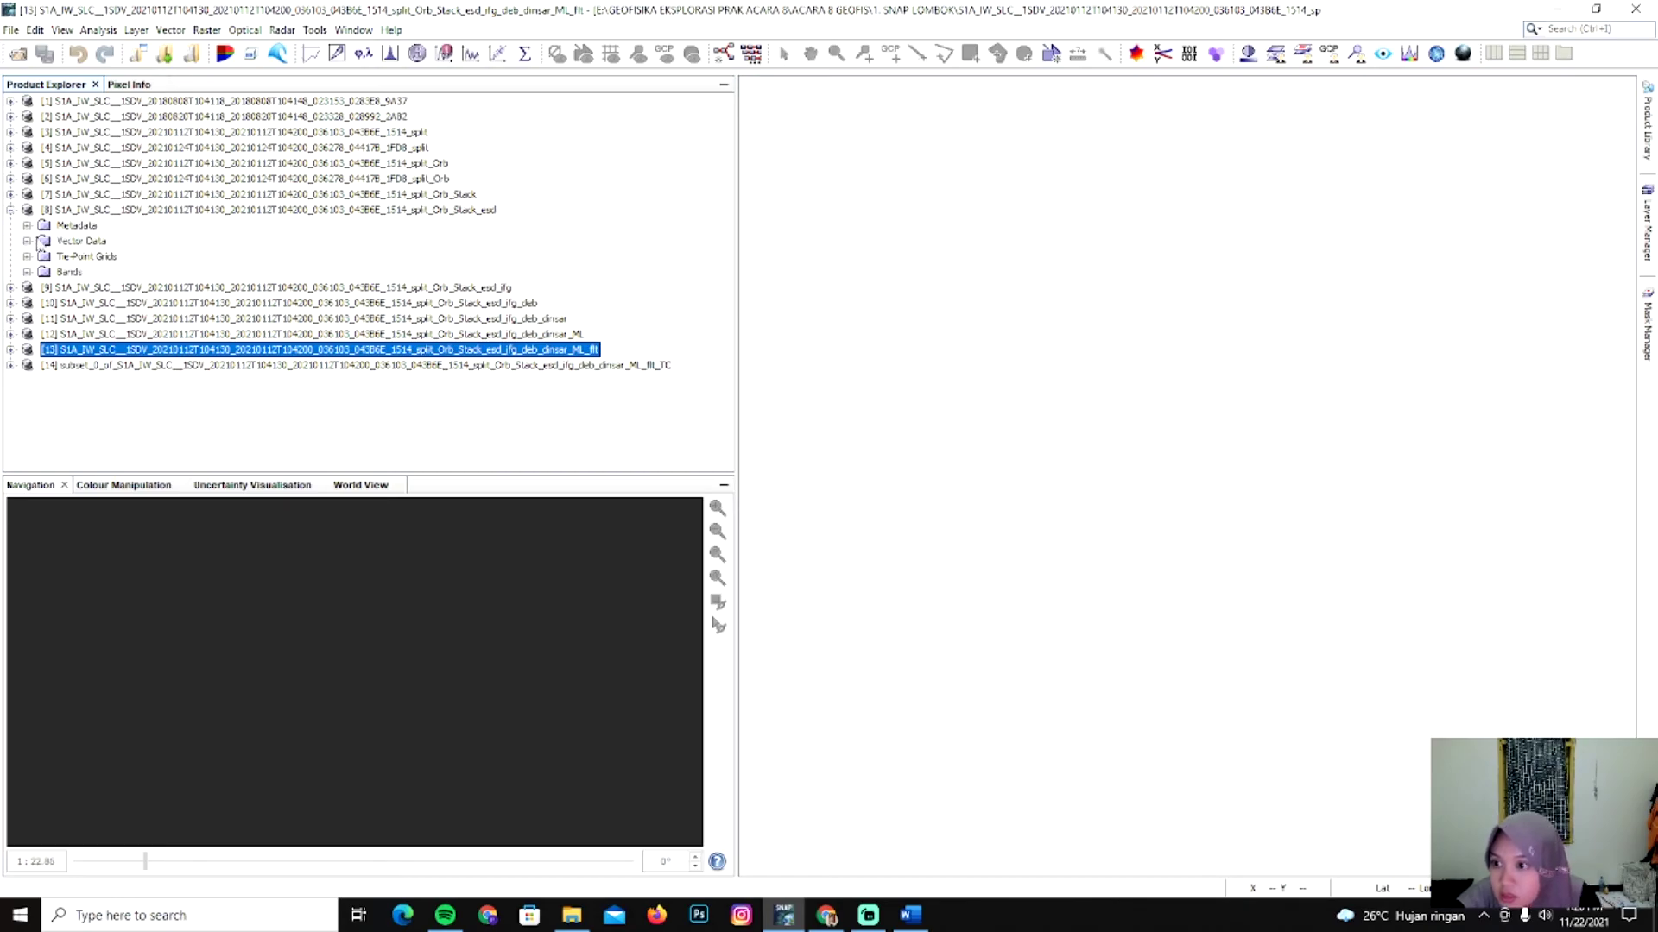
double_click(64, 273)
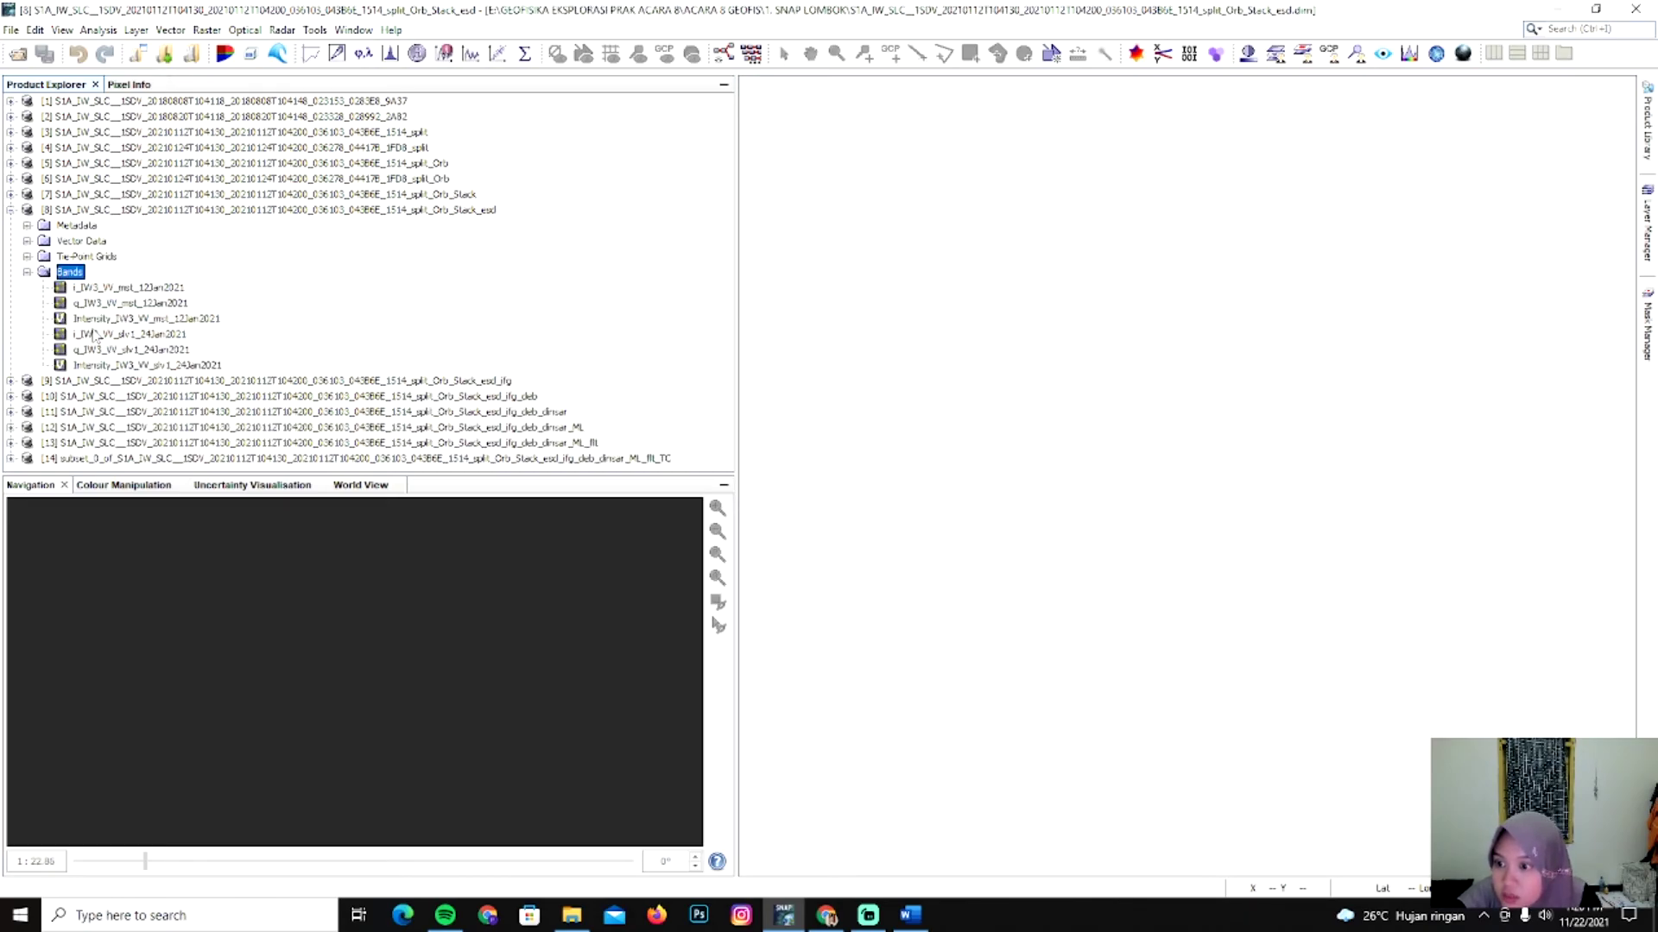
double_click(82, 320)
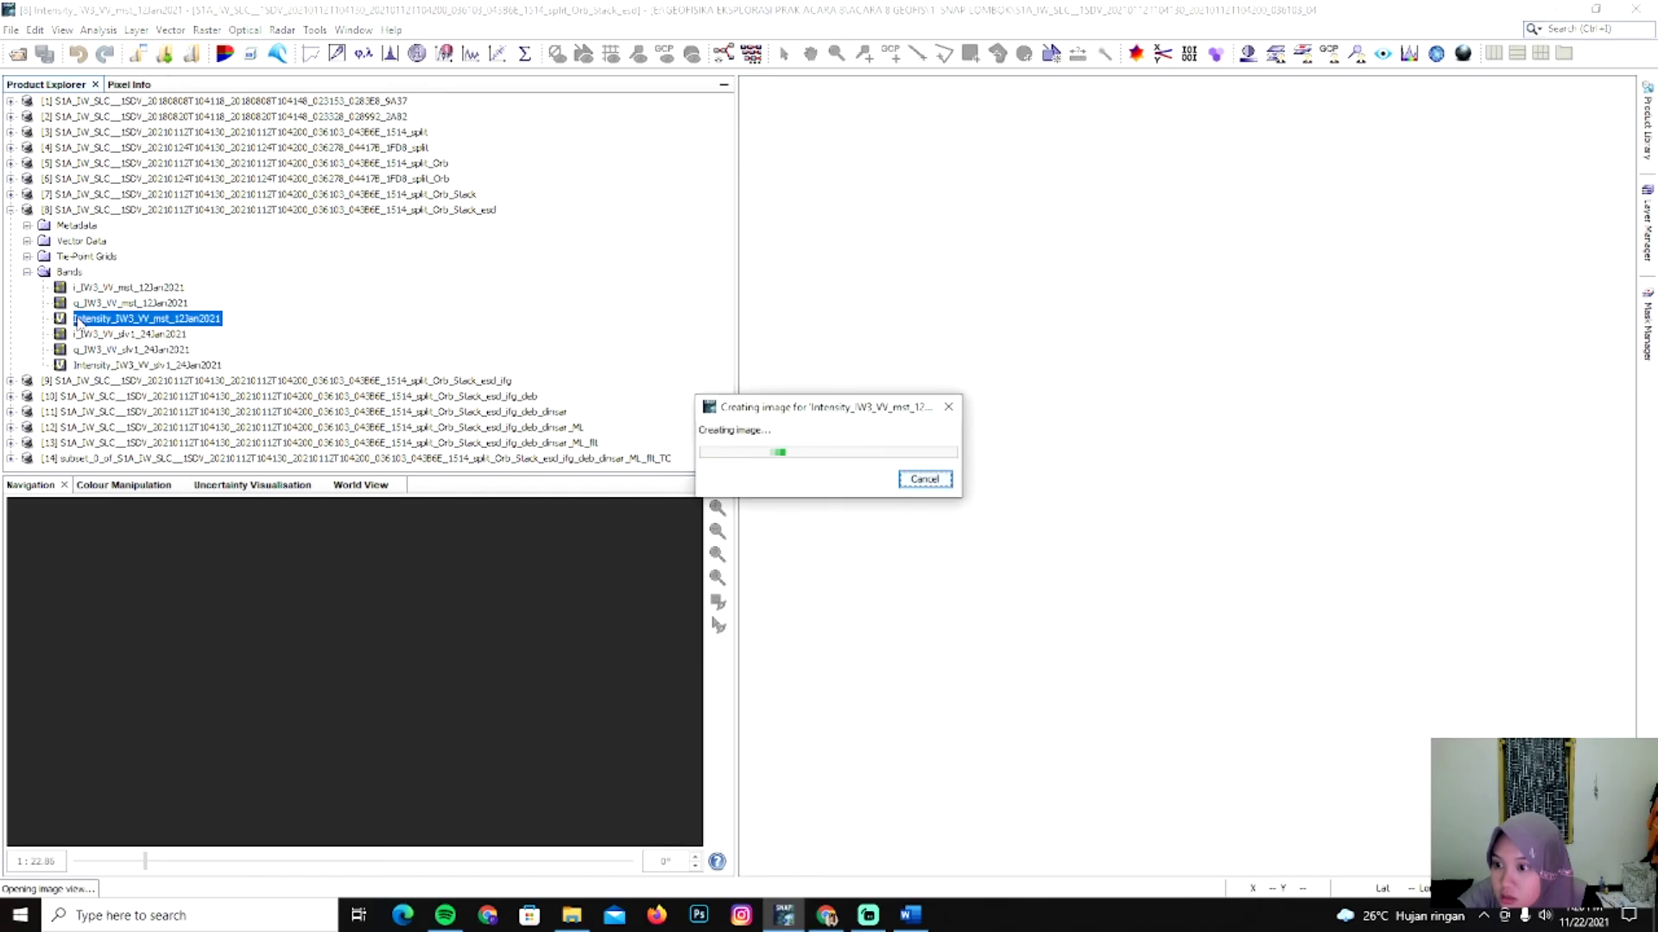
Expand the bands of the esd_ifg product and display its Phase_ifg_IW3_VV_12Jan2021_24Jan2021 band.
click(10, 380)
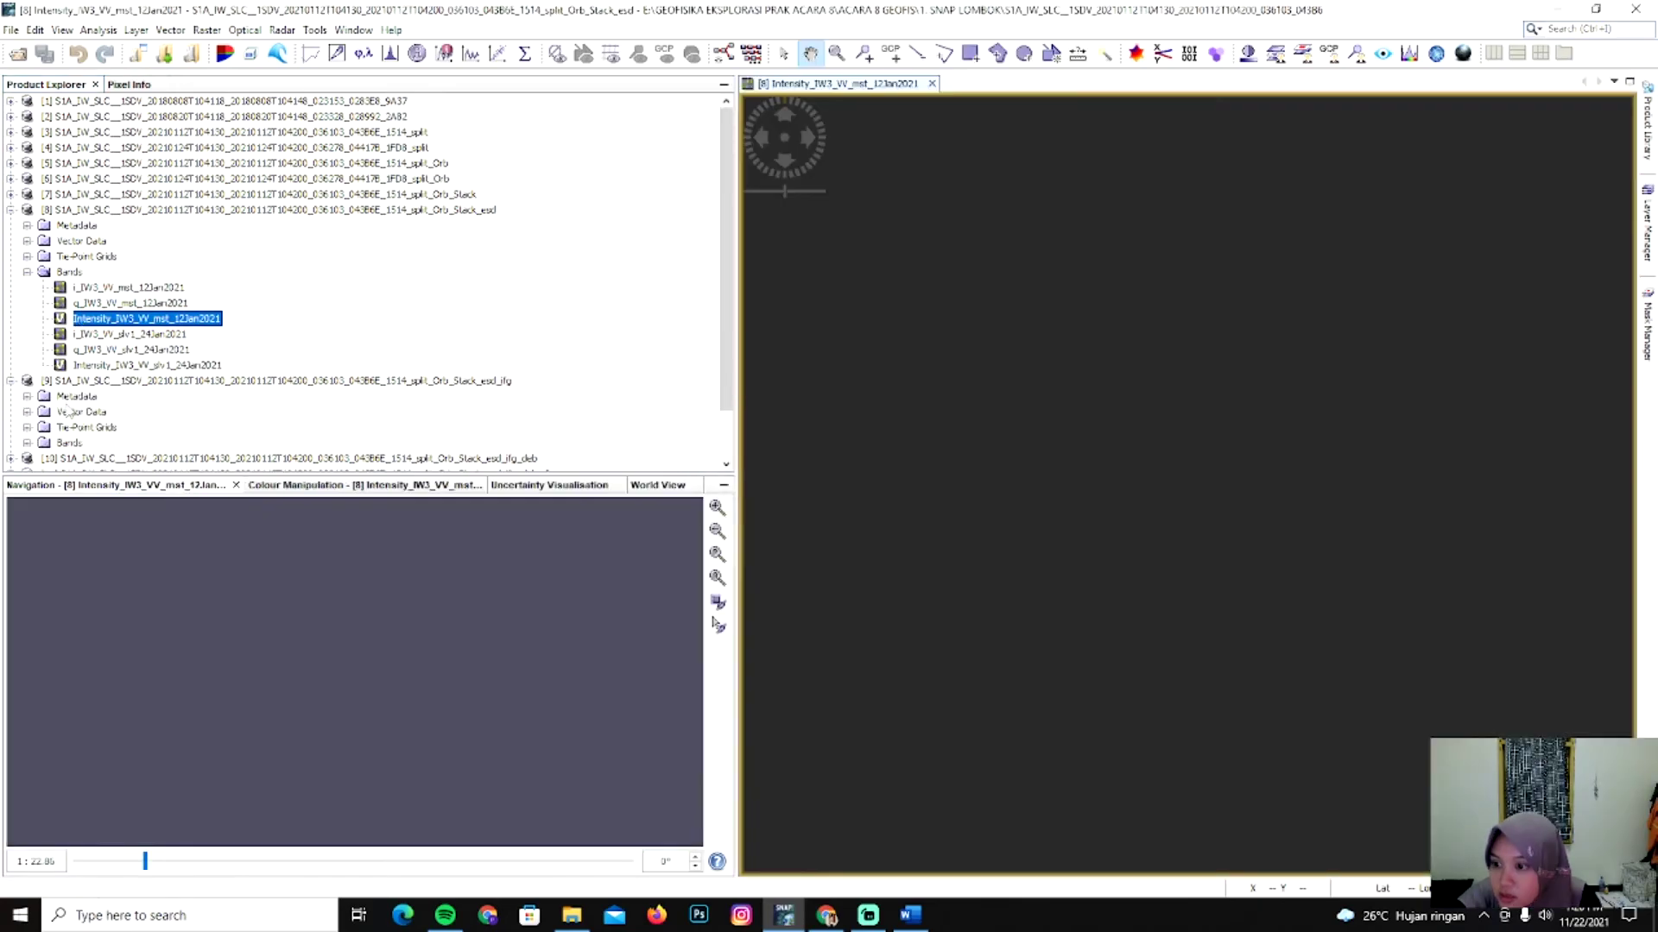
double_click(69, 443)
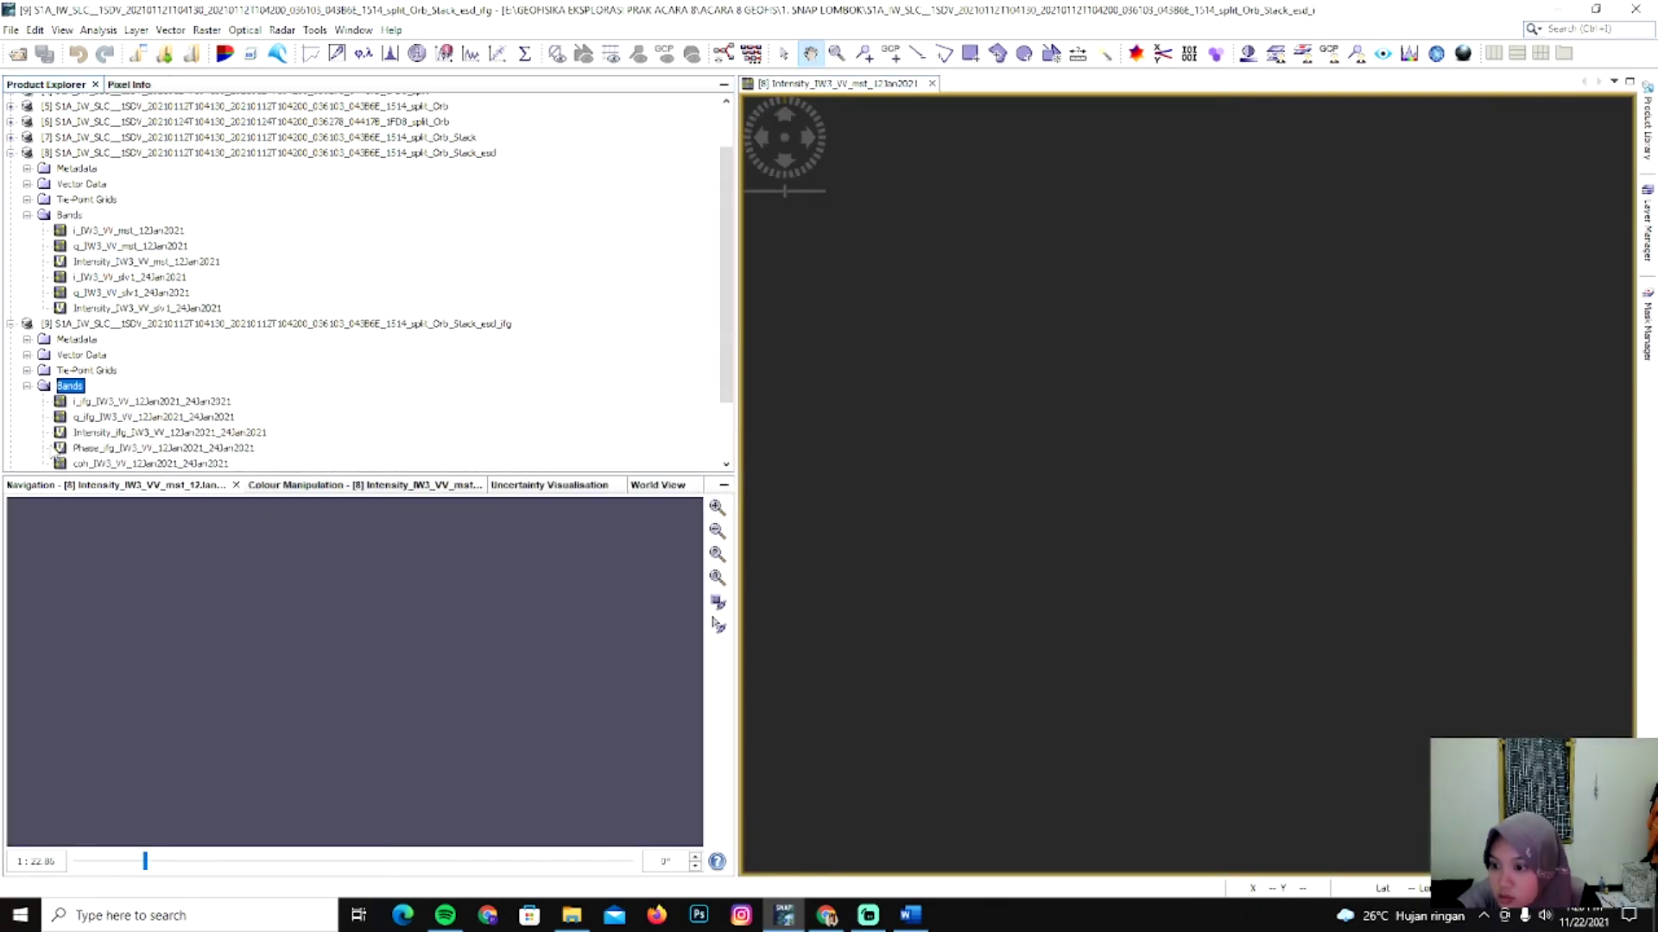
click(69, 451)
double_click(69, 450)
Expand the bands of the terrain-corrected subset product and display its Phase_ifg_VV_12Jan2021_24Jan2021 band.
scroll(163, 389, down, 2)
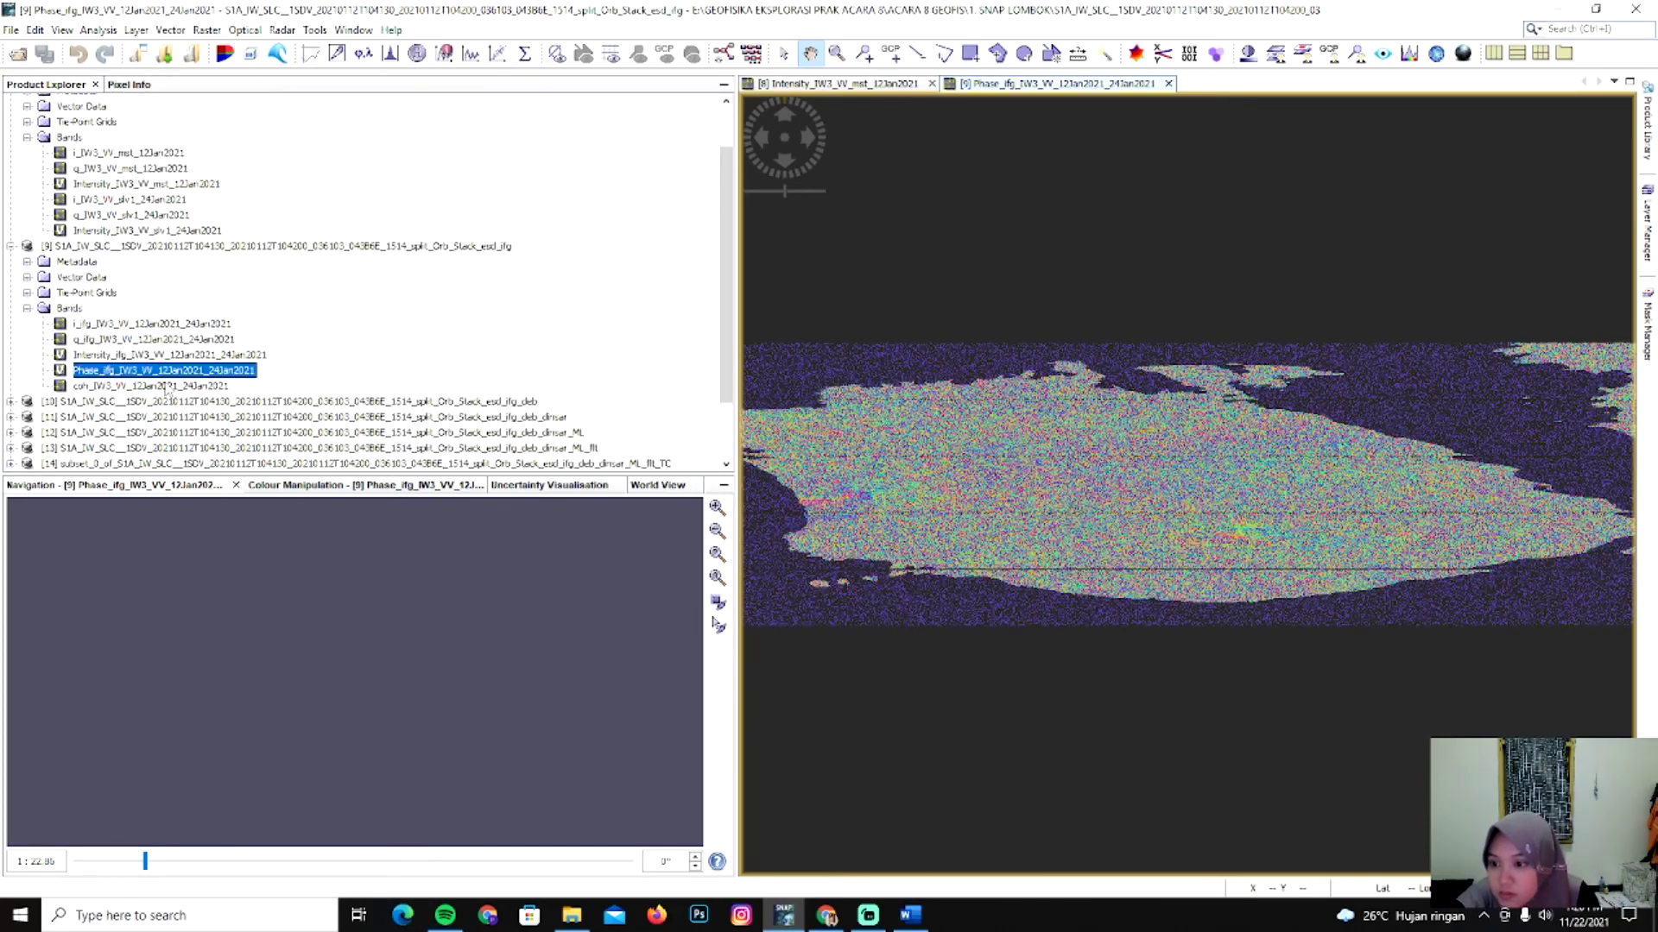
click(12, 464)
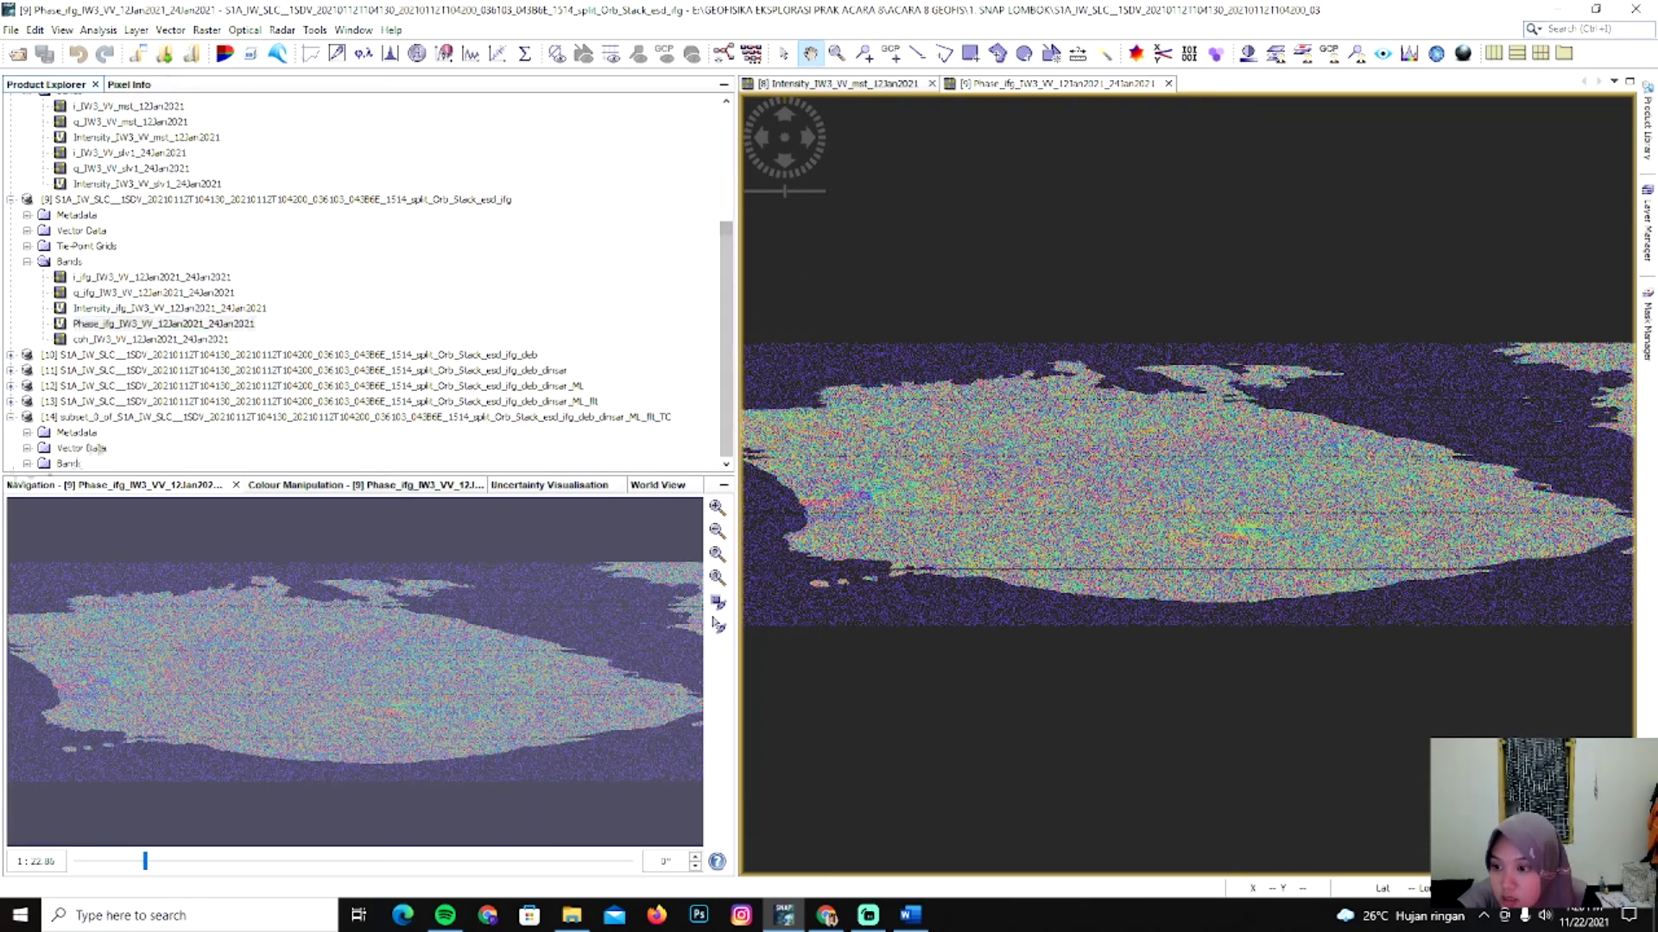
click(26, 465)
click(27, 463)
click(100, 402)
double_click(100, 403)
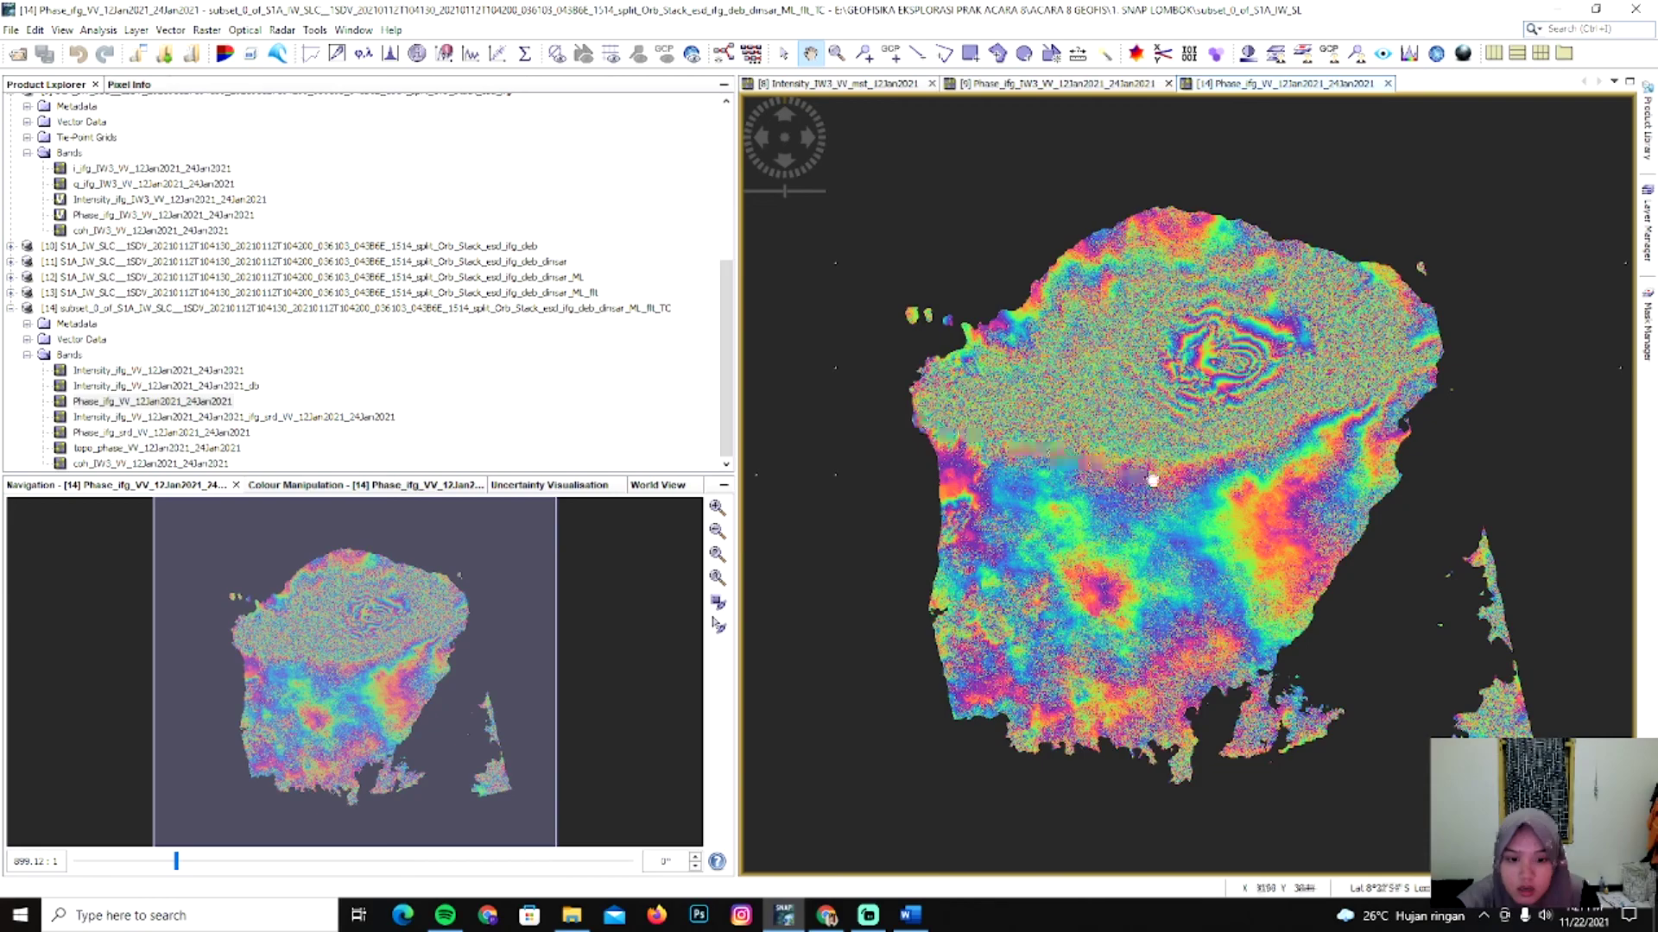
scroll(726, 358, up, 7)
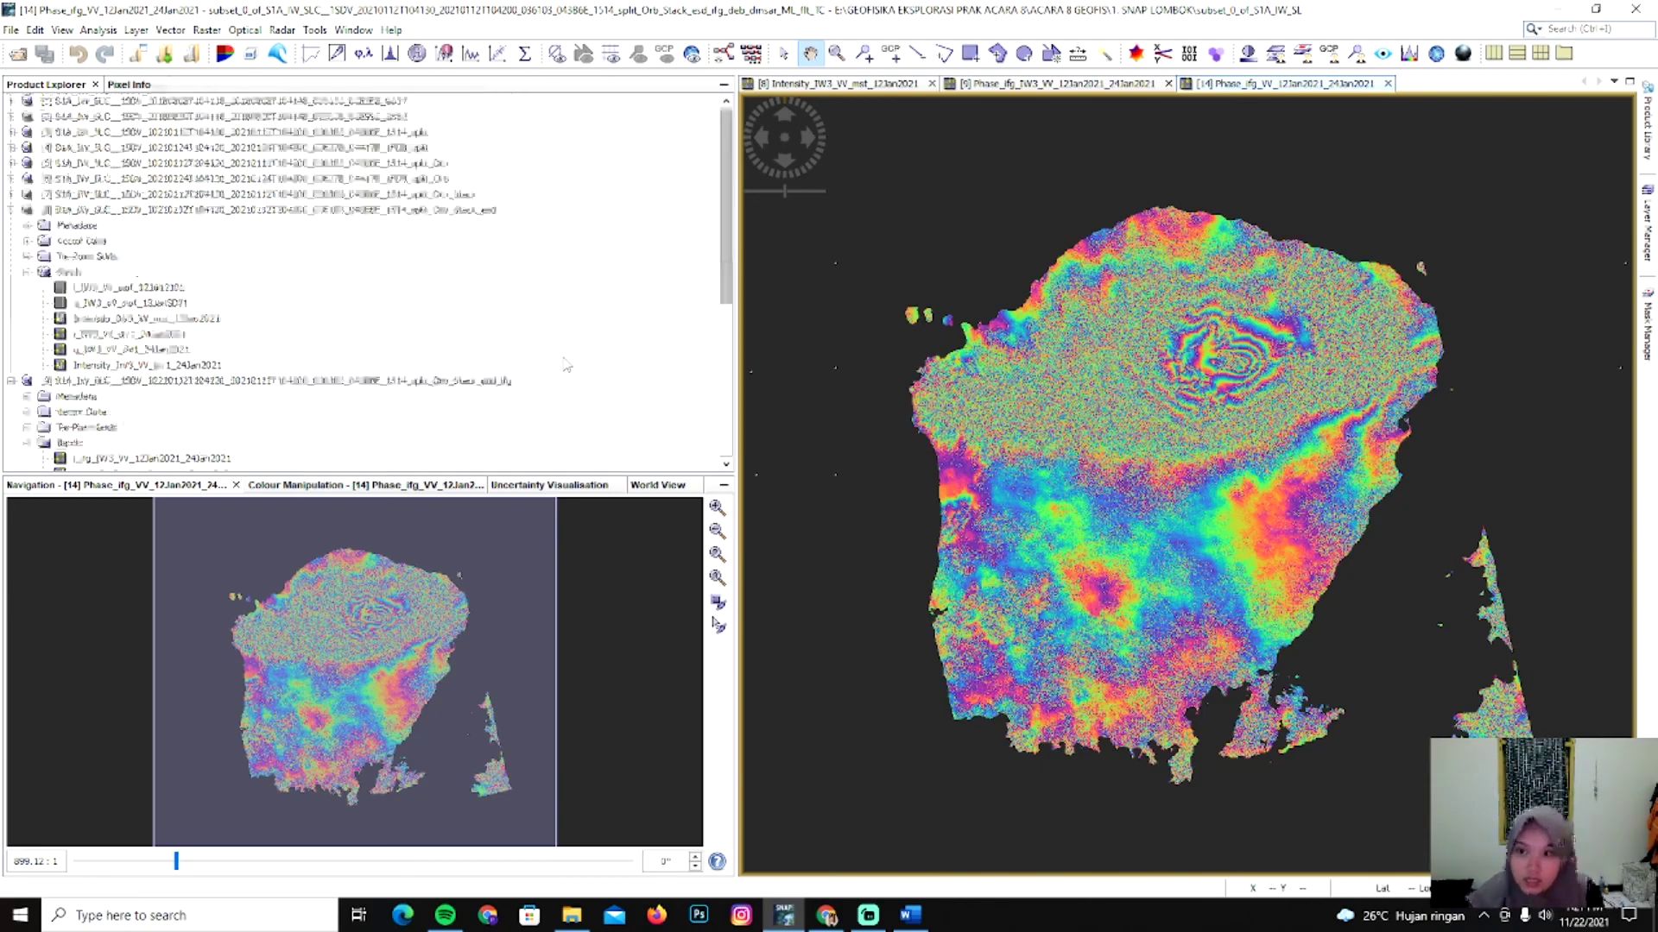
mouse_move(727, 273)
mouse_down()
mouse_move(730, 425)
mouse_move(735, 246)
mouse_up()
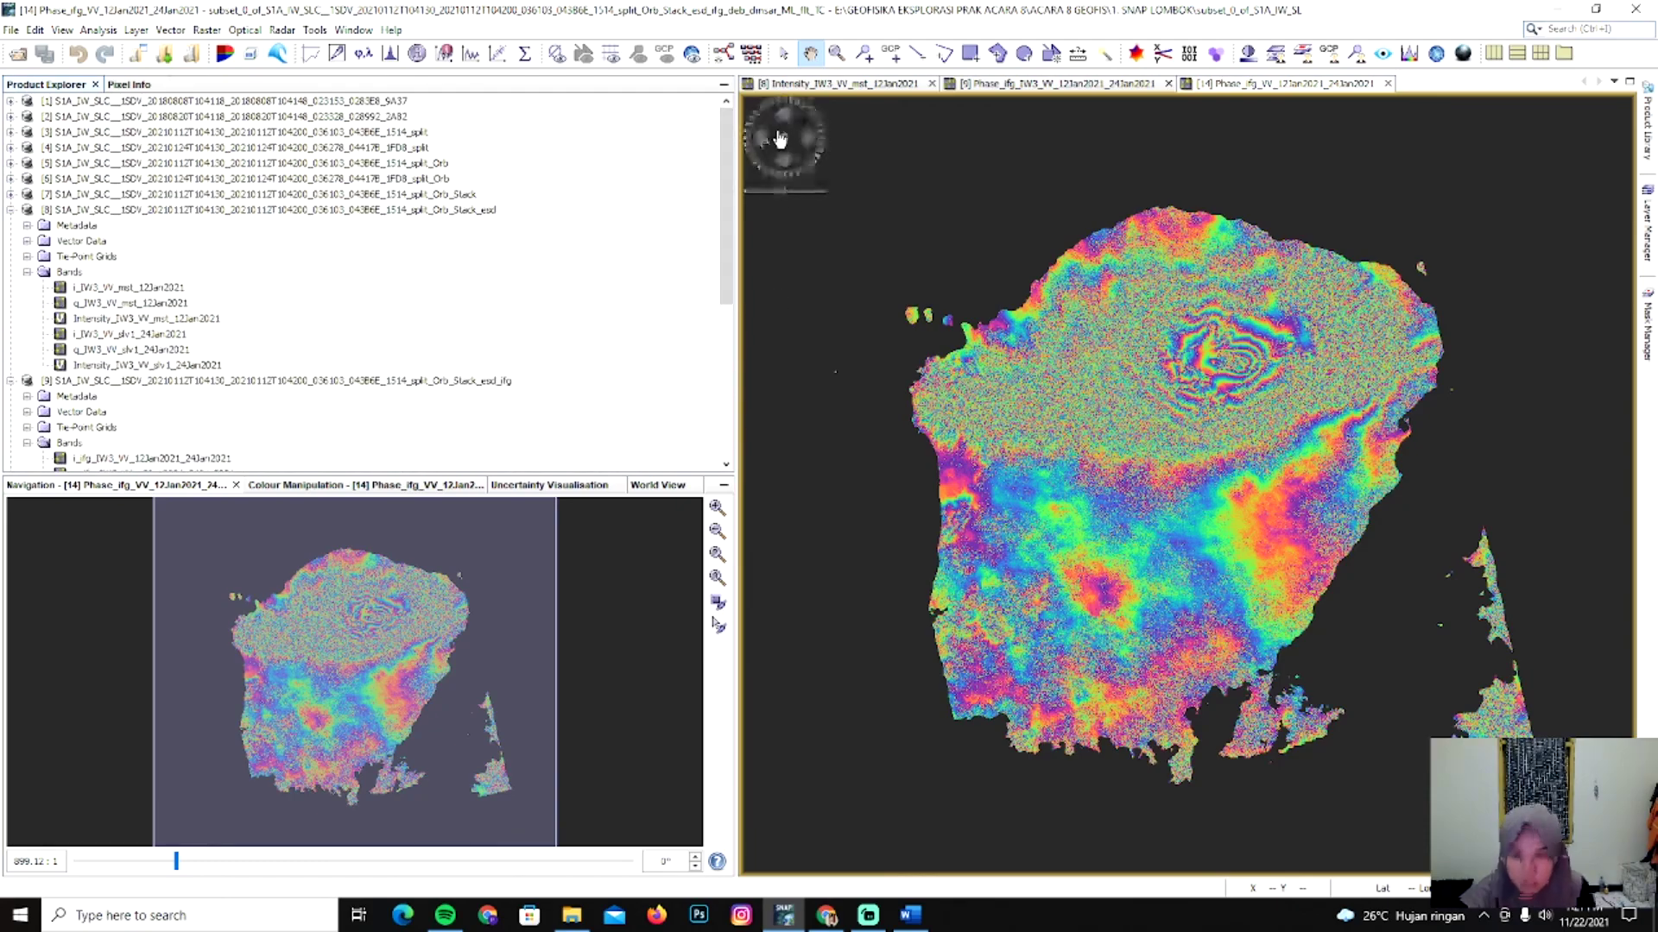